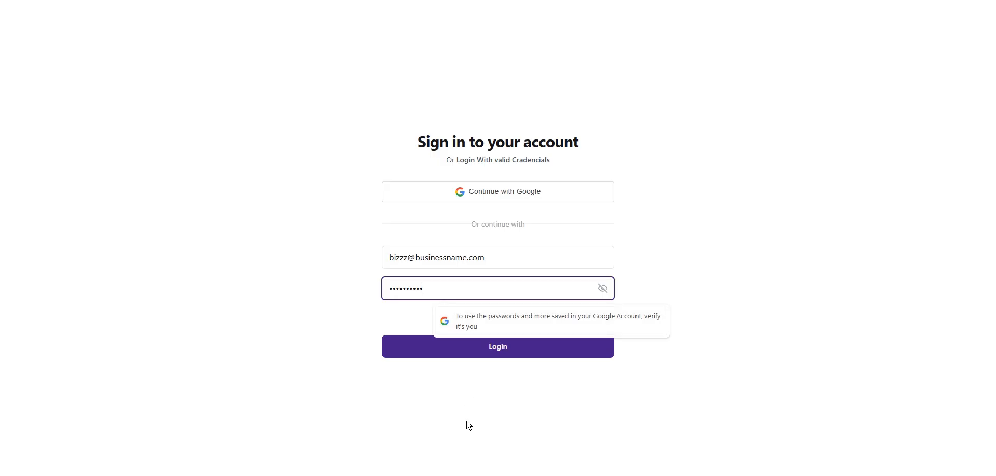
Dismiss the Google saved-password popup over the filled-in sign-in form
{"action": "left_click", "coordinate": [471, 398]}
Log in to reach the NFC / QR Code Dashboard
{"action": "left_click", "coordinate": [493, 357]}
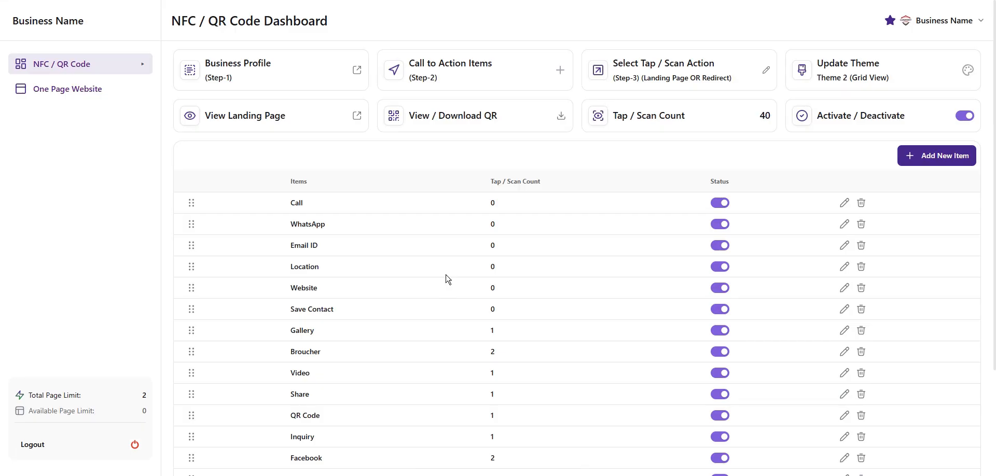
Replace the One Page Website subdomain with bizzzznessname and submit it
{"action": "left_click", "coordinate": [84, 99]}
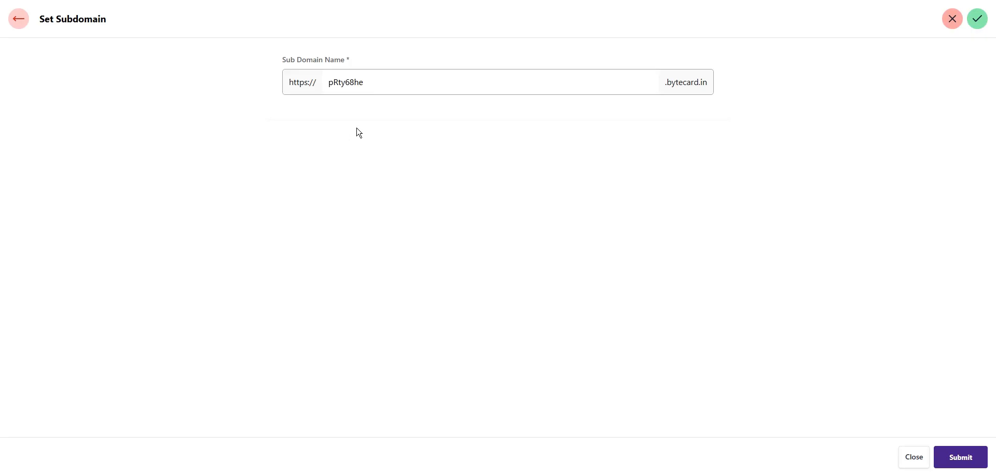
{"action": "key", "text": "ctrl+a"}
{"action": "type", "text": "bizzzznessname"}
{"action": "left_click", "coordinate": [972, 462]}
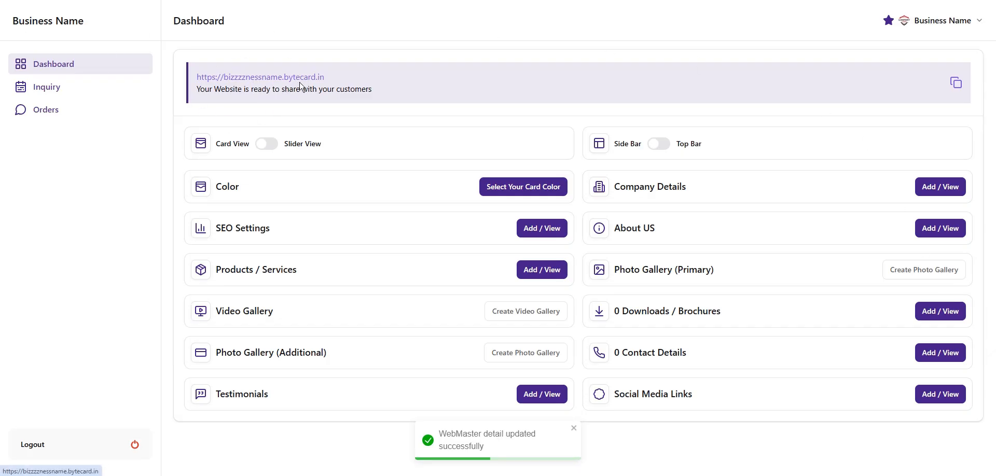
{"action": "left_click", "coordinate": [280, 82]}
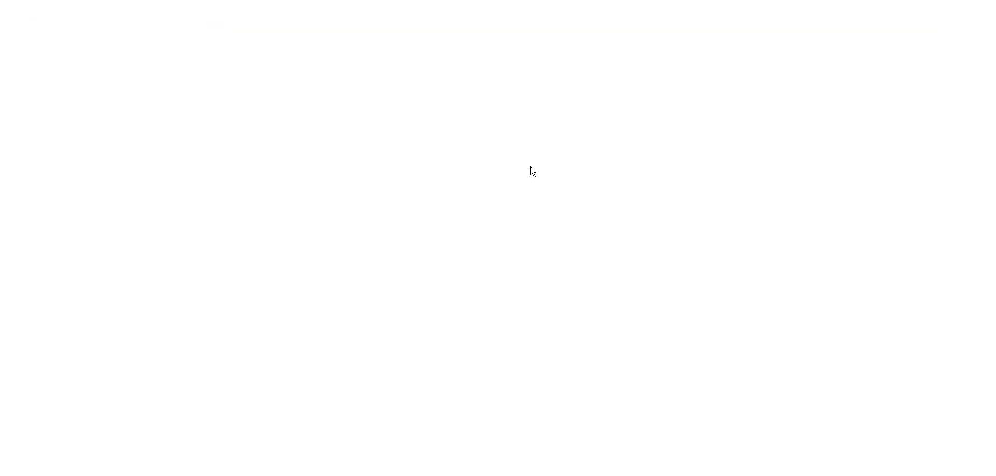
{"action": "scroll", "coordinate": [680, 305], "scroll_direction": "down", "scroll_amount": 4}
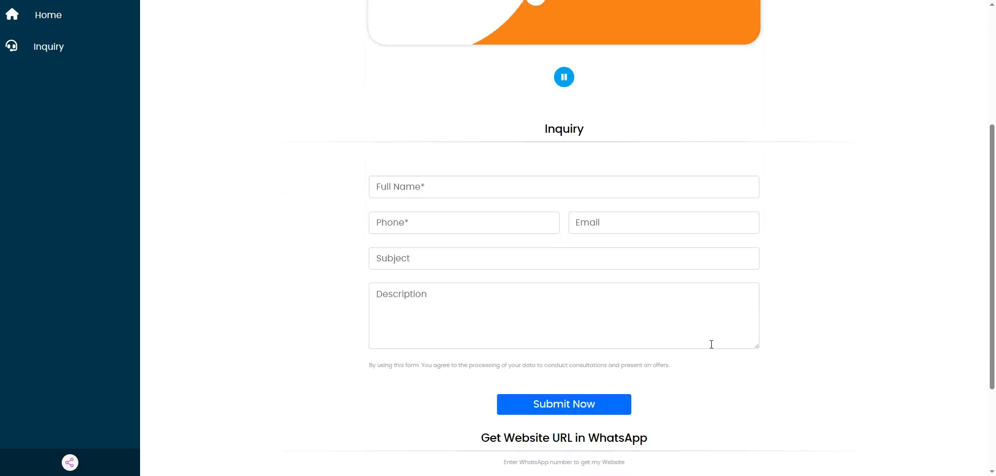
{"action": "scroll", "coordinate": [721, 384], "scroll_direction": "up", "scroll_amount": 4}
{"action": "scroll", "coordinate": [587, 261], "scroll_direction": "down", "scroll_amount": 3}
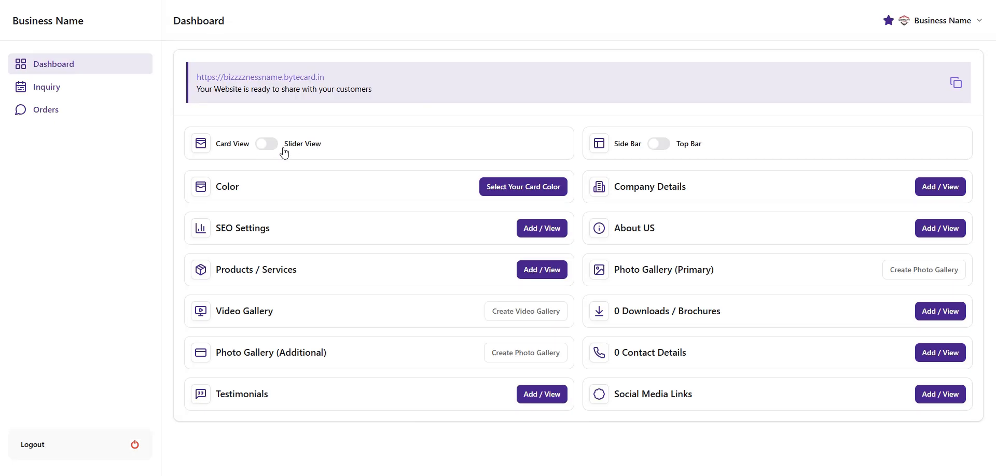
{"action": "left_click", "coordinate": [660, 146]}
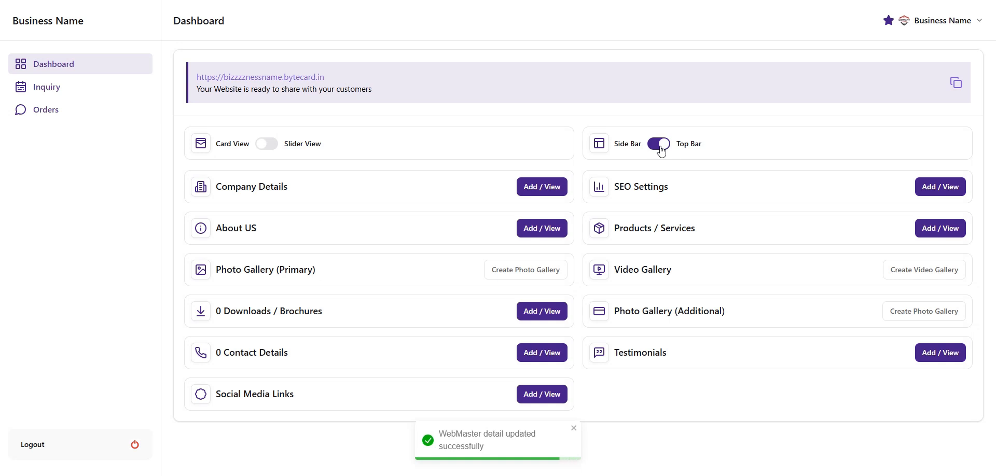
{"action": "left_click", "coordinate": [660, 146]}
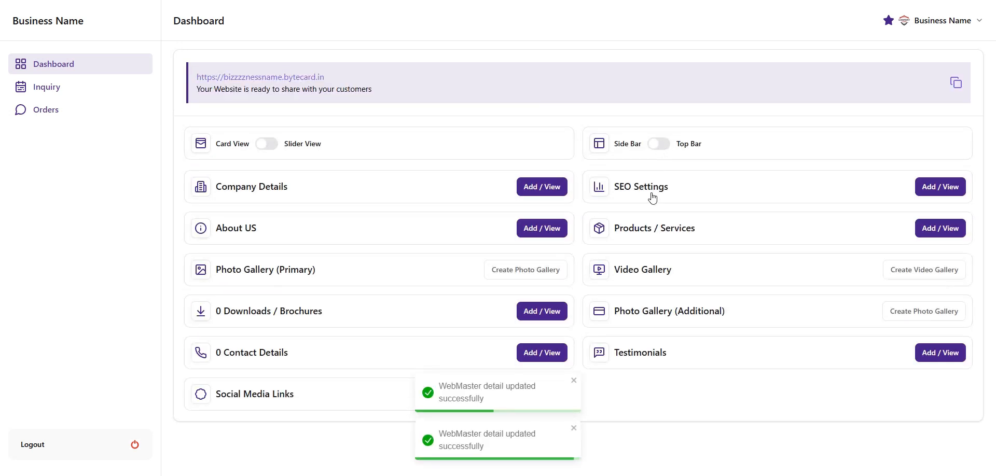
Switch the website display from Card View to Slider View
{"action": "left_click", "coordinate": [267, 148]}
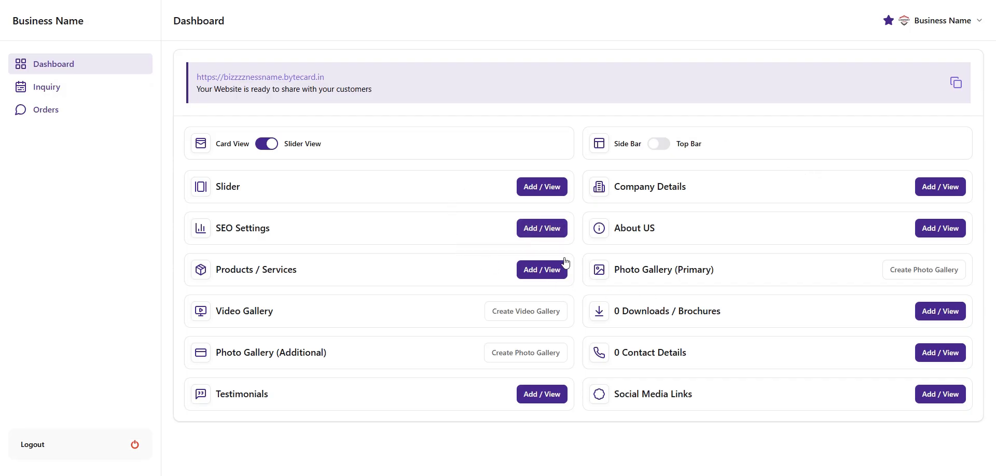
{"action": "left_click", "coordinate": [71, 92]}
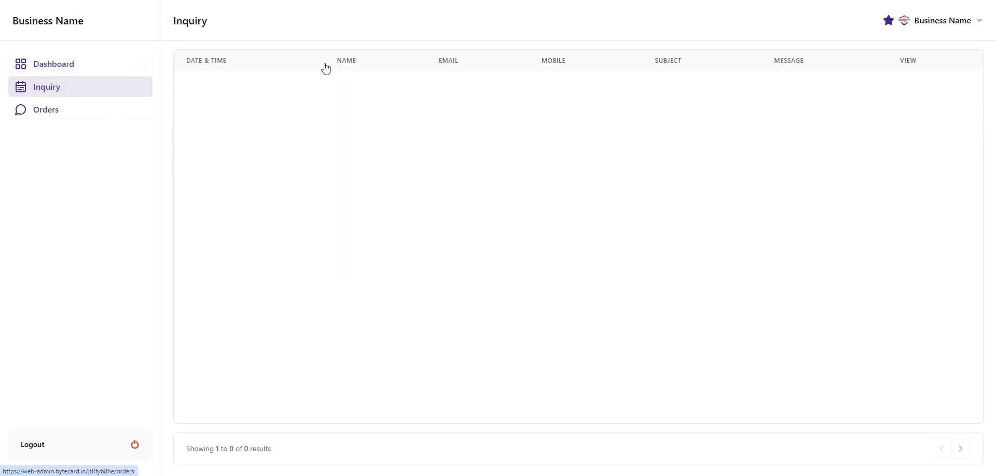
{"action": "left_click", "coordinate": [69, 119]}
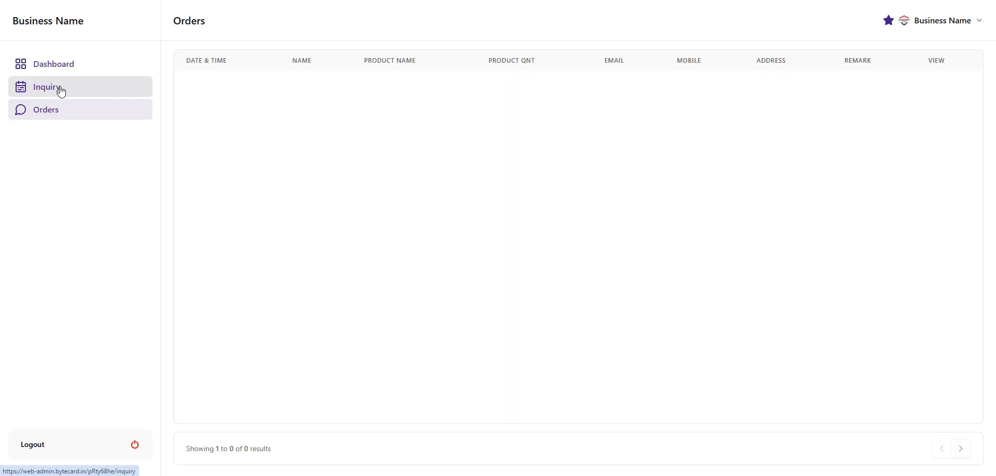
{"action": "left_click", "coordinate": [78, 67]}
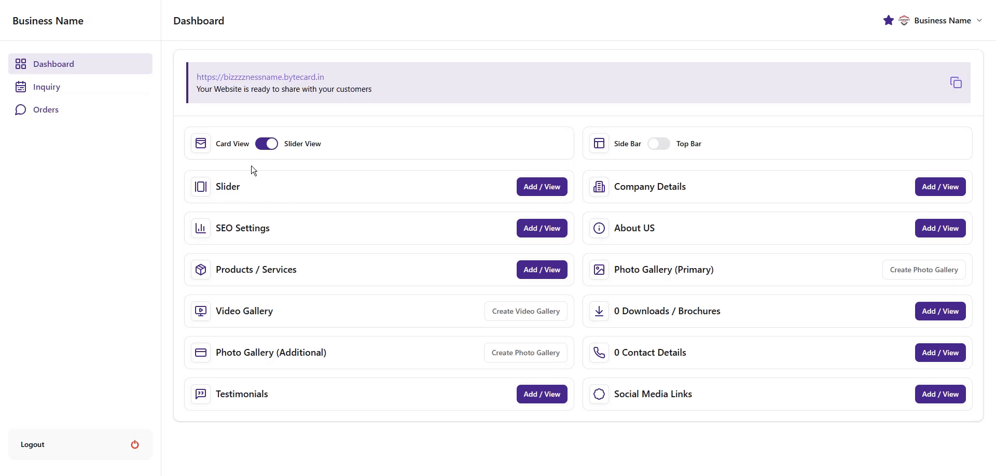
Create slide 'Slider 01' with the Slider (1).png image and submit it
{"action": "left_click", "coordinate": [550, 194]}
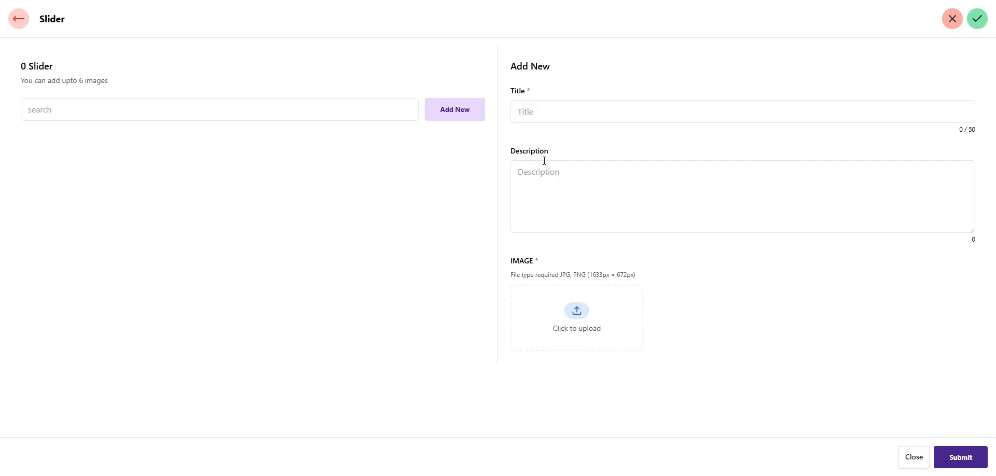
{"action": "left_click", "coordinate": [529, 103]}
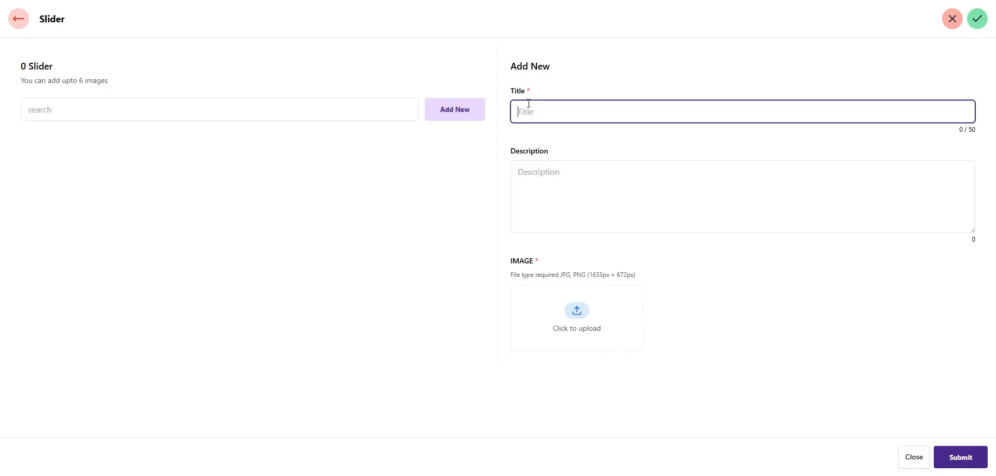
{"action": "type", "text": "Slider 01"}
{"action": "left_click", "coordinate": [561, 182]}
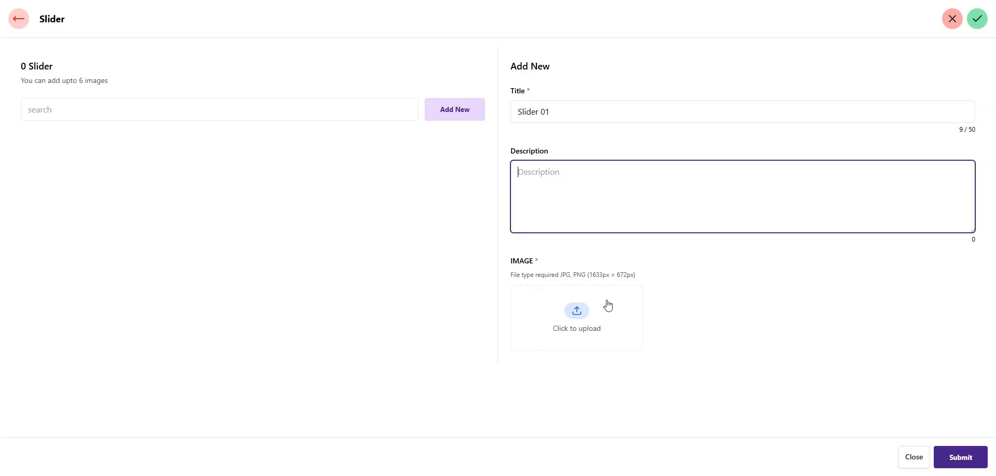
{"action": "left_click", "coordinate": [577, 314]}
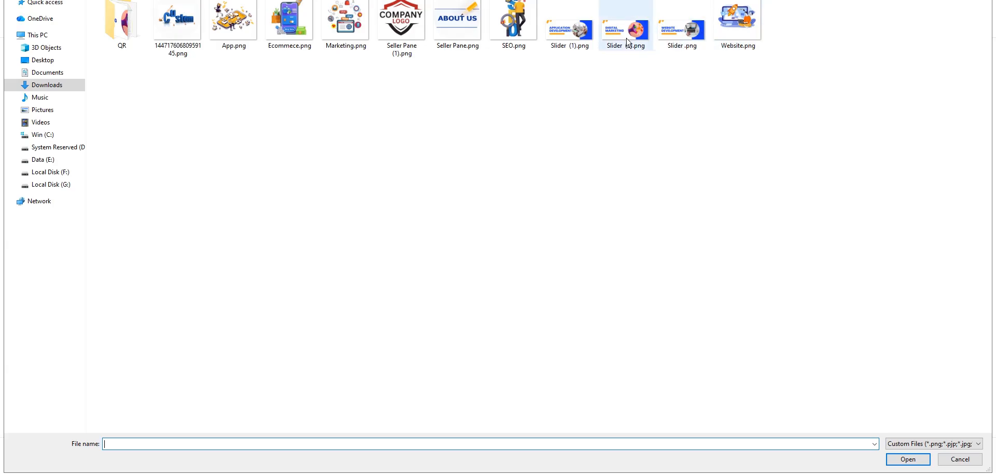
{"action": "double_click", "coordinate": [559, 45]}
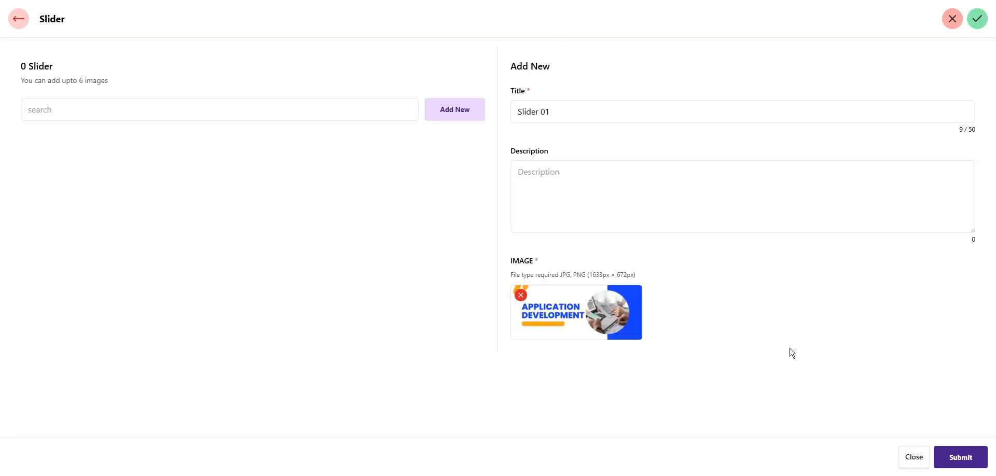
{"action": "left_click", "coordinate": [973, 464]}
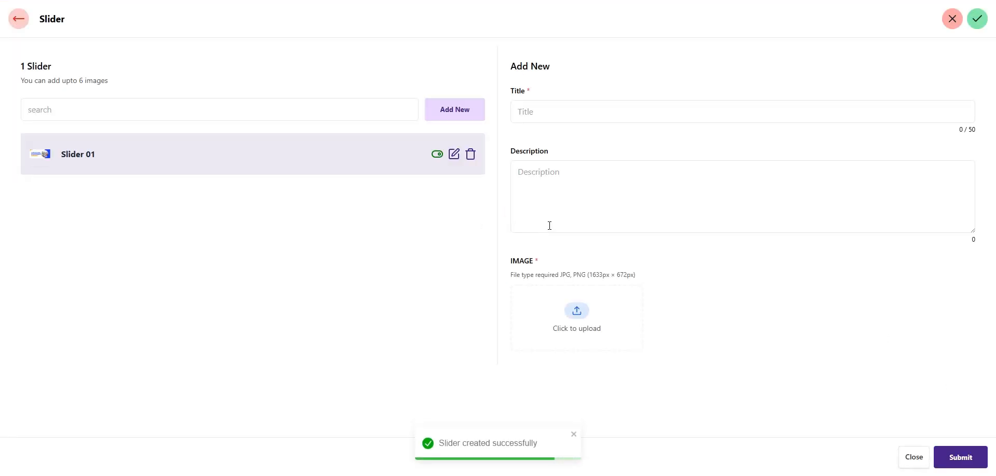
Title the second slide 'Slider 02' and start choosing its image
{"action": "left_click", "coordinate": [534, 117]}
{"action": "type", "text": "Slide"}
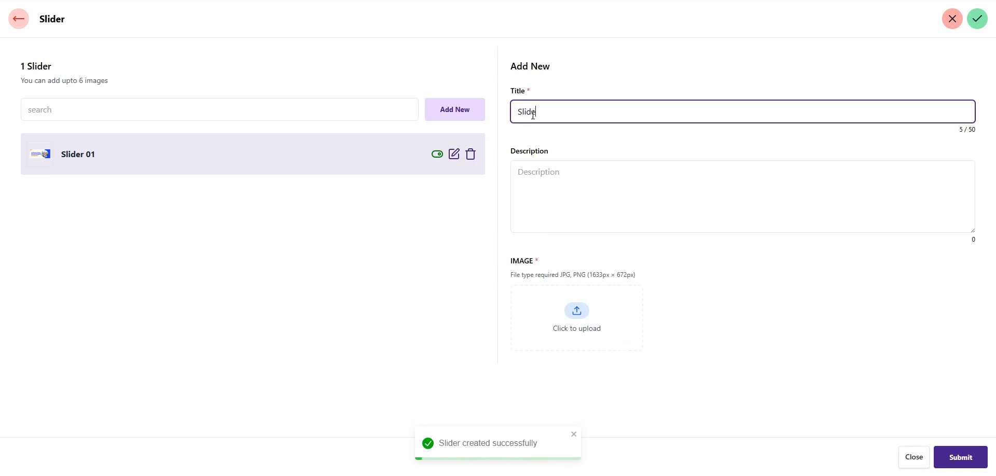
{"action": "type", "text": "r 0"}
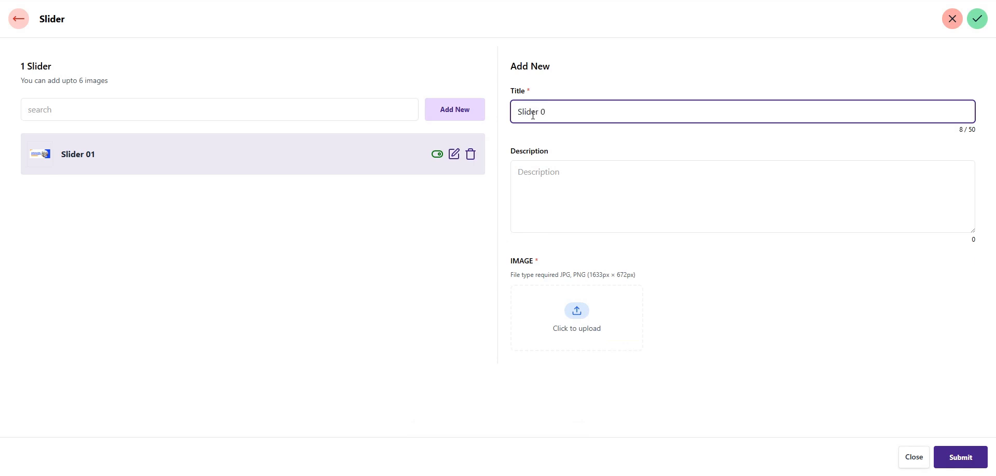
{"action": "type", "text": "2"}
{"action": "left_click", "coordinate": [585, 328]}
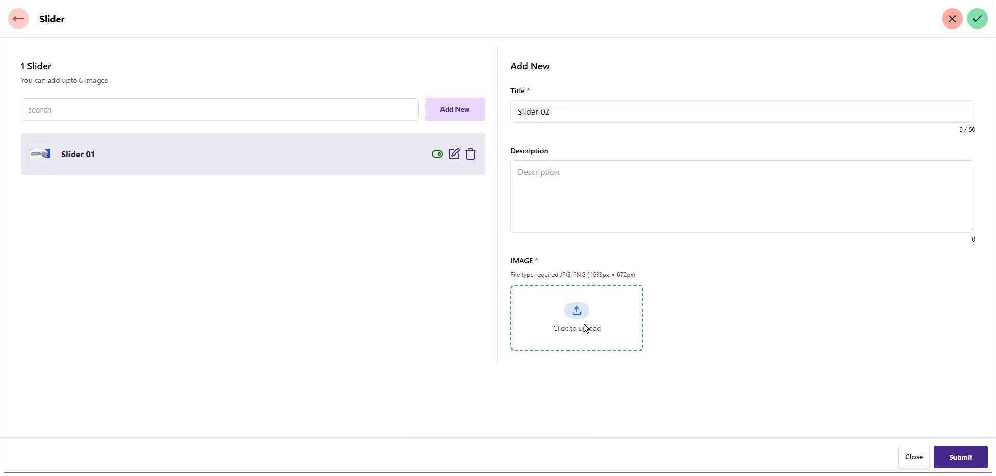
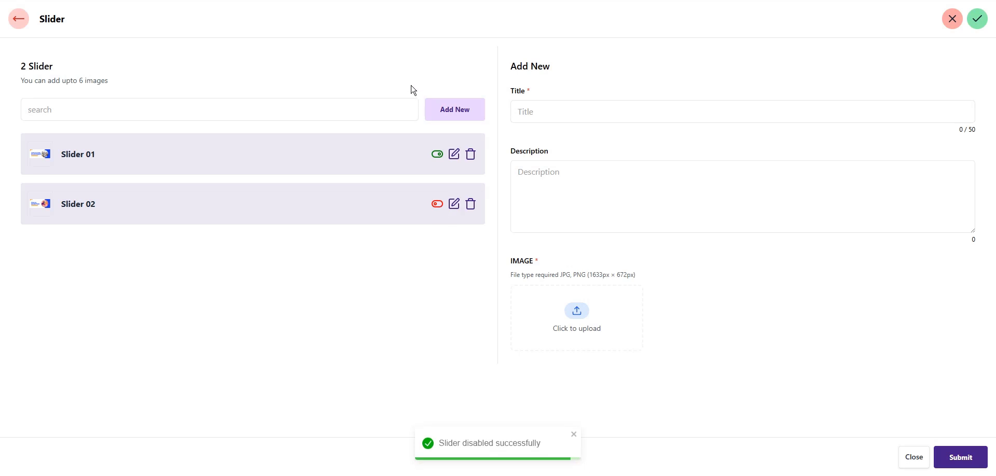
Preview the live business website, then close it to come back to the admin
{"action": "left_click", "coordinate": [20, 19]}
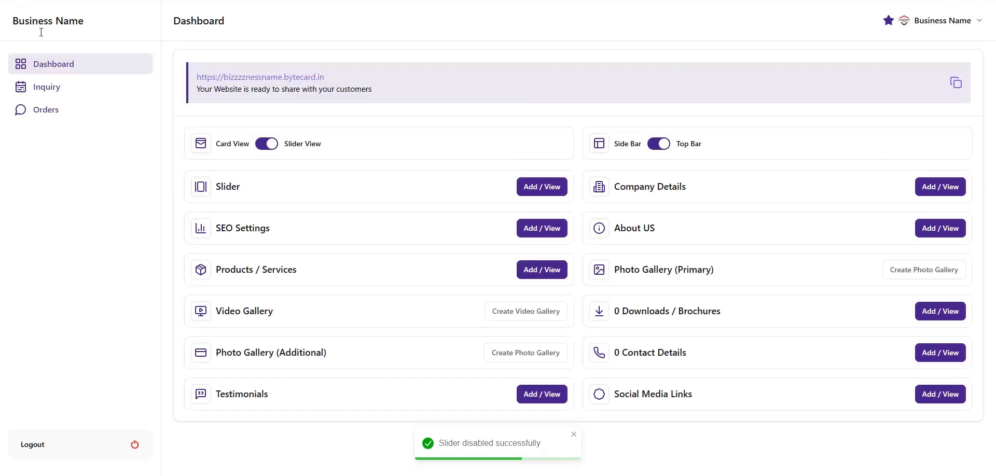
{"action": "left_click", "coordinate": [246, 78]}
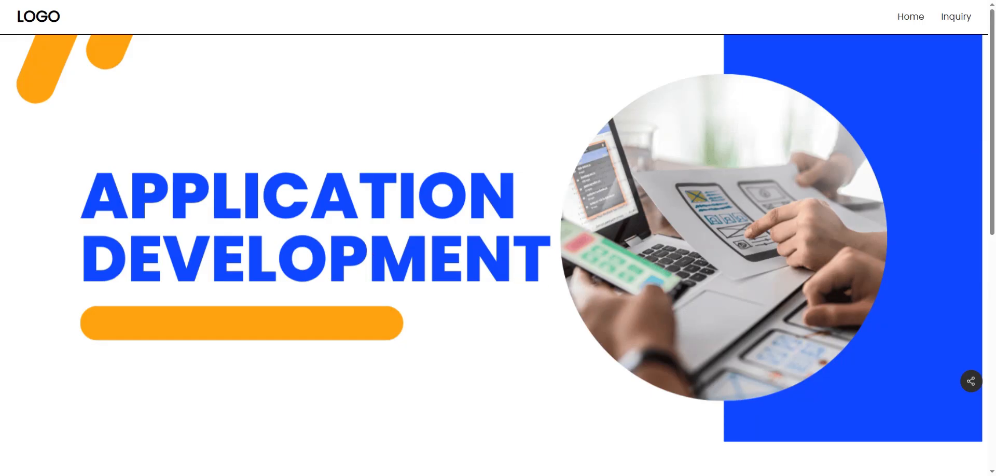
{"action": "key", "text": "ctrl+w"}
Switch Slider 02 back on, keep both slides by cancelling the delete prompt, and return
{"action": "left_click", "coordinate": [549, 191]}
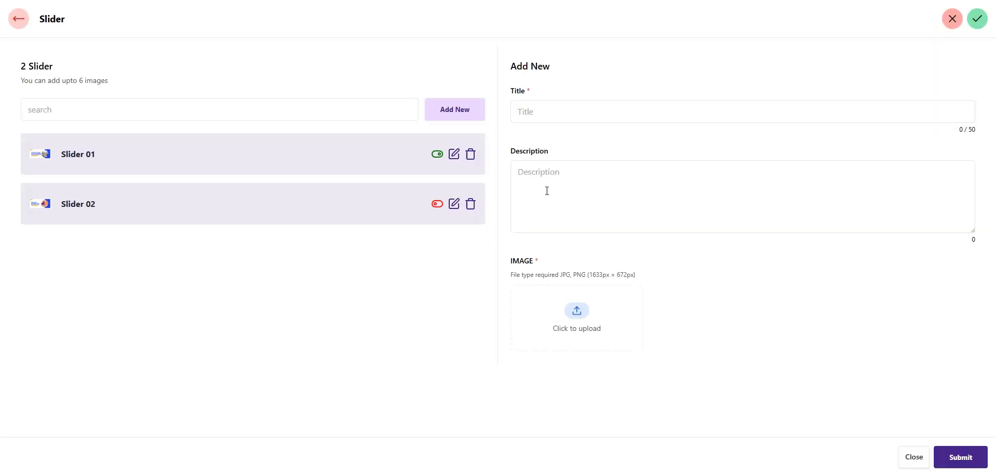
{"action": "left_click", "coordinate": [437, 205]}
{"action": "left_click", "coordinate": [471, 212]}
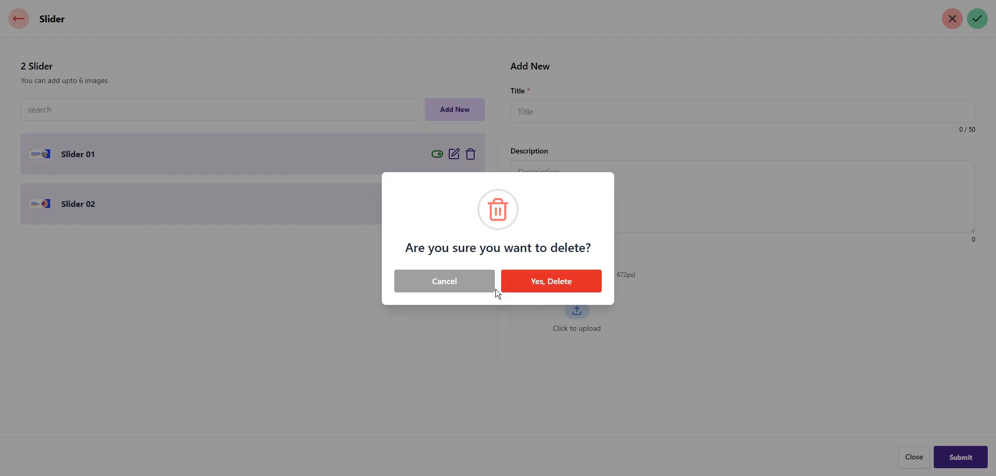
{"action": "left_click", "coordinate": [451, 280]}
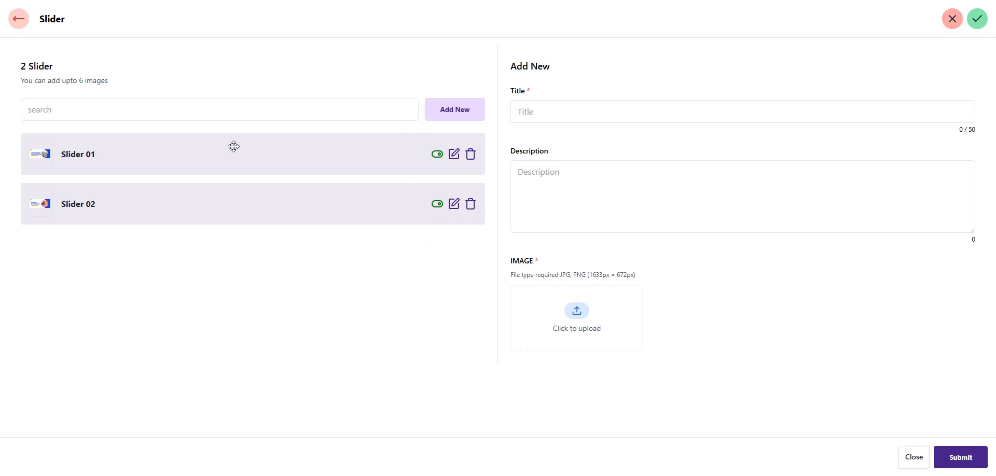
{"action": "left_click", "coordinate": [25, 19]}
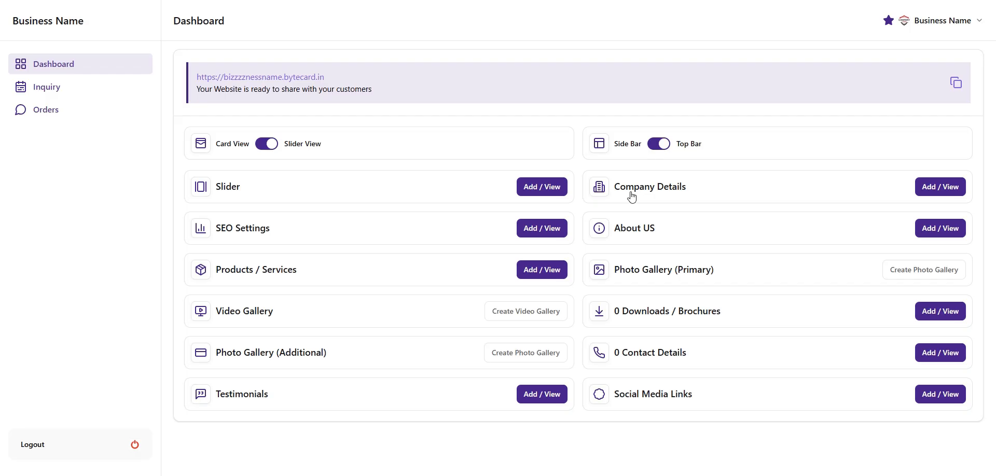
Upload the logo PNG into the Company Logo box of the Company Details form
{"action": "left_click", "coordinate": [954, 192]}
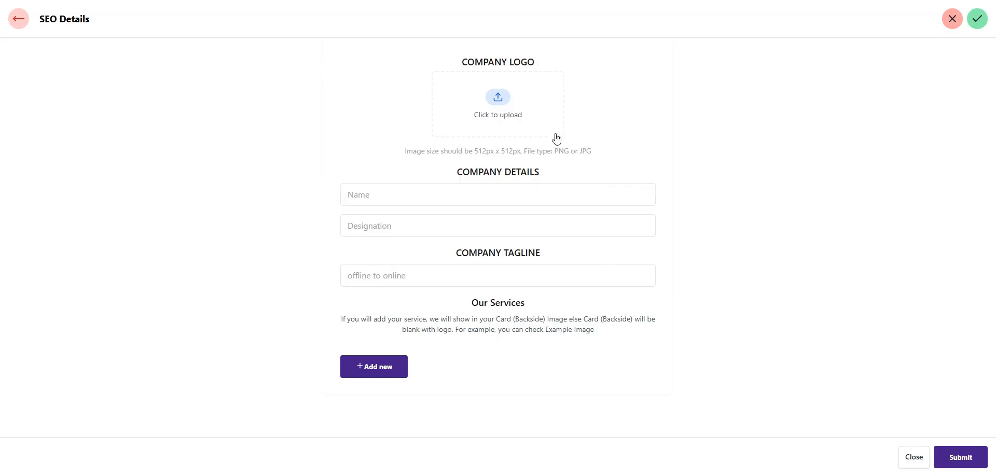
{"action": "left_click", "coordinate": [499, 99]}
{"action": "left_click", "coordinate": [416, 40]}
{"action": "double_click", "coordinate": [416, 40]}
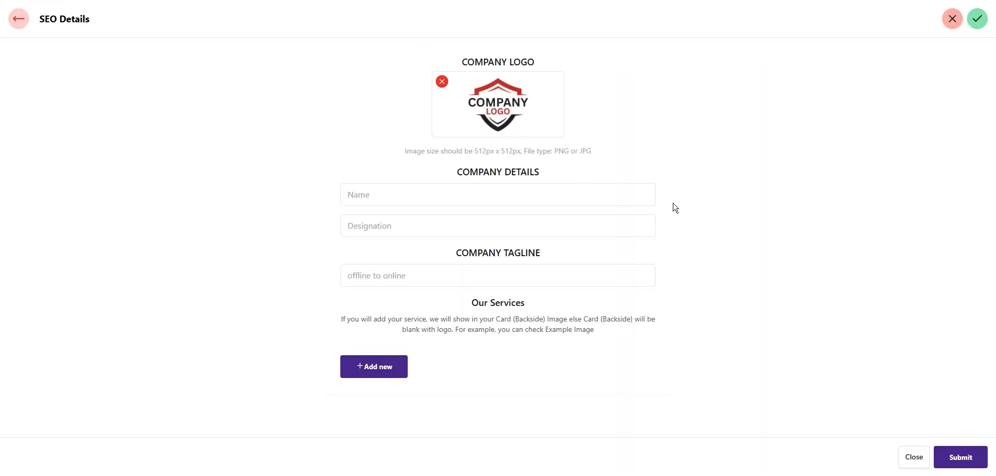
Enter 'Your Name' as the company name
{"action": "left_click", "coordinate": [400, 194]}
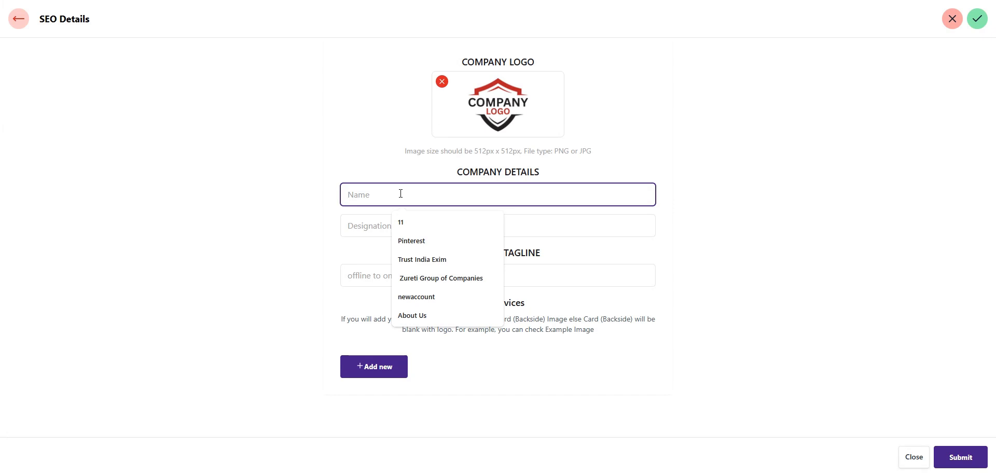
{"action": "type", "text": "Bus"}
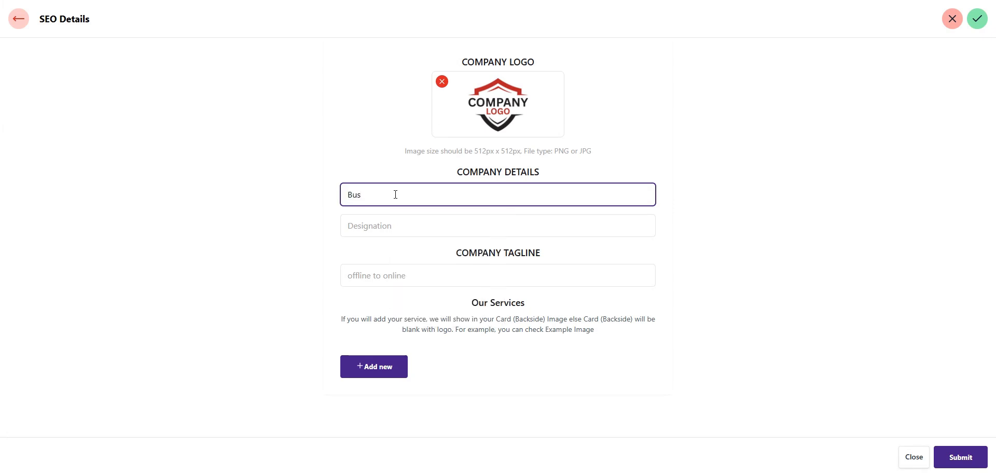
{"action": "key", "text": "ctrl+a"}
{"action": "key", "text": "BackSpace"}
{"action": "left_click", "coordinate": [358, 197]}
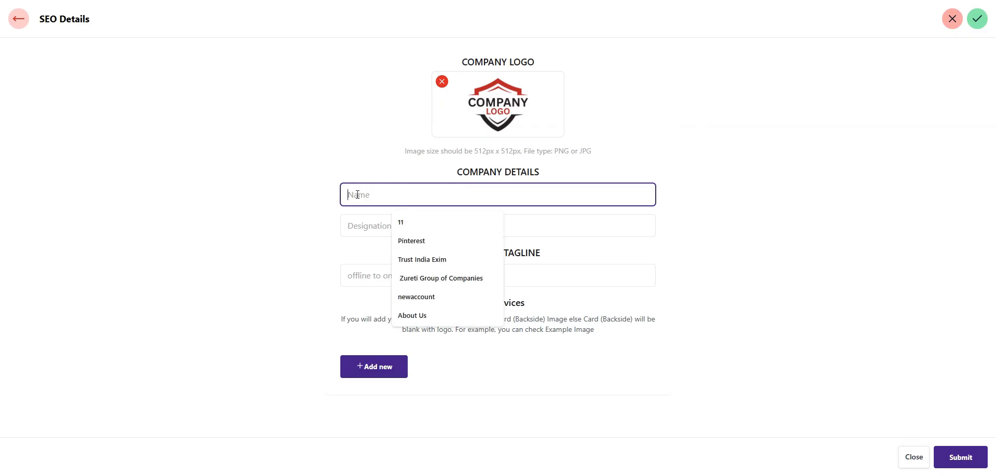
{"action": "type", "text": "Yp"}
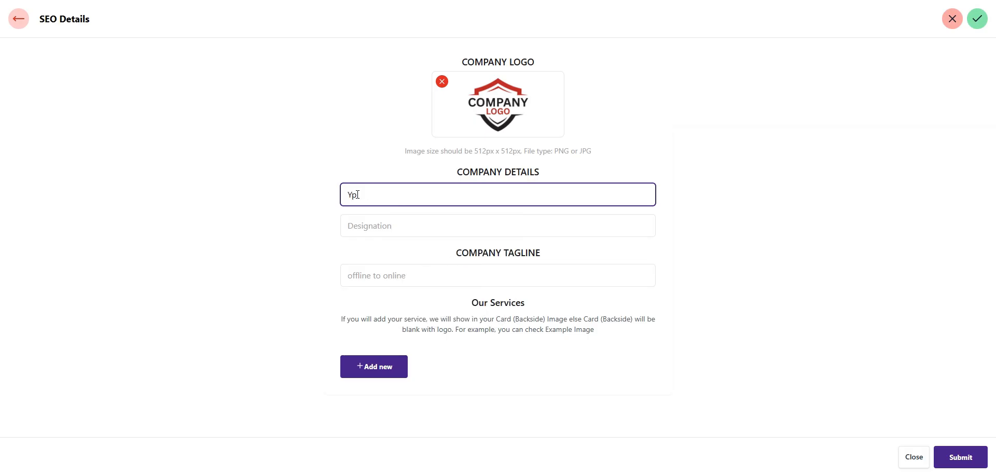
{"action": "key", "text": "BackSpace"}
{"action": "type", "text": "our"}
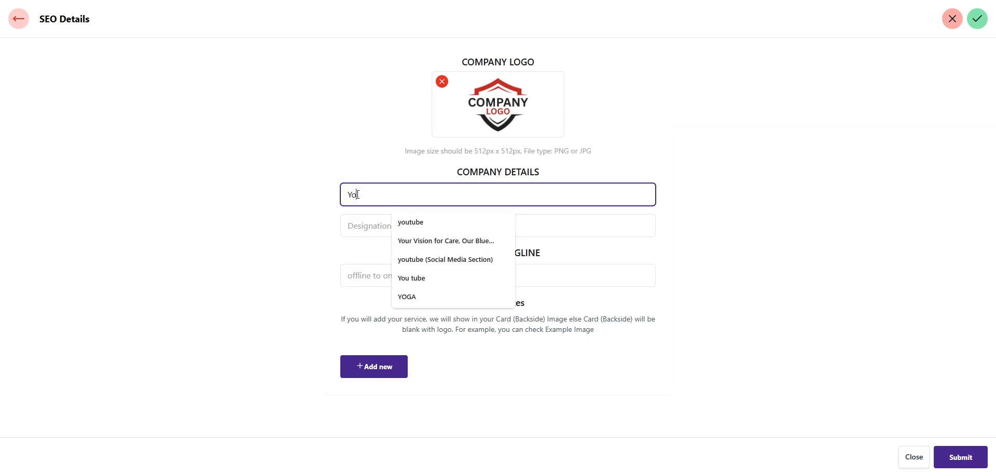
{"action": "type", "text": " Name"}
Set designation 'Owner' and tagline 'One Card Endless Possibilities'
{"action": "key", "text": "Tab"}
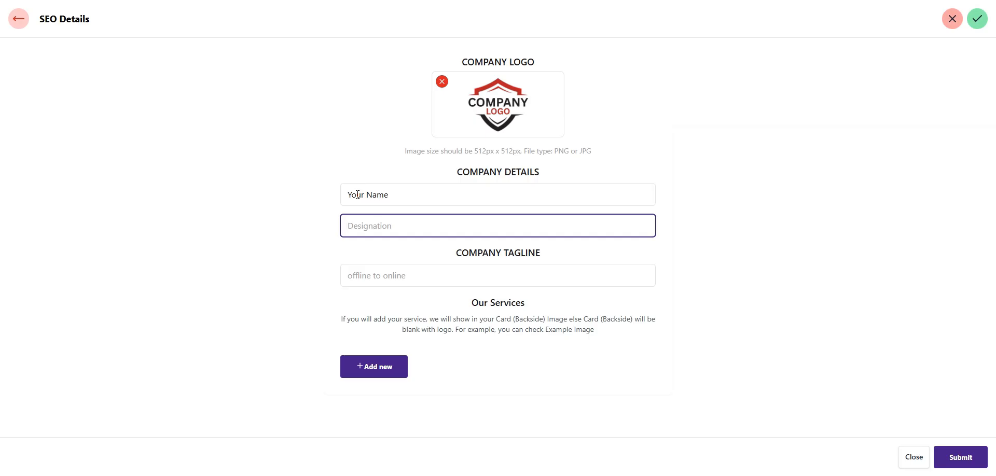
{"action": "type", "text": "Owner"}
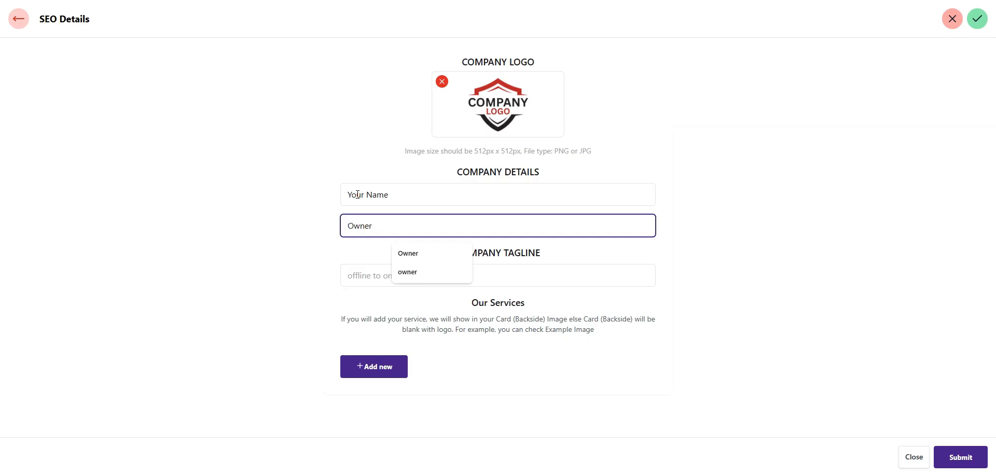
{"action": "left_click", "coordinate": [359, 264]}
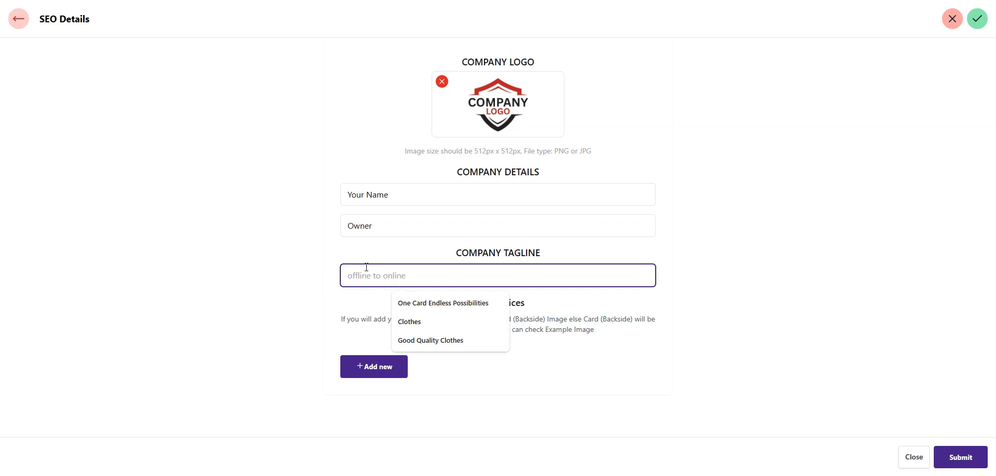
{"action": "left_click", "coordinate": [447, 303]}
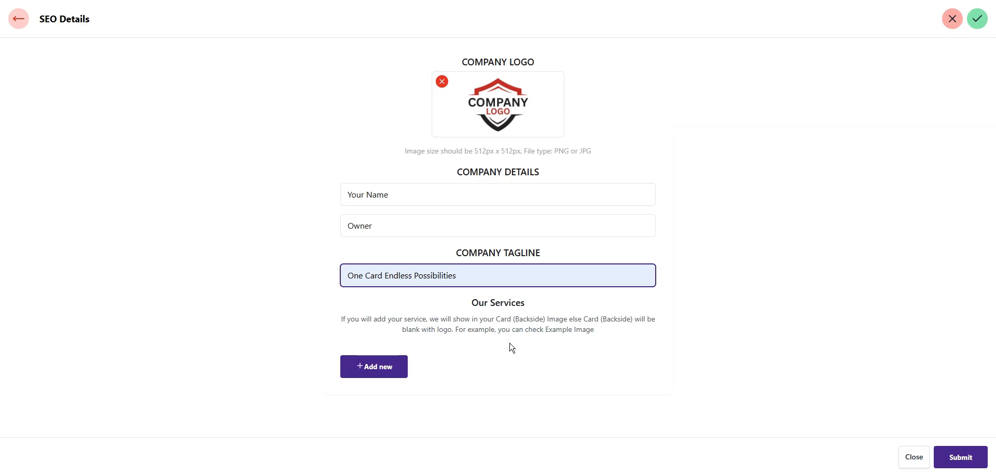
Add the services Website, Application and Marketing
{"action": "left_click", "coordinate": [382, 374]}
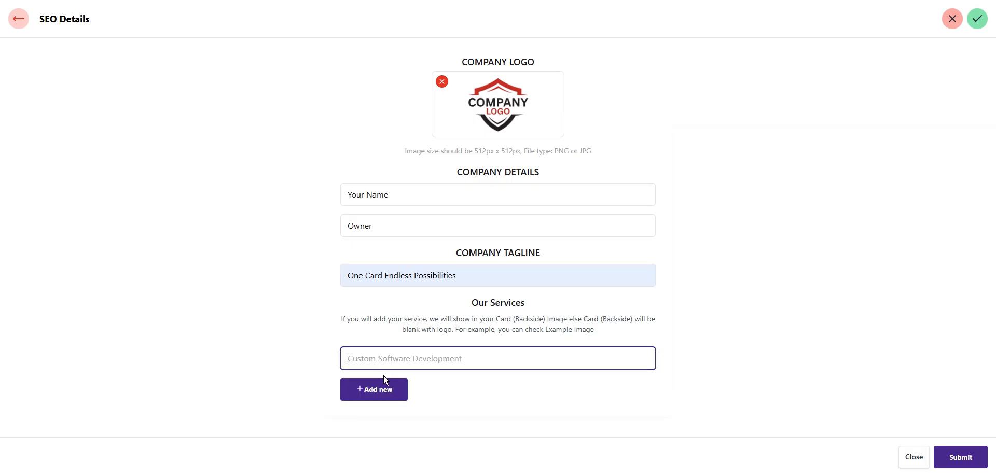
{"action": "type", "text": "Website"}
{"action": "left_click", "coordinate": [373, 389]}
{"action": "type", "text": "Applic"}
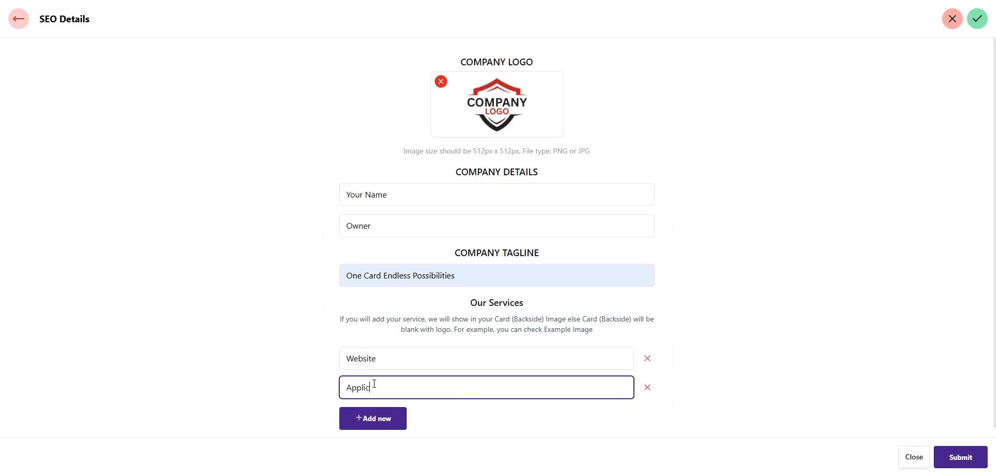
{"action": "type", "text": "ation"}
{"action": "left_click", "coordinate": [378, 423]}
{"action": "type", "text": "Marketing"}
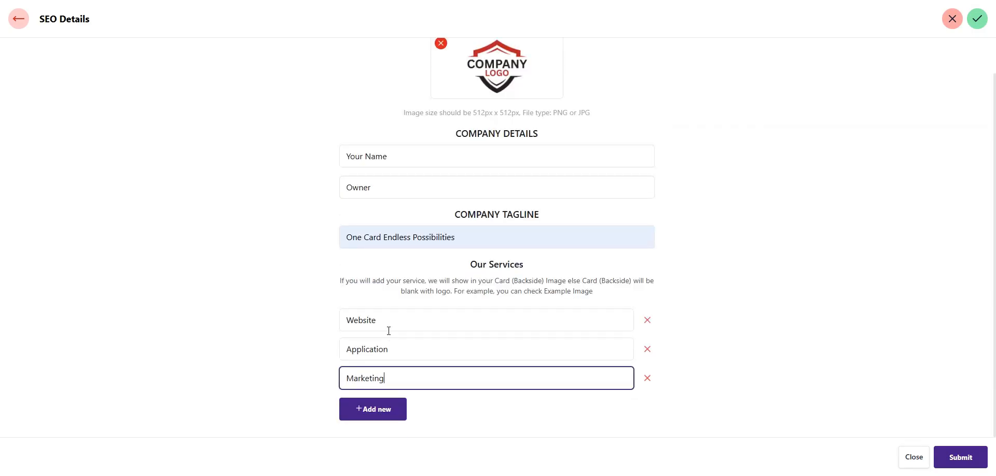
Add an Ecommerce service, replacing the misspelled entry, then save the company details
{"action": "left_click", "coordinate": [398, 413]}
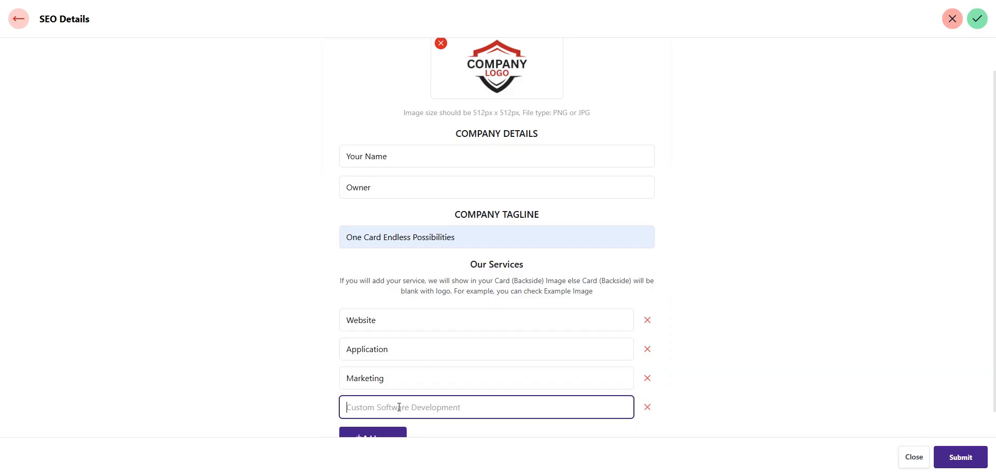
{"action": "type", "text": "E"}
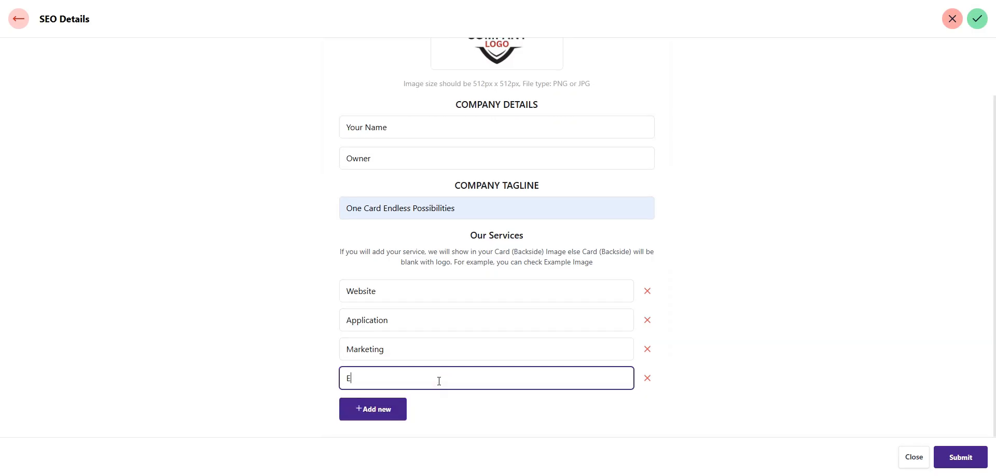
{"action": "type", "text": "coommerce"}
{"action": "left_click", "coordinate": [643, 383]}
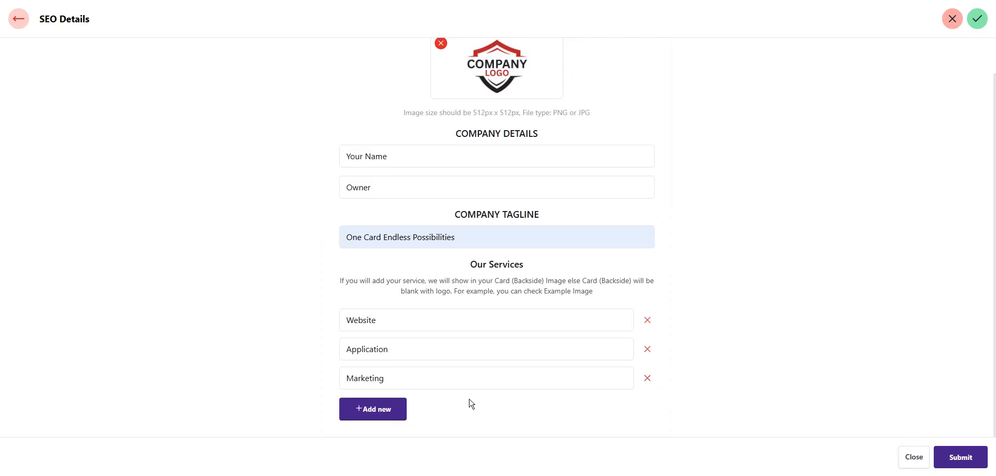
{"action": "left_click", "coordinate": [379, 420]}
{"action": "type", "text": "Ecommerce"}
{"action": "scroll", "coordinate": [550, 281], "scroll_direction": "up", "scroll_amount": 1}
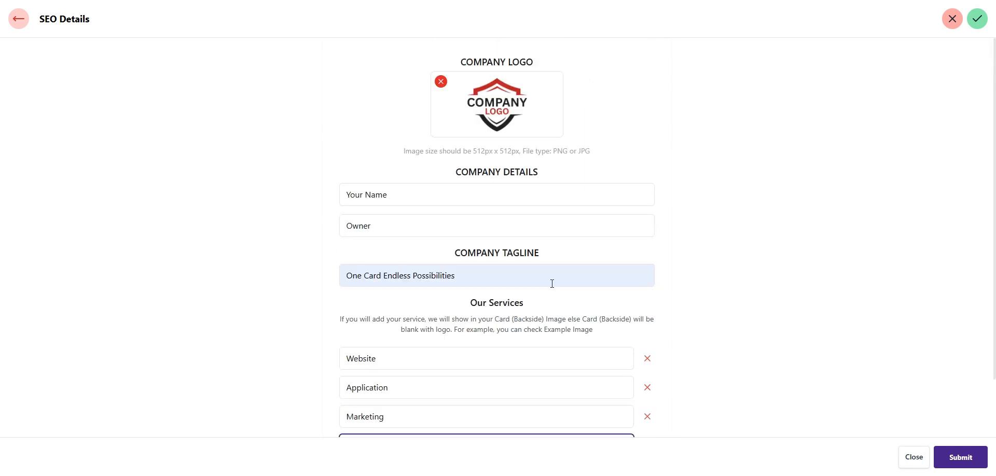
{"action": "scroll", "coordinate": [551, 281], "scroll_direction": "down", "scroll_amount": 1}
{"action": "scroll", "coordinate": [683, 308], "scroll_direction": "up", "scroll_amount": 1}
{"action": "left_click", "coordinate": [964, 458]}
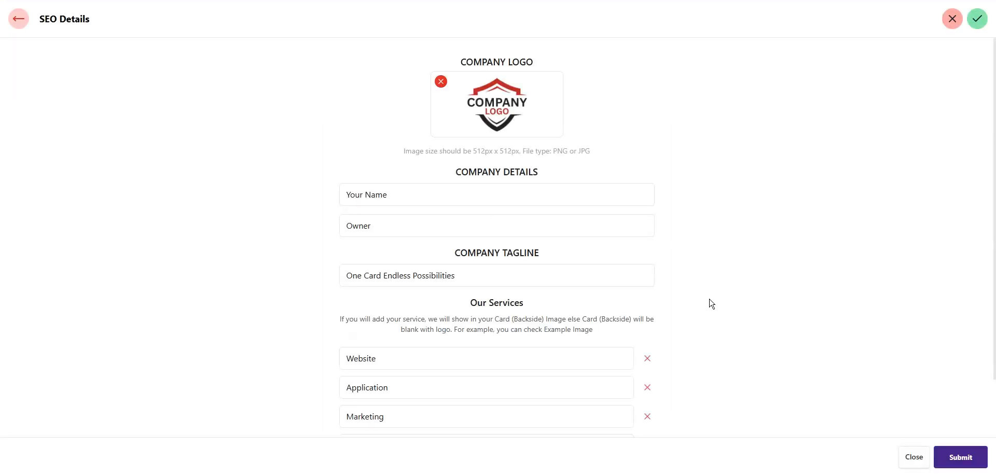
{"action": "left_click", "coordinate": [16, 19]}
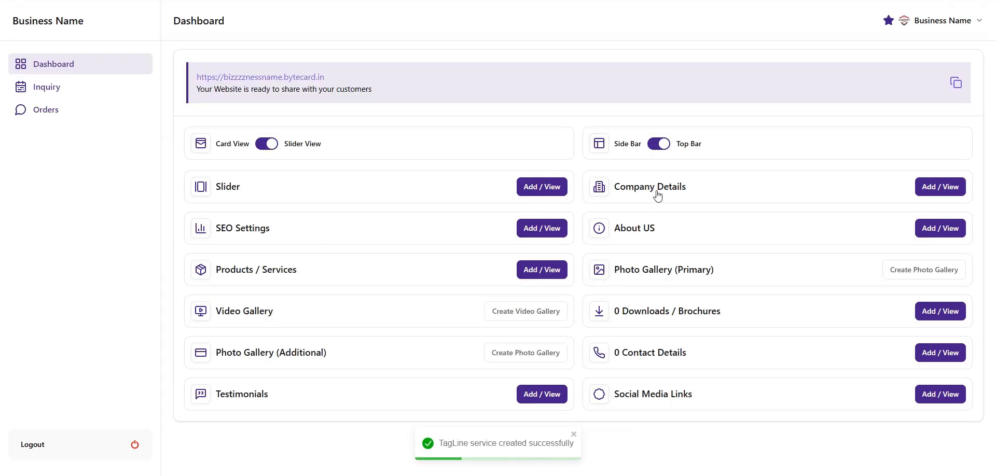
{"action": "left_click", "coordinate": [240, 83]}
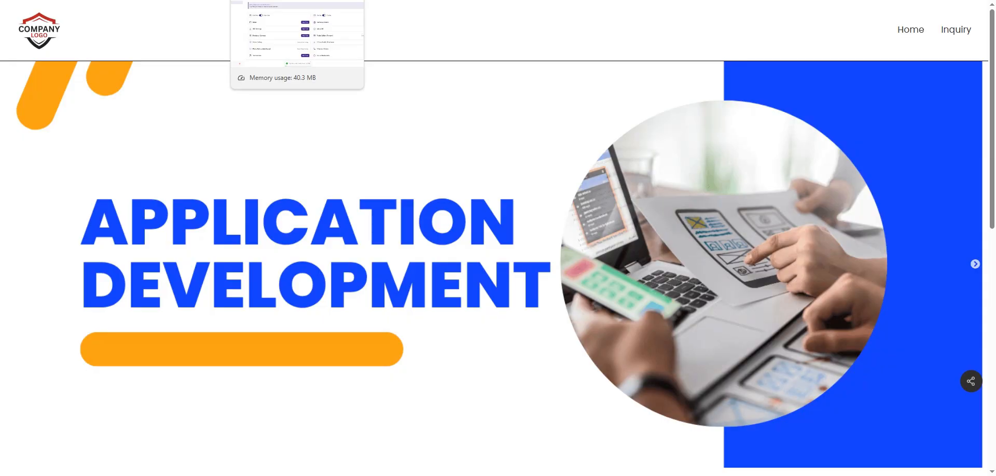
{"action": "left_click", "coordinate": [280, 0]}
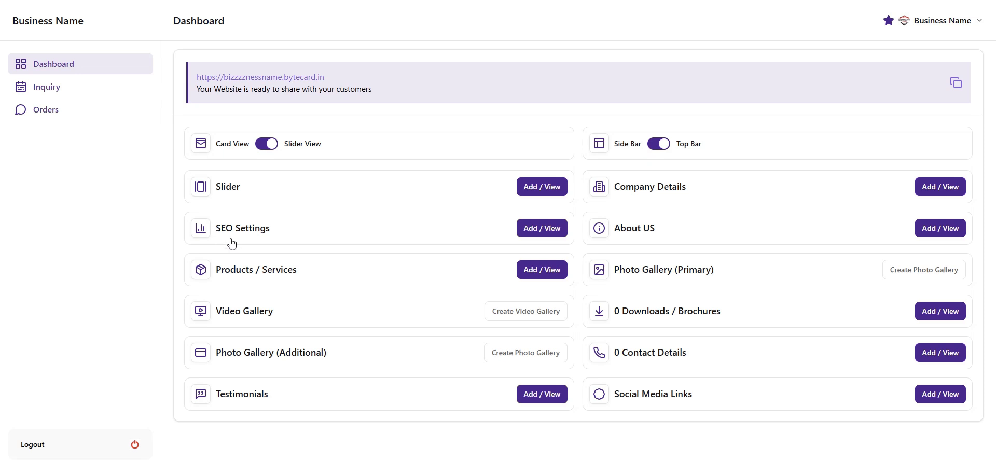
In SEO Details, enter 'Business Name - City' in the Company Name | City Name field
{"action": "left_click", "coordinate": [549, 235]}
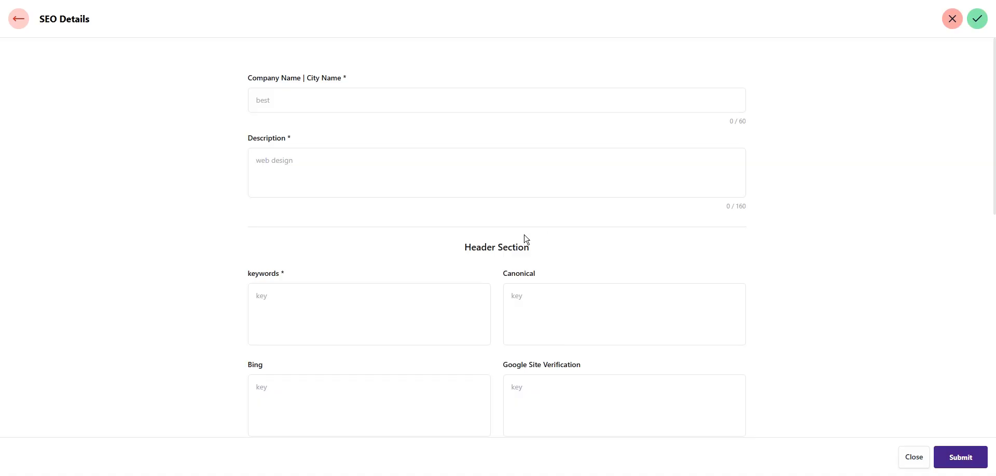
{"action": "scroll", "coordinate": [455, 297], "scroll_direction": "down", "scroll_amount": 9}
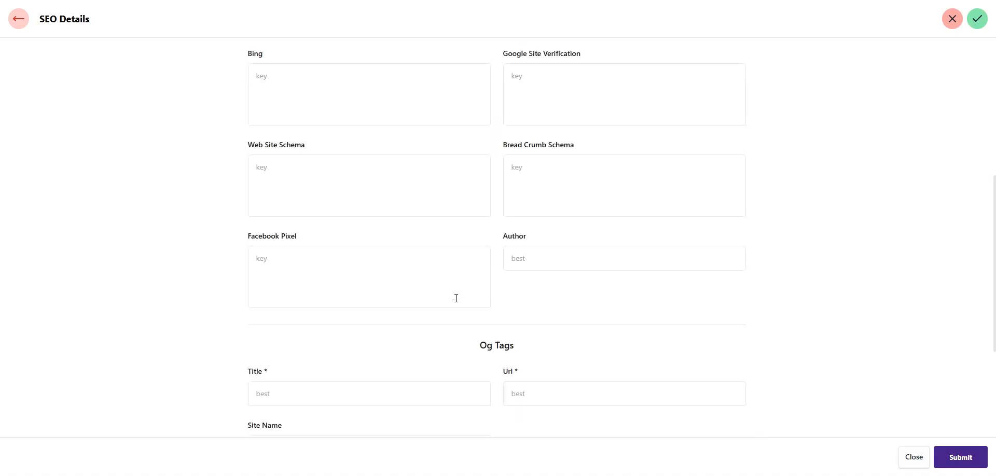
{"action": "scroll", "coordinate": [457, 296], "scroll_direction": "up", "scroll_amount": 5}
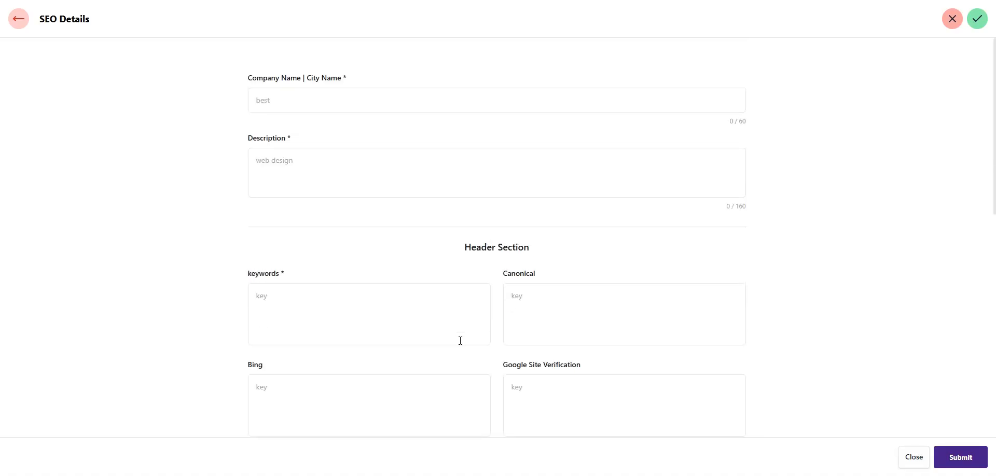
{"action": "left_click", "coordinate": [272, 93]}
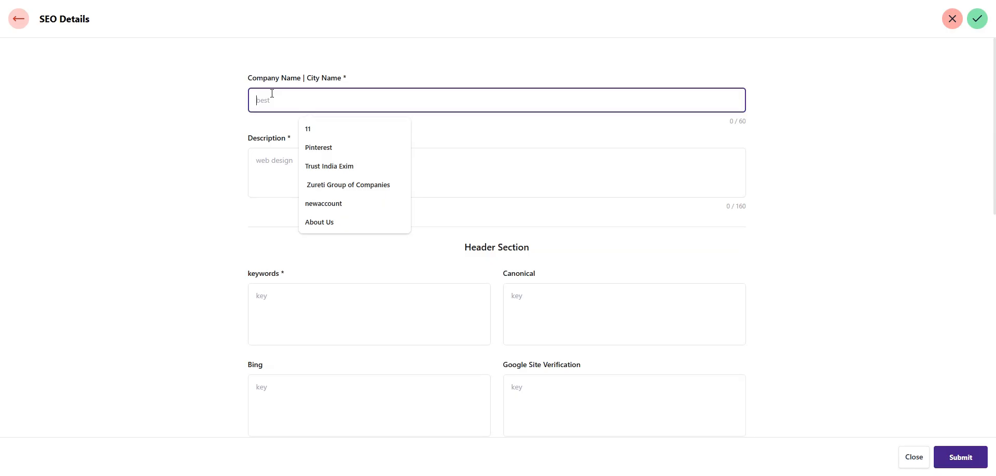
{"action": "type", "text": "B"}
{"action": "key", "text": "BackSpace"}
{"action": "type", "text": "Business Nae"}
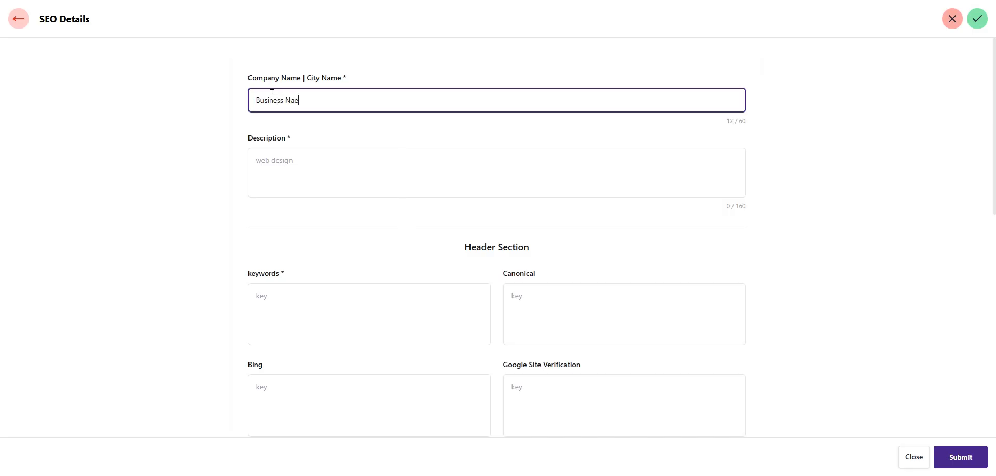
{"action": "key", "text": "BackSpace"}
{"action": "type", "text": "me - C"}
{"action": "key", "text": "BackSpace"}
{"action": "left_click", "coordinate": [346, 167]}
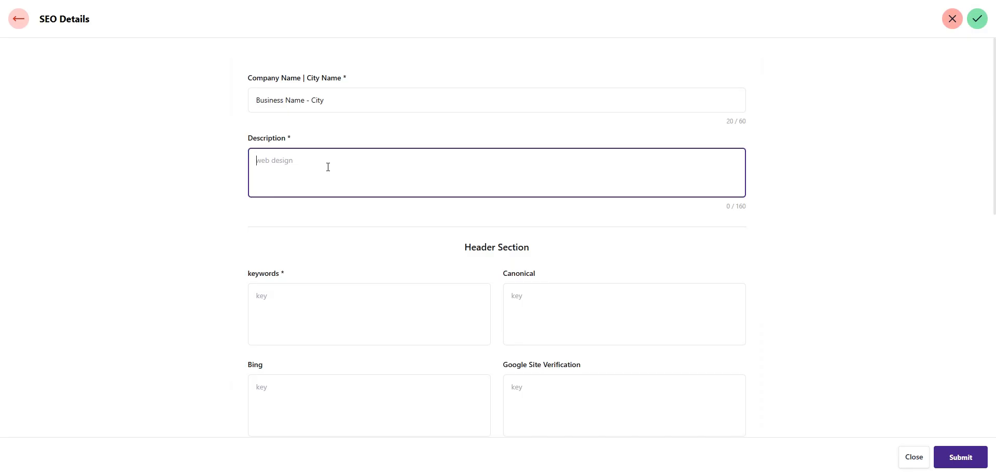
Type the SEO description about web development, application development and digital marketing services
{"action": "type", "text": "We are prodiding digital service including"}
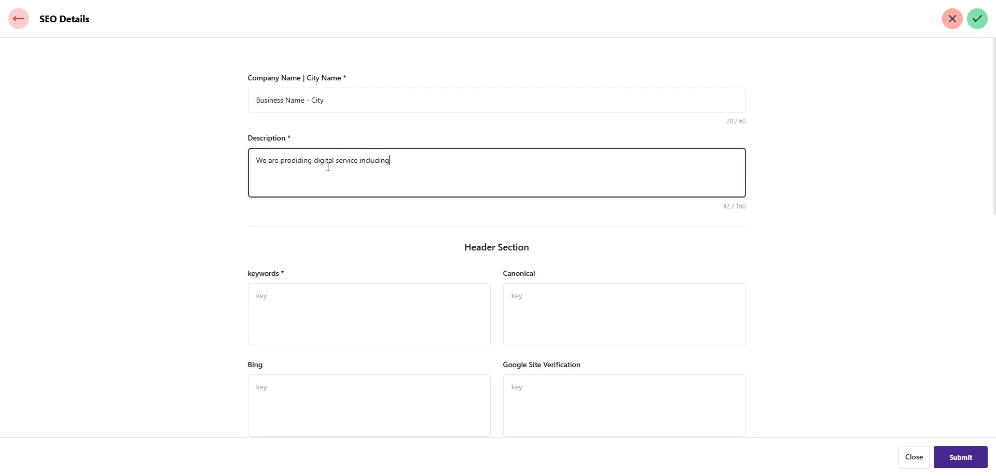
{"action": "type", "text": " web development, application development"}
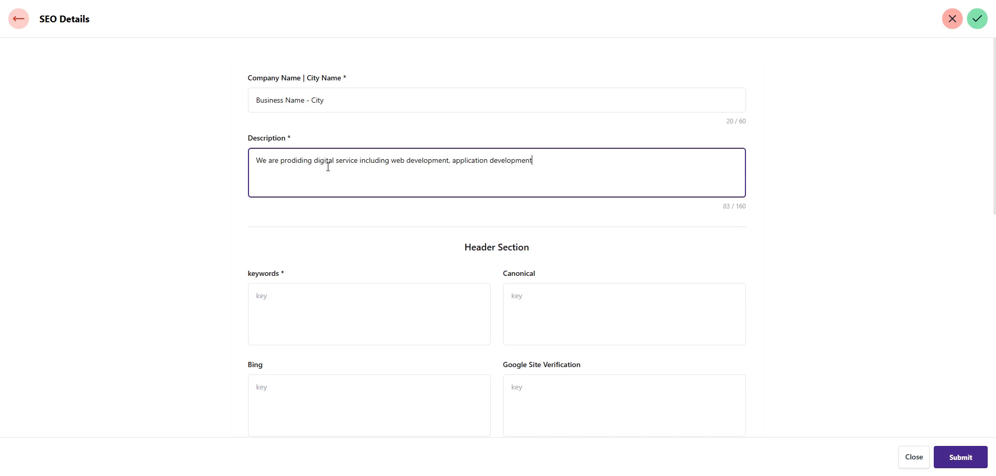
{"action": "type", "text": " and digital marketing."}
{"action": "key", "text": "ctrl+a"}
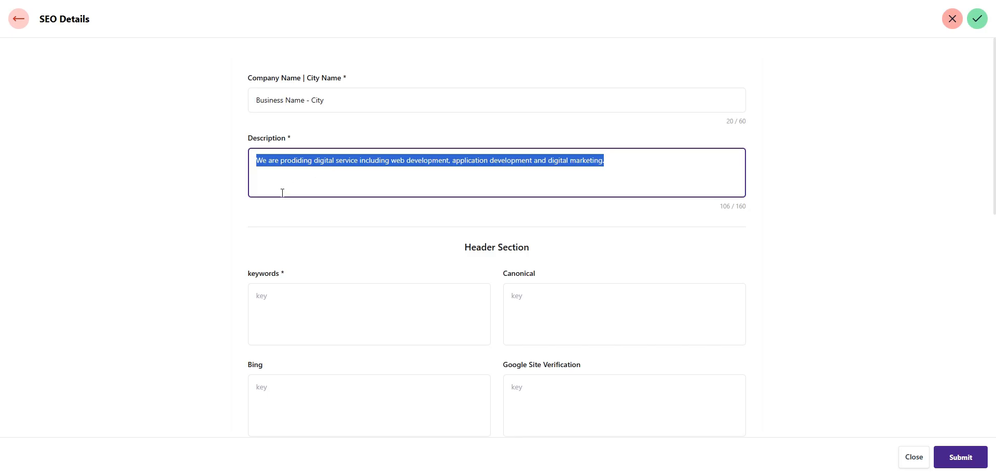
{"action": "left_click", "coordinate": [294, 319]}
{"action": "scroll", "coordinate": [317, 285], "scroll_direction": "down", "scroll_amount": 1}
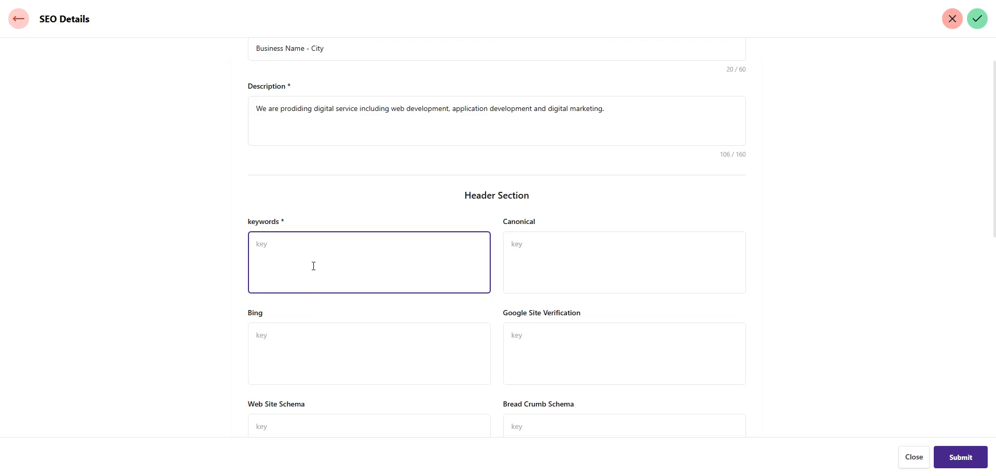
Enter the SEO keywords 'Website, Application, Marketing'
{"action": "type", "text": "Website"}
{"action": "type", "text": ", Application, Marketing"}
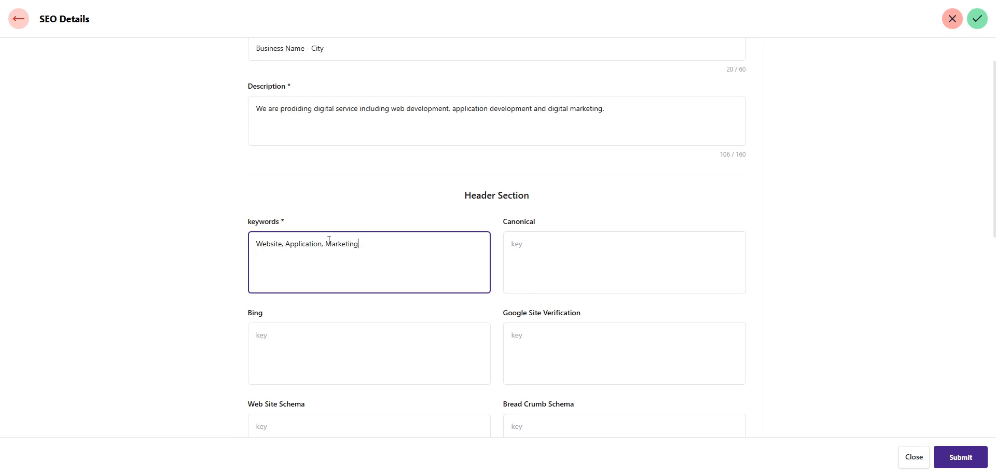
{"action": "scroll", "coordinate": [329, 239], "scroll_direction": "down", "scroll_amount": 1}
{"action": "scroll", "coordinate": [335, 246], "scroll_direction": "up", "scroll_amount": 2}
{"action": "scroll", "coordinate": [358, 265], "scroll_direction": "down", "scroll_amount": 2}
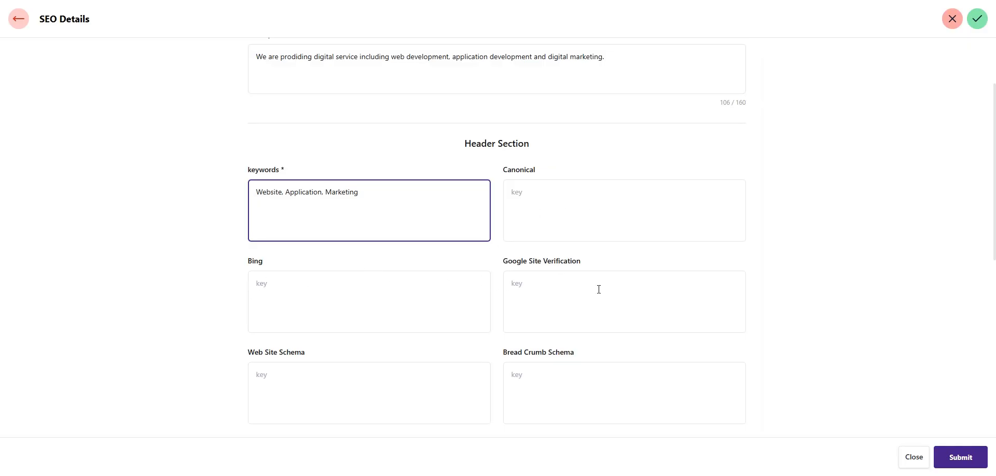
{"action": "scroll", "coordinate": [598, 289], "scroll_direction": "down", "scroll_amount": 1}
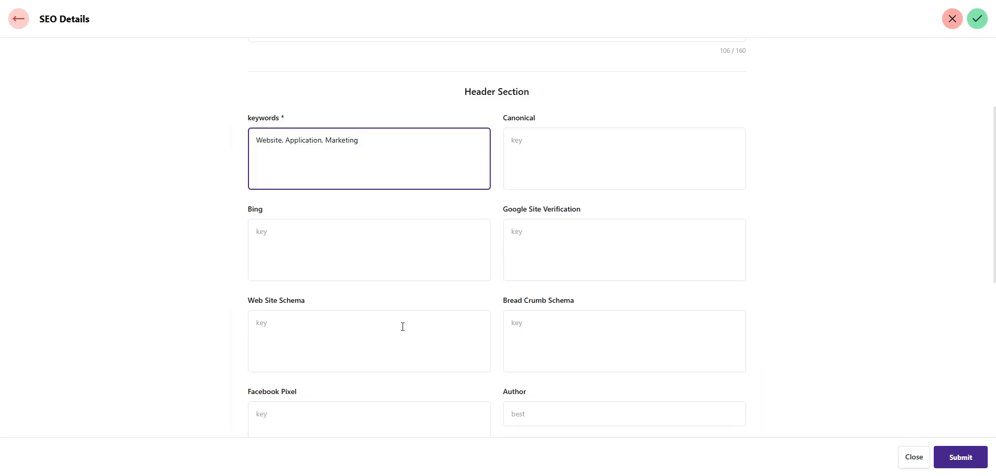
{"action": "scroll", "coordinate": [605, 319], "scroll_direction": "down", "scroll_amount": 2}
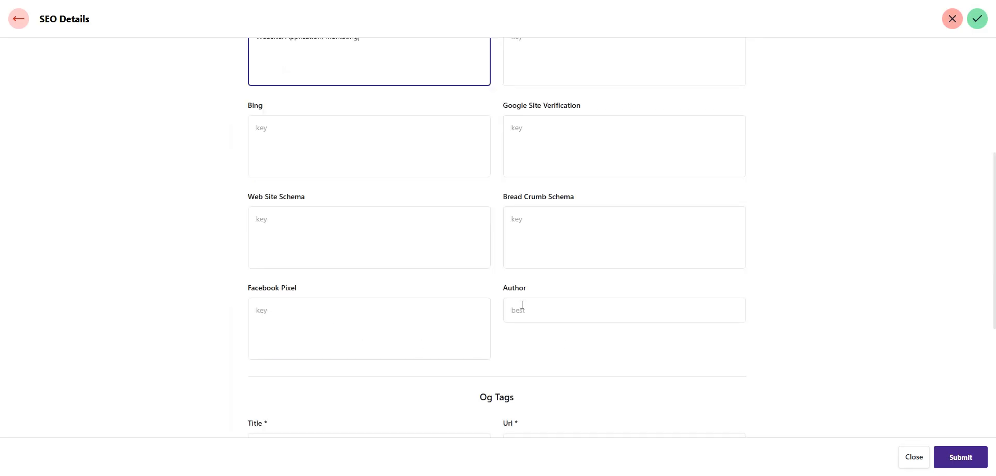
{"action": "scroll", "coordinate": [536, 306], "scroll_direction": "down", "scroll_amount": 1}
{"action": "scroll", "coordinate": [647, 307], "scroll_direction": "up", "scroll_amount": 2}
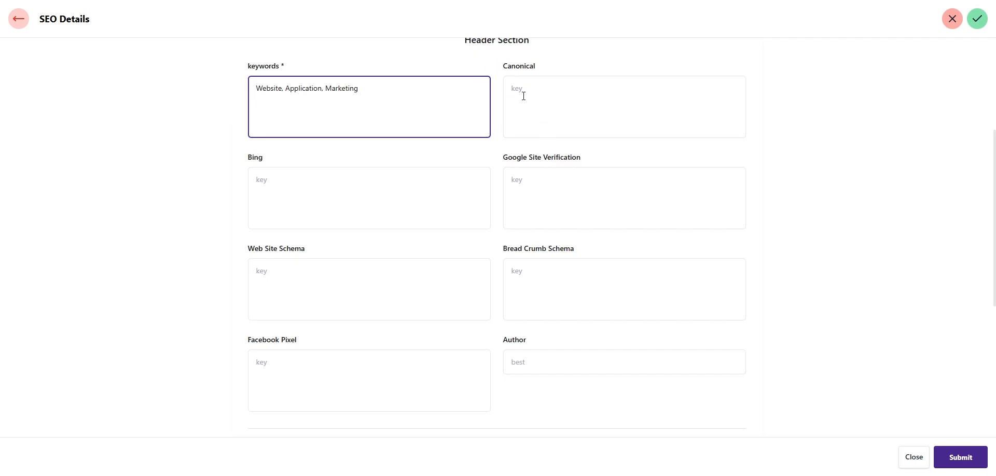
{"action": "scroll", "coordinate": [597, 294], "scroll_direction": "down", "scroll_amount": 4}
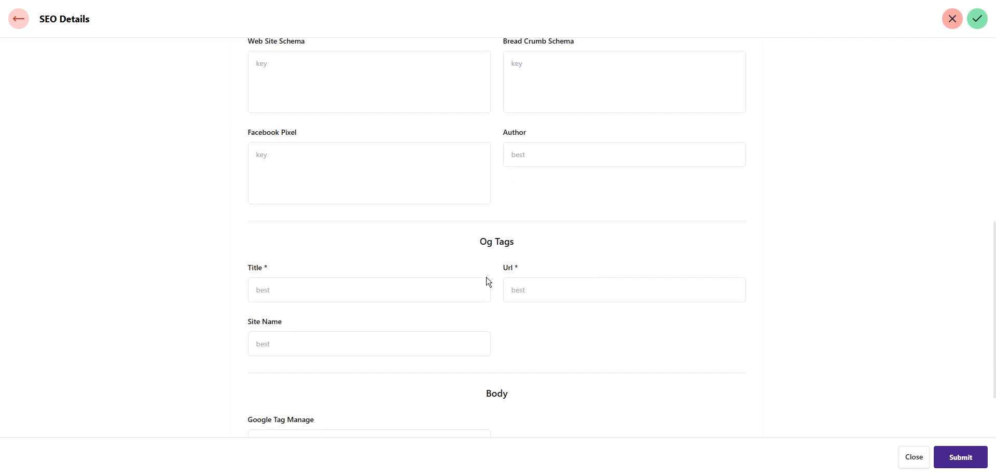
Fill the Og Tags title 'Business Name' and site name 'Busiinessname'
{"action": "left_click", "coordinate": [257, 289]}
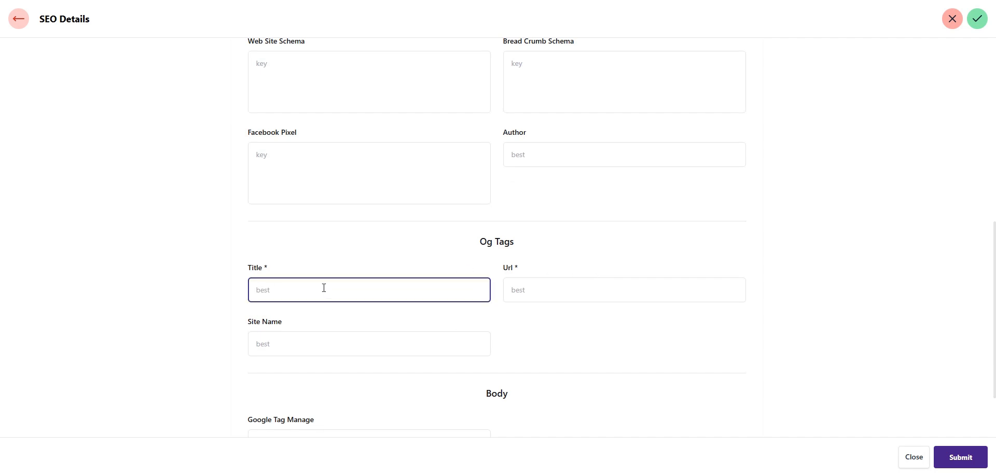
{"action": "type", "text": "Busines"}
{"action": "key", "text": "BackSpace"}
{"action": "type", "text": "s Name"}
{"action": "left_click", "coordinate": [311, 338]}
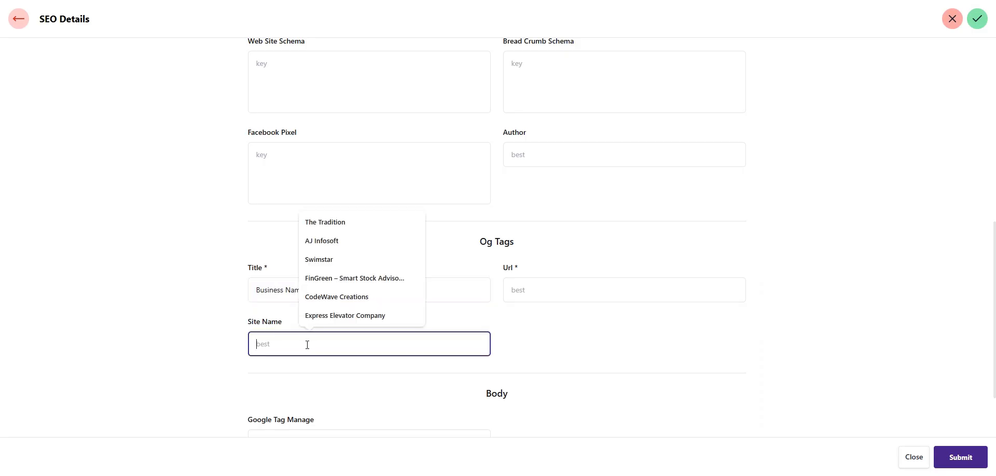
{"action": "type", "text": "Busi"}
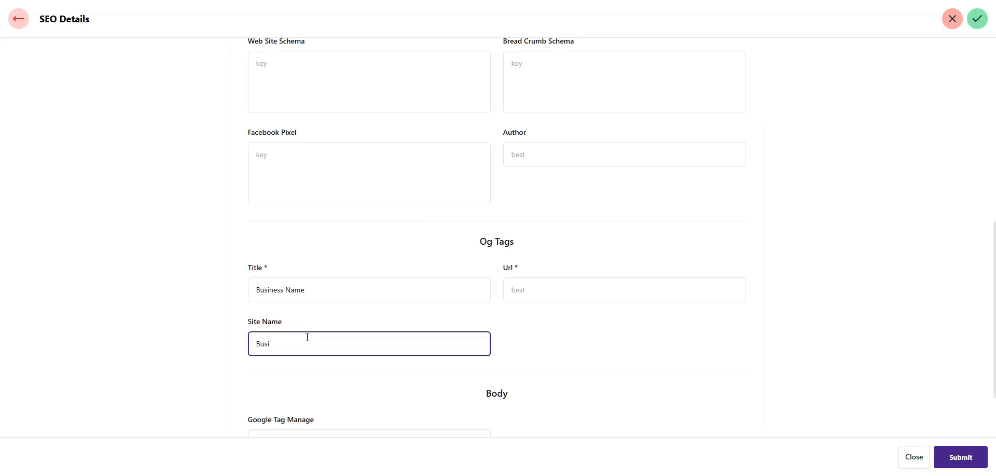
{"action": "type", "text": "inessname"}
Paste the site's web address into the Og Tags Url field
{"action": "scroll", "coordinate": [549, 319], "scroll_direction": "down", "scroll_amount": 1}
{"action": "scroll", "coordinate": [551, 319], "scroll_direction": "down", "scroll_amount": 1}
{"action": "scroll", "coordinate": [551, 320], "scroll_direction": "up", "scroll_amount": 1}
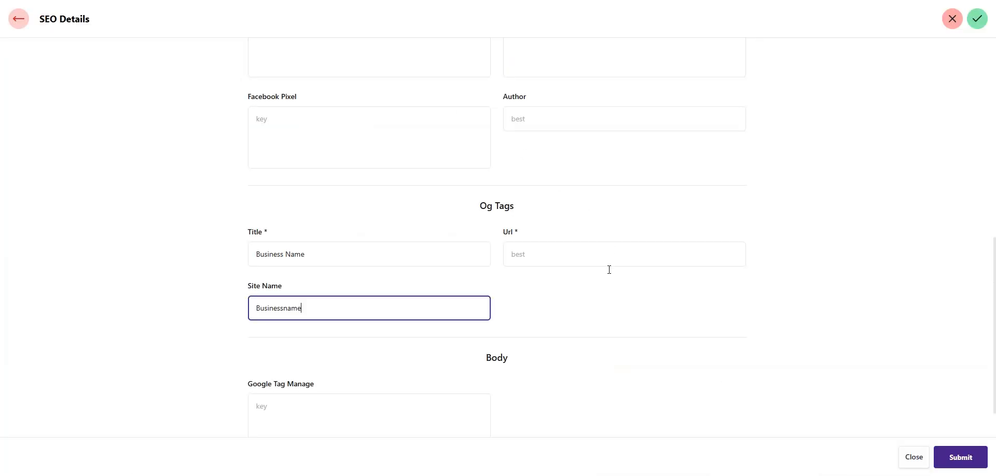
{"action": "left_click", "coordinate": [585, 251]}
{"action": "type", "text": "https://bizzzznessname.bytecard.in/"}
{"action": "scroll", "coordinate": [535, 330], "scroll_direction": "down", "scroll_amount": 1}
{"action": "scroll", "coordinate": [550, 335], "scroll_direction": "up", "scroll_amount": 3}
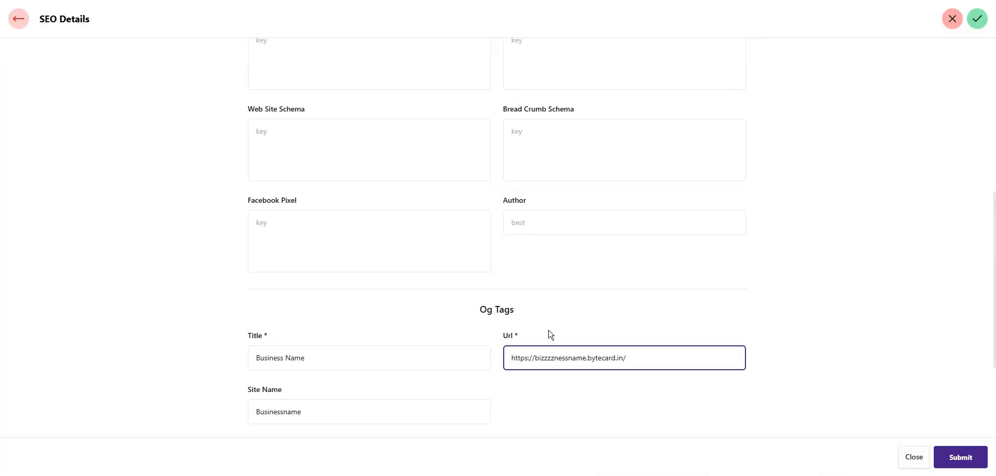
{"action": "scroll", "coordinate": [551, 335], "scroll_direction": "up", "scroll_amount": 7}
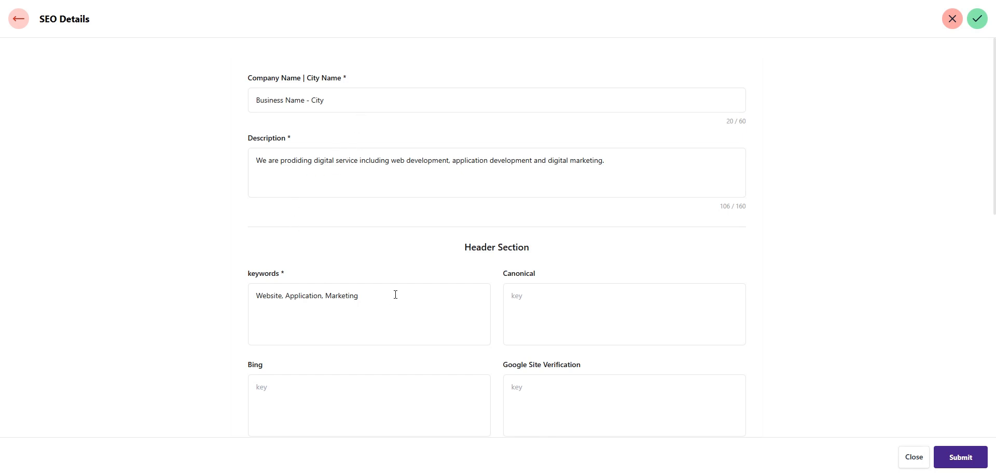
{"action": "scroll", "coordinate": [396, 295], "scroll_direction": "down", "scroll_amount": 2}
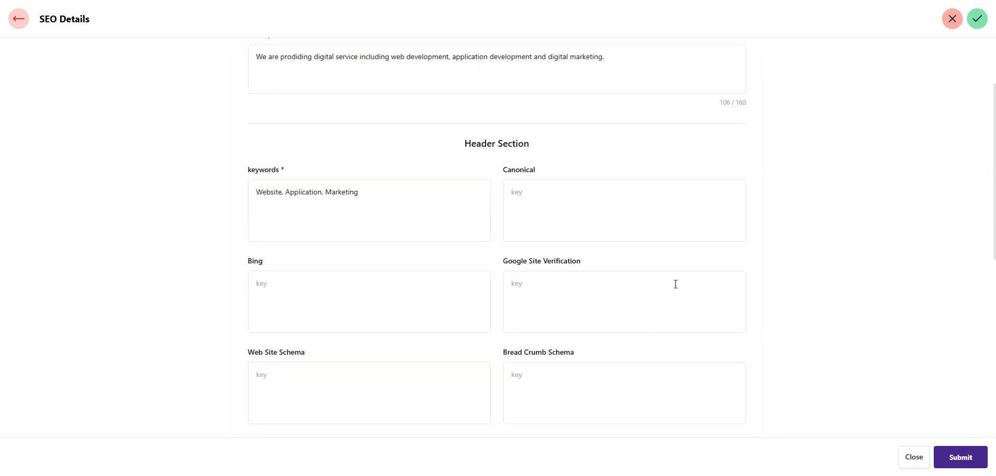
{"action": "scroll", "coordinate": [675, 284], "scroll_direction": "down", "scroll_amount": 5}
{"action": "scroll", "coordinate": [620, 286], "scroll_direction": "down", "scroll_amount": 2}
{"action": "scroll", "coordinate": [596, 415], "scroll_direction": "up", "scroll_amount": 8}
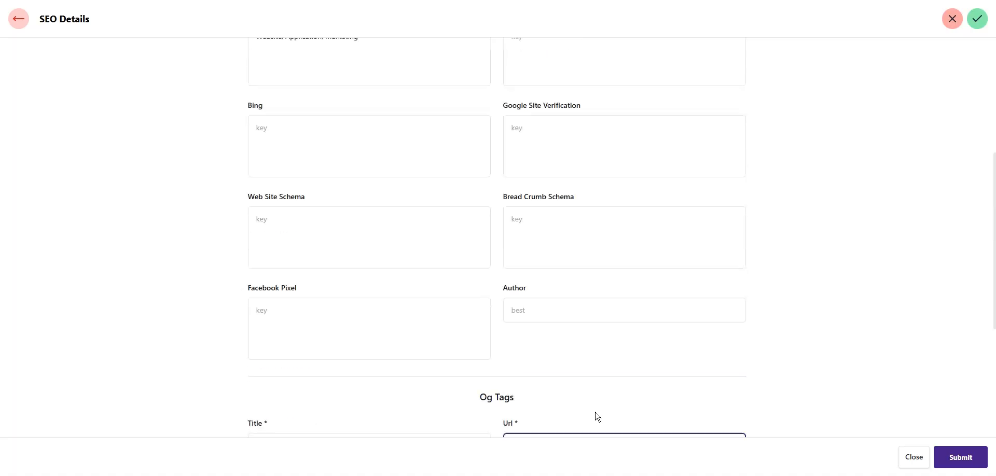
Submit the SEO Details form and go to the About Us section
{"action": "left_click", "coordinate": [952, 461]}
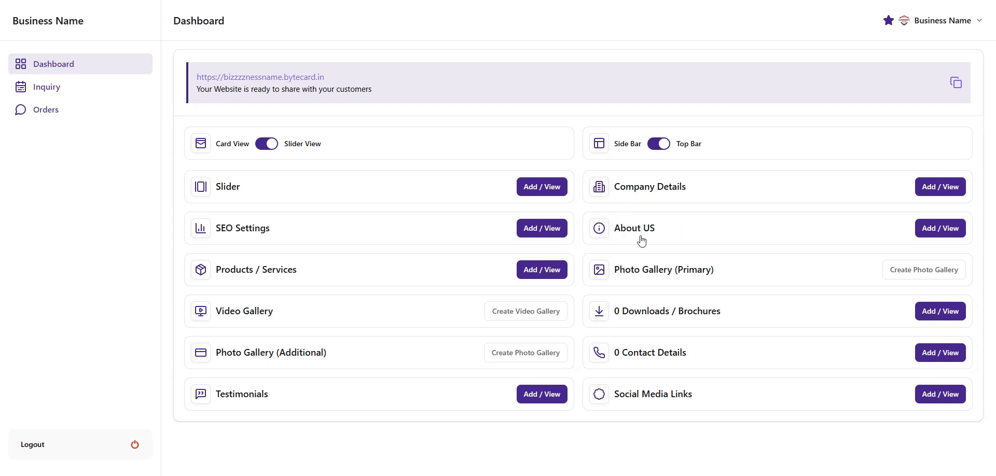
{"action": "left_click", "coordinate": [942, 232]}
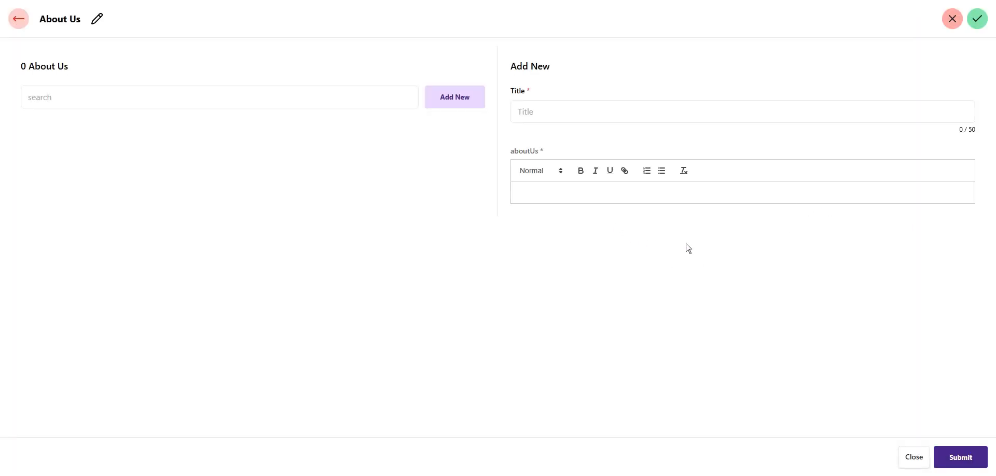
Create an About Us entry titled 'About US' with the pasted three-paragraph welcome text
{"action": "left_click", "coordinate": [575, 108]}
{"action": "type", "text": "A"}
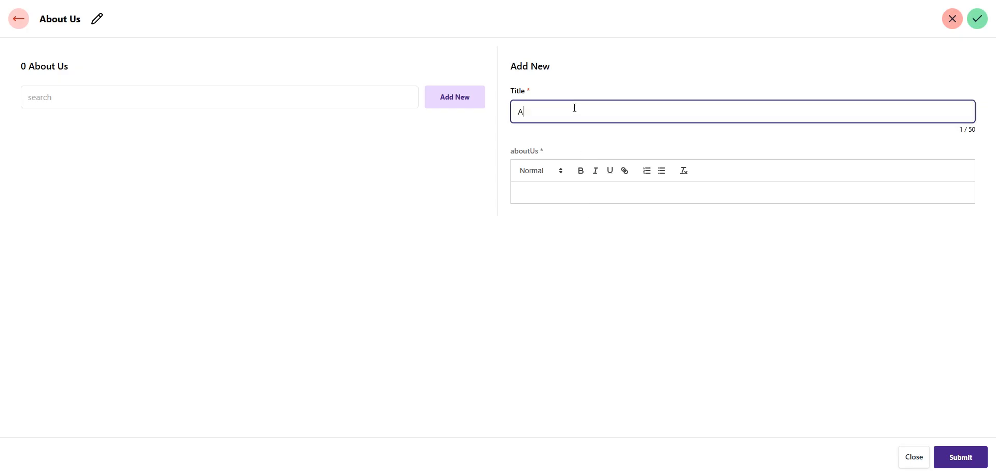
{"action": "type", "text": "bout US"}
{"action": "left_click", "coordinate": [575, 201]}
{"action": "type", "text": "Welcome to our website! We are a passionate team dedicated to delivering quality, innovation, and trust in everything we do. Our goal is to provide reliable solutions and exceptional services that help our clients grow and succeed.  With a commitment to excellence, we combine experience, creativity, and technology to meet the unique needs of every customer. Whether you're an individual, small business, or large organization, we strive to make your experience smooth, efficient, and rewarding.  We believe in building long-term relationships through transparency, quality work, and customer satisfaction. Explore our services and discover how we can help you achieve your goa"}
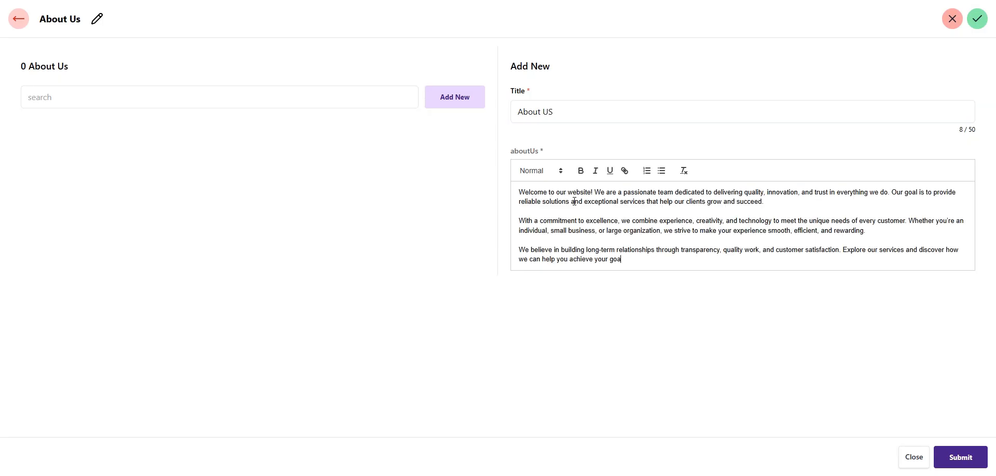
{"action": "left_click", "coordinate": [557, 111]}
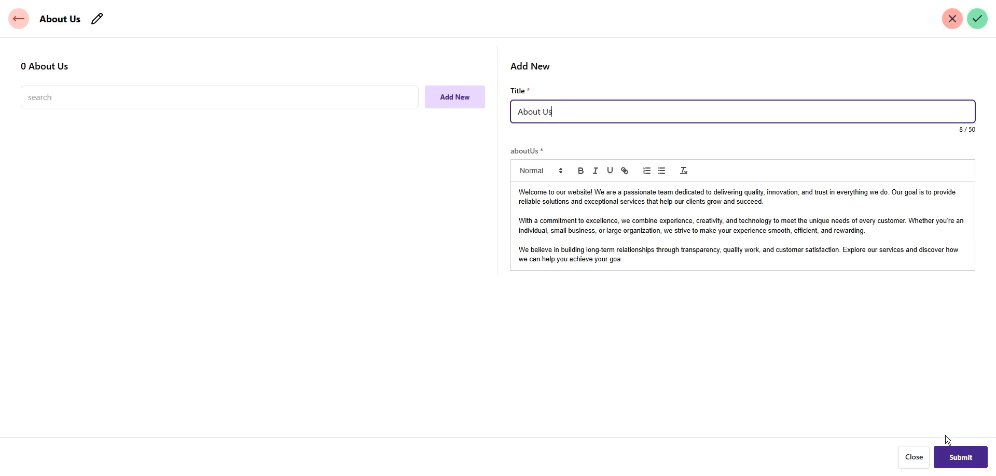
{"action": "left_click", "coordinate": [961, 458]}
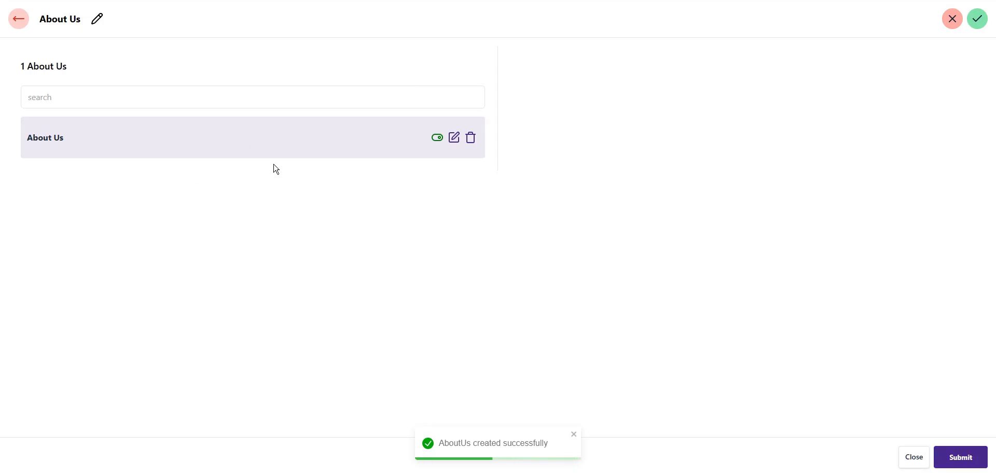
{"action": "left_click", "coordinate": [16, 18]}
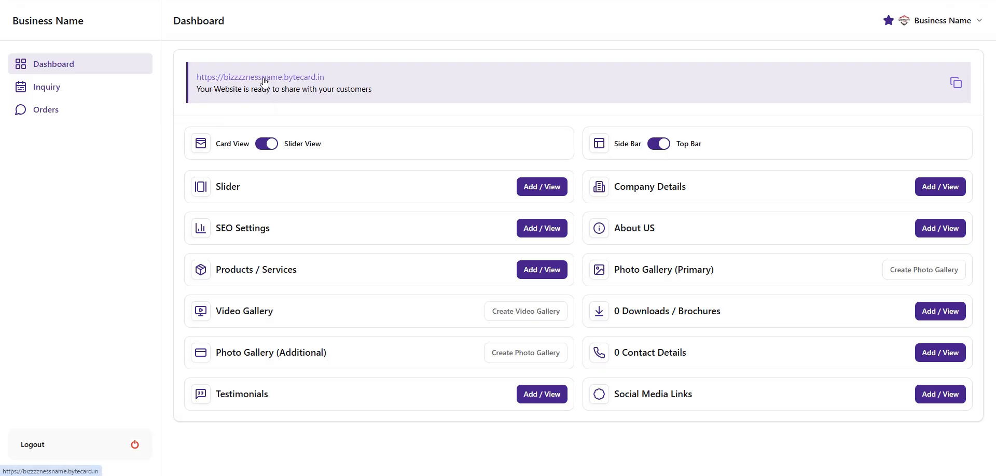
{"action": "left_click", "coordinate": [264, 81]}
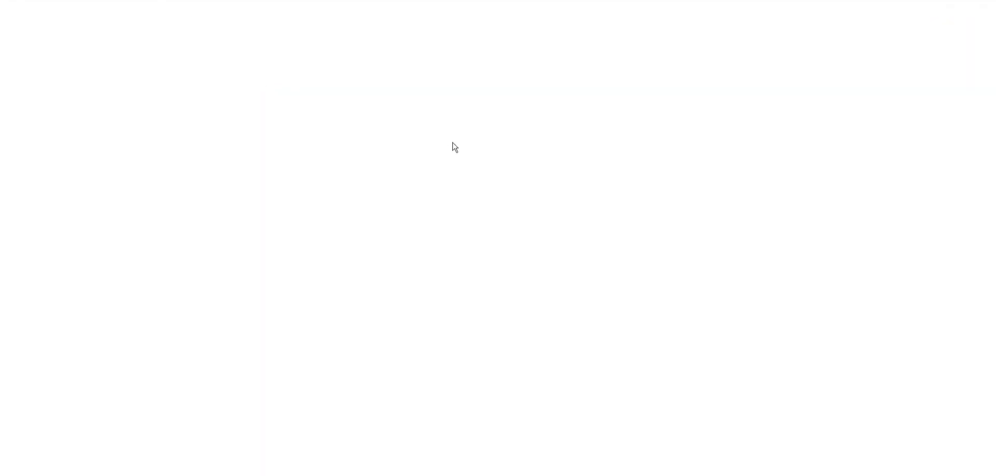
{"action": "scroll", "coordinate": [498, 220], "scroll_direction": "down", "scroll_amount": 6}
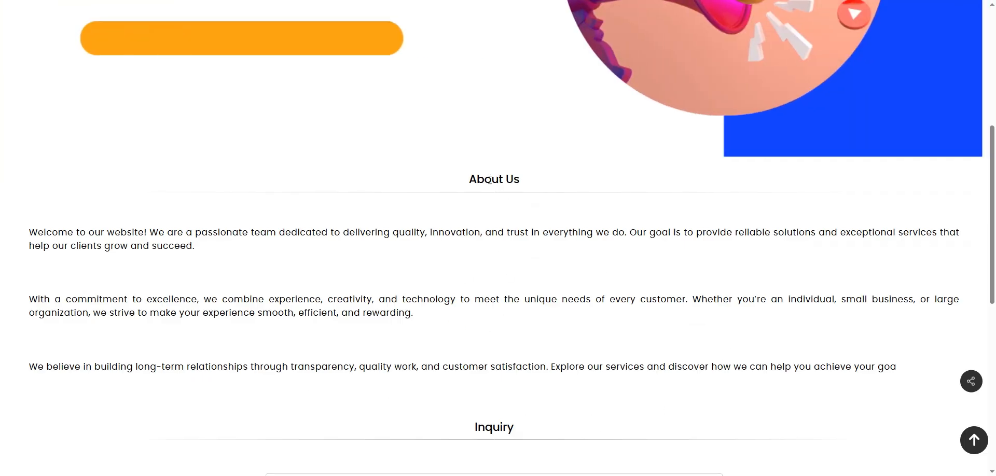
{"action": "left_click_drag", "start_coordinate": [469, 180], "coordinate": [520, 180]}
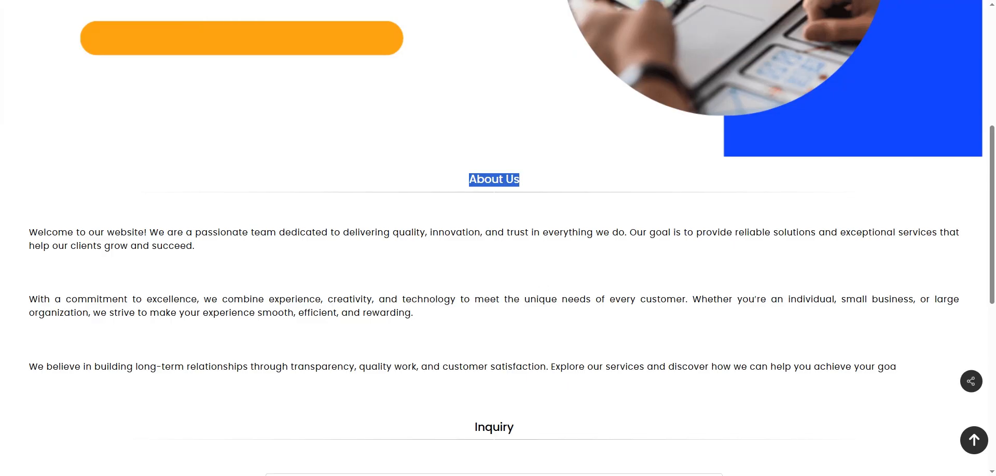
{"action": "left_click", "coordinate": [259, 0]}
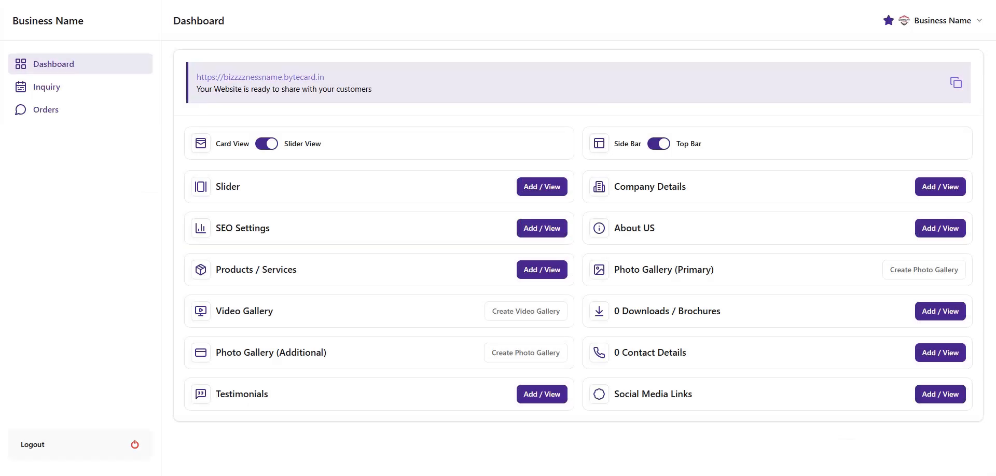
{"action": "left_click", "coordinate": [946, 234]}
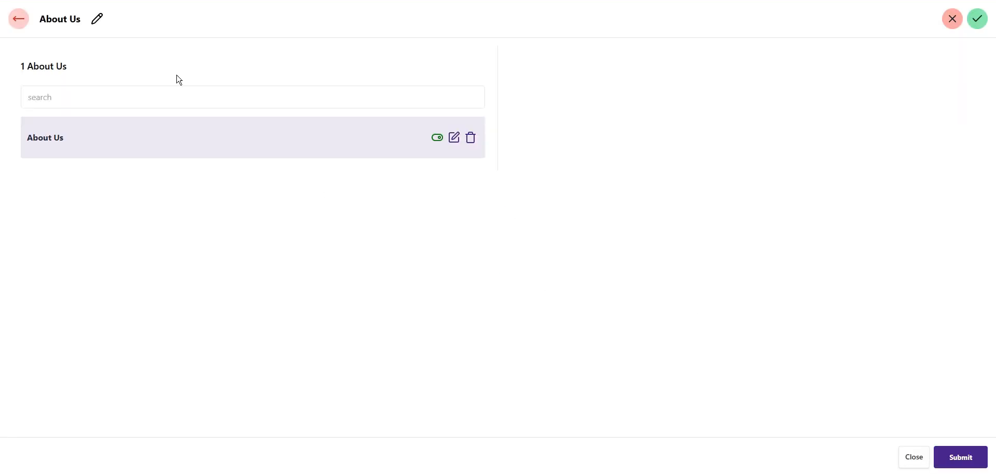
Retitle the section 'Who We Are ?', save it, and view the live site from the dashboard
{"action": "left_click", "coordinate": [98, 16]}
{"action": "left_click", "coordinate": [93, 27]}
{"action": "type", "text": "Who We Are"}
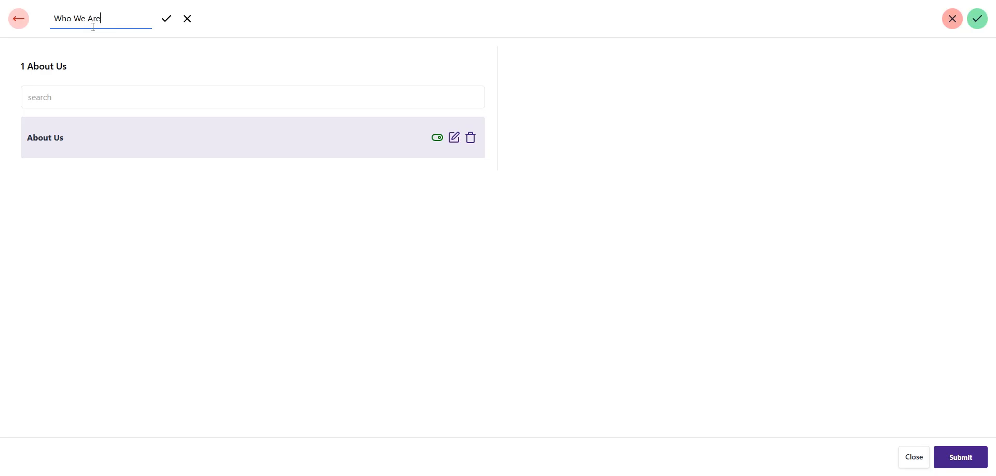
{"action": "type", "text": " ?"}
{"action": "left_click", "coordinate": [167, 20]}
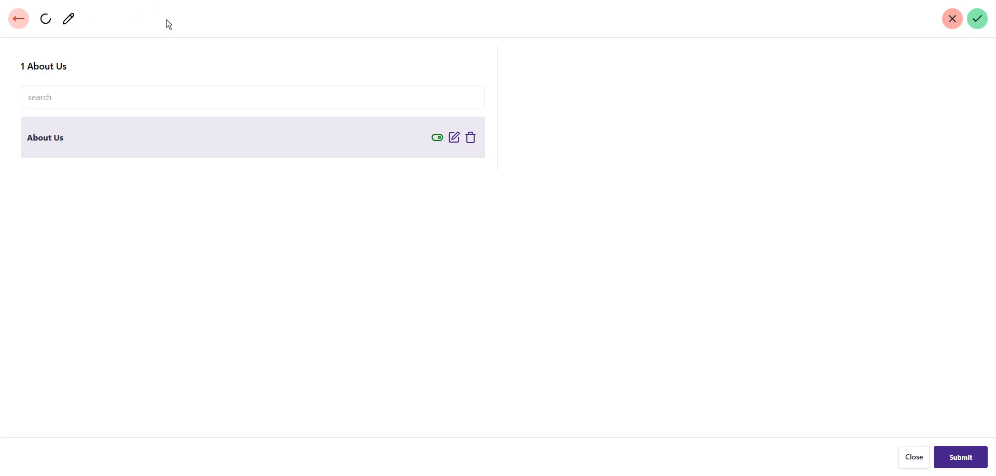
{"action": "left_click", "coordinate": [18, 22]}
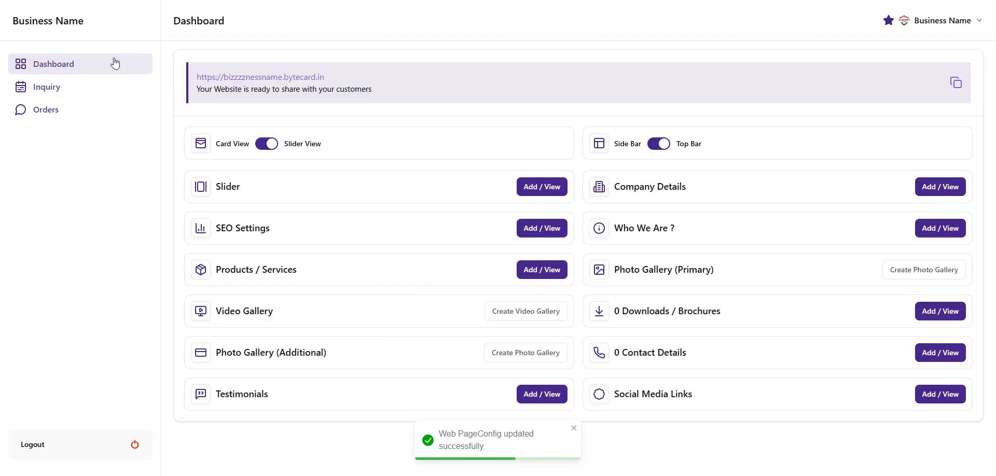
{"action": "left_click", "coordinate": [280, 77]}
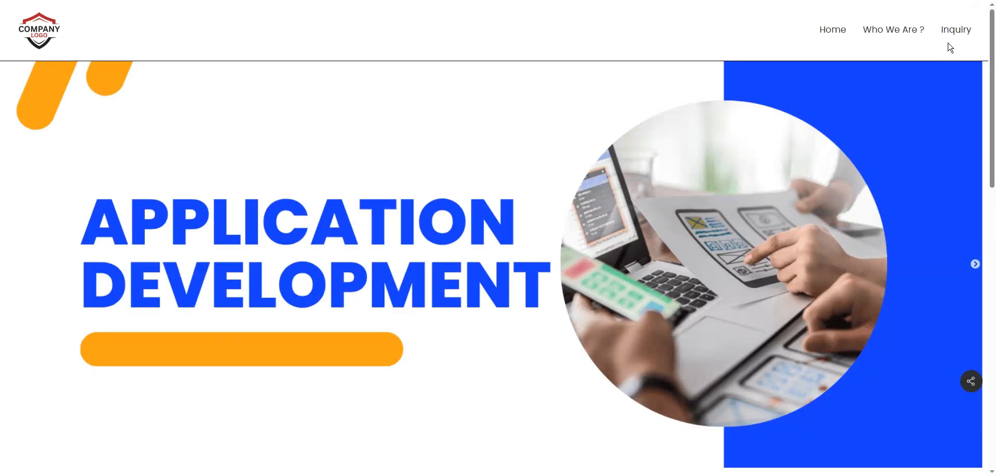
{"action": "scroll", "coordinate": [680, 205], "scroll_direction": "down", "scroll_amount": 3}
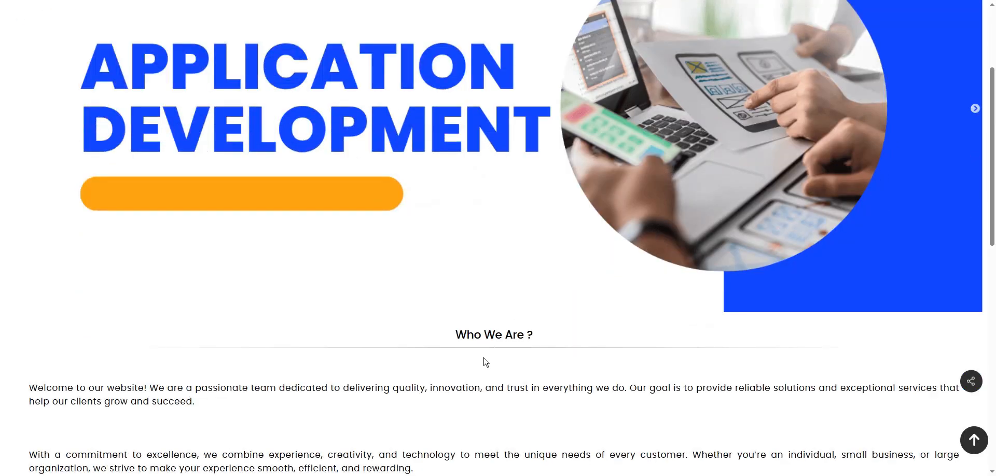
{"action": "triple_click", "coordinate": [564, 334]}
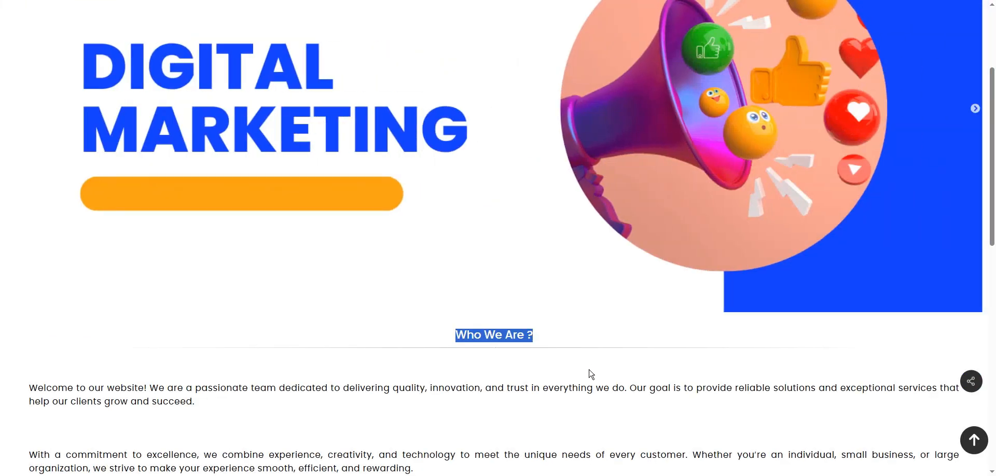
{"action": "scroll", "coordinate": [589, 373], "scroll_direction": "down", "scroll_amount": 1}
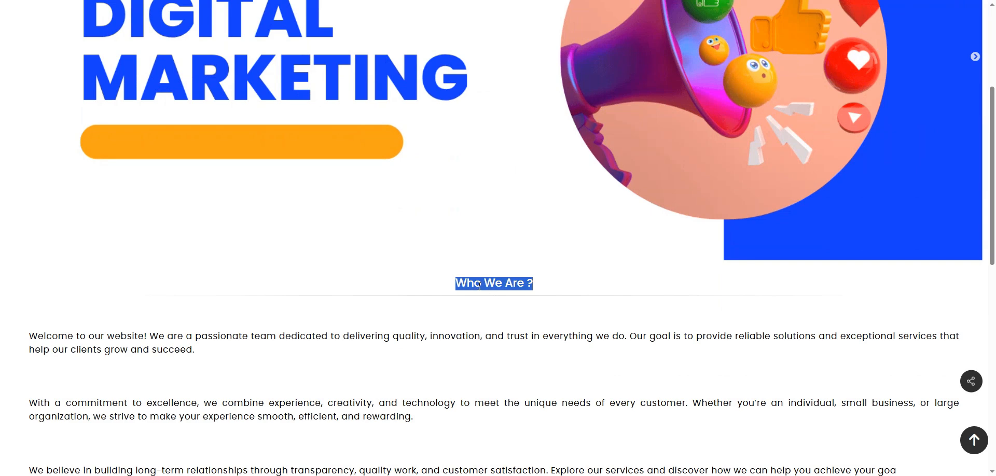
{"action": "scroll", "coordinate": [519, 322], "scroll_direction": "down", "scroll_amount": 1}
{"action": "scroll", "coordinate": [595, 394], "scroll_direction": "up", "scroll_amount": 3}
{"action": "scroll", "coordinate": [605, 393], "scroll_direction": "up", "scroll_amount": 2}
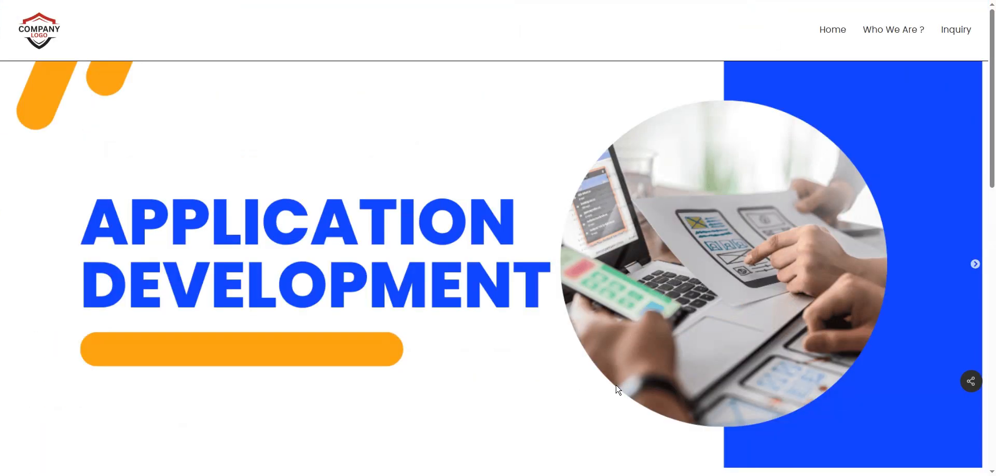
{"action": "scroll", "coordinate": [627, 384], "scroll_direction": "down", "scroll_amount": 4}
{"action": "scroll", "coordinate": [599, 380], "scroll_direction": "down", "scroll_amount": 1}
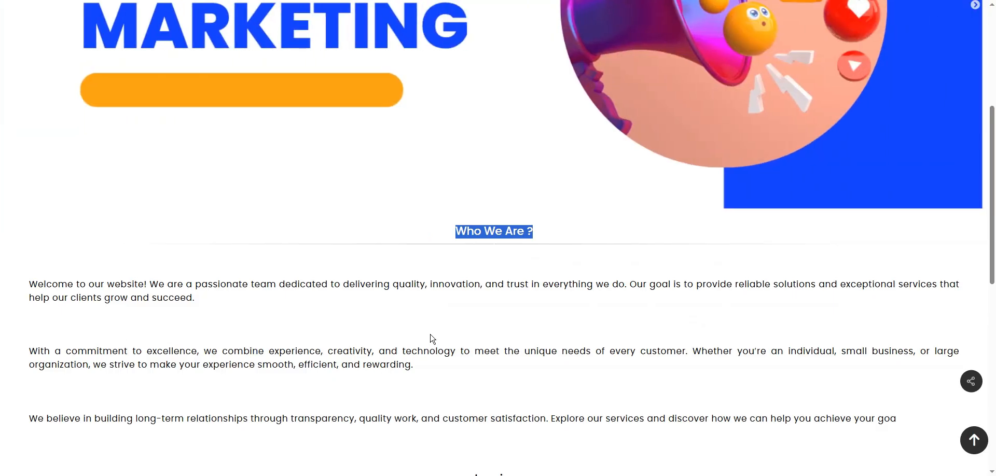
{"action": "left_click", "coordinate": [431, 339]}
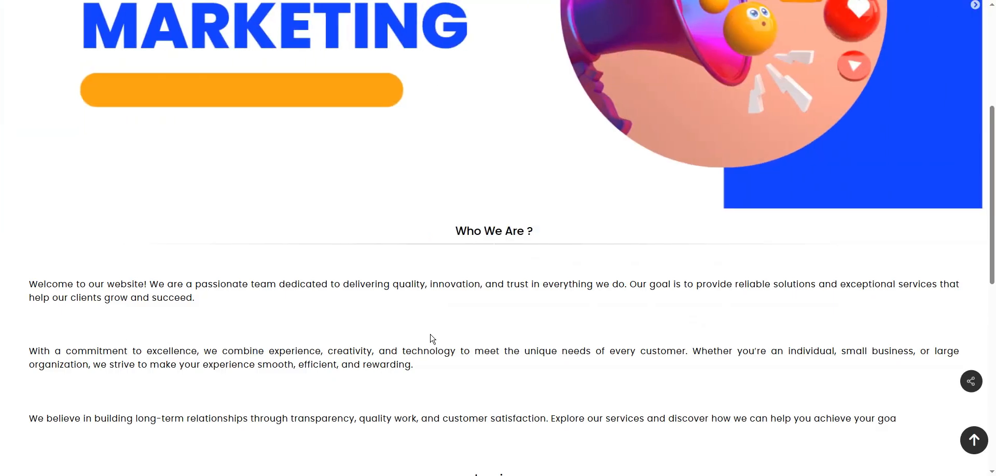
{"action": "left_click", "coordinate": [244, 0]}
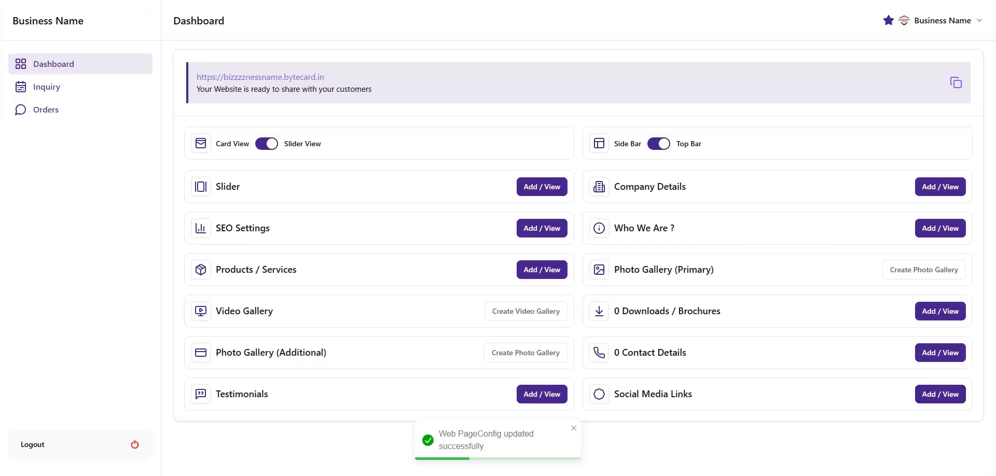
Delete the blank lines after the first and before the last About Us paragraph, then submit
{"action": "left_click", "coordinate": [957, 230]}
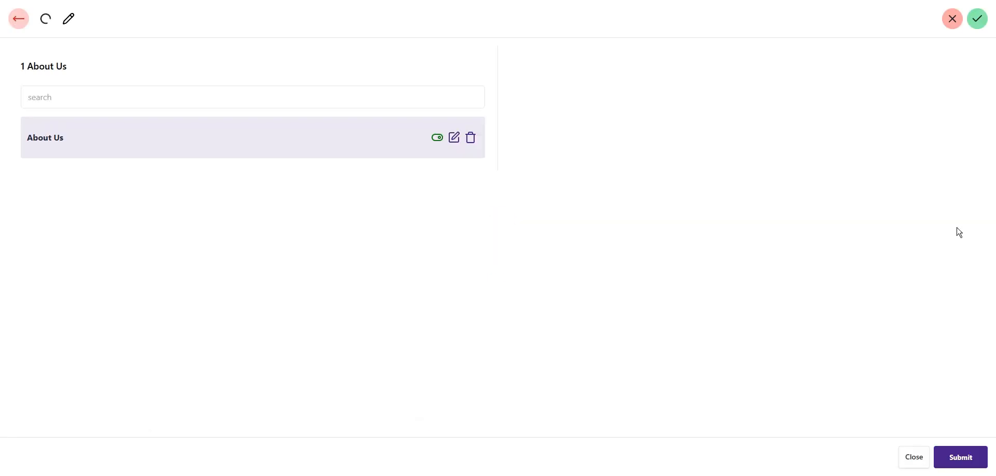
{"action": "left_click", "coordinate": [454, 138]}
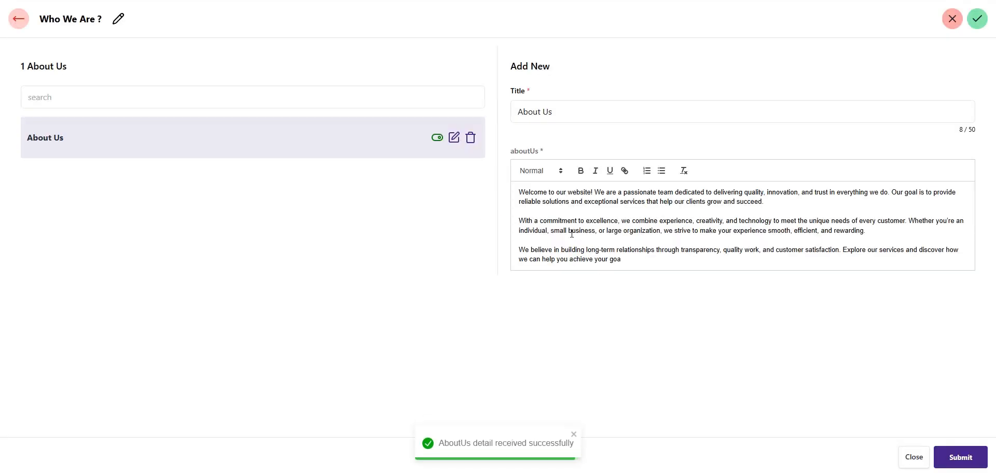
{"action": "left_click", "coordinate": [527, 211]}
{"action": "key", "text": "BackSpace"}
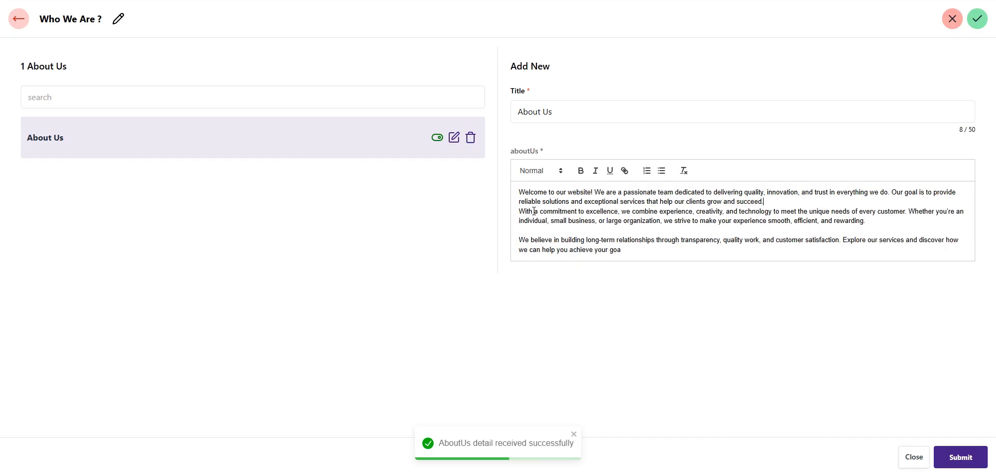
{"action": "left_click", "coordinate": [541, 235]}
{"action": "key", "text": "BackSpace"}
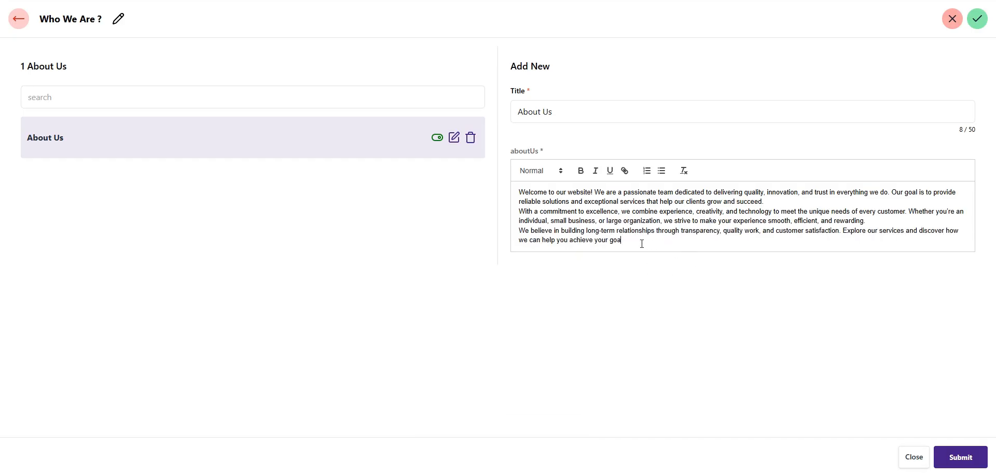
{"action": "left_click", "coordinate": [961, 459]}
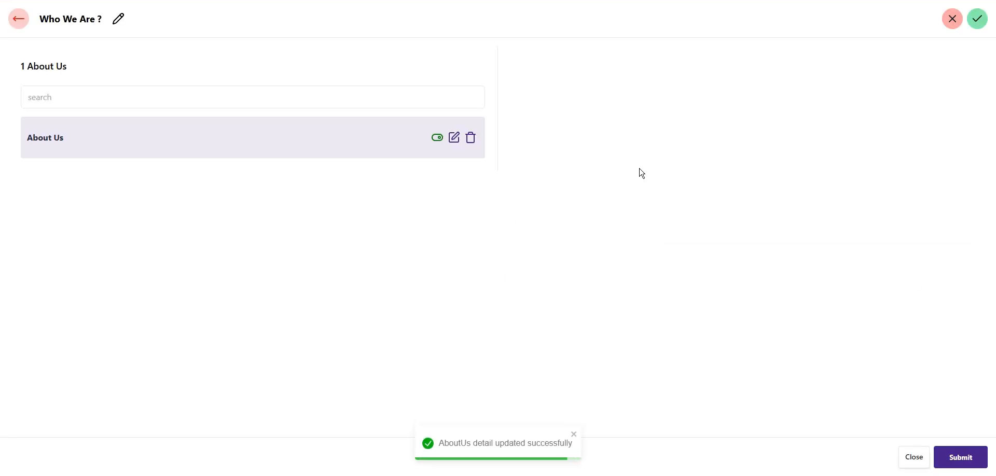
Check the tightened About Us text on the live website, then return to the dashboard
{"action": "left_click", "coordinate": [15, 21]}
{"action": "left_click", "coordinate": [267, 78]}
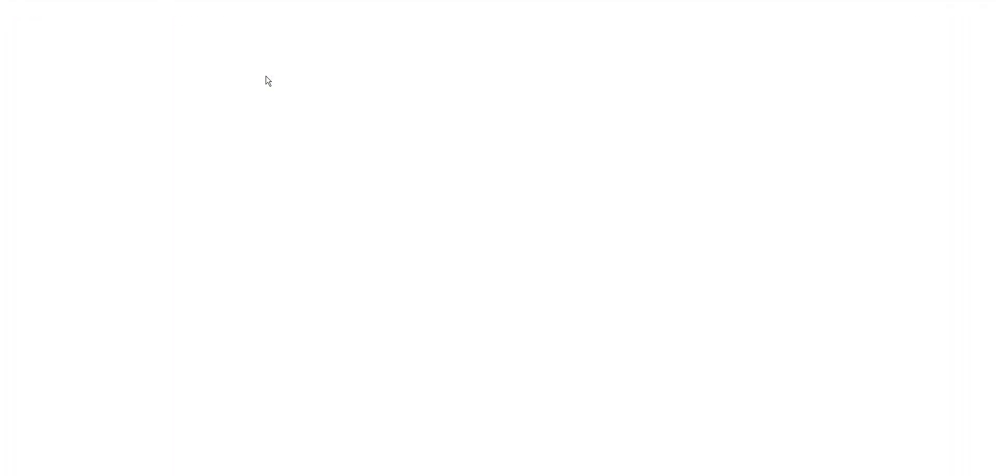
{"action": "scroll", "coordinate": [433, 260], "scroll_direction": "down", "scroll_amount": 5}
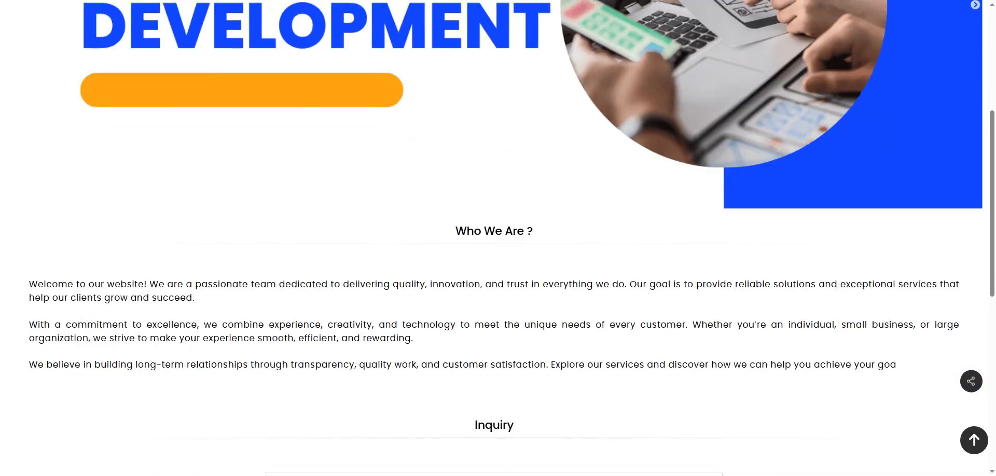
{"action": "left_click", "coordinate": [259, 0]}
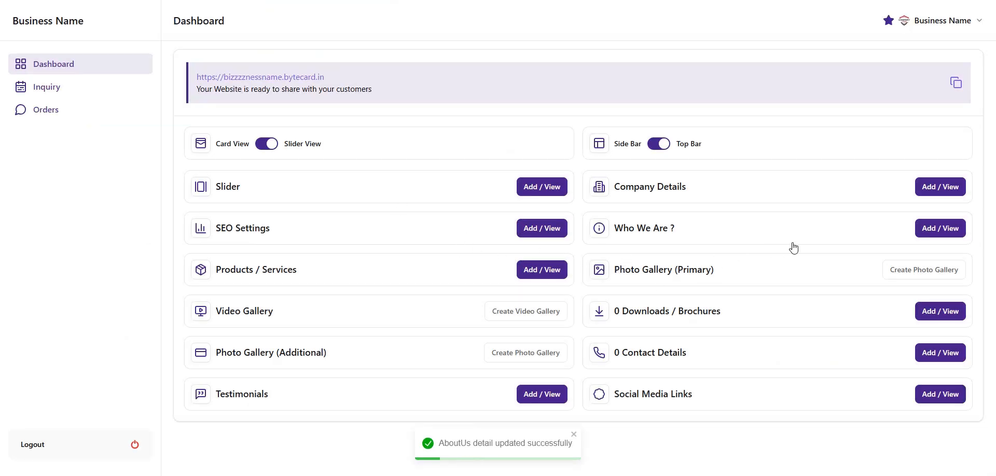
Disable the About Us entry in Who We Are ? and view the live site
{"action": "left_click", "coordinate": [953, 235]}
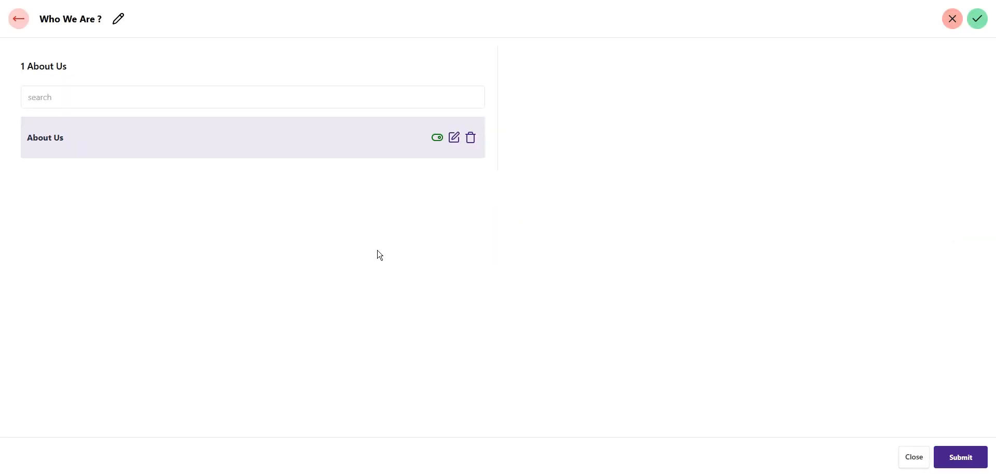
{"action": "left_click", "coordinate": [438, 139]}
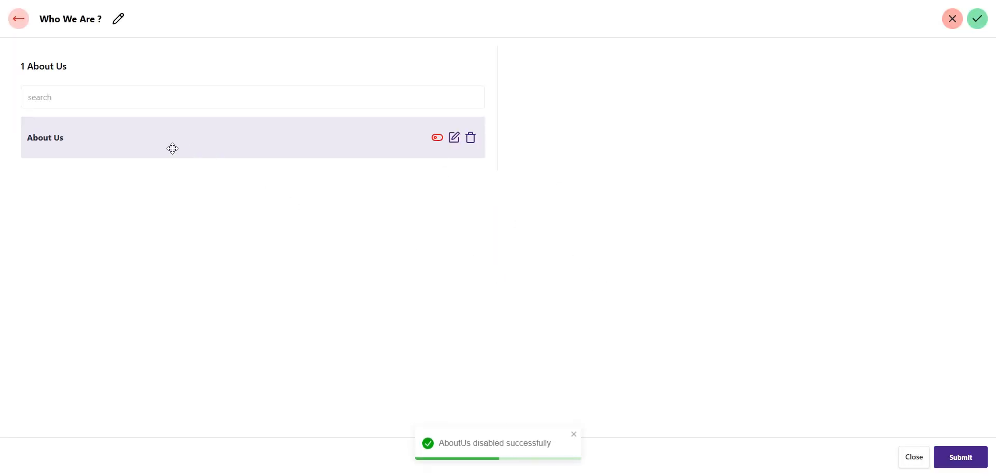
{"action": "left_click", "coordinate": [20, 21]}
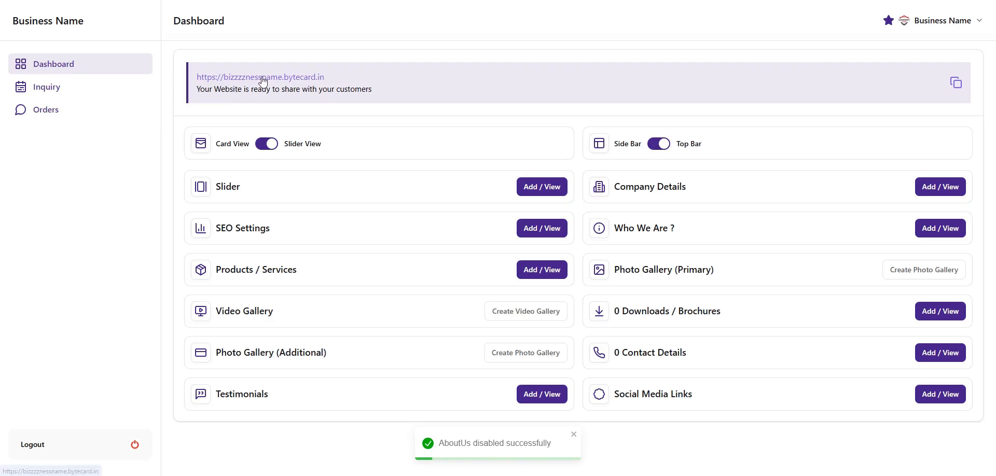
{"action": "left_click", "coordinate": [262, 79]}
{"action": "scroll", "coordinate": [511, 288], "scroll_direction": "down", "scroll_amount": 5}
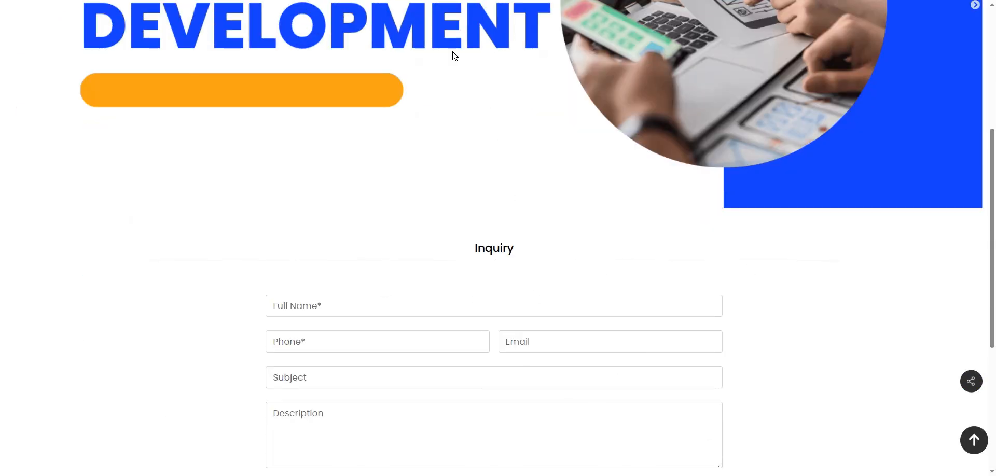
{"action": "key", "text": "ctrl+w"}
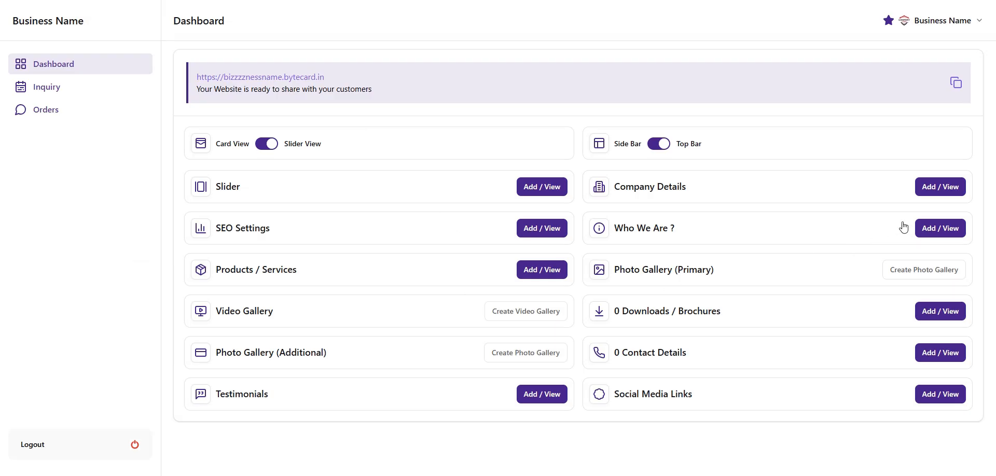
Glance at the company details, then re-enable the About Us entry and go back
{"action": "left_click", "coordinate": [942, 188]}
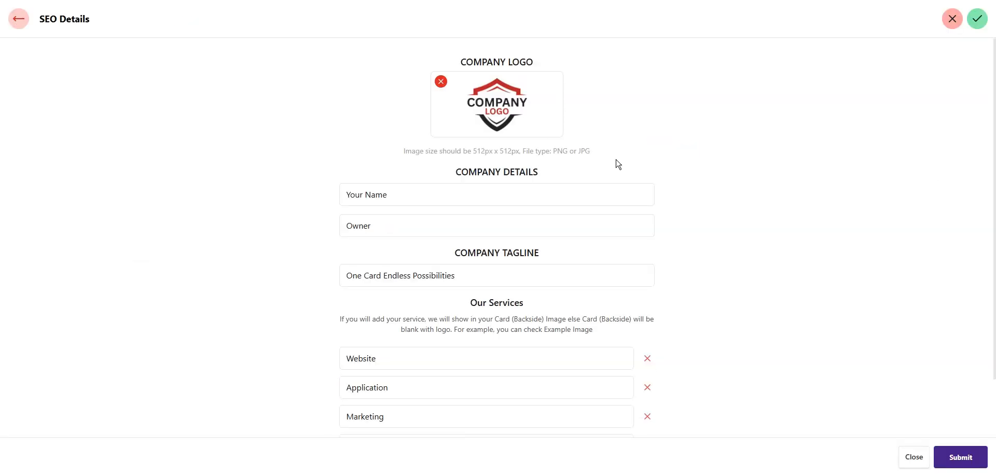
{"action": "left_click", "coordinate": [16, 19]}
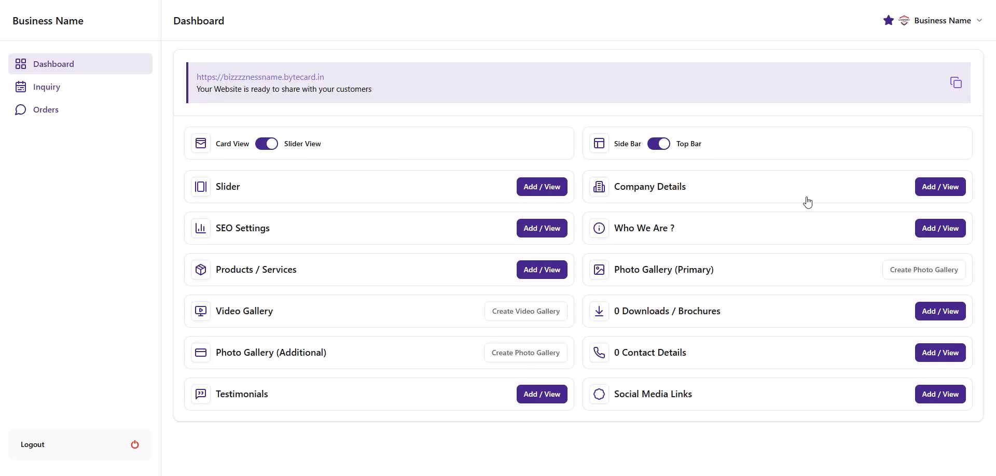
{"action": "left_click", "coordinate": [945, 233]}
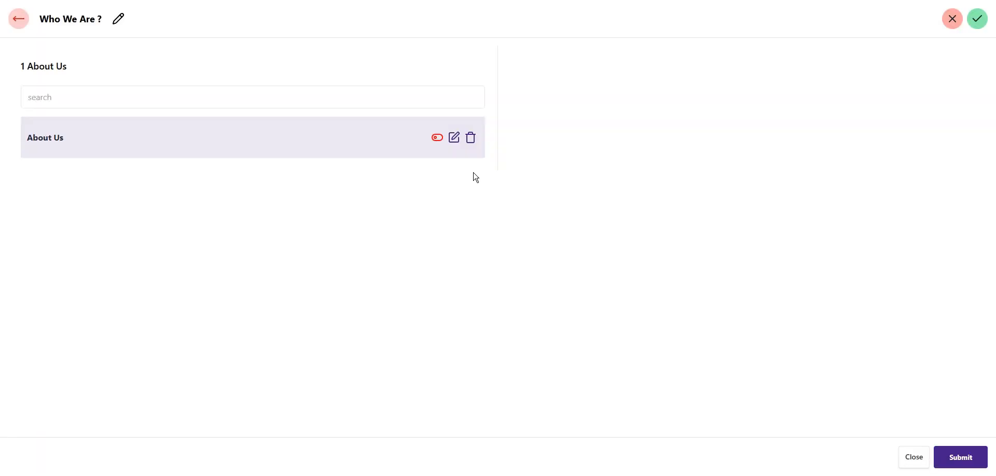
{"action": "left_click", "coordinate": [435, 142]}
{"action": "left_click", "coordinate": [20, 20]}
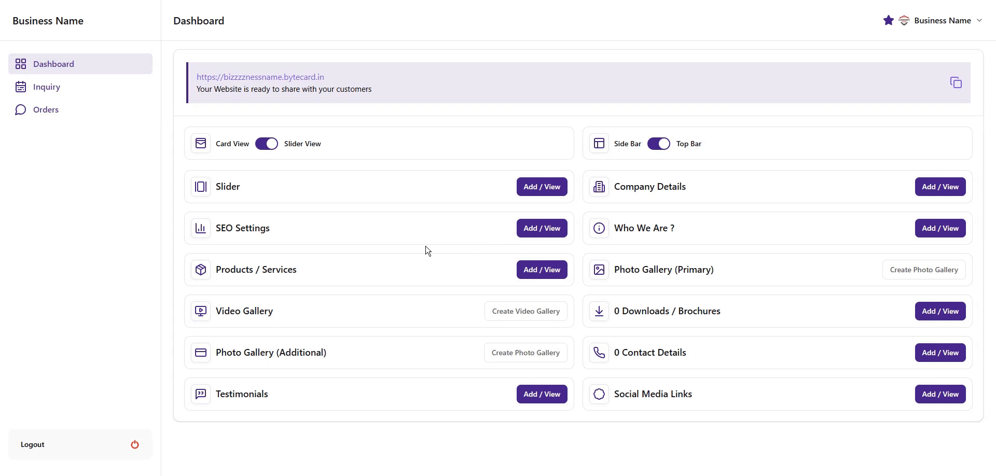
Start a new service titled 'Website Development' with price 9999
{"action": "left_click", "coordinate": [551, 274]}
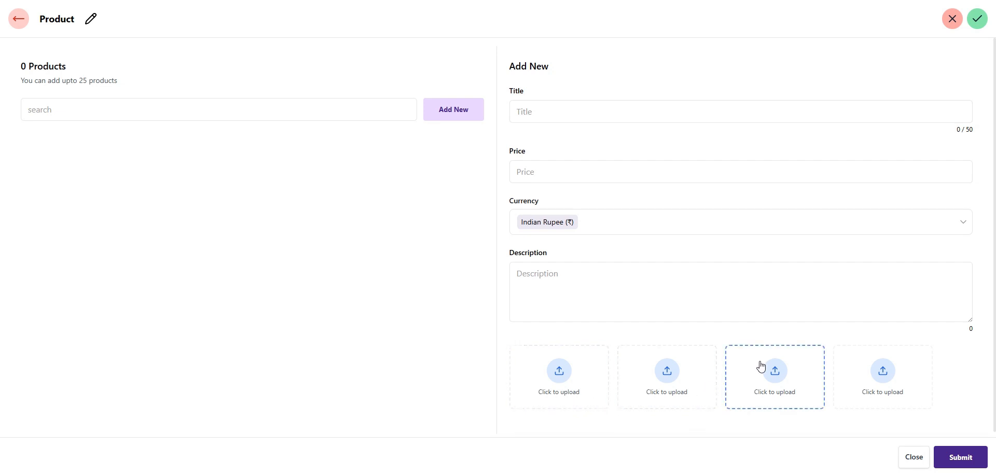
{"action": "left_click", "coordinate": [527, 107]}
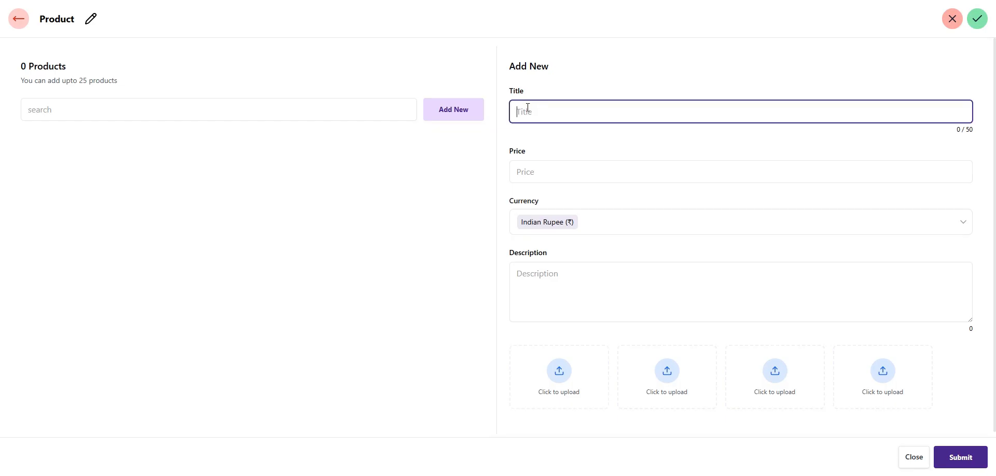
{"action": "type", "text": "Website Development"}
{"action": "left_click", "coordinate": [543, 177]}
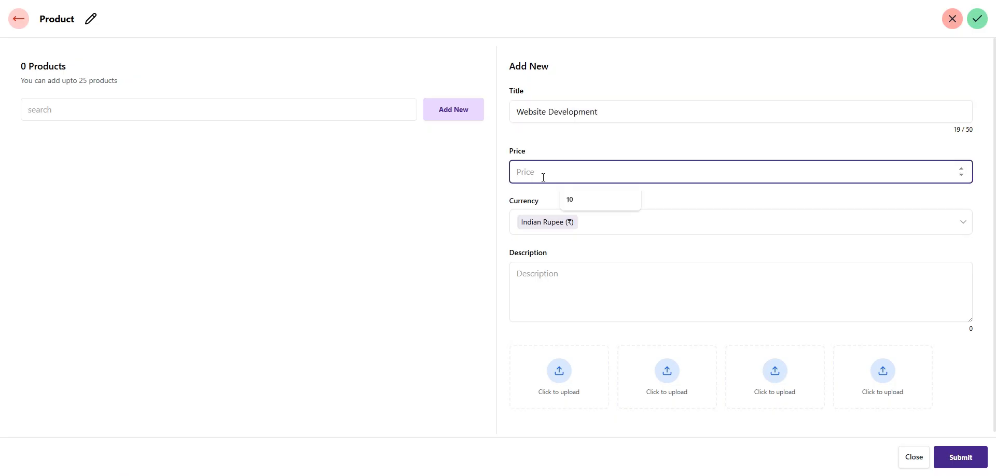
{"action": "type", "text": "9999"}
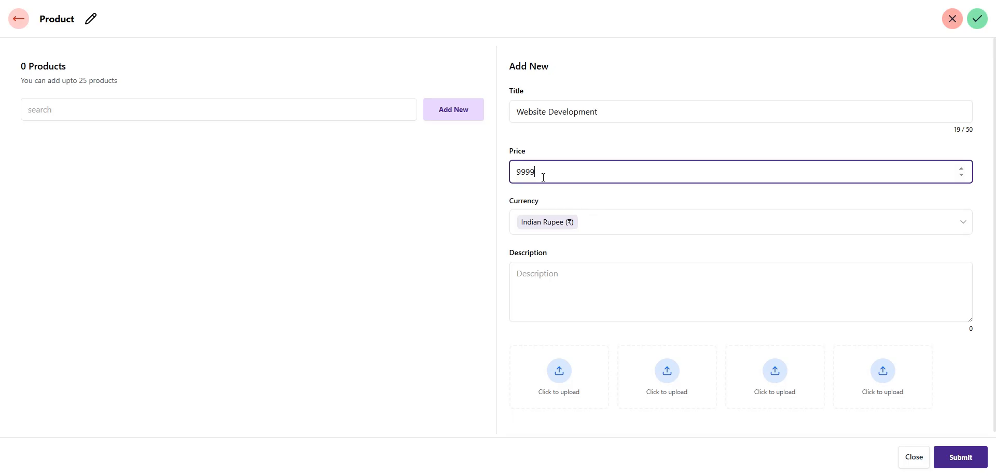
Set the currency to Indian Rupee and describe it as 'We prvoide informative website'
{"action": "left_click", "coordinate": [614, 224]}
{"action": "left_click", "coordinate": [615, 223]}
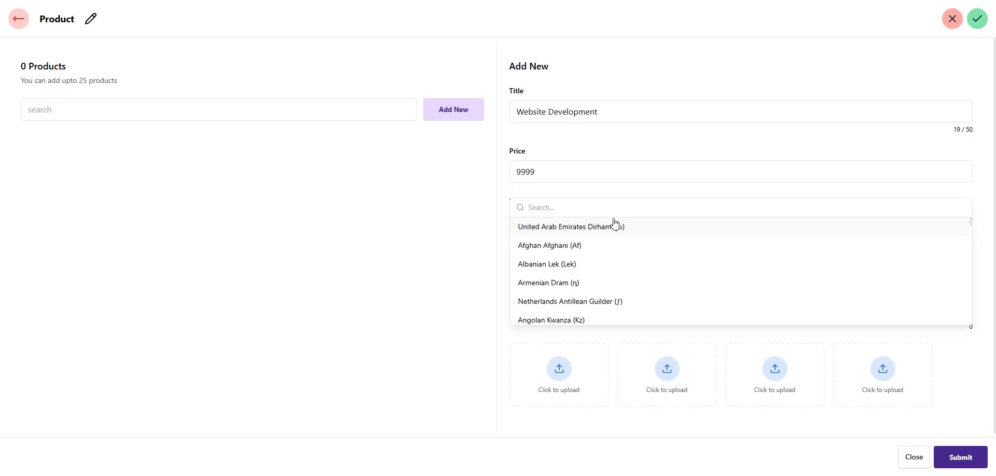
{"action": "type", "text": "unit"}
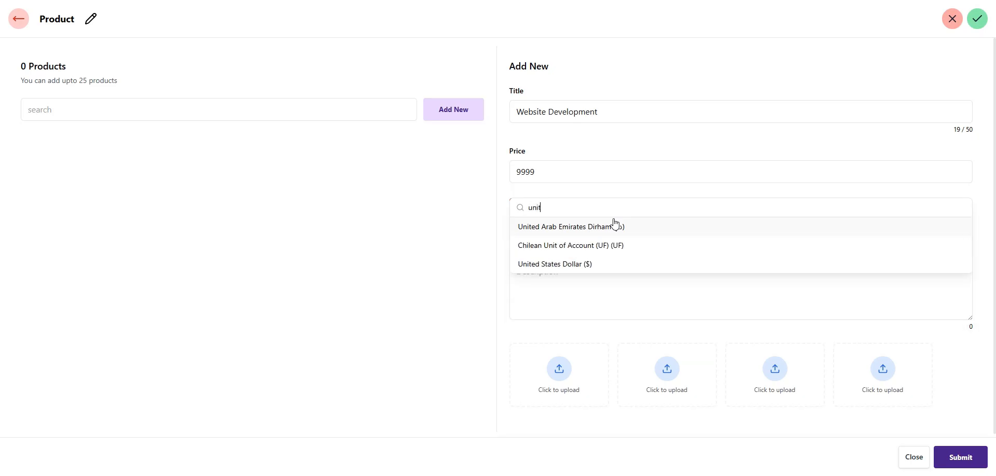
{"action": "left_click", "coordinate": [616, 266]}
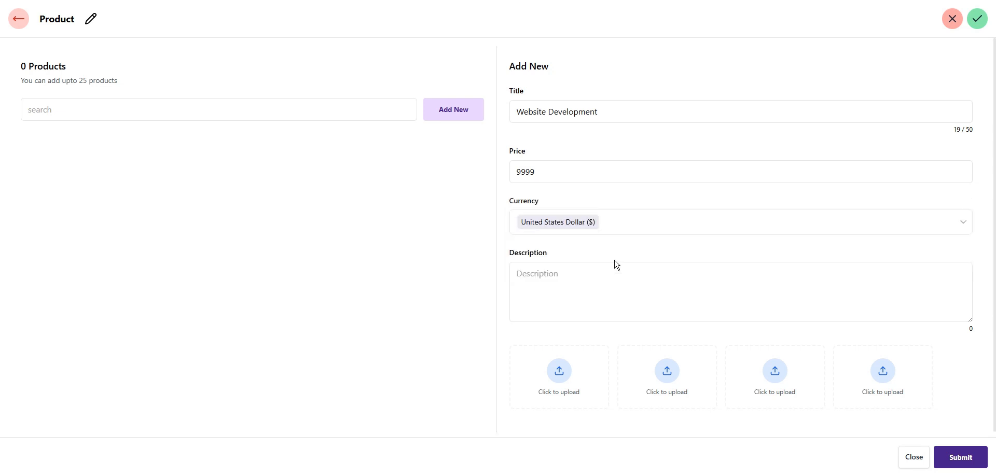
{"action": "left_click", "coordinate": [631, 227]}
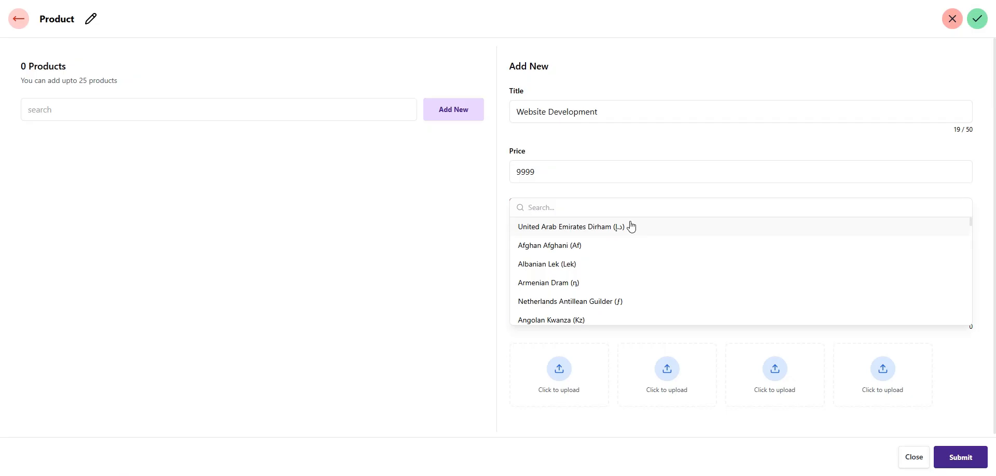
{"action": "type", "text": "indi"}
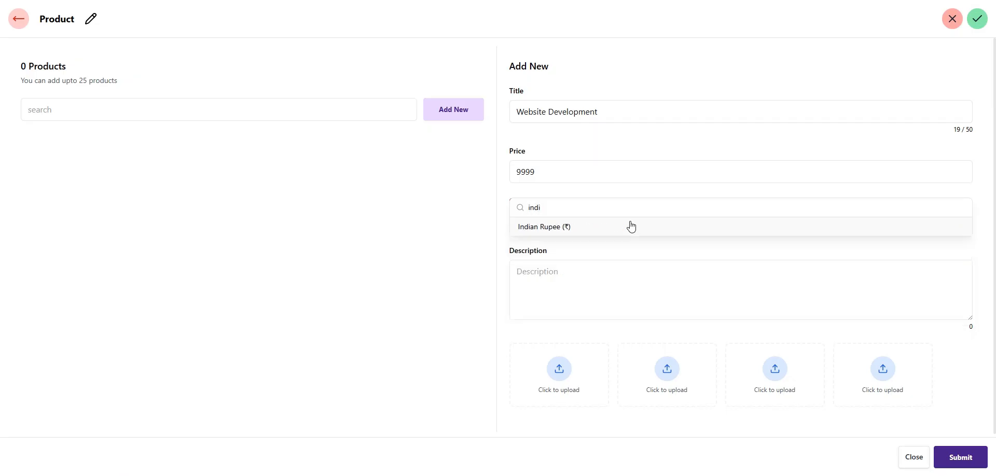
{"action": "left_click", "coordinate": [561, 230]}
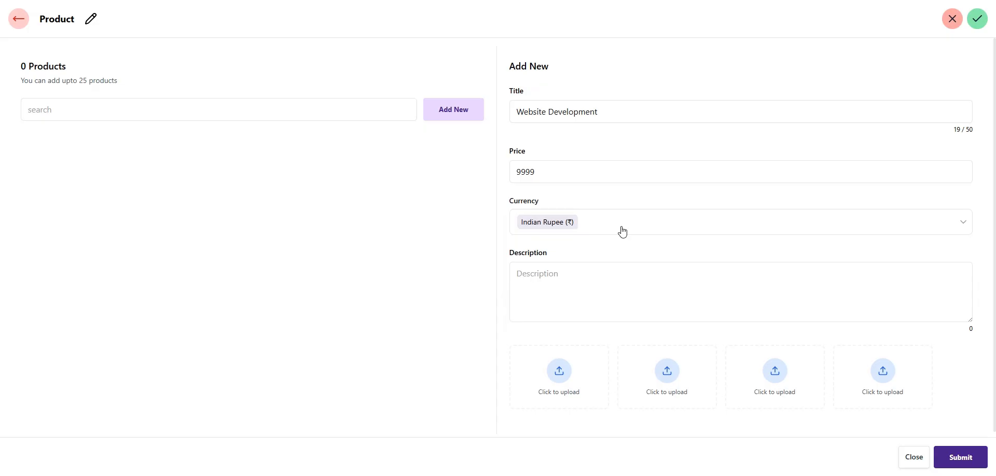
{"action": "left_click", "coordinate": [559, 280]}
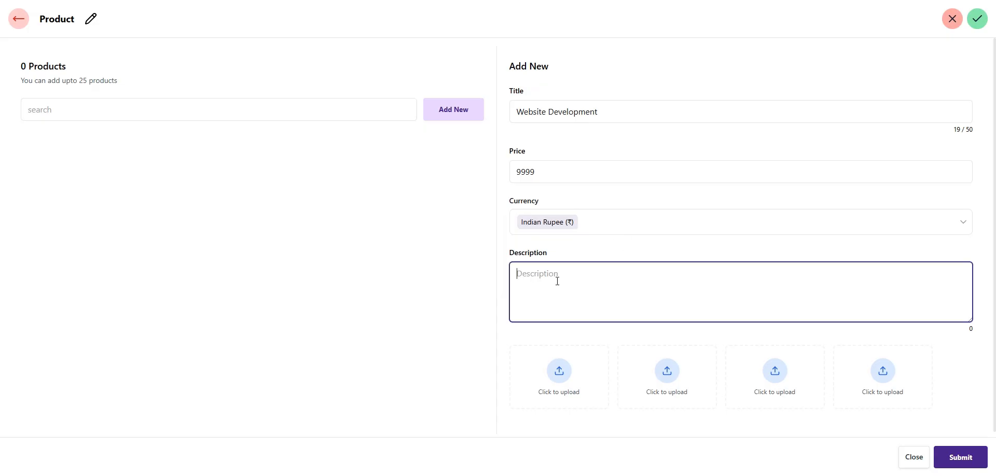
{"action": "type", "text": "We prvoide informative website"}
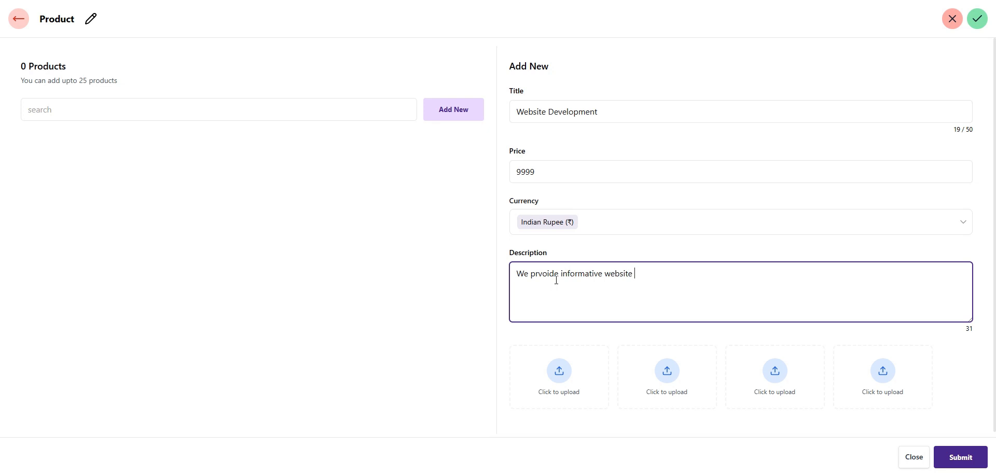
Upload Investment Consulting, Insurance Consulting, Business Loan and Advisory Subscription images, then submit
{"action": "left_click", "coordinate": [558, 379]}
{"action": "double_click", "coordinate": [509, 47]}
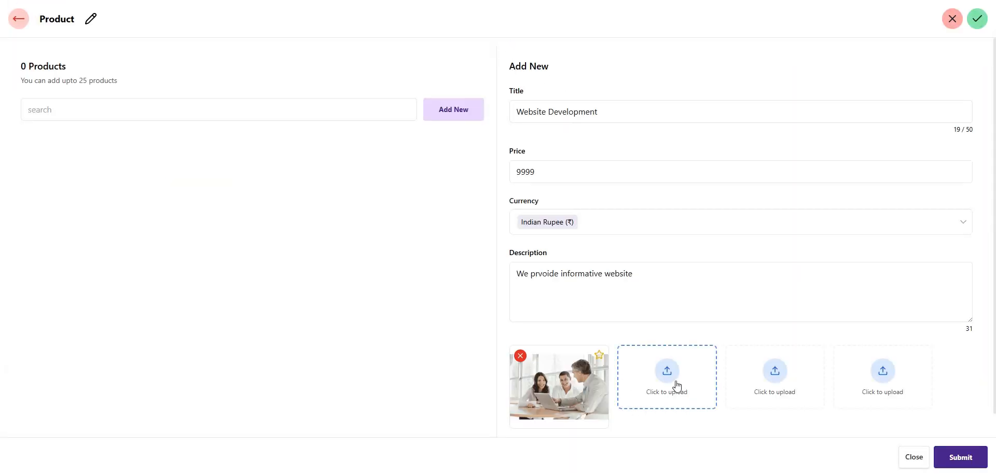
{"action": "left_click", "coordinate": [665, 379]}
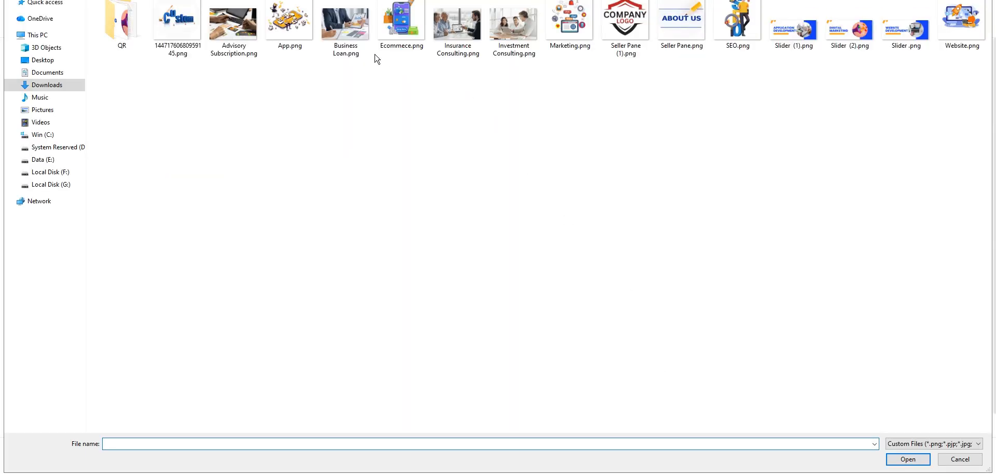
{"action": "double_click", "coordinate": [458, 29]}
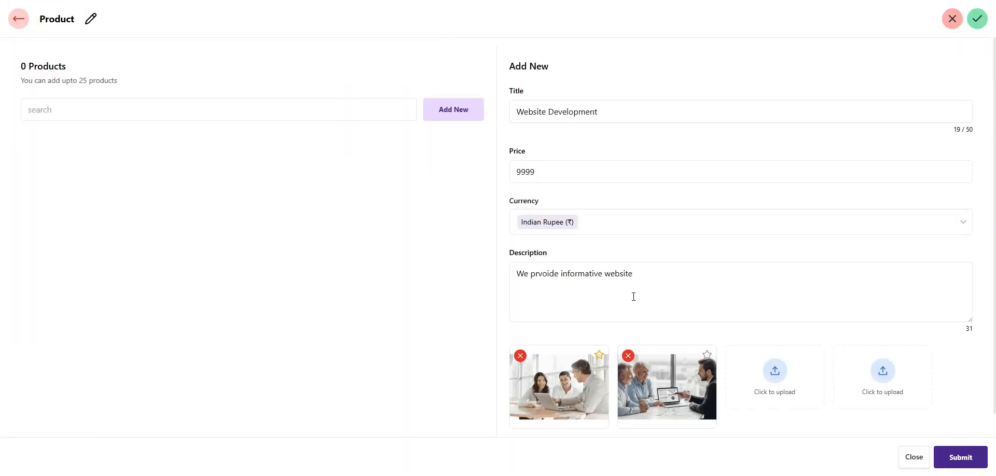
{"action": "left_click", "coordinate": [783, 376]}
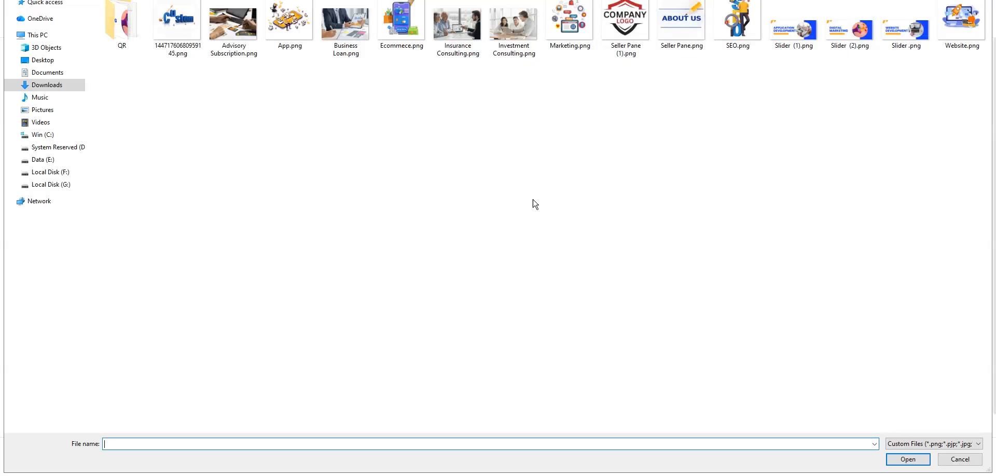
{"action": "double_click", "coordinate": [361, 29]}
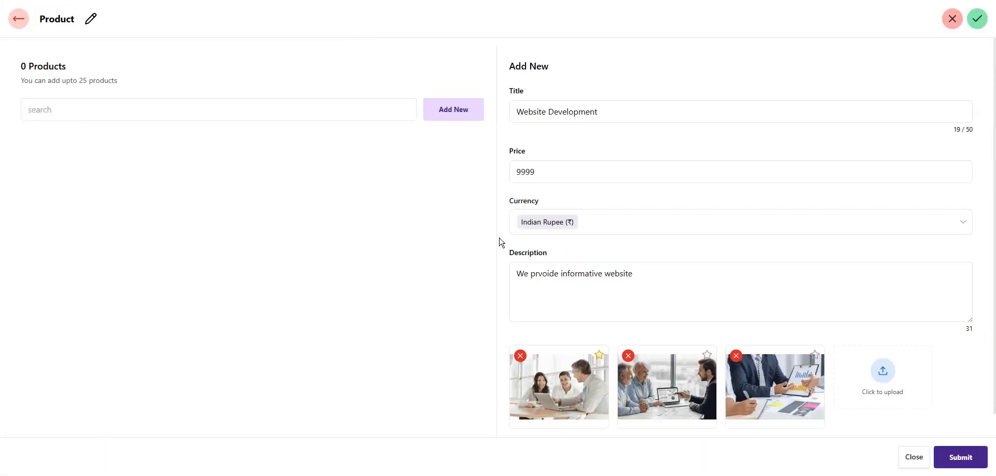
{"action": "left_click", "coordinate": [900, 382]}
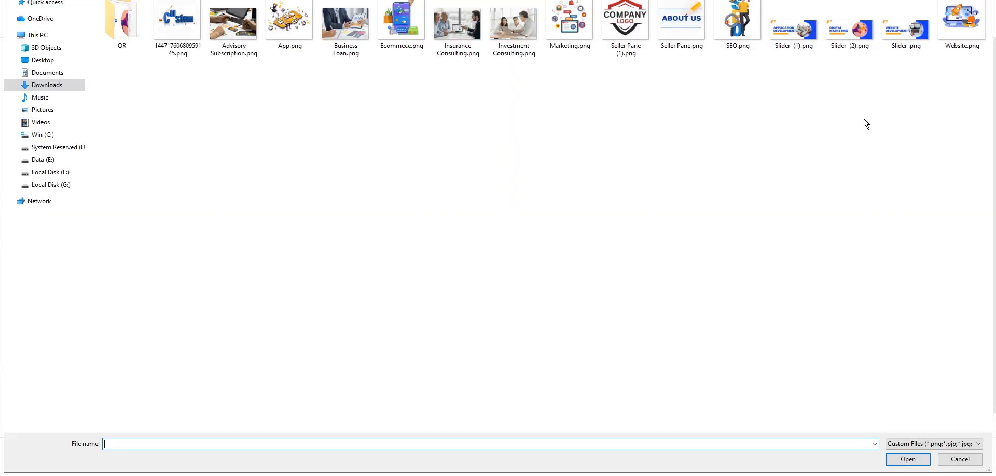
{"action": "double_click", "coordinate": [233, 23]}
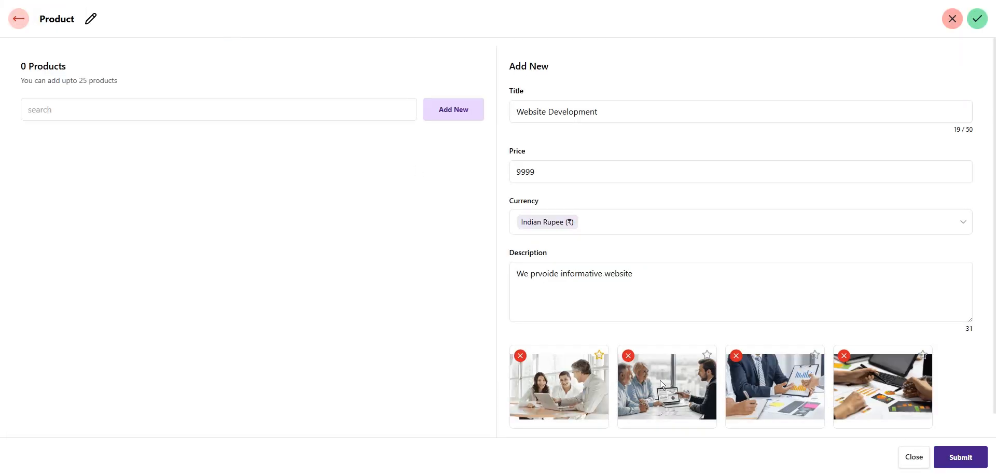
{"action": "left_click", "coordinate": [968, 461]}
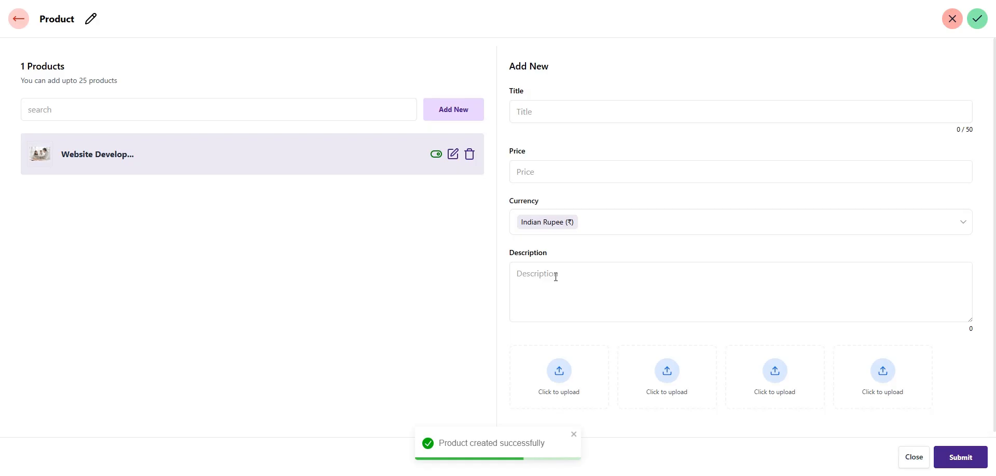
{"action": "left_click", "coordinate": [20, 23]}
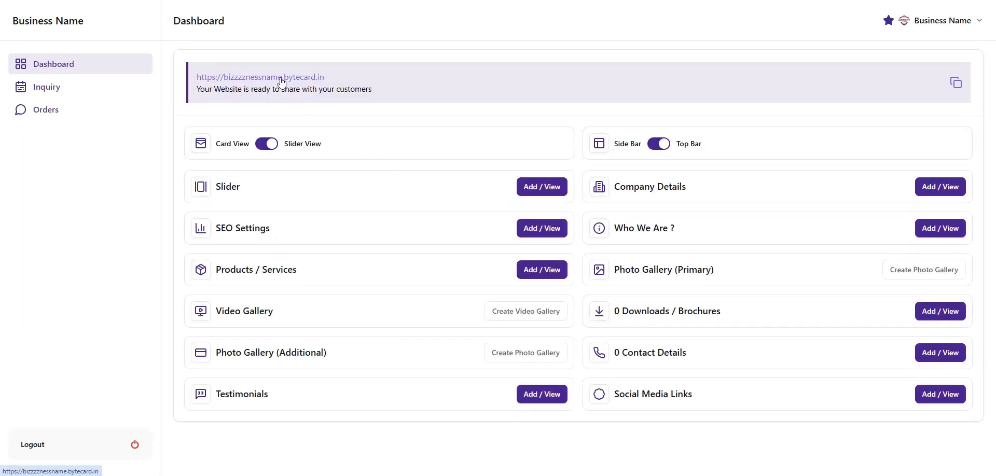
{"action": "left_click", "coordinate": [280, 79]}
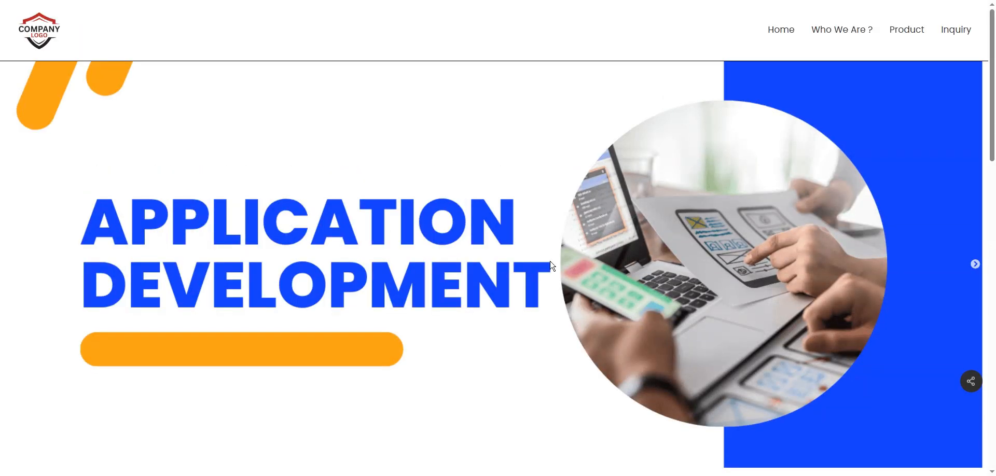
{"action": "scroll", "coordinate": [553, 260], "scroll_direction": "down", "scroll_amount": 8}
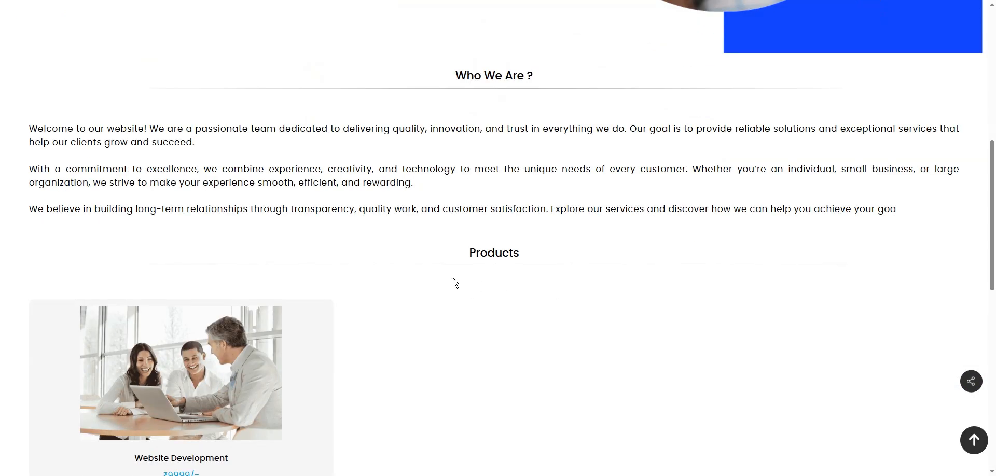
{"action": "scroll", "coordinate": [456, 284], "scroll_direction": "down", "scroll_amount": 2}
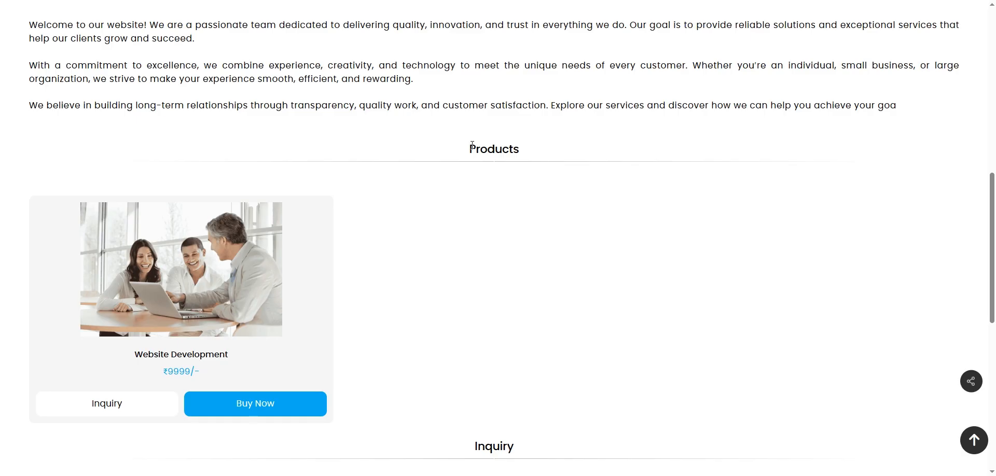
{"action": "left_click_drag", "start_coordinate": [468, 150], "coordinate": [532, 152]}
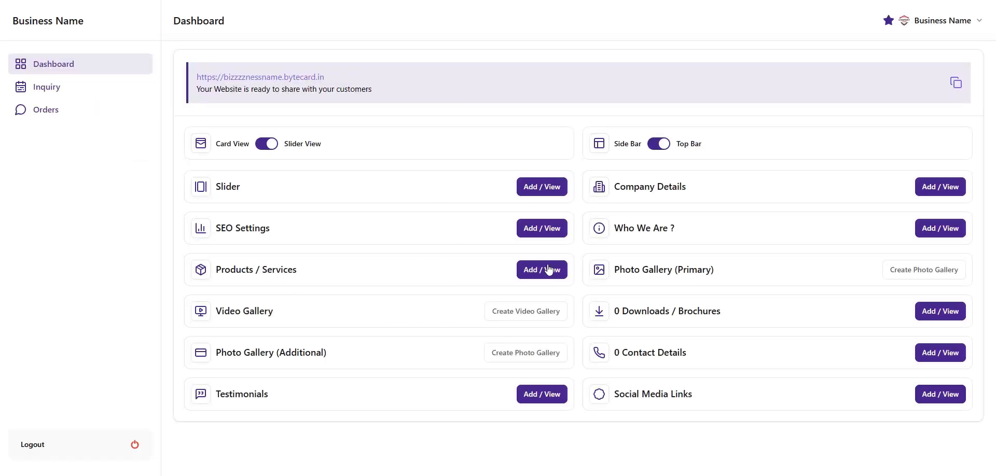
Rename the Products / Services section heading to 'Our Service'
{"action": "left_click", "coordinate": [540, 274]}
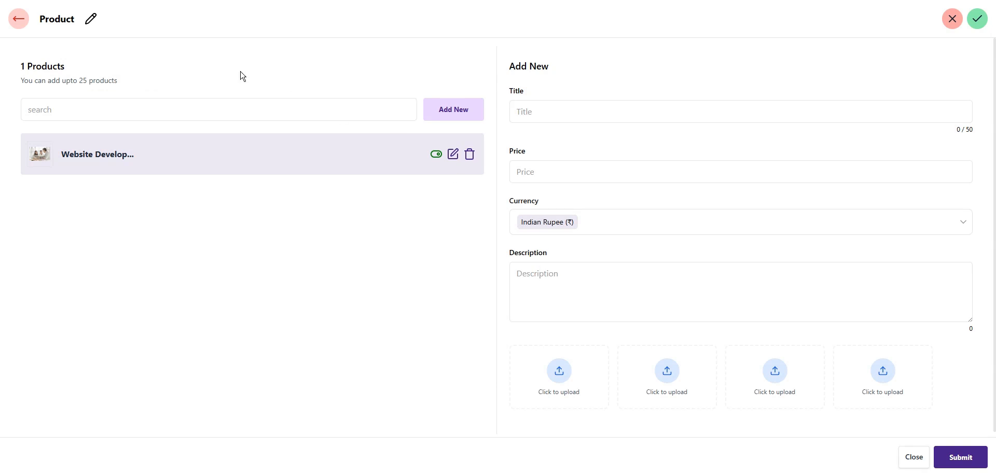
{"action": "left_click", "coordinate": [90, 21]}
{"action": "left_click", "coordinate": [99, 24]}
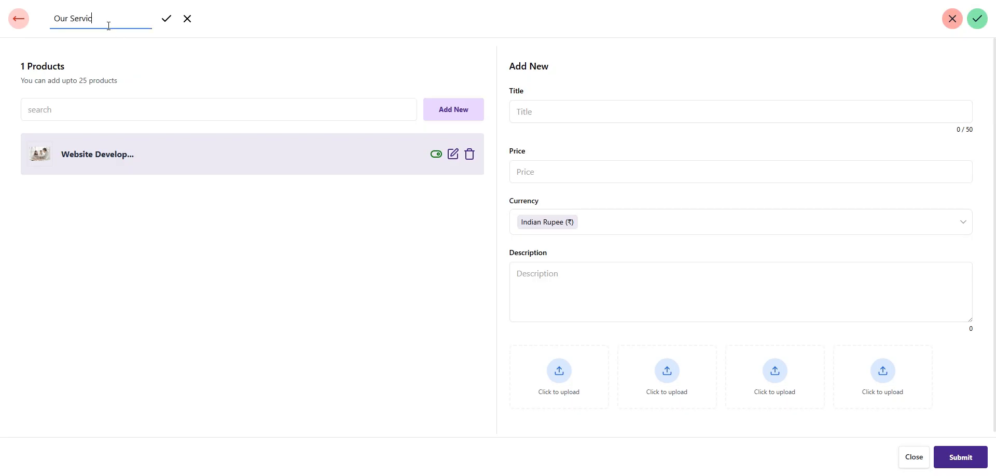
{"action": "left_click", "coordinate": [166, 23]}
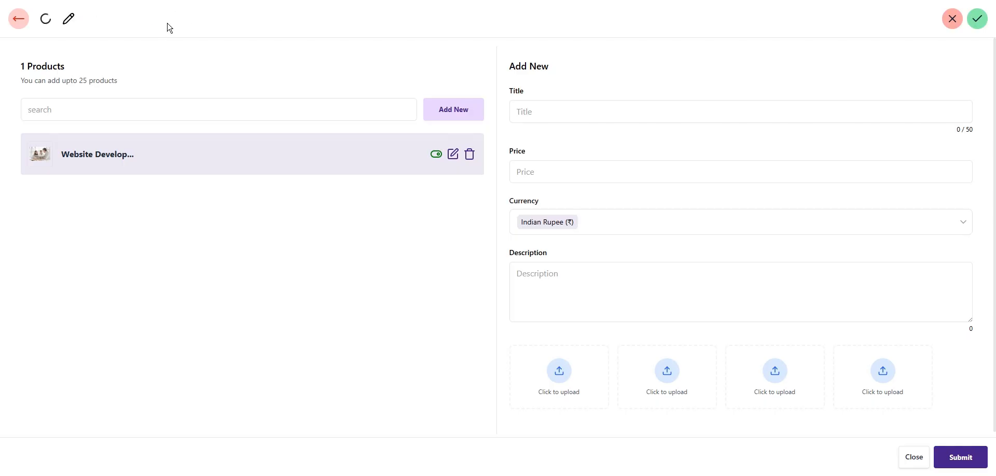
Confirm the live site shows 'Our Service' above the Website Development card
{"action": "left_click", "coordinate": [22, 21]}
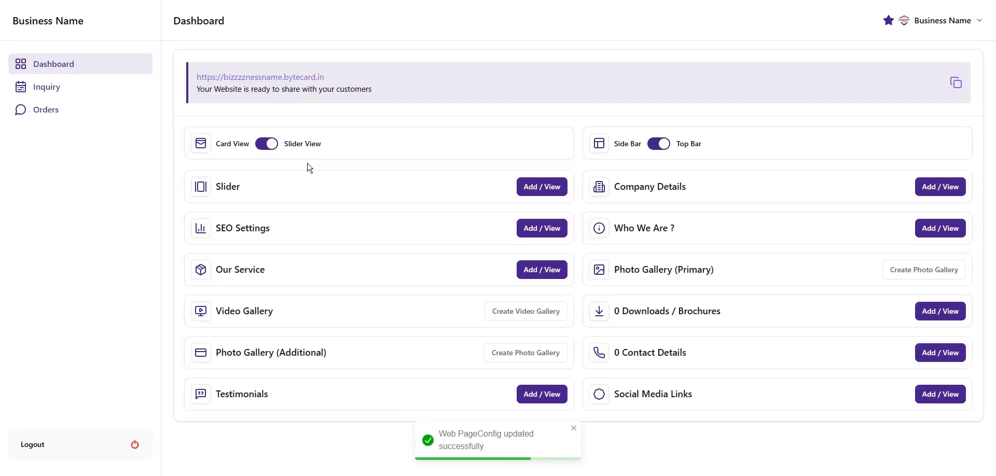
{"action": "left_click", "coordinate": [290, 80]}
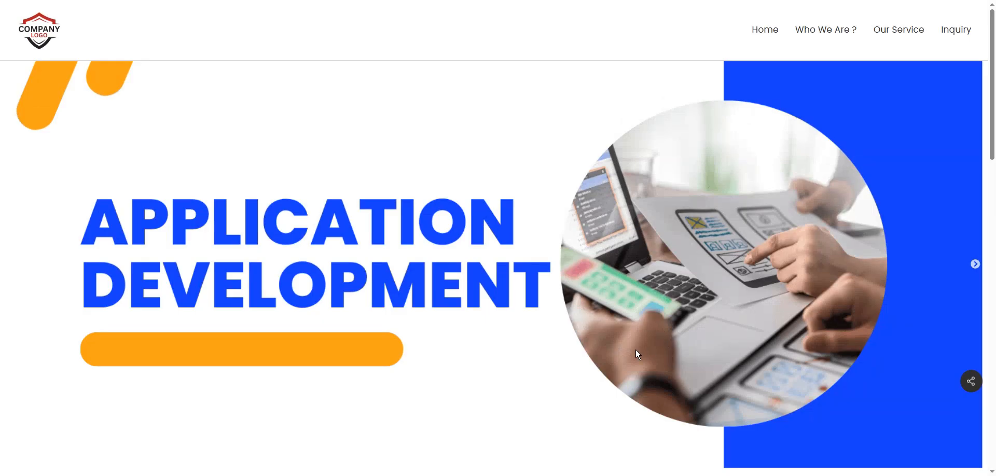
{"action": "scroll", "coordinate": [636, 351], "scroll_direction": "down", "scroll_amount": 6}
{"action": "left_click_drag", "start_coordinate": [457, 311], "coordinate": [541, 312]}
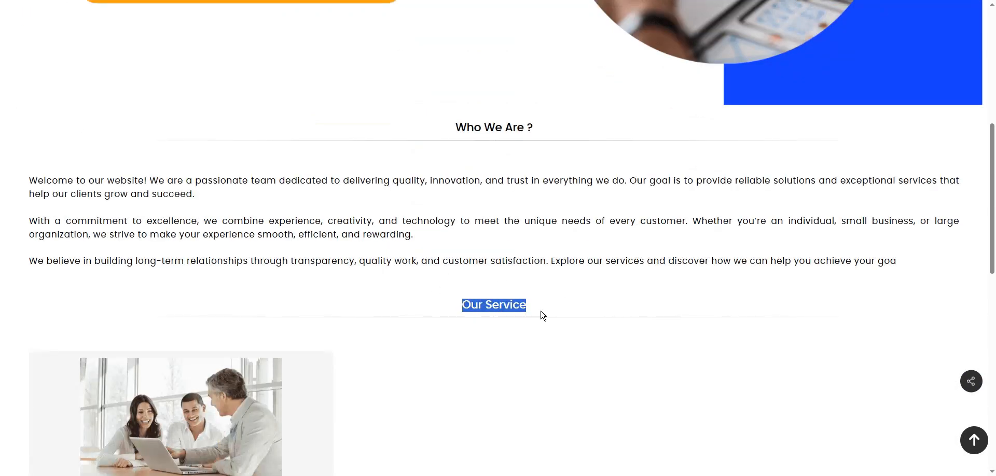
{"action": "scroll", "coordinate": [552, 317], "scroll_direction": "down", "scroll_amount": 3}
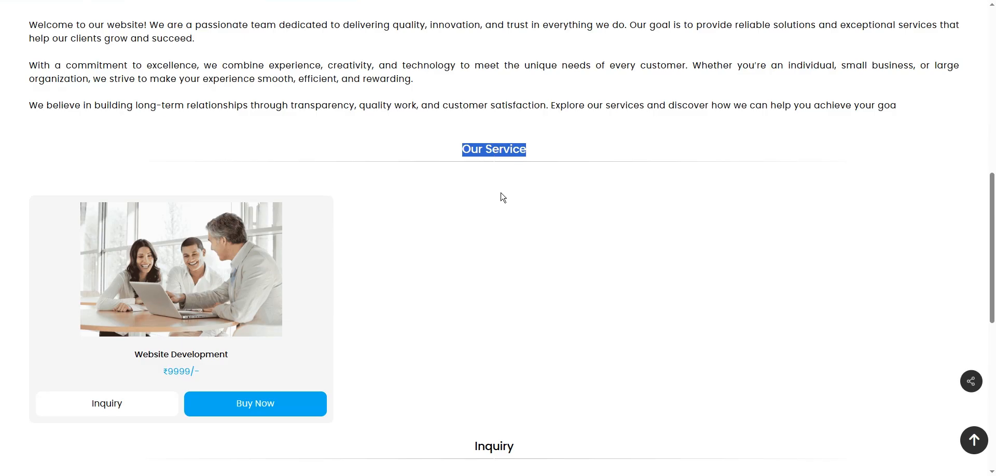
{"action": "scroll", "coordinate": [529, 382], "scroll_direction": "down", "scroll_amount": 1}
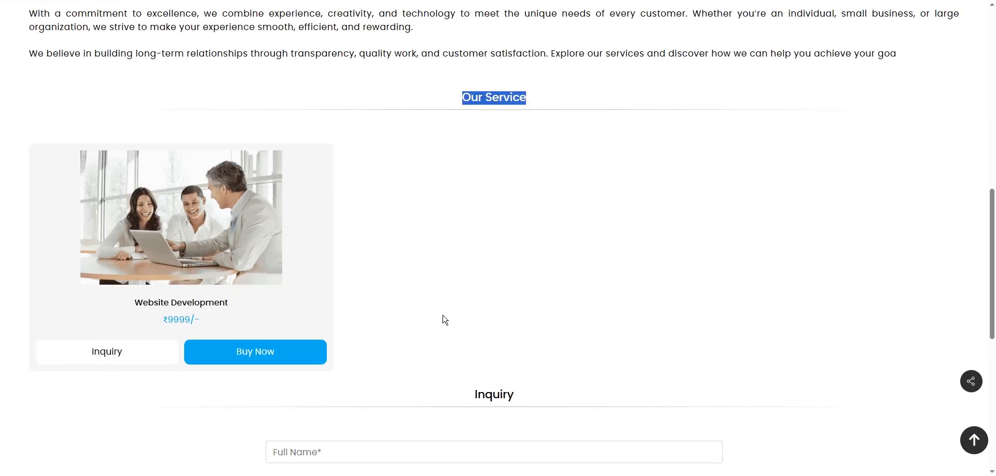
{"action": "scroll", "coordinate": [445, 320], "scroll_direction": "up", "scroll_amount": 2}
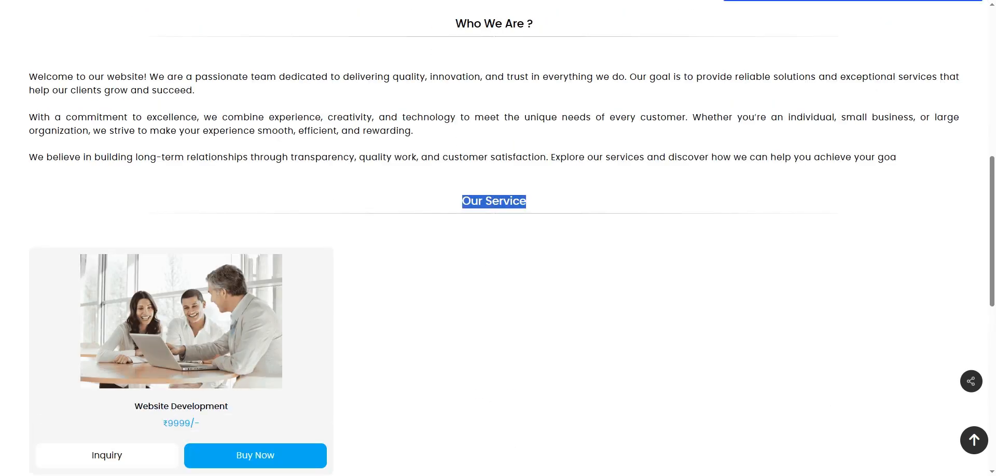
{"action": "key", "text": "ctrl+shift+Tab"}
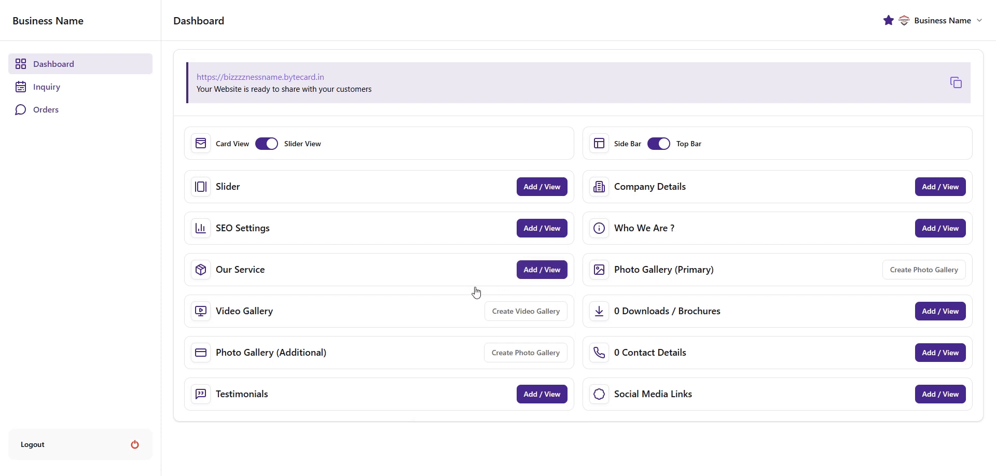
Star the second photo as Website Development's main image and submit the update
{"action": "left_click", "coordinate": [544, 275]}
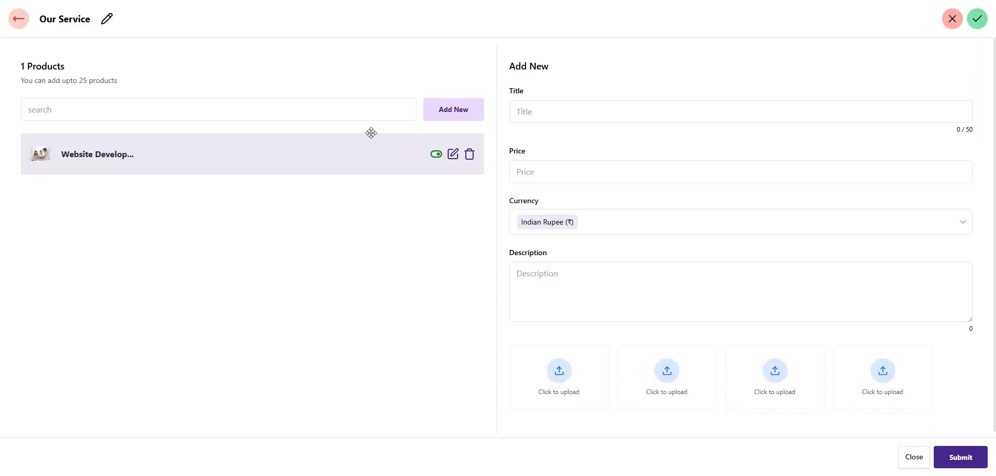
{"action": "left_click", "coordinate": [453, 154]}
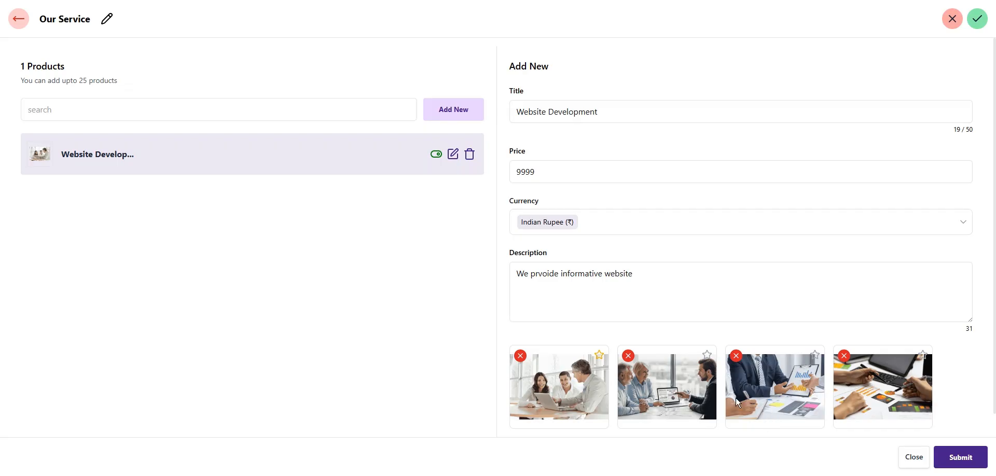
{"action": "left_click", "coordinate": [707, 357]}
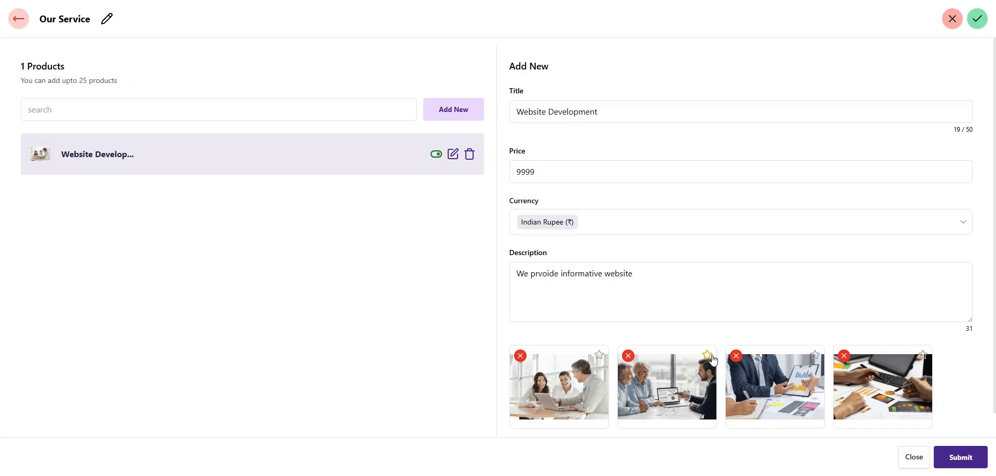
{"action": "left_click", "coordinate": [984, 463]}
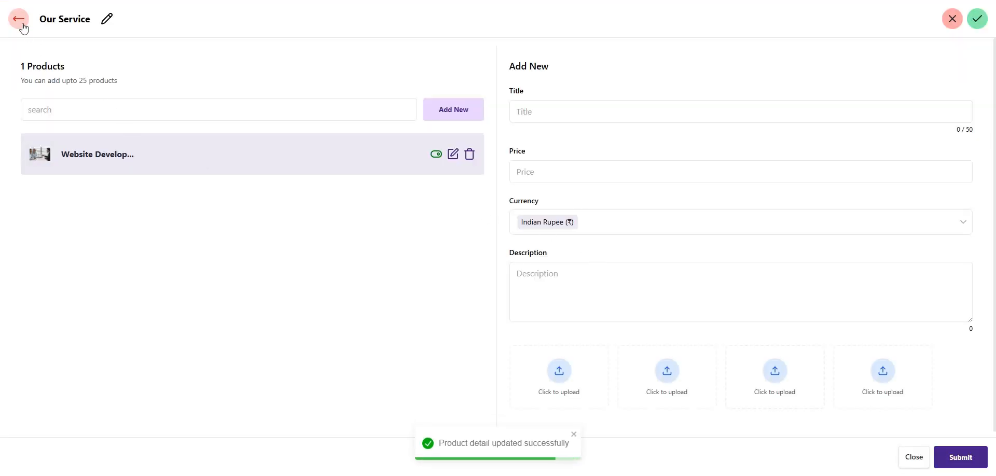
{"action": "left_click", "coordinate": [20, 22]}
Scroll the live site to see the new Website Development photo under Our Service
{"action": "left_click", "coordinate": [267, 76]}
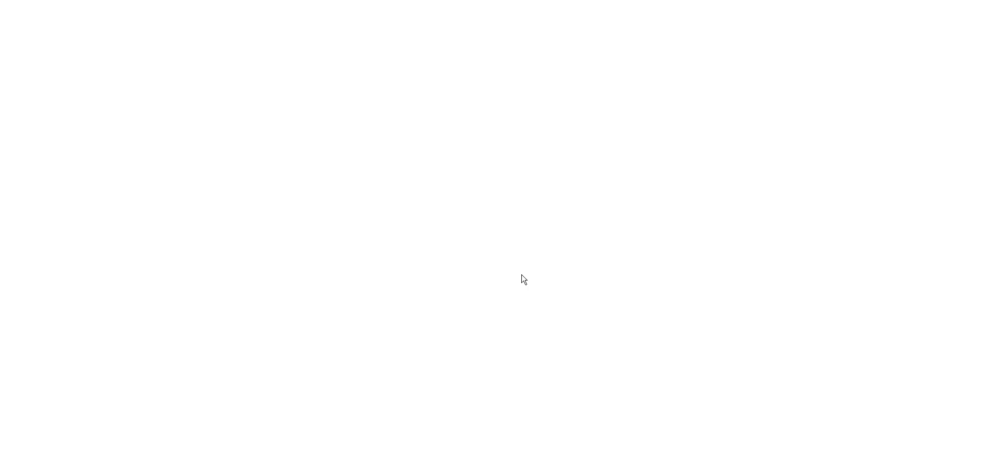
{"action": "scroll", "coordinate": [523, 279], "scroll_direction": "down", "scroll_amount": 8}
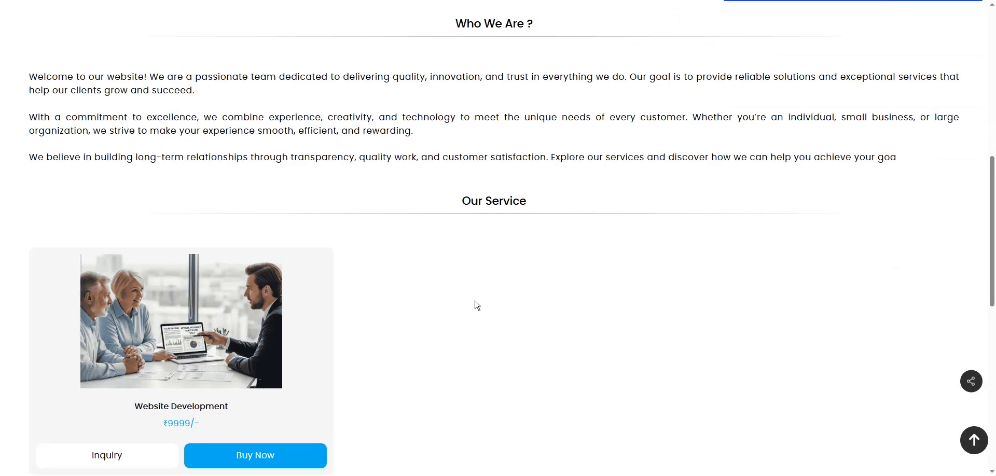
{"action": "scroll", "coordinate": [175, 306], "scroll_direction": "down", "scroll_amount": 1}
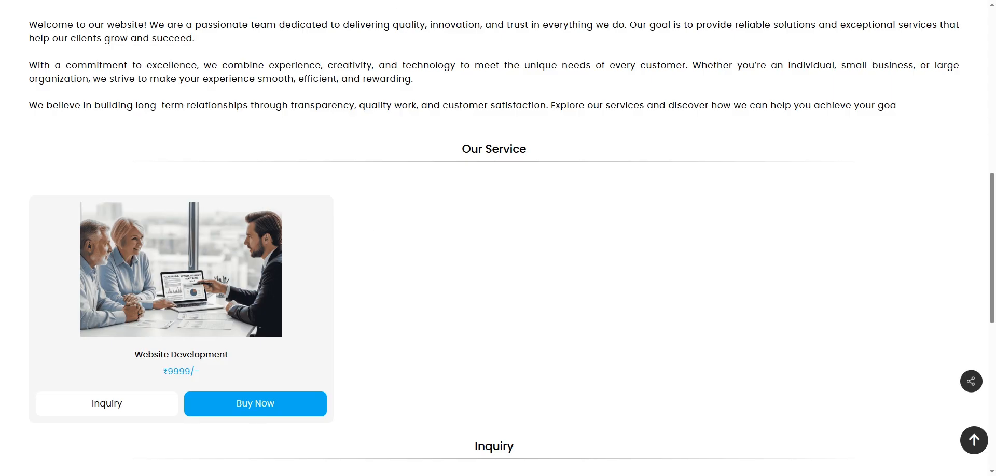
{"action": "key", "text": "ctrl+shift+Tab"}
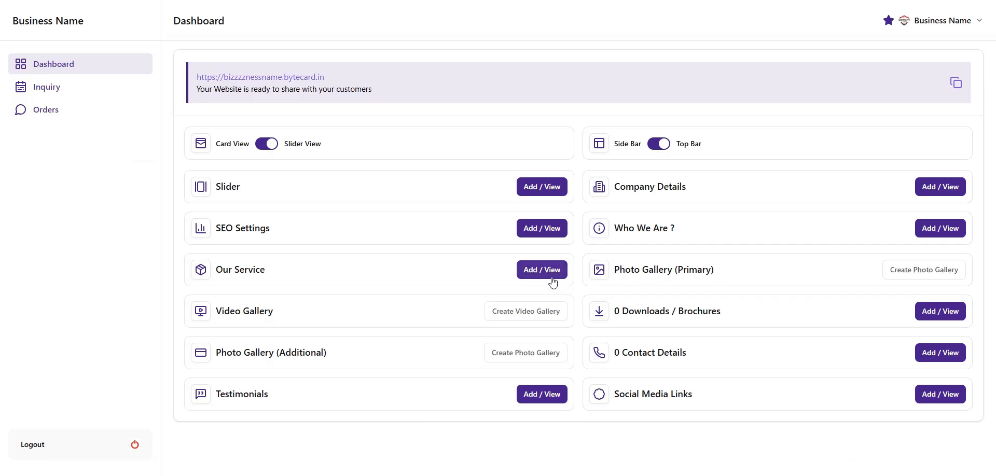
Reopen the Our Service editor and begin a new service titled 'Applicatio'
{"action": "left_click", "coordinate": [552, 277]}
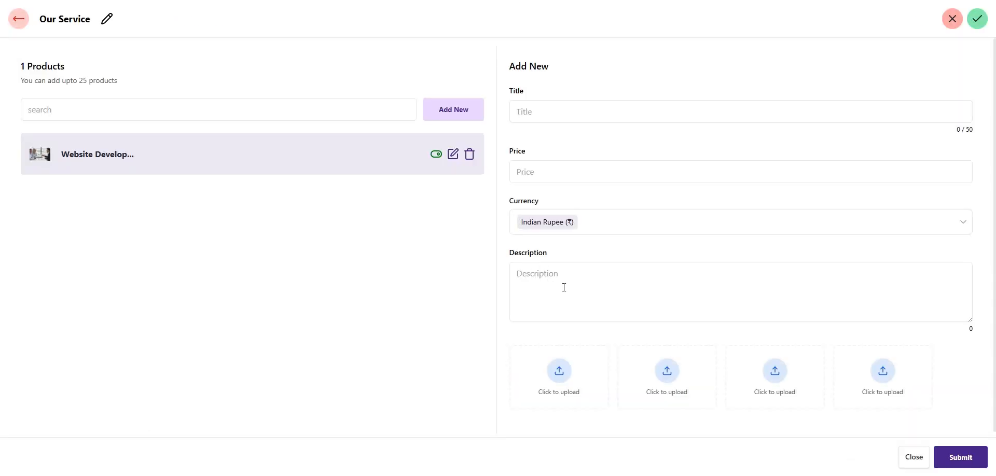
{"action": "left_click", "coordinate": [535, 113]}
{"action": "type", "text": "Appli"}
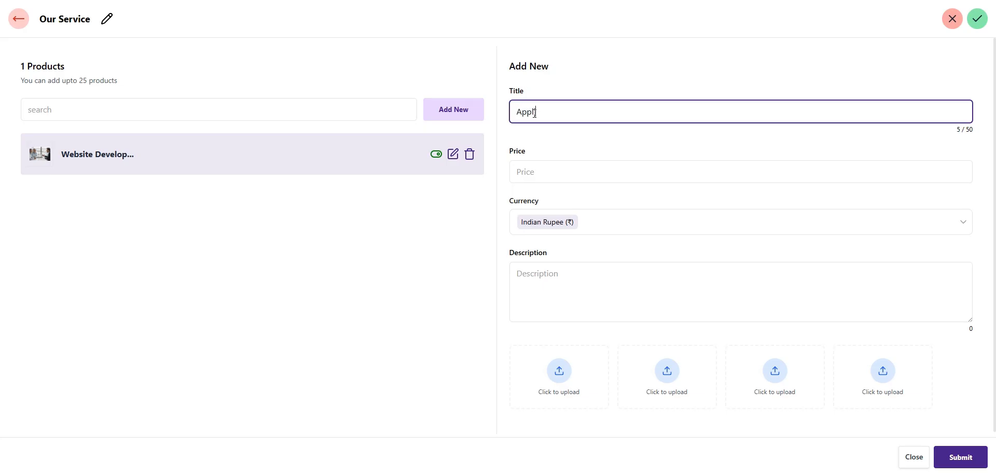
{"action": "type", "text": "cation Developme"}
Finish 'Application Development' at 14999 with description 'Application Development' and one photo, then submit
{"action": "type", "text": "nt"}
{"action": "left_click", "coordinate": [573, 179]}
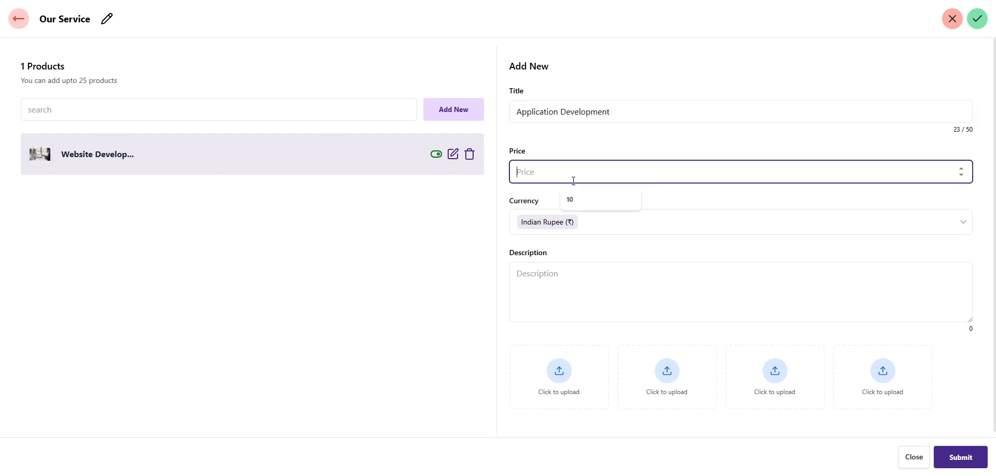
{"action": "type", "text": "14999"}
{"action": "left_click", "coordinate": [577, 299]}
{"action": "type", "text": "Appl"}
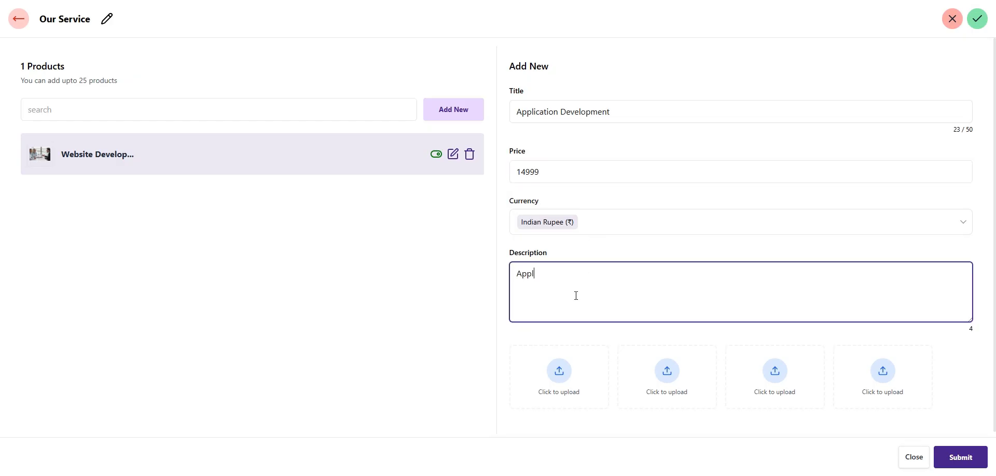
{"action": "type", "text": "ication Development"}
{"action": "left_click", "coordinate": [574, 385]}
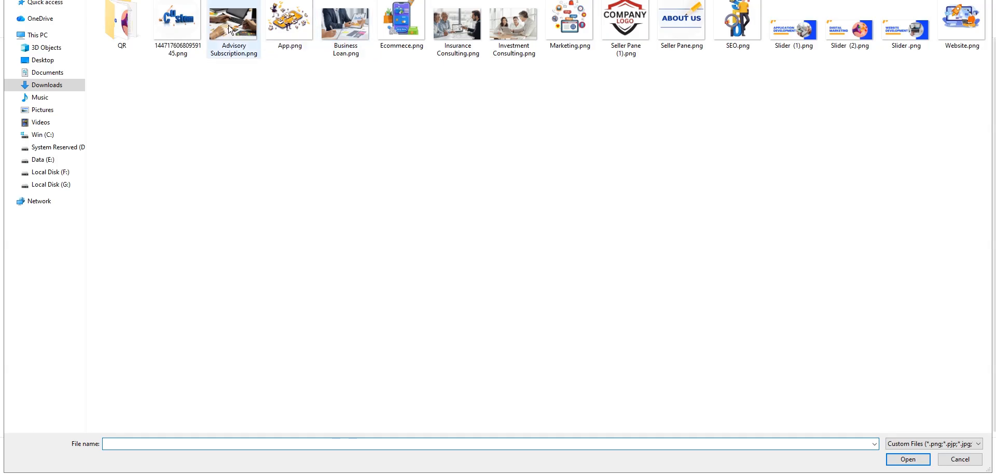
{"action": "double_click", "coordinate": [236, 47]}
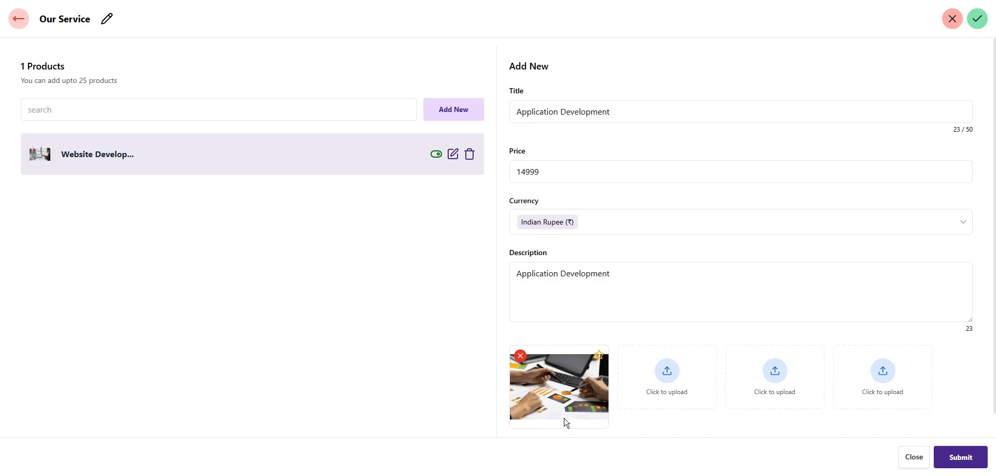
{"action": "left_click", "coordinate": [954, 459]}
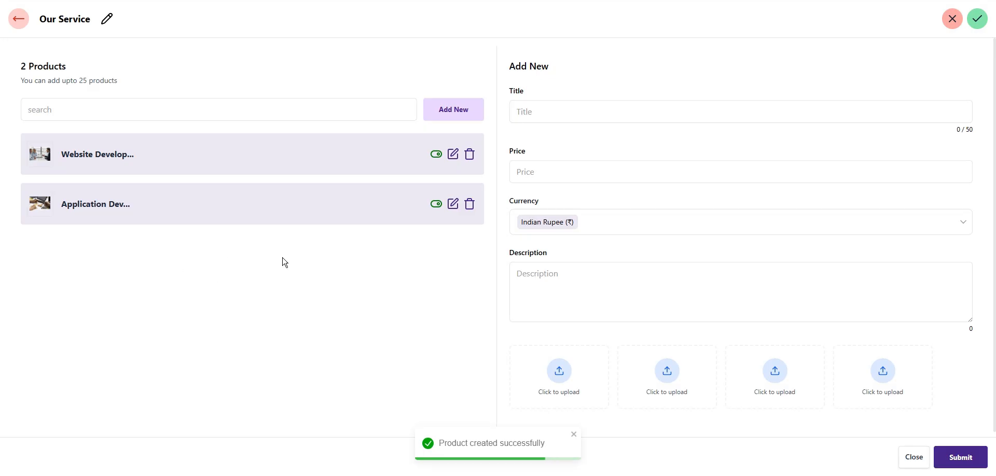
Add a Marketing service at 19999, described 'digital marketing', with one photo, then return to the dashboard
{"action": "left_click", "coordinate": [552, 112]}
{"action": "type", "text": "Marketing"}
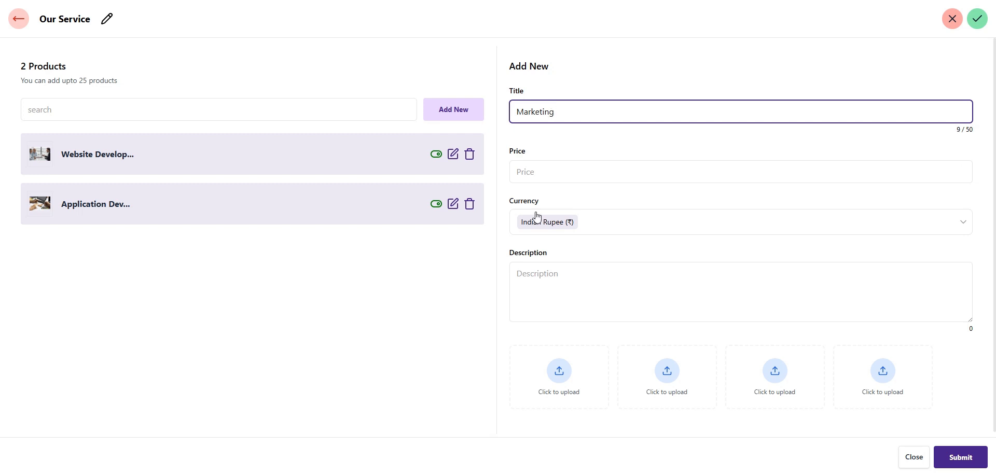
{"action": "left_click", "coordinate": [533, 176]}
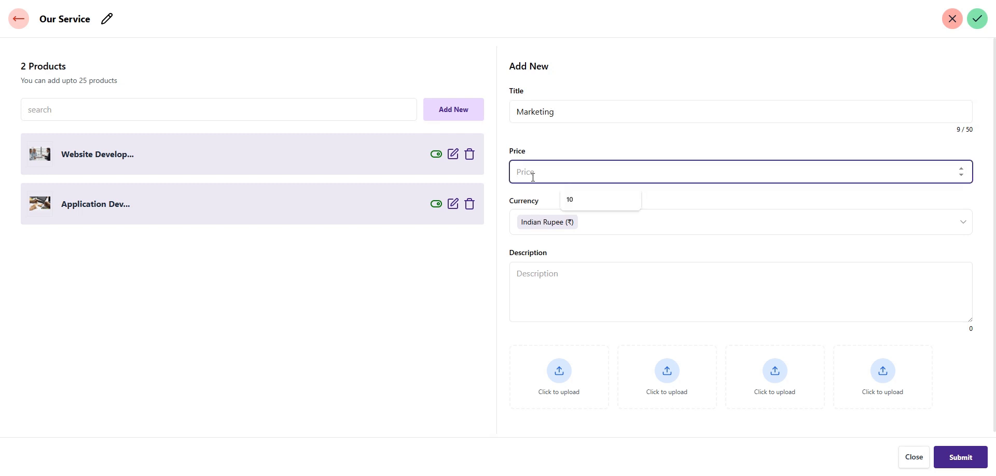
{"action": "type", "text": "19999"}
{"action": "left_click", "coordinate": [536, 295]}
{"action": "type", "text": "digital marketing"}
{"action": "left_click", "coordinate": [560, 390]}
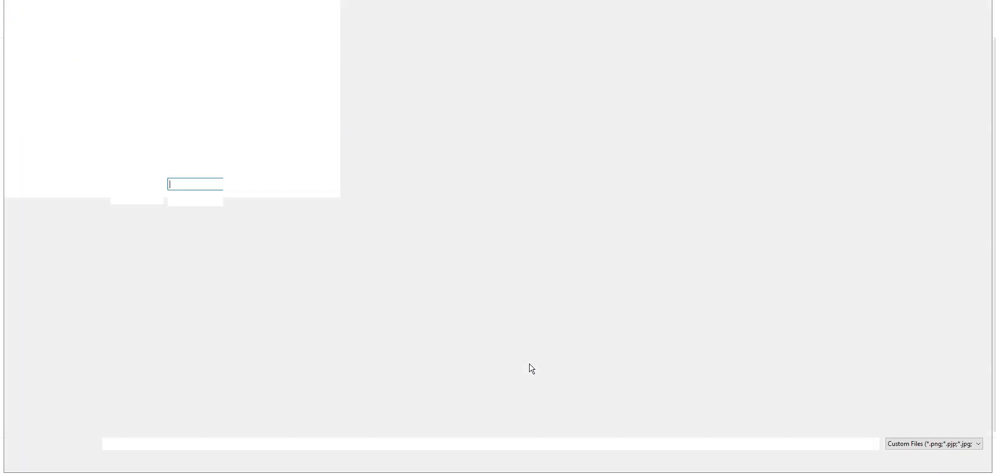
{"action": "double_click", "coordinate": [511, 31]}
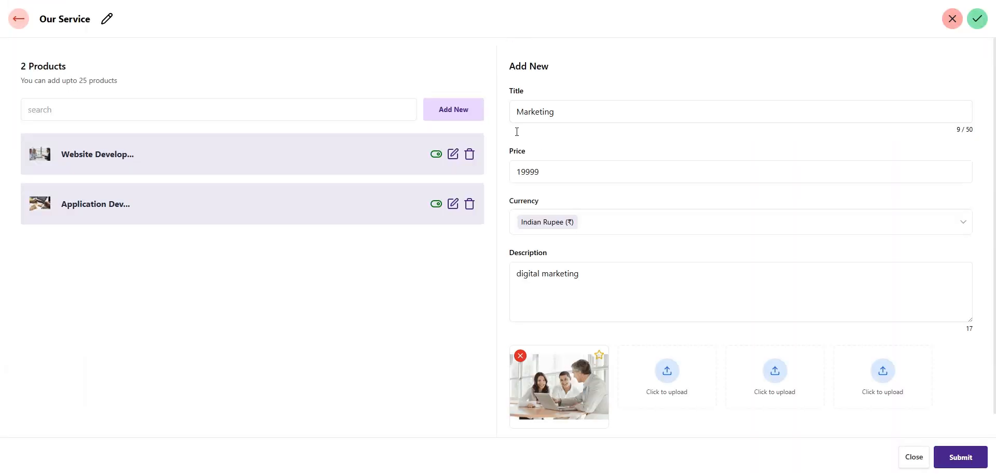
{"action": "left_click", "coordinate": [963, 458]}
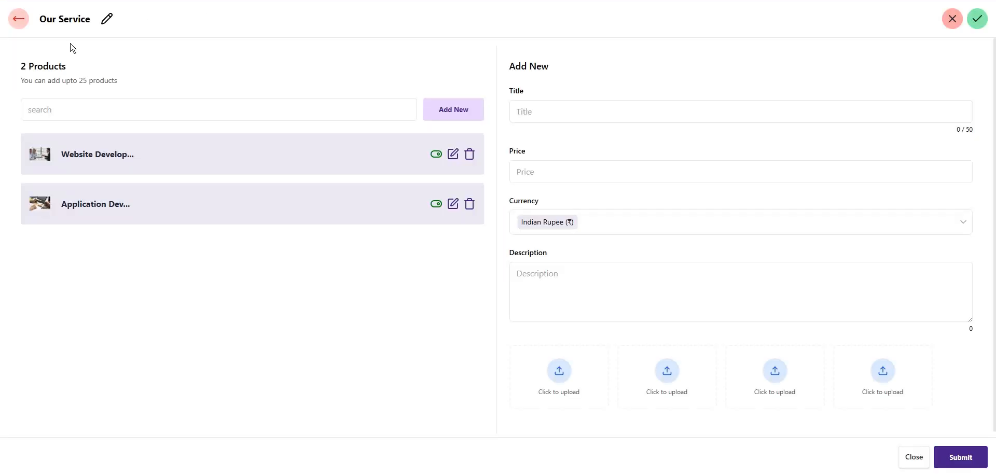
{"action": "left_click", "coordinate": [20, 20]}
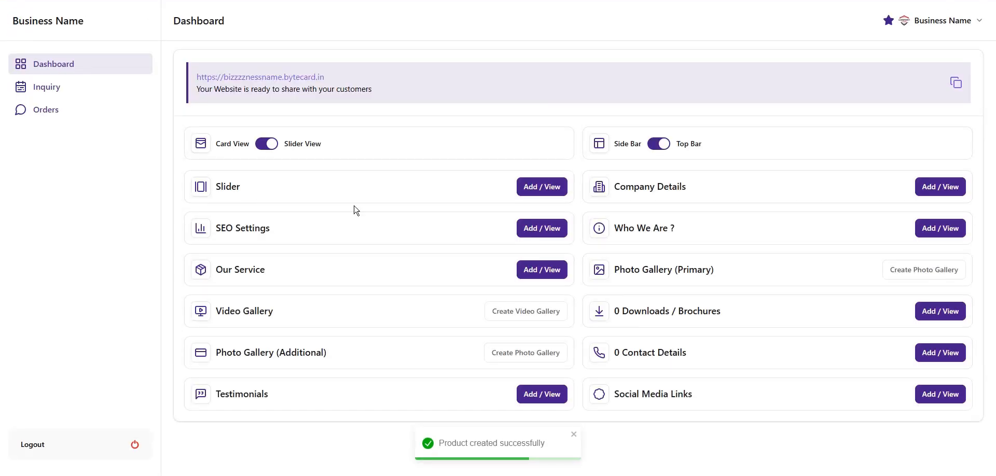
{"action": "left_click", "coordinate": [282, 77]}
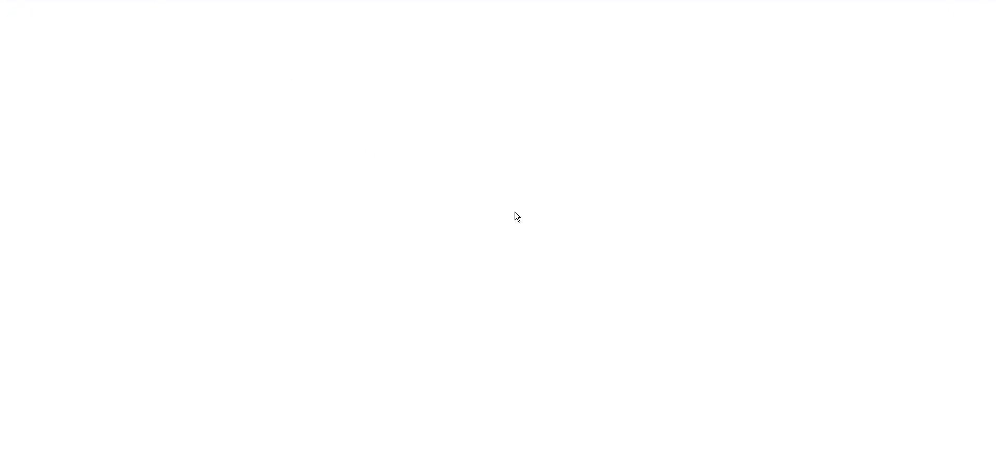
{"action": "scroll", "coordinate": [647, 279], "scroll_direction": "down", "scroll_amount": 10}
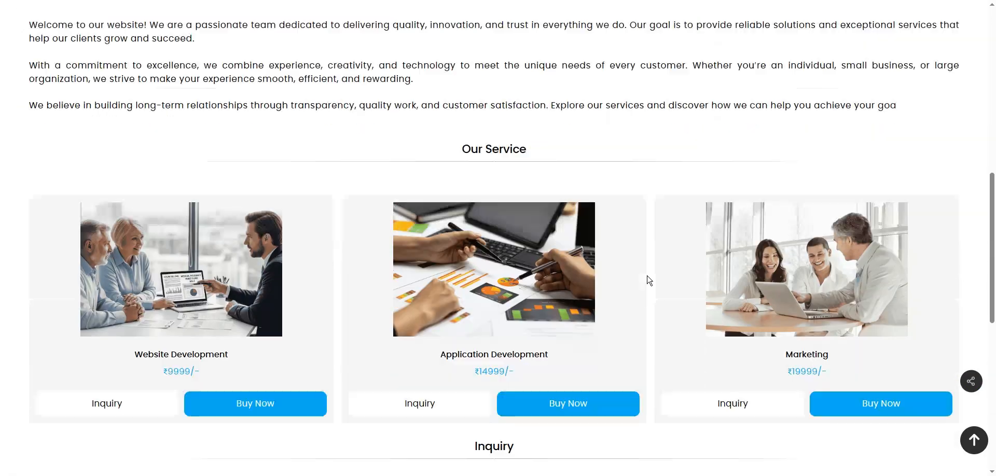
{"action": "scroll", "coordinate": [645, 402], "scroll_direction": "down", "scroll_amount": 1}
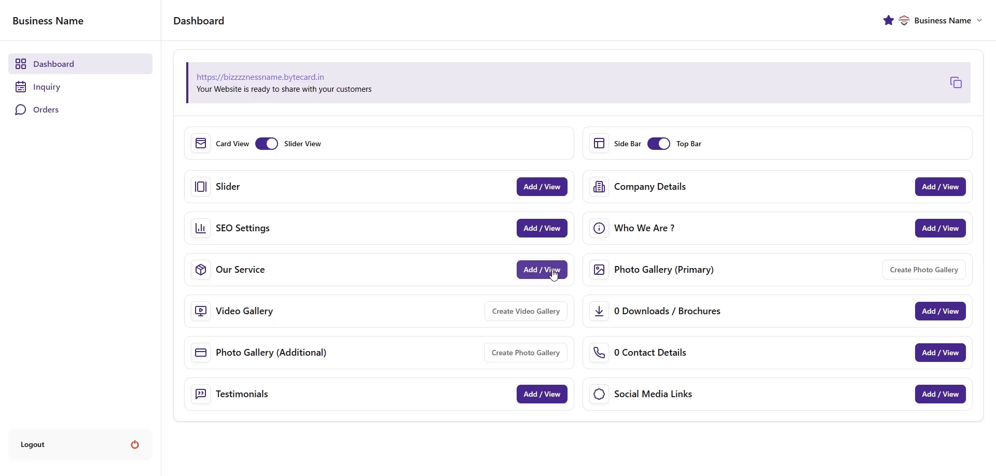
{"action": "left_click", "coordinate": [534, 266]}
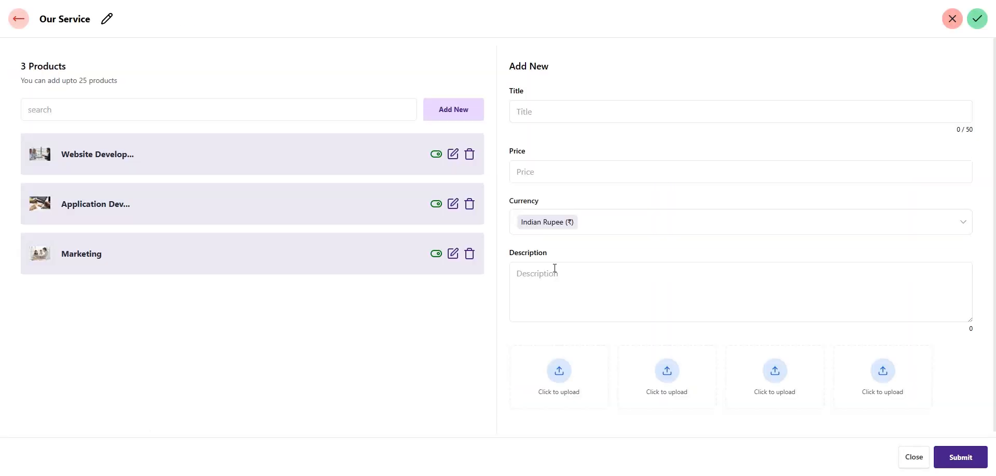
{"action": "left_click", "coordinate": [437, 254]}
{"action": "left_click", "coordinate": [436, 254]}
{"action": "left_click", "coordinate": [471, 259]}
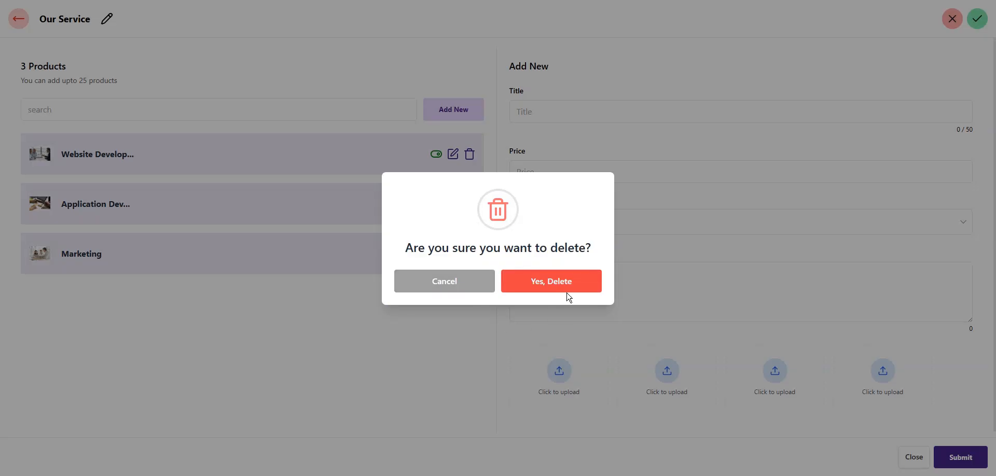
{"action": "left_click", "coordinate": [469, 287]}
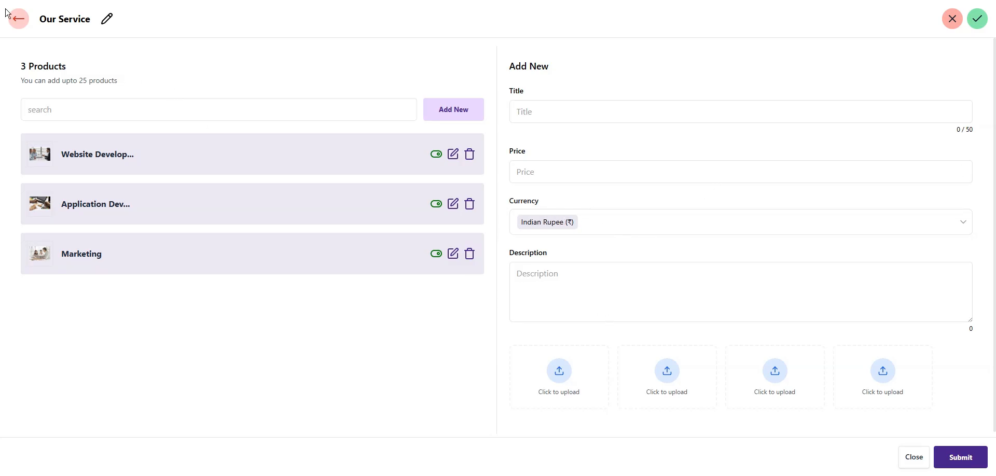
{"action": "left_click", "coordinate": [23, 17]}
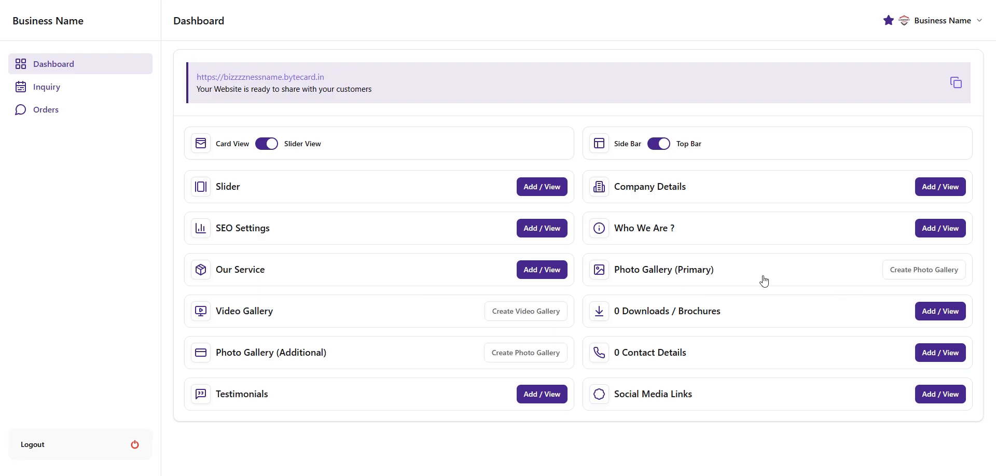
Create the primary photo gallery with the title 'Gallery' and submit it
{"action": "left_click", "coordinate": [915, 278]}
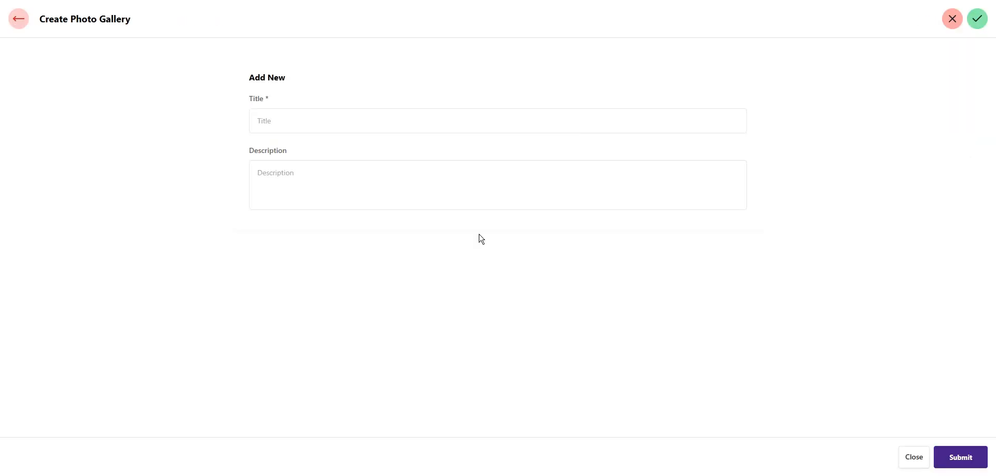
{"action": "left_click", "coordinate": [268, 118]}
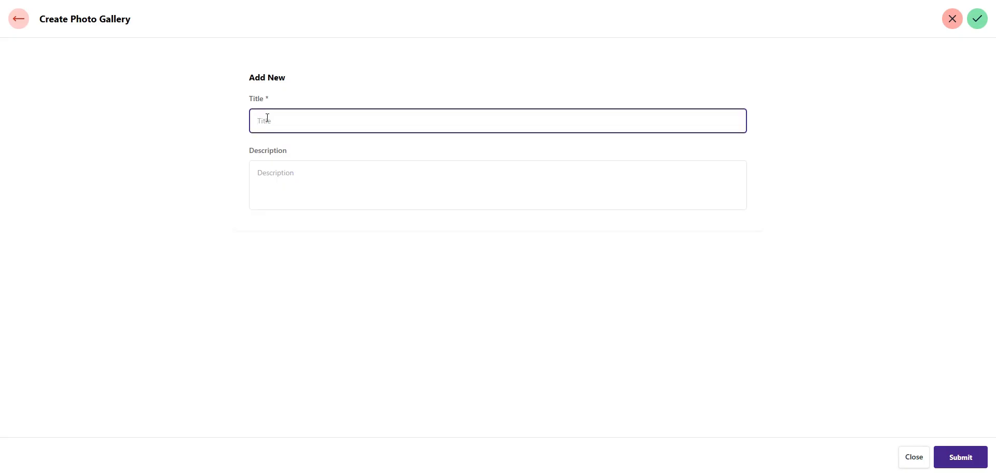
{"action": "type", "text": "Gallery"}
{"action": "left_click", "coordinate": [960, 457]}
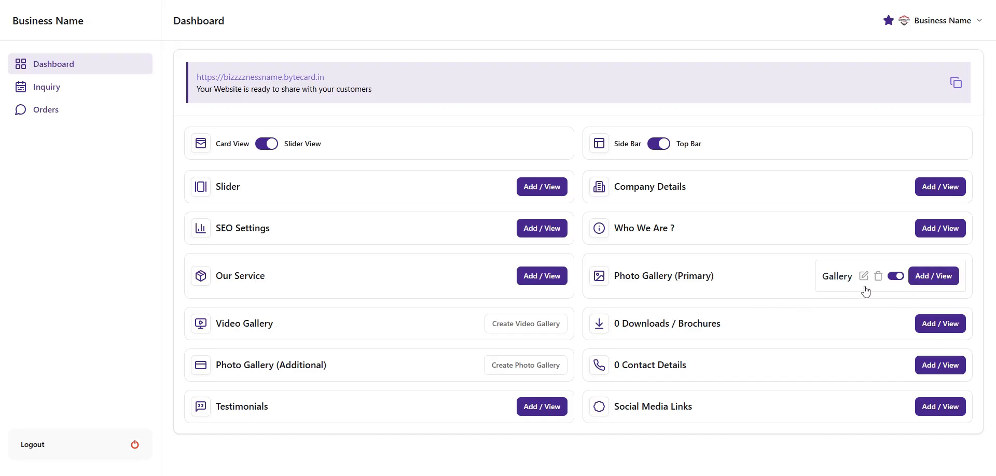
Add Website.png to the Gallery with the title 'Website'
{"action": "left_click", "coordinate": [934, 277]}
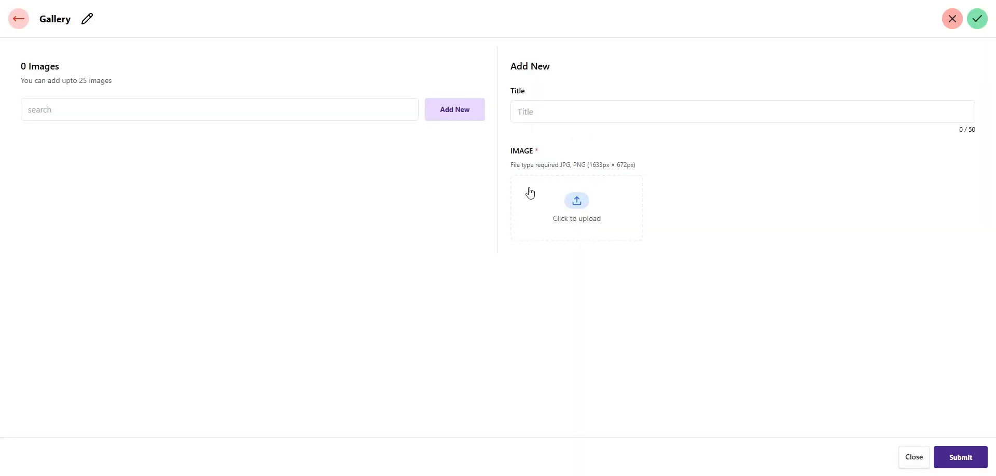
{"action": "left_click", "coordinate": [529, 107]}
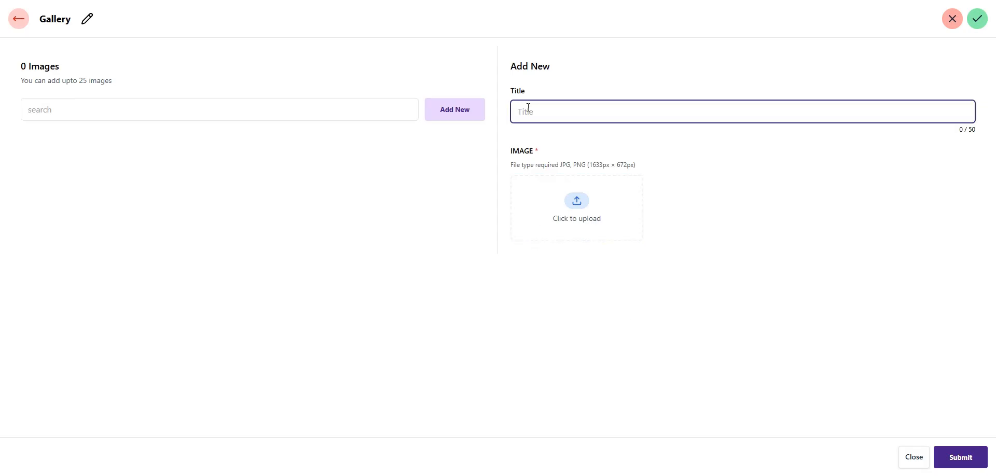
{"action": "type", "text": "Website"}
{"action": "left_click", "coordinate": [575, 220]}
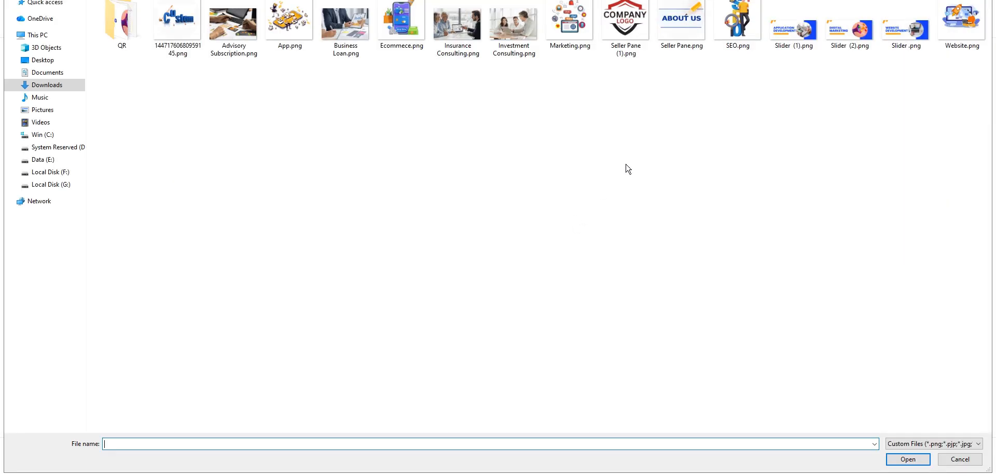
{"action": "double_click", "coordinate": [980, 34]}
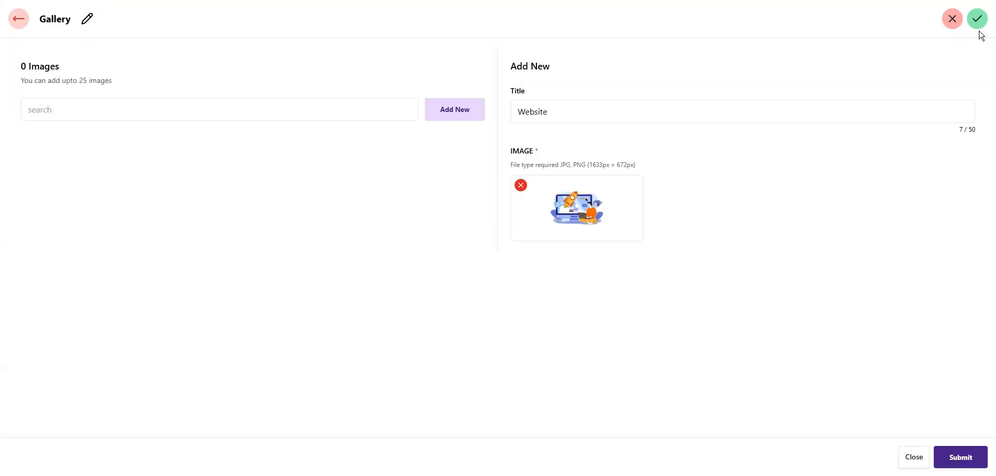
{"action": "left_click", "coordinate": [977, 459]}
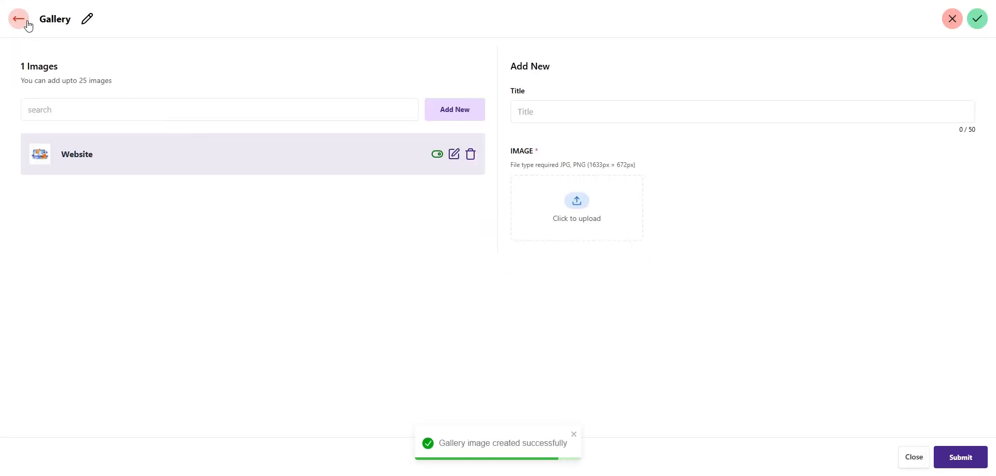
{"action": "left_click", "coordinate": [19, 20]}
Find the live site's gallery section headed 'Certificates', then reopen the Gallery editor
{"action": "left_click", "coordinate": [283, 83]}
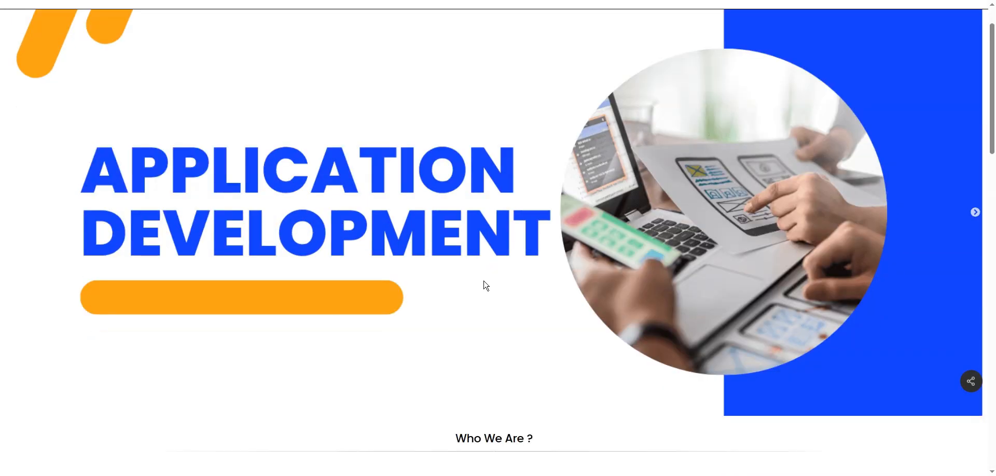
{"action": "scroll", "coordinate": [486, 286], "scroll_direction": "down", "scroll_amount": 14}
{"action": "scroll", "coordinate": [486, 286], "scroll_direction": "down", "scroll_amount": 2}
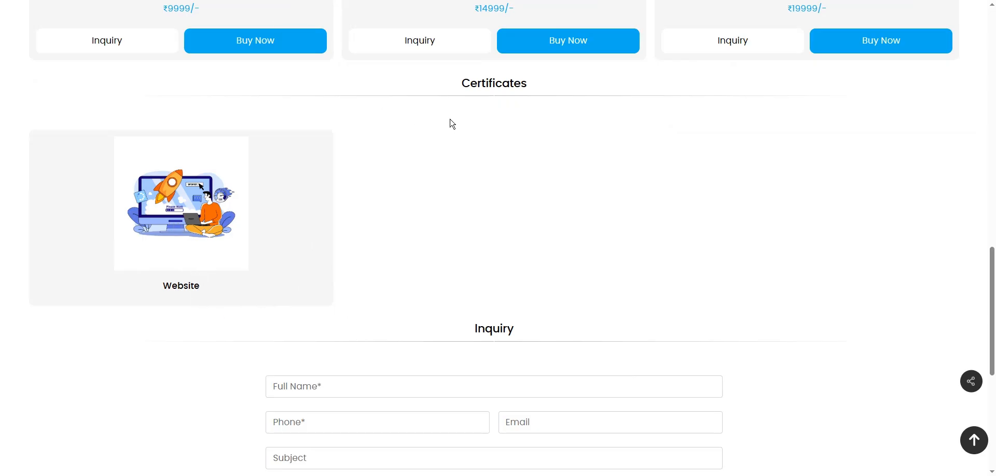
{"action": "double_click", "coordinate": [482, 83]}
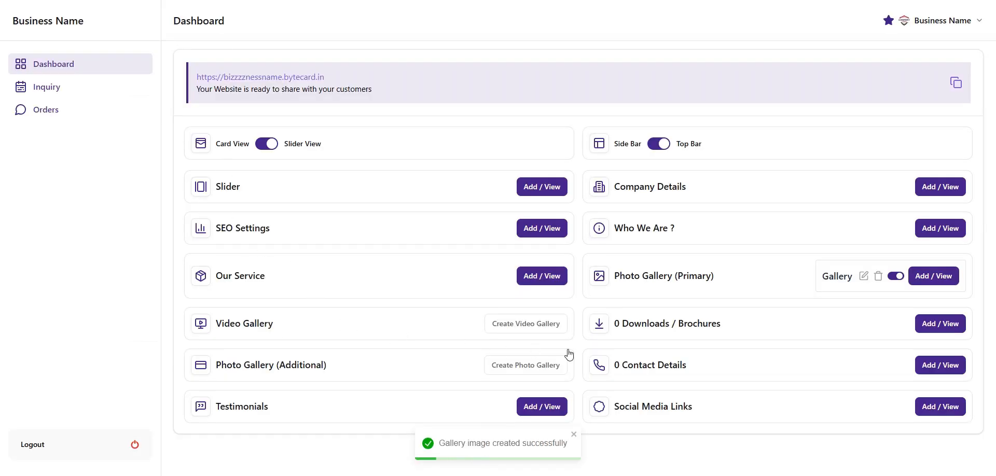
{"action": "left_click", "coordinate": [938, 278]}
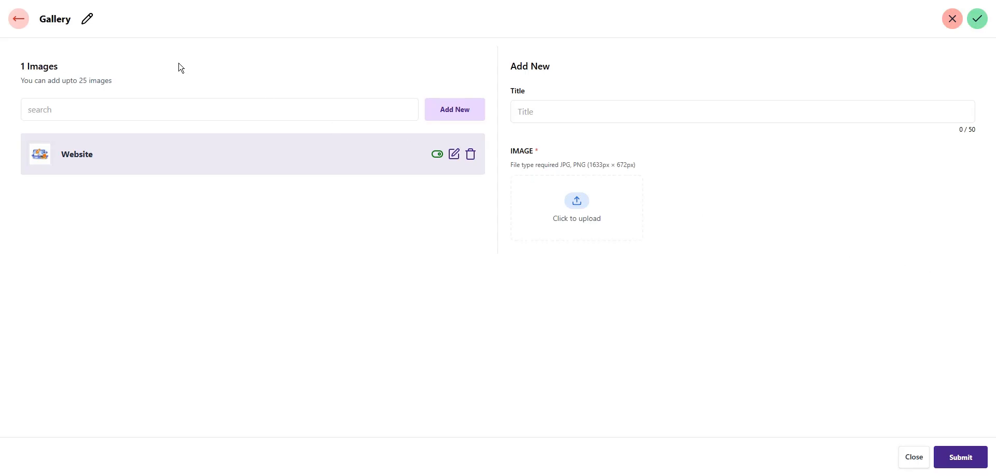
Change the gallery section title to 'Gallery'
{"action": "left_click", "coordinate": [88, 18]}
{"action": "left_click", "coordinate": [69, 25]}
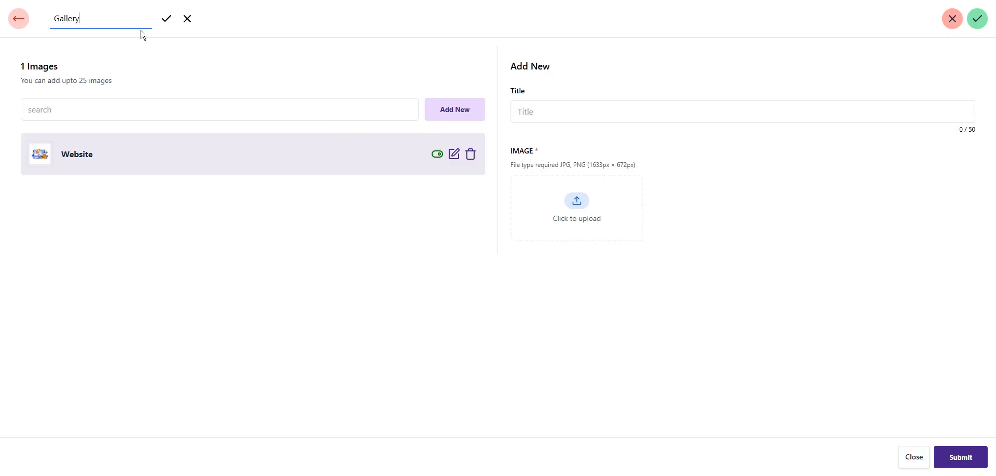
{"action": "left_click", "coordinate": [167, 19]}
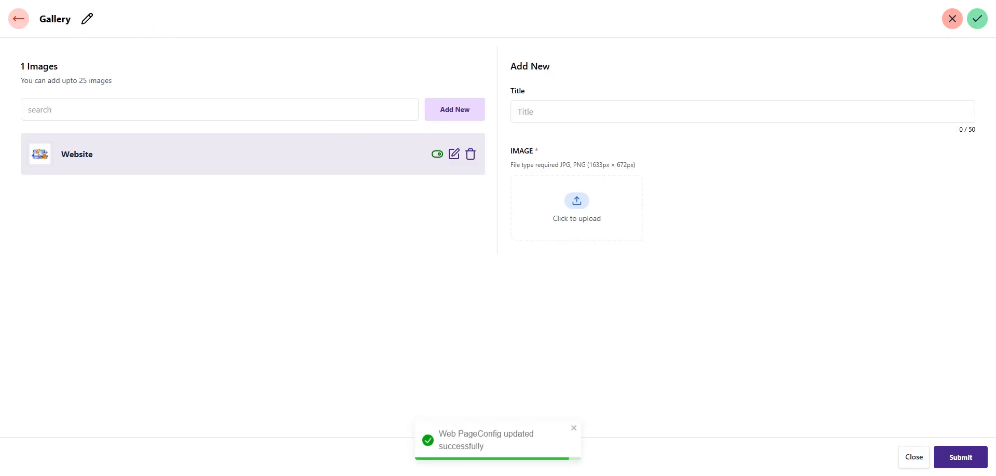
{"action": "left_click", "coordinate": [11, 17]}
Check that the live website now shows the 'Gallery' heading instead of Certificates
{"action": "left_click", "coordinate": [258, 77]}
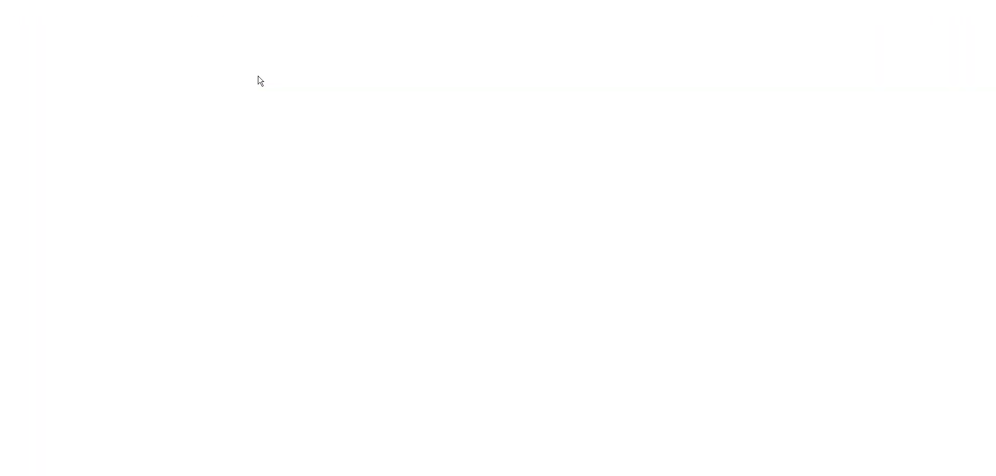
{"action": "scroll", "coordinate": [718, 232], "scroll_direction": "down", "scroll_amount": 4}
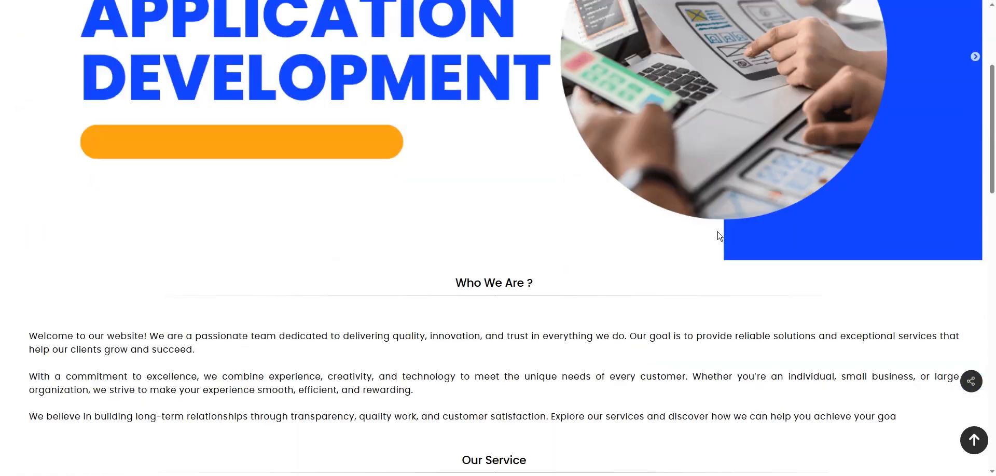
{"action": "scroll", "coordinate": [718, 236], "scroll_direction": "down", "scroll_amount": 10}
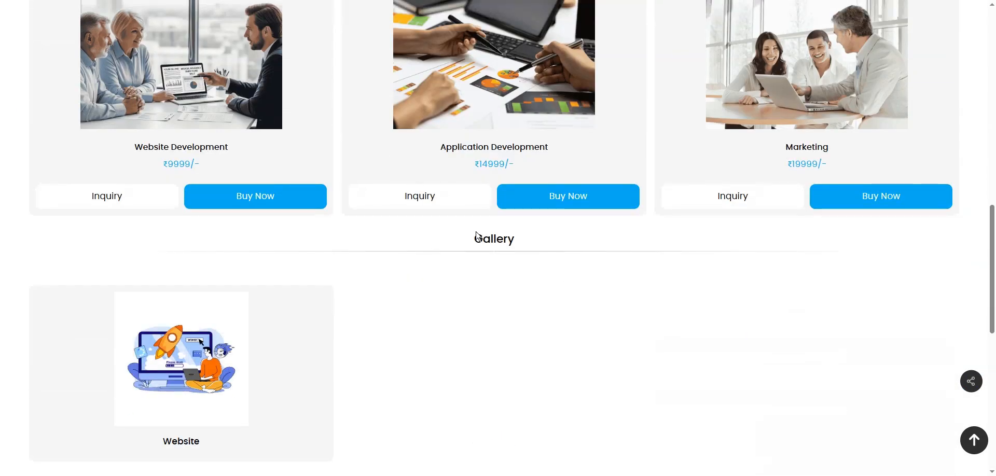
{"action": "left_click_drag", "start_coordinate": [477, 236], "coordinate": [518, 240]}
{"action": "left_click", "coordinate": [527, 307]}
{"action": "scroll", "coordinate": [530, 306], "scroll_direction": "down", "scroll_amount": 2}
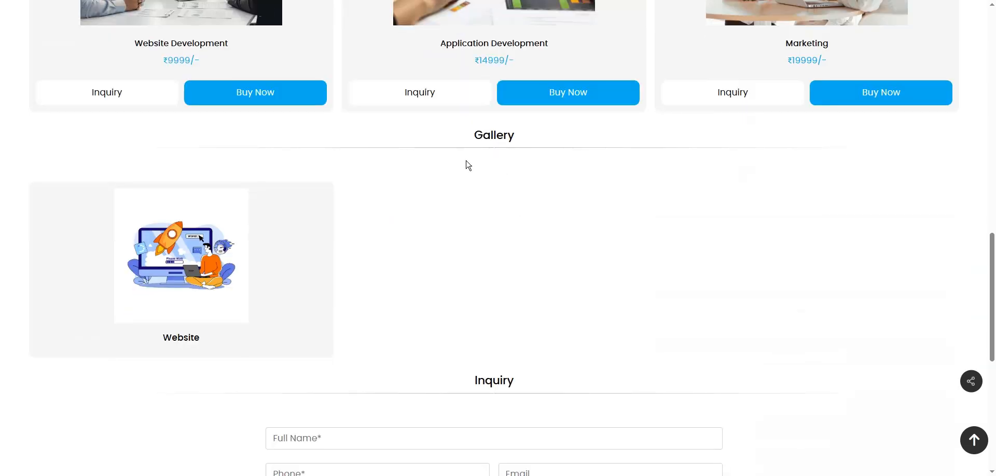
{"action": "left_click", "coordinate": [249, 0]}
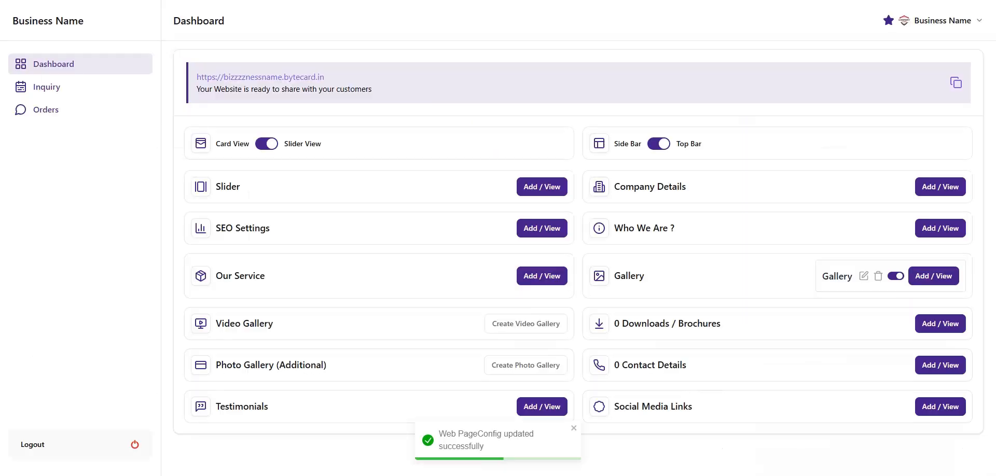
Add App.png to the Gallery with the title 'Application'
{"action": "left_click", "coordinate": [932, 278]}
{"action": "left_click", "coordinate": [574, 116]}
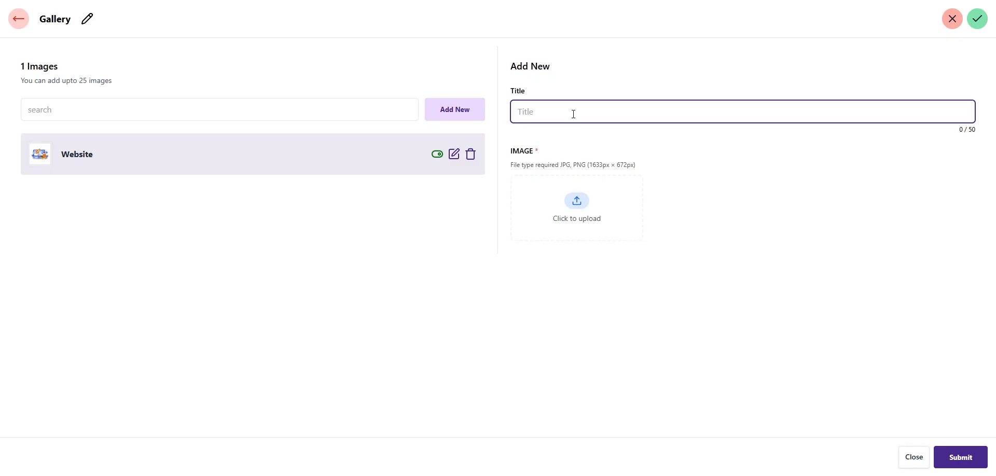
{"action": "type", "text": "Application"}
{"action": "left_click", "coordinate": [582, 217]}
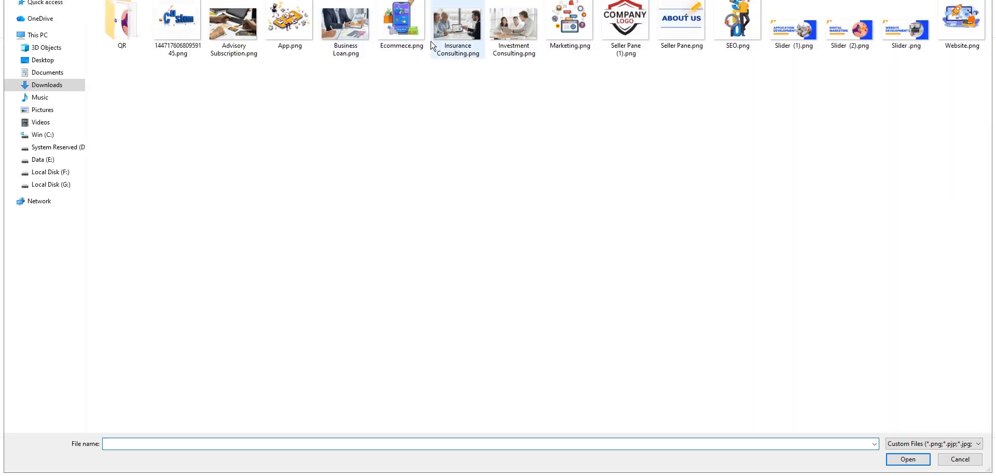
{"action": "double_click", "coordinate": [289, 24]}
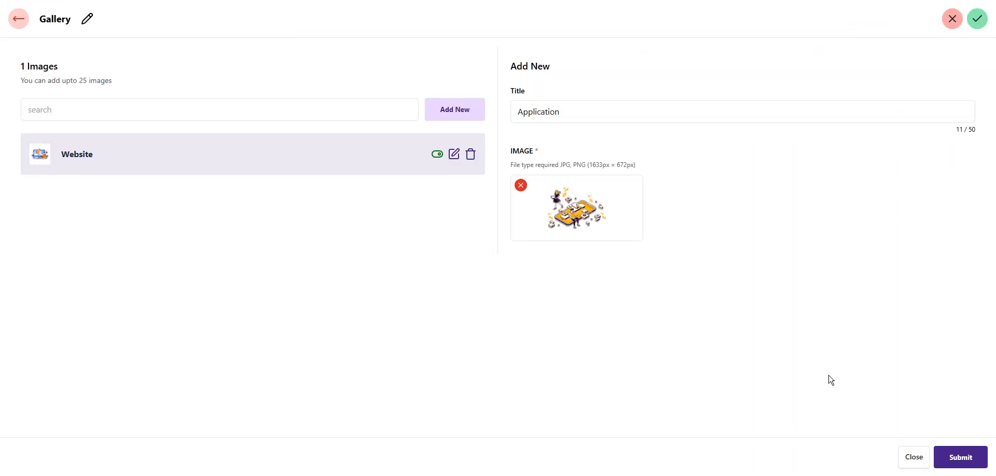
{"action": "left_click", "coordinate": [972, 465]}
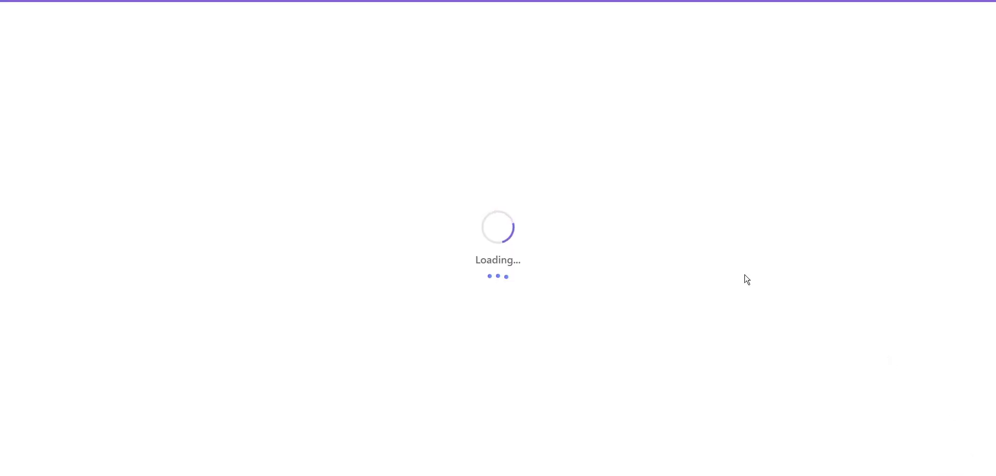
Add Marketing.png to the Gallery with the title 'Marketing'
{"action": "left_click", "coordinate": [555, 104]}
{"action": "type", "text": "Ma"}
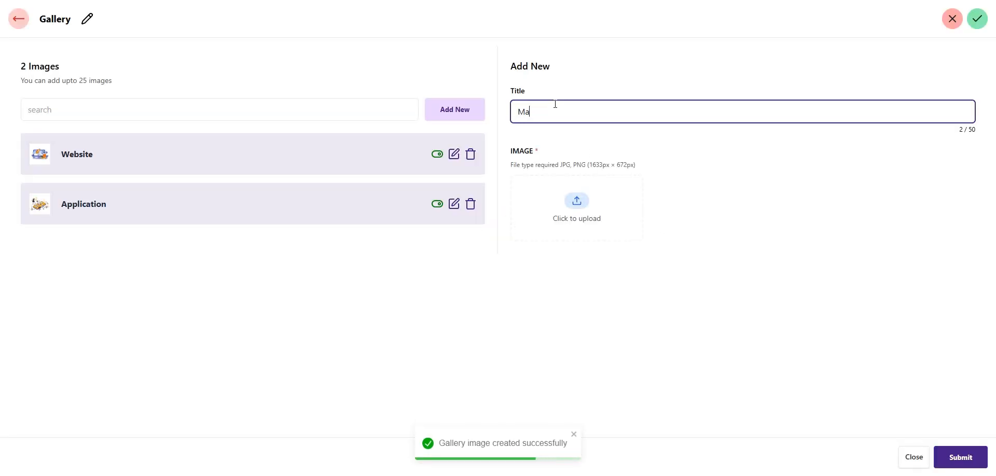
{"action": "type", "text": "rketing"}
{"action": "left_click", "coordinate": [576, 234]}
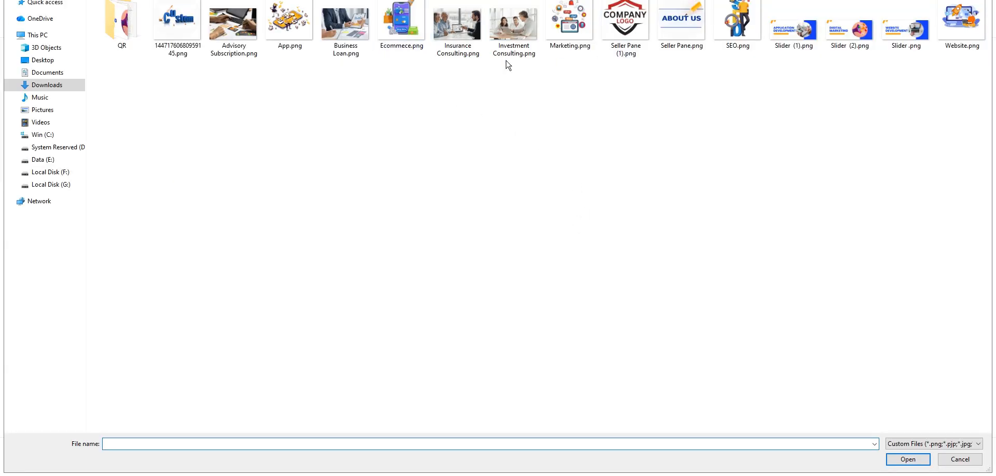
{"action": "double_click", "coordinate": [570, 37]}
{"action": "left_click", "coordinate": [952, 466]}
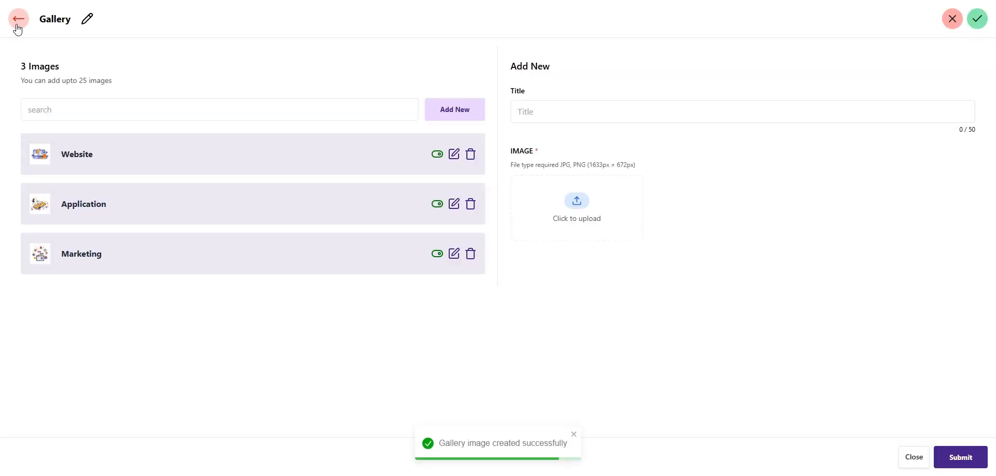
{"action": "left_click", "coordinate": [17, 19]}
{"action": "left_click", "coordinate": [262, 81]}
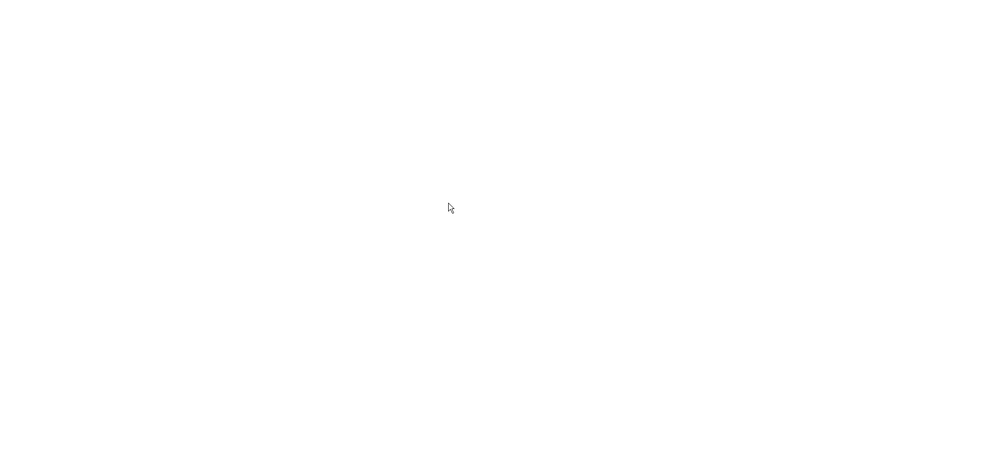
{"action": "scroll", "coordinate": [506, 244], "scroll_direction": "down", "scroll_amount": 18}
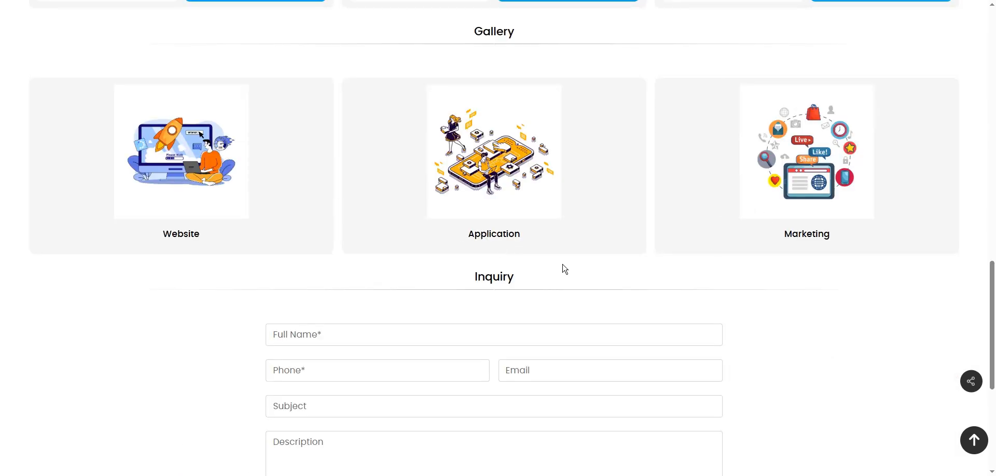
{"action": "key", "text": "ctrl+w"}
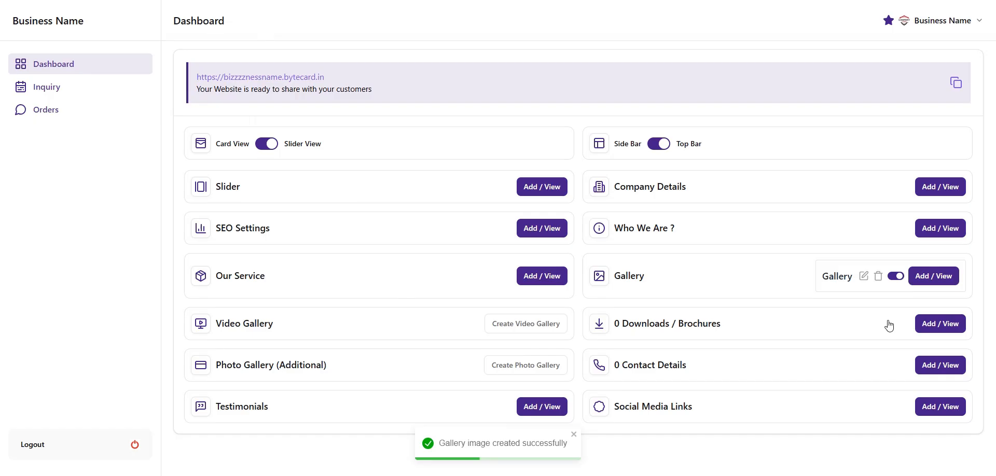
{"action": "left_click", "coordinate": [933, 276]}
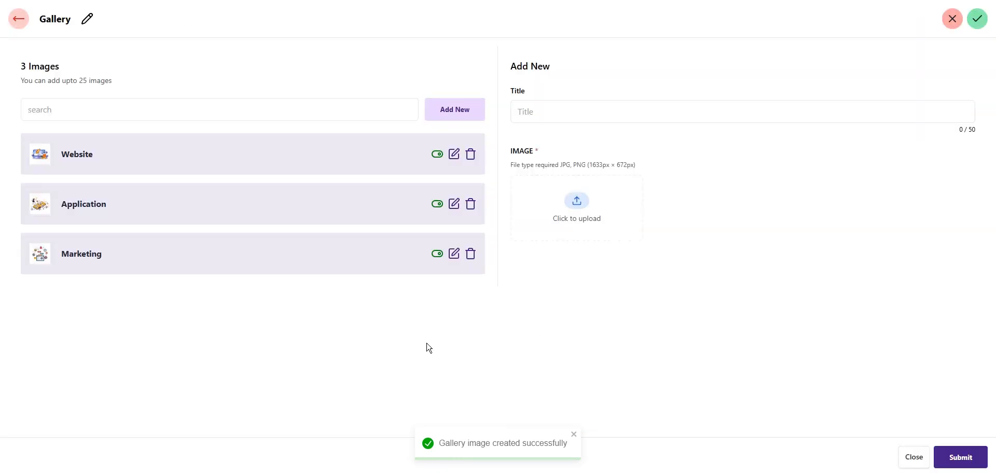
{"action": "left_click", "coordinate": [437, 256]}
{"action": "left_click", "coordinate": [455, 255]}
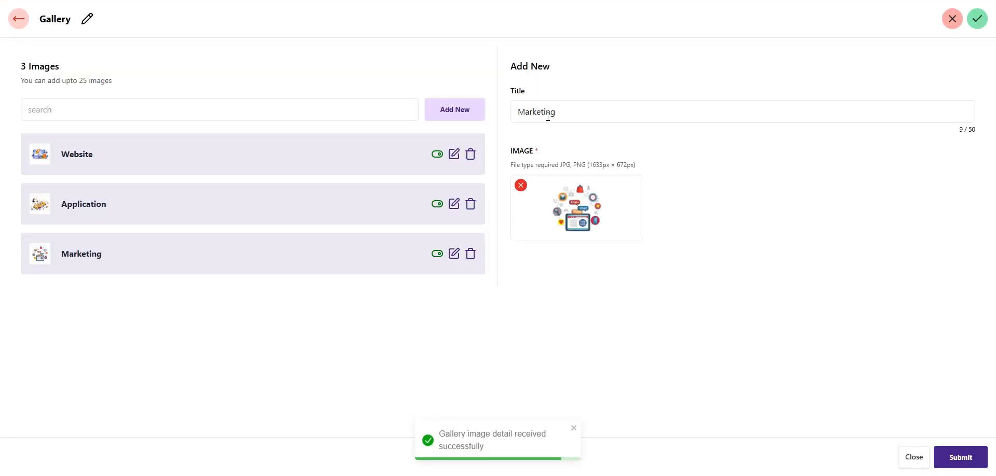
{"action": "left_click", "coordinate": [976, 462]}
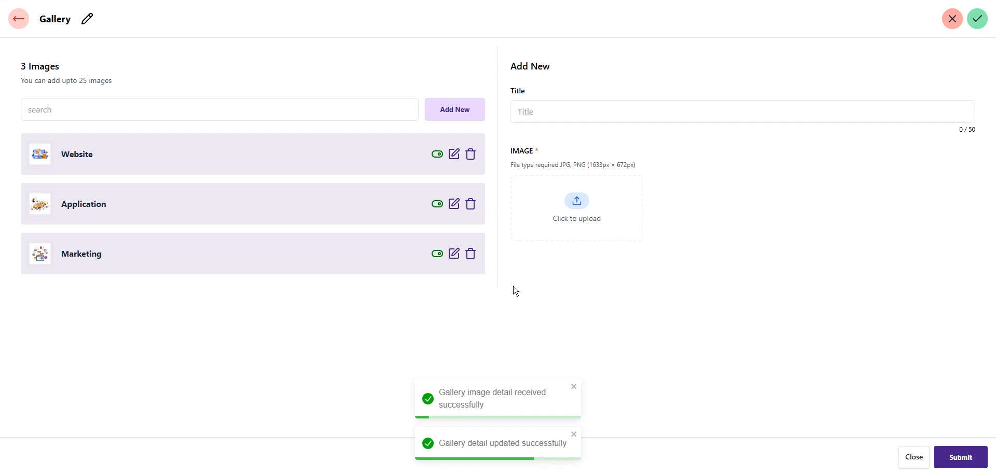
{"action": "left_click", "coordinate": [472, 254]}
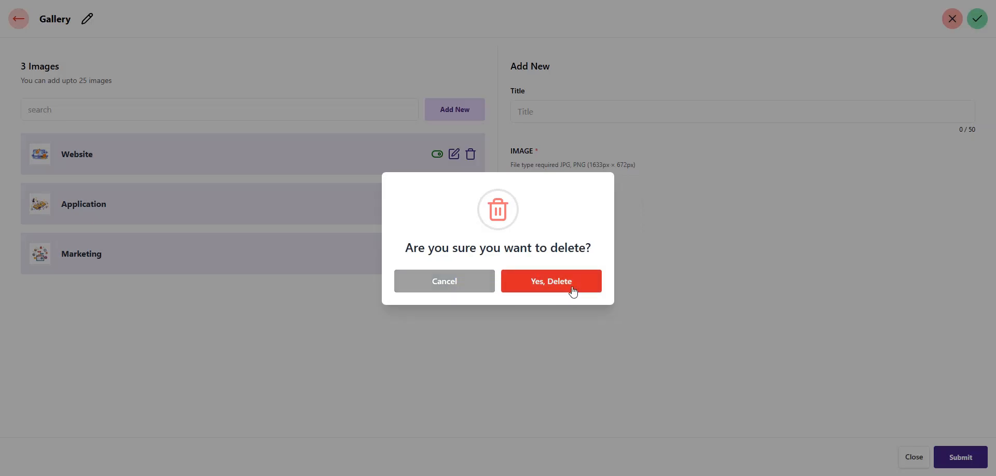
{"action": "left_click", "coordinate": [438, 284]}
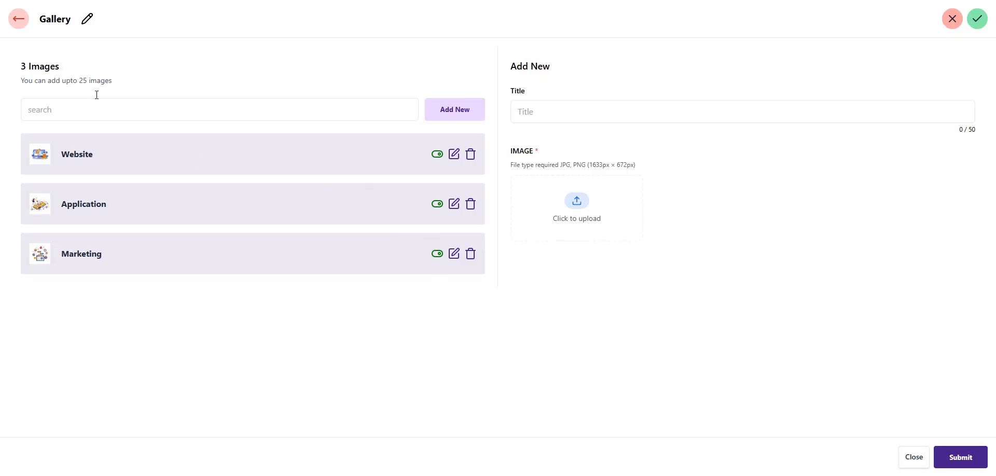
{"action": "left_click", "coordinate": [20, 20]}
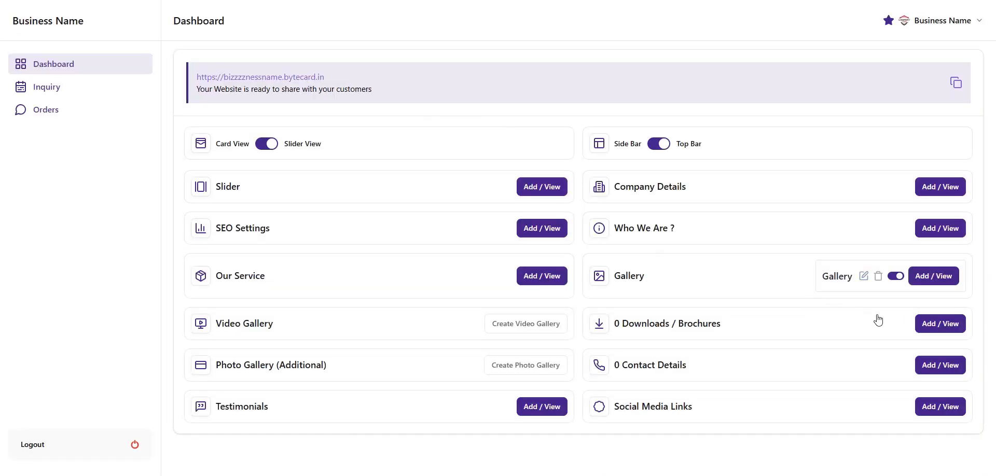
{"action": "left_click", "coordinate": [900, 283]}
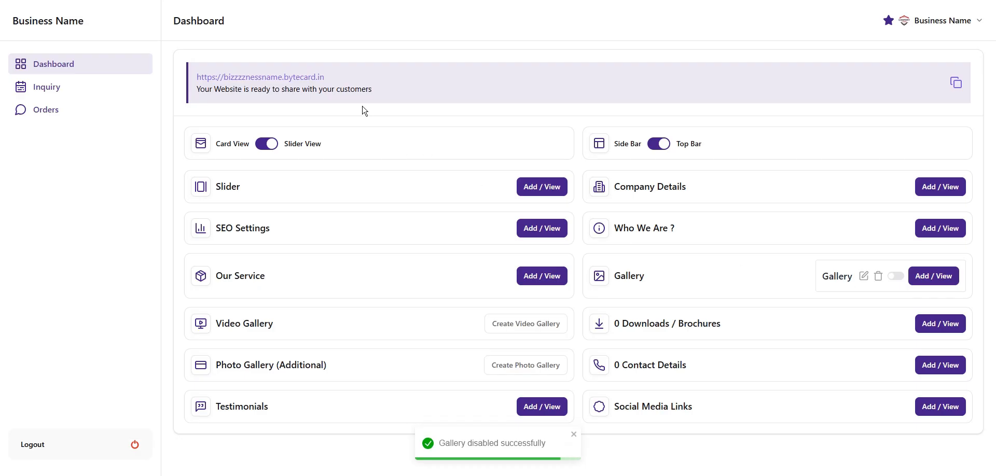
{"action": "left_click", "coordinate": [293, 83]}
{"action": "scroll", "coordinate": [438, 281], "scroll_direction": "down", "scroll_amount": 15}
{"action": "scroll", "coordinate": [440, 282], "scroll_direction": "up", "scroll_amount": 4}
{"action": "scroll", "coordinate": [461, 300], "scroll_direction": "down", "scroll_amount": 5}
{"action": "scroll", "coordinate": [460, 300], "scroll_direction": "up", "scroll_amount": 5}
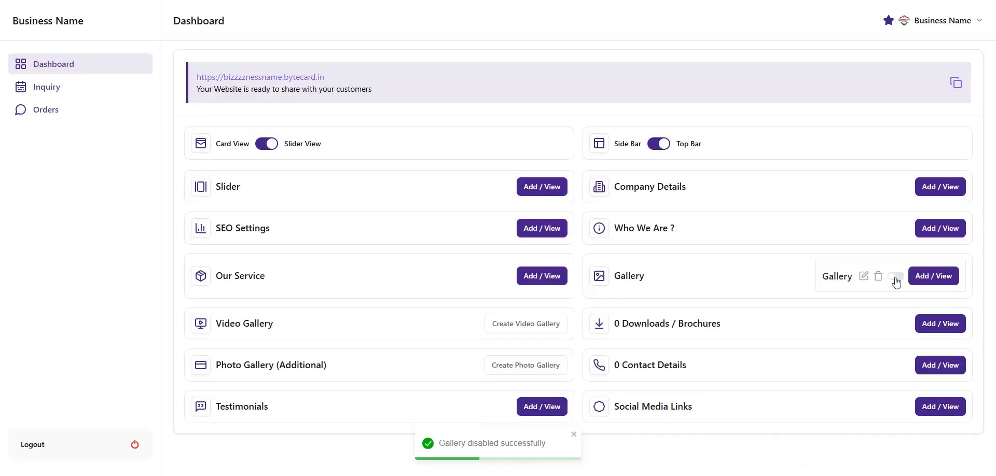
{"action": "left_click", "coordinate": [896, 280]}
{"action": "left_click", "coordinate": [268, 80]}
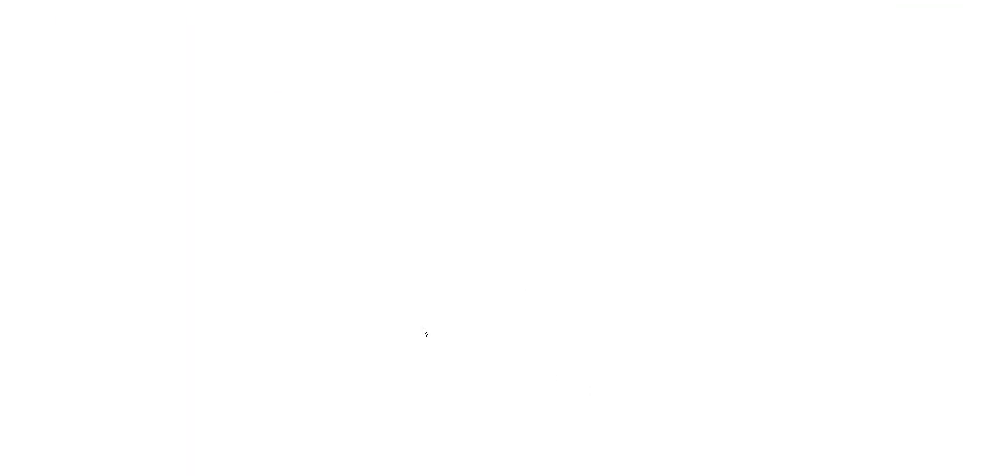
{"action": "scroll", "coordinate": [423, 331], "scroll_direction": "down", "scroll_amount": 15}
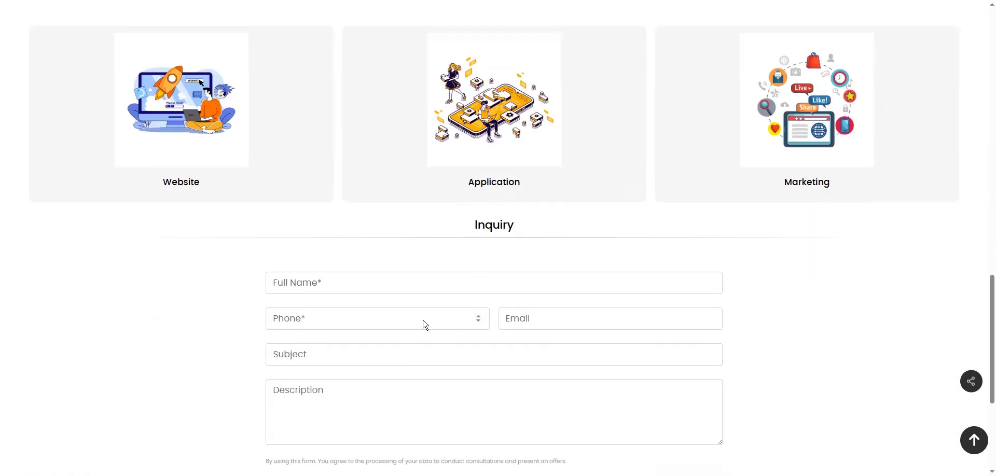
{"action": "scroll", "coordinate": [424, 320], "scroll_direction": "up", "scroll_amount": 3}
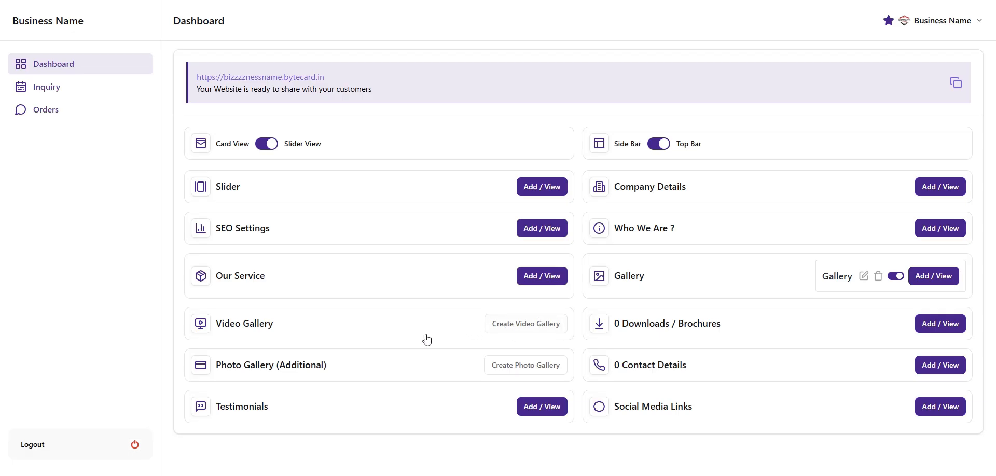
Create a video gallery titled 'Video' and open it for adding videos
{"action": "left_click", "coordinate": [528, 329]}
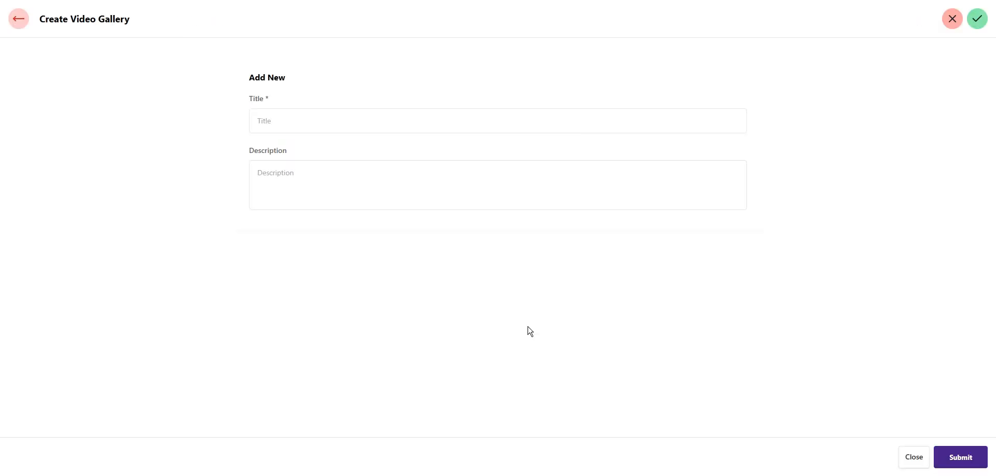
{"action": "left_click", "coordinate": [282, 120]}
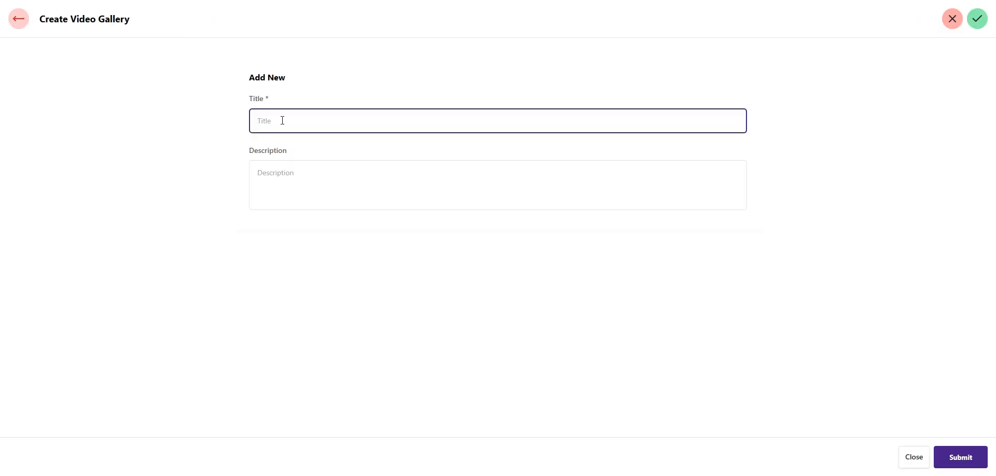
{"action": "type", "text": "Video"}
{"action": "left_click", "coordinate": [972, 461]}
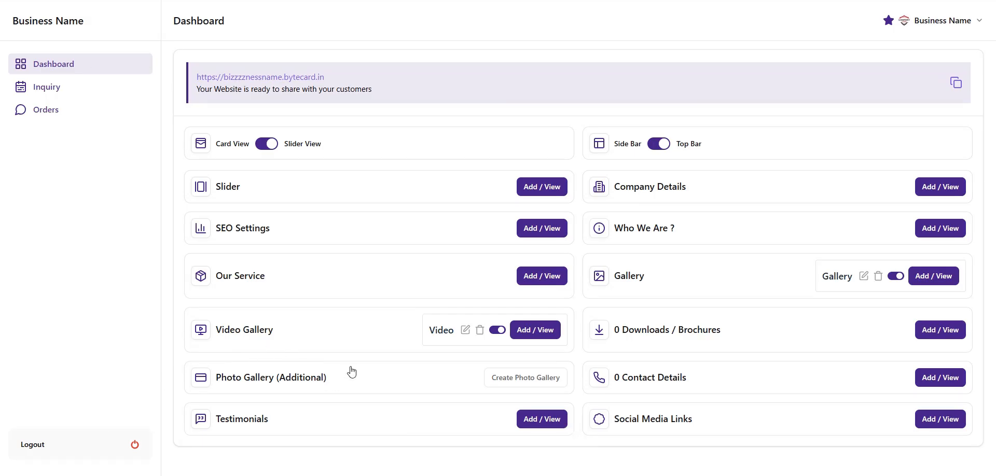
{"action": "left_click", "coordinate": [543, 334]}
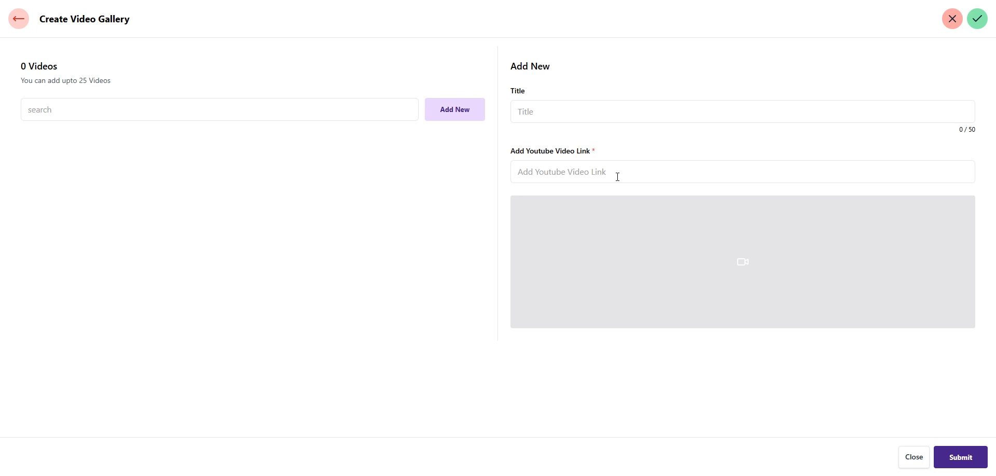
Add a video titled 'Video' with the pasted YouTube link
{"action": "left_click", "coordinate": [578, 106]}
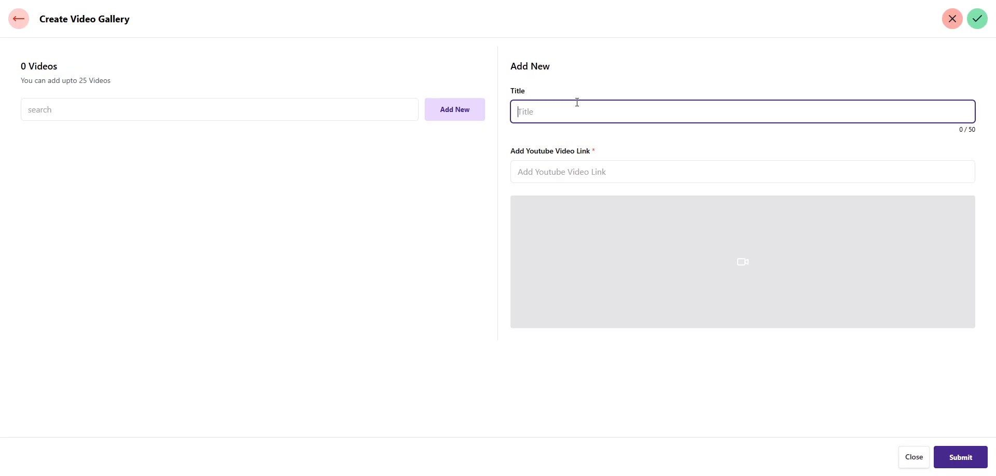
{"action": "type", "text": "Video"}
{"action": "left_click", "coordinate": [583, 163]}
{"action": "type", "text": "https://www.youtube.com/watch?v=P90X9xxm1gc"}
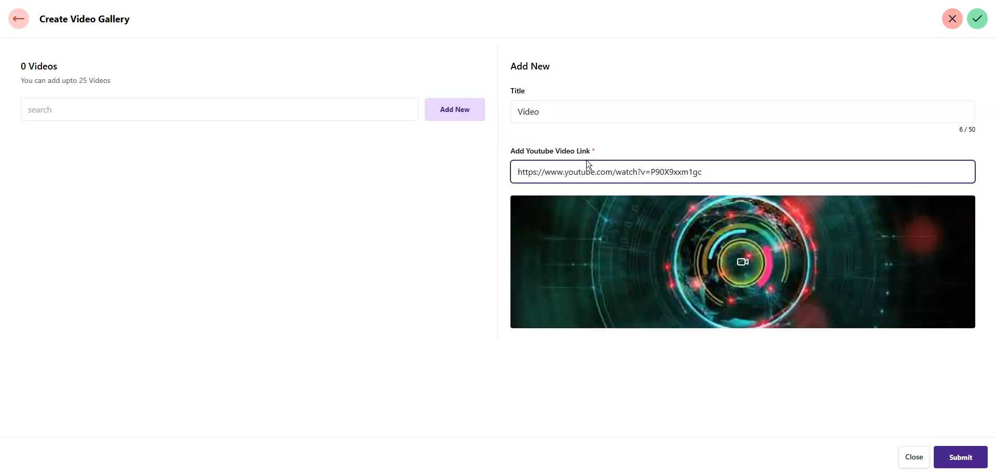
{"action": "left_click", "coordinate": [963, 462]}
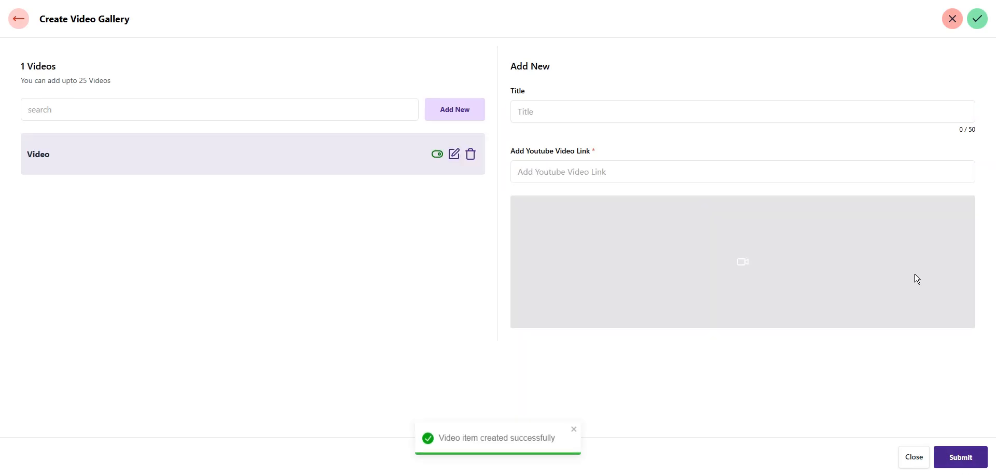
{"action": "left_click", "coordinate": [17, 22]}
Preview the live website's Videos section showing the new video
{"action": "left_click", "coordinate": [310, 79]}
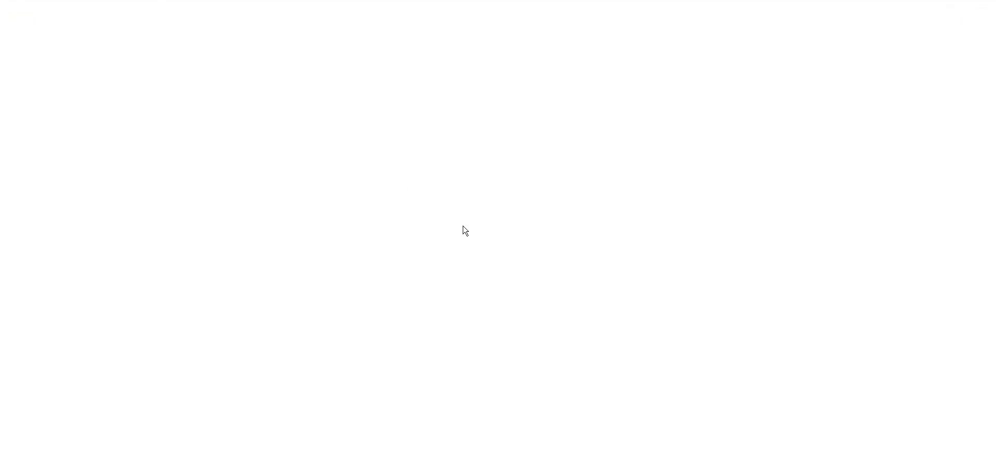
{"action": "scroll", "coordinate": [465, 231], "scroll_direction": "down", "scroll_amount": 15}
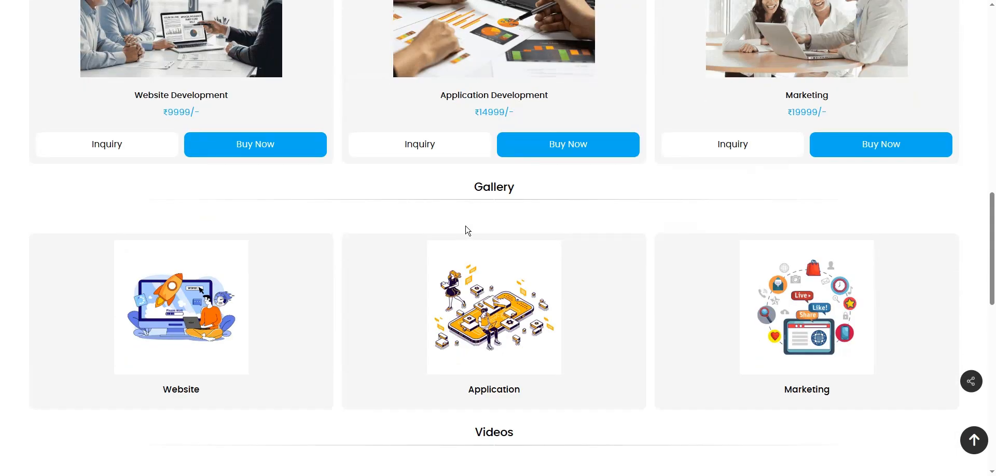
{"action": "scroll", "coordinate": [465, 231], "scroll_direction": "down", "scroll_amount": 1}
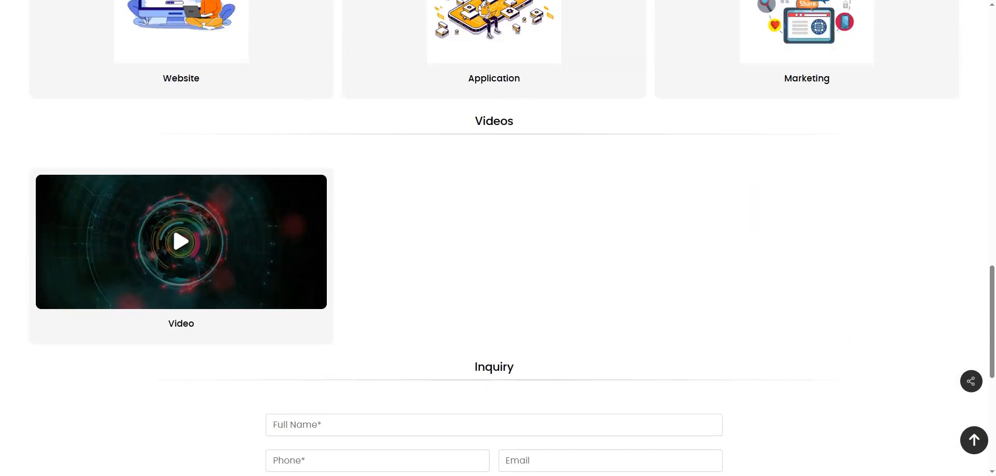
Add a video titled 'Video 2' with the saved YouTube link
{"action": "left_click", "coordinate": [201, 1]}
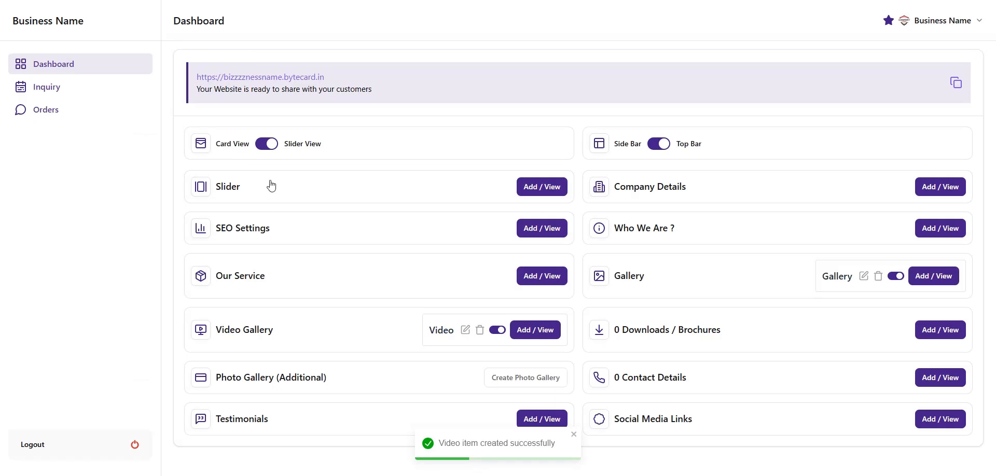
{"action": "left_click", "coordinate": [538, 336]}
{"action": "left_click", "coordinate": [555, 108]}
{"action": "type", "text": "Vidoe"}
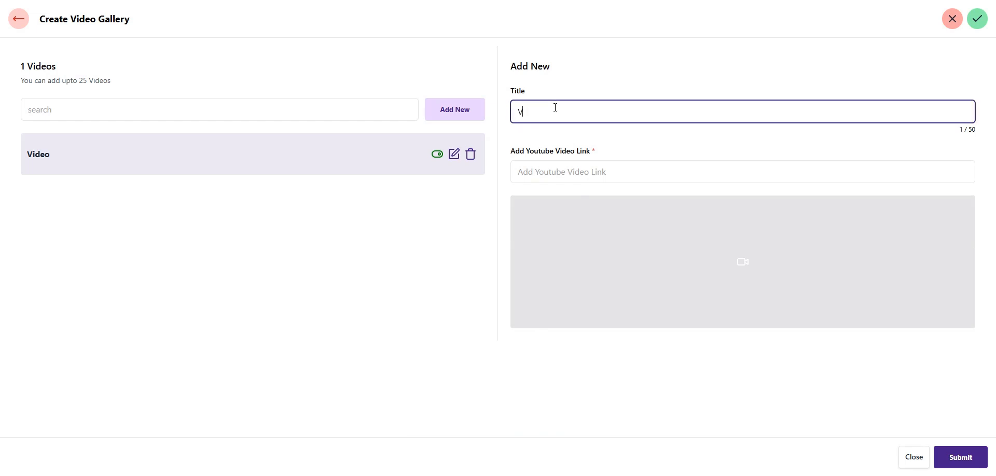
{"action": "key", "text": "BackSpace"}
{"action": "key", "text": "BackSpace"}
{"action": "key", "text": "BackSpace"}
{"action": "type", "text": "eo 2"}
{"action": "left_click", "coordinate": [581, 165]}
{"action": "left_click", "coordinate": [616, 198]}
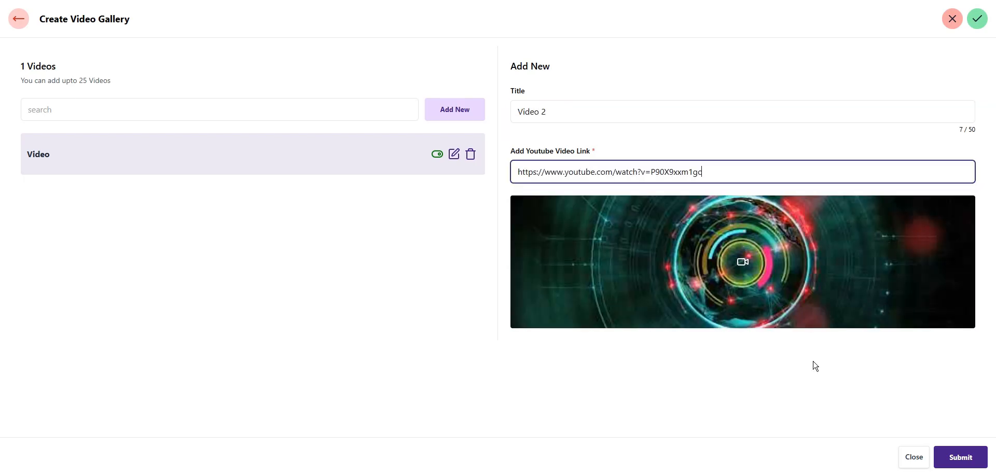
{"action": "left_click", "coordinate": [961, 460]}
Add a video titled 'Video 3' with the same YouTube link
{"action": "left_click", "coordinate": [571, 107]}
{"action": "type", "text": "Vide"}
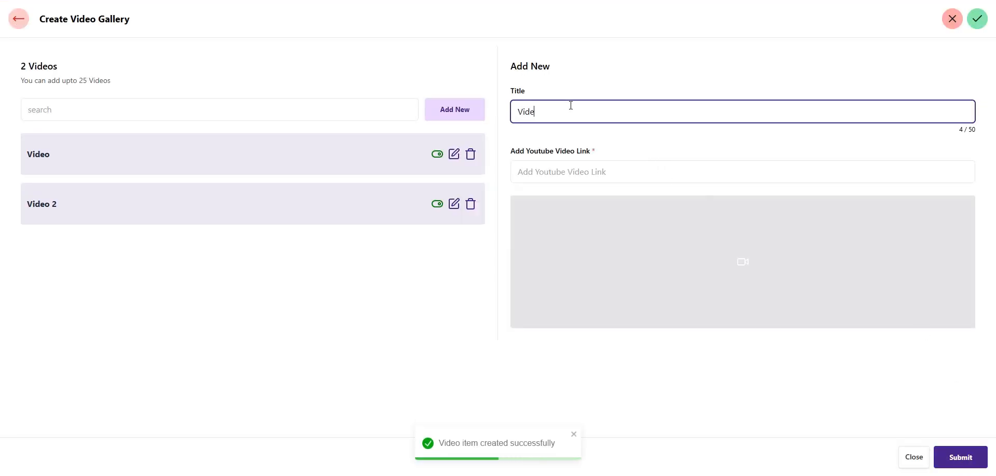
{"action": "type", "text": "o 3"}
{"action": "left_click", "coordinate": [576, 170]}
{"action": "type", "text": "https://www.youtube.com/watch?v=P90X9xxm1gc"}
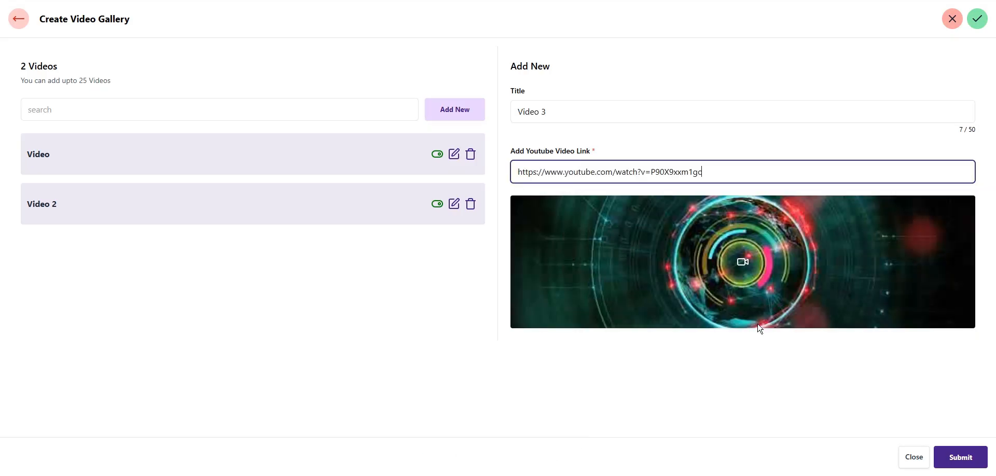
{"action": "left_click", "coordinate": [975, 457]}
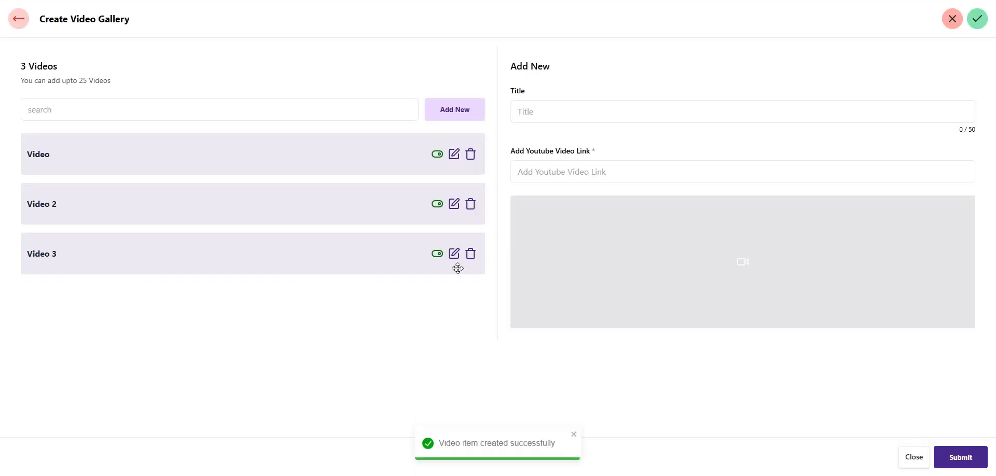
Check that the live site's Videos section shows all three videos
{"action": "left_click", "coordinate": [11, 22]}
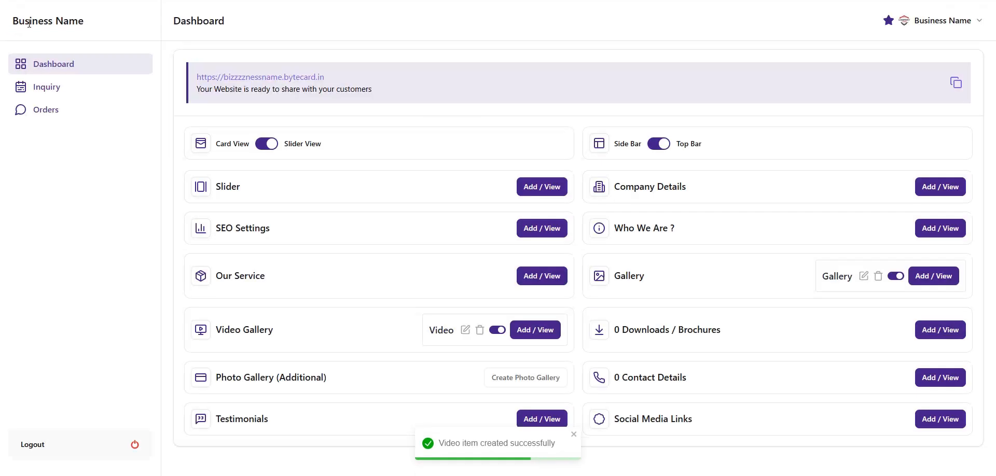
{"action": "left_click", "coordinate": [267, 78]}
{"action": "scroll", "coordinate": [482, 192], "scroll_direction": "down", "scroll_amount": 10}
{"action": "scroll", "coordinate": [482, 193], "scroll_direction": "down", "scroll_amount": 13}
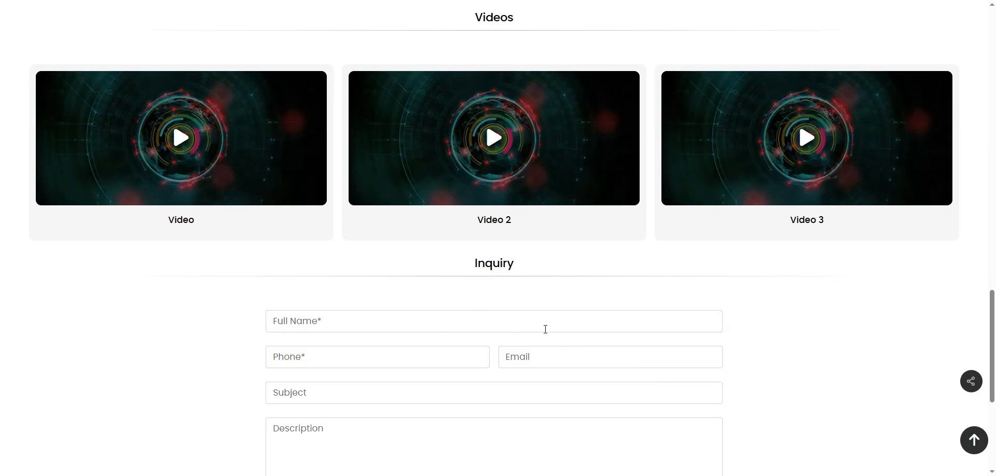
{"action": "scroll", "coordinate": [622, 408], "scroll_direction": "up", "scroll_amount": 1}
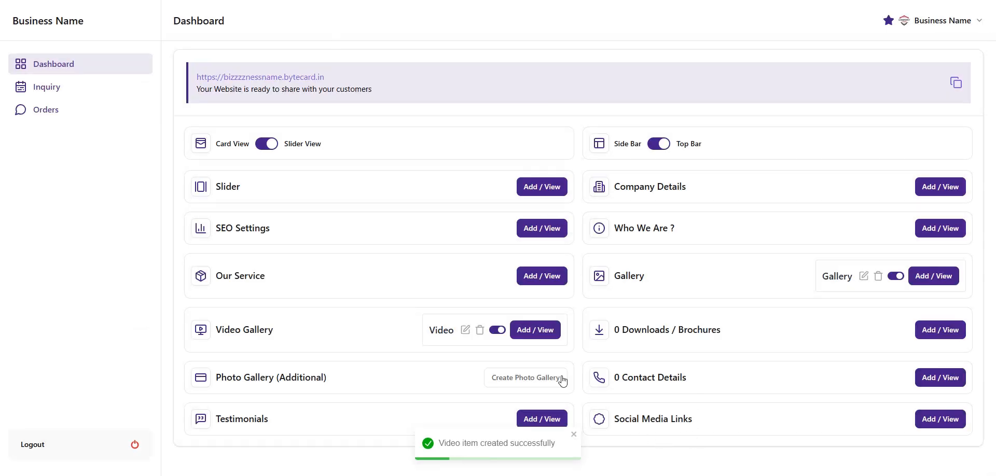
{"action": "left_click", "coordinate": [535, 330]}
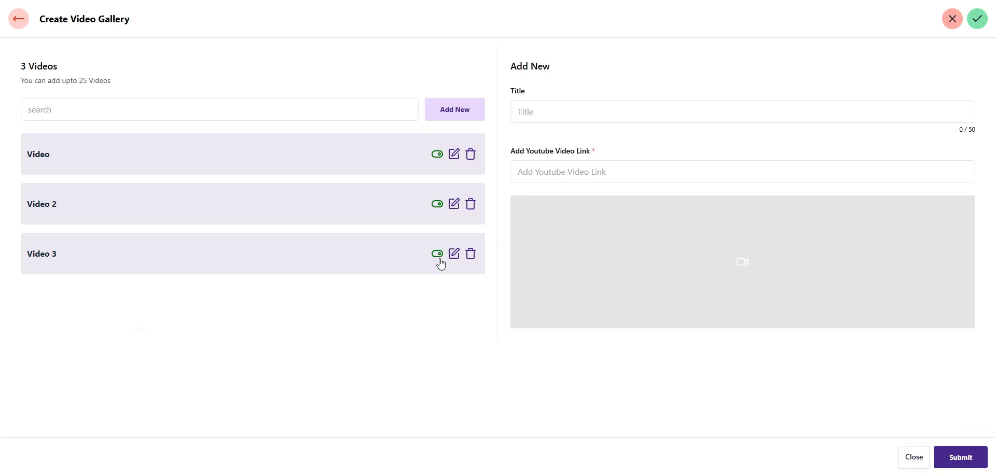
{"action": "left_click", "coordinate": [437, 256]}
{"action": "left_click", "coordinate": [437, 255]}
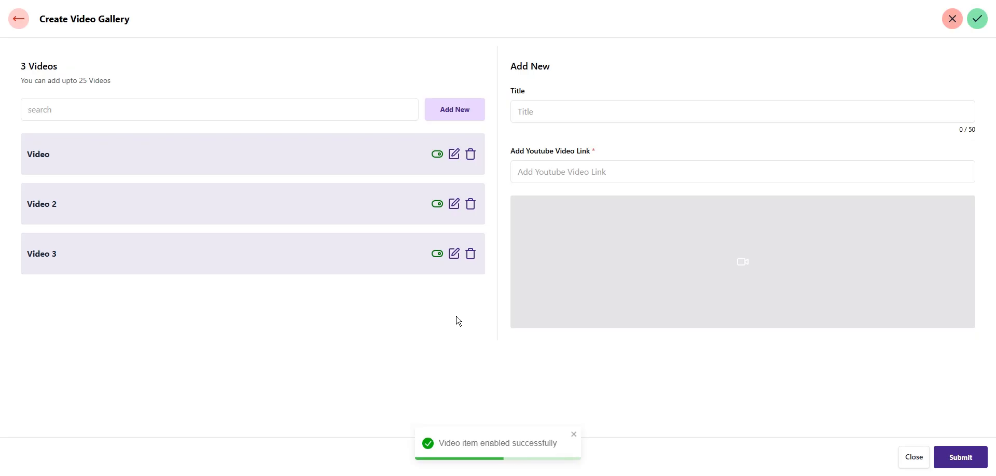
{"action": "left_click", "coordinate": [455, 254]}
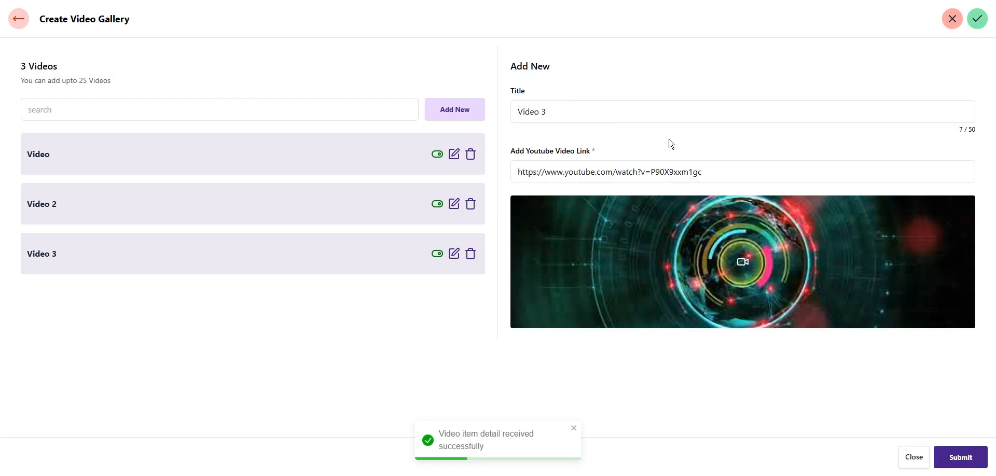
{"action": "left_click", "coordinate": [986, 459]}
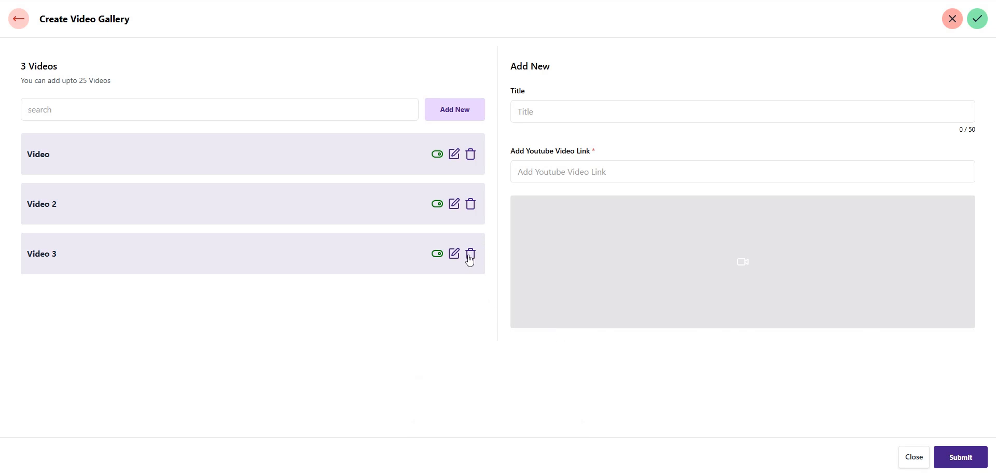
{"action": "left_click", "coordinate": [470, 256]}
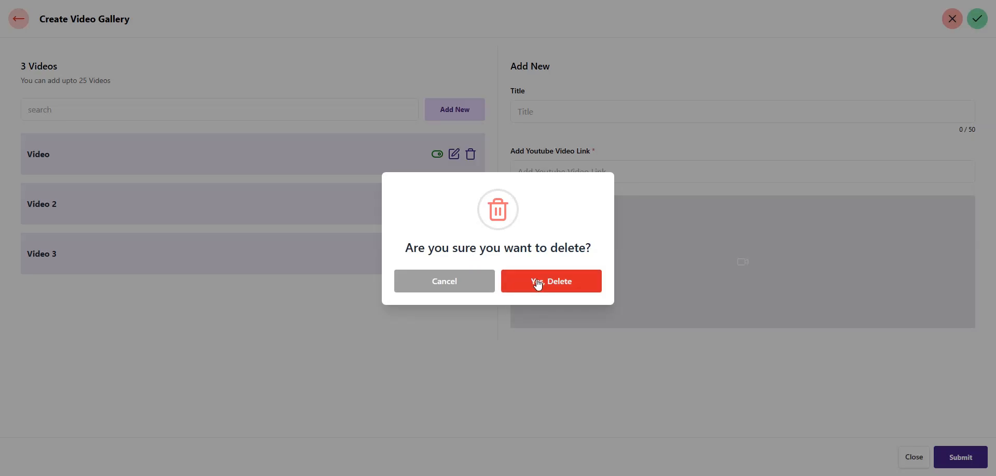
{"action": "left_click", "coordinate": [555, 359]}
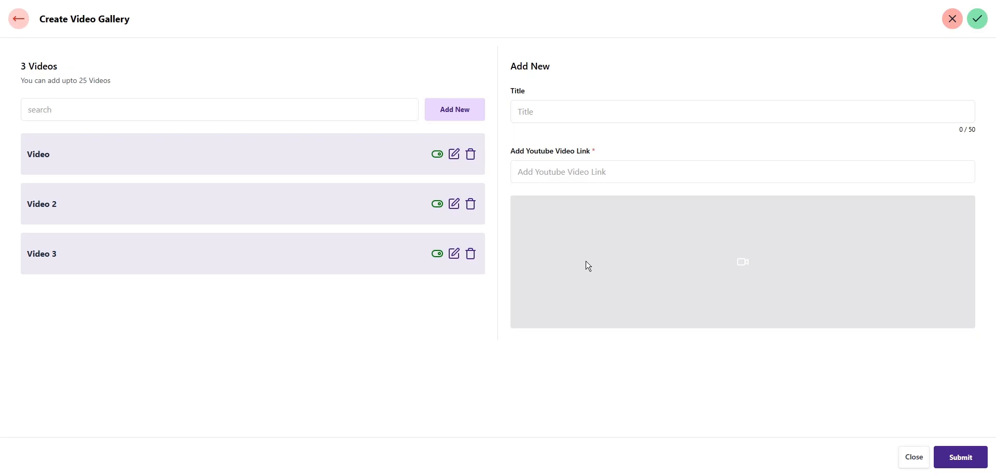
{"action": "left_click", "coordinate": [17, 21]}
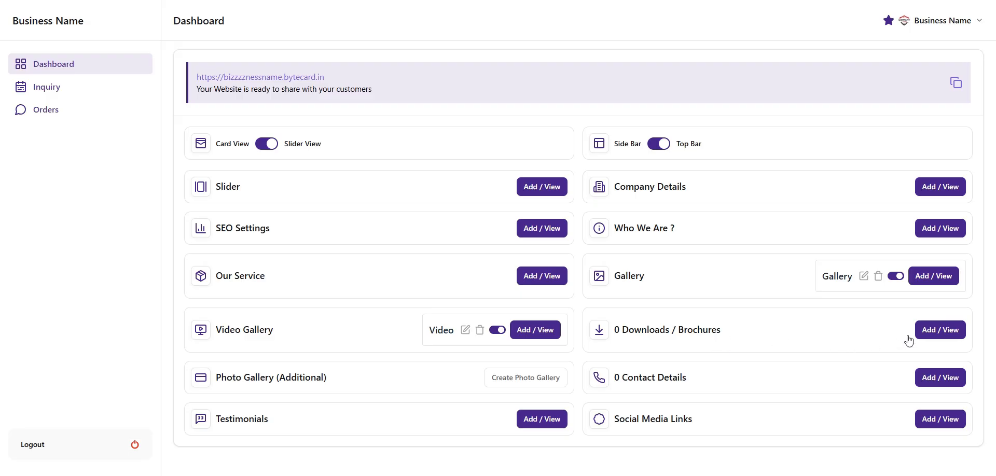
Open Downloads / Brochures and enter 'Broucher' as the new download's title
{"action": "left_click", "coordinate": [932, 330]}
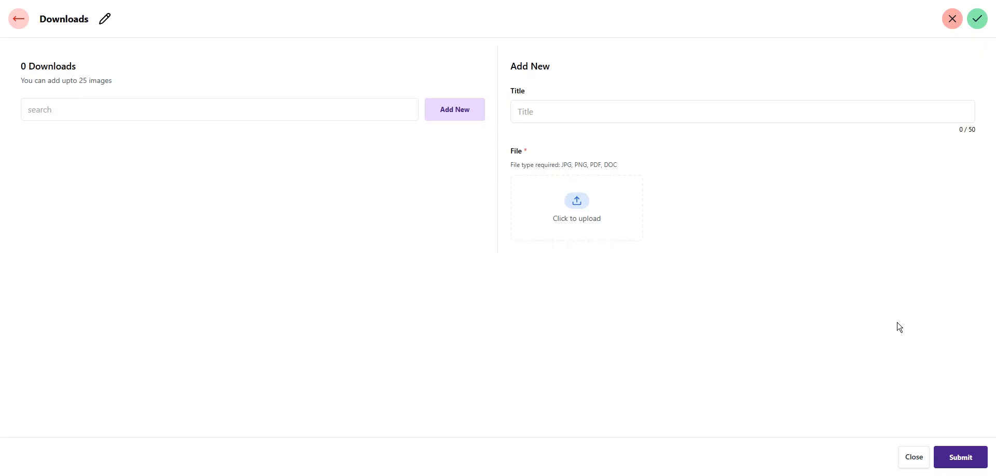
{"action": "left_click", "coordinate": [564, 110]}
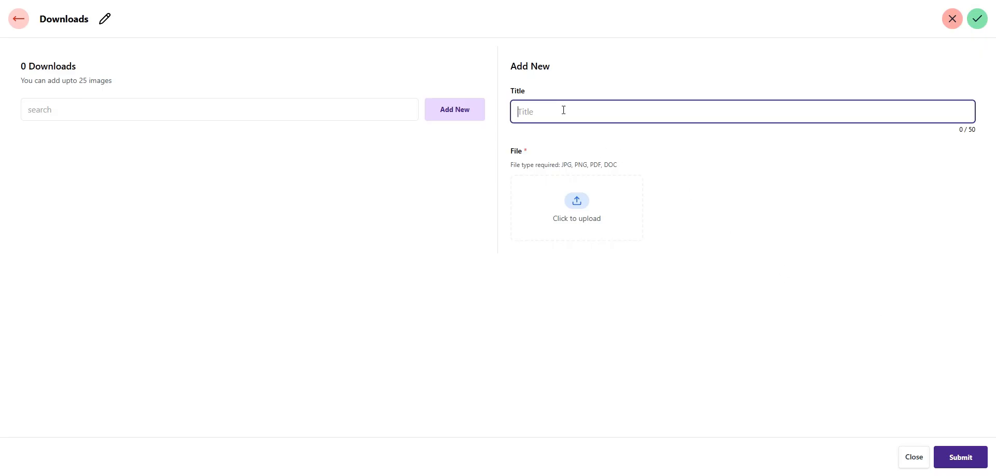
{"action": "type", "text": "Broucher"}
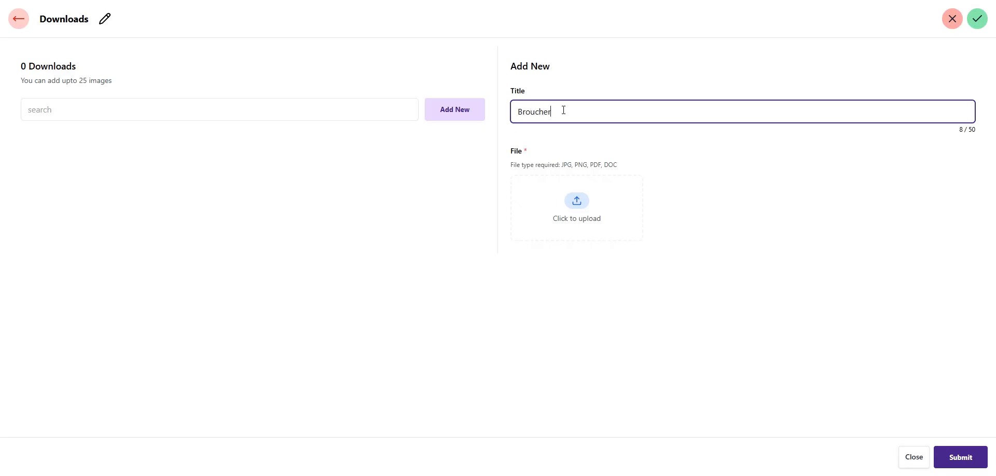
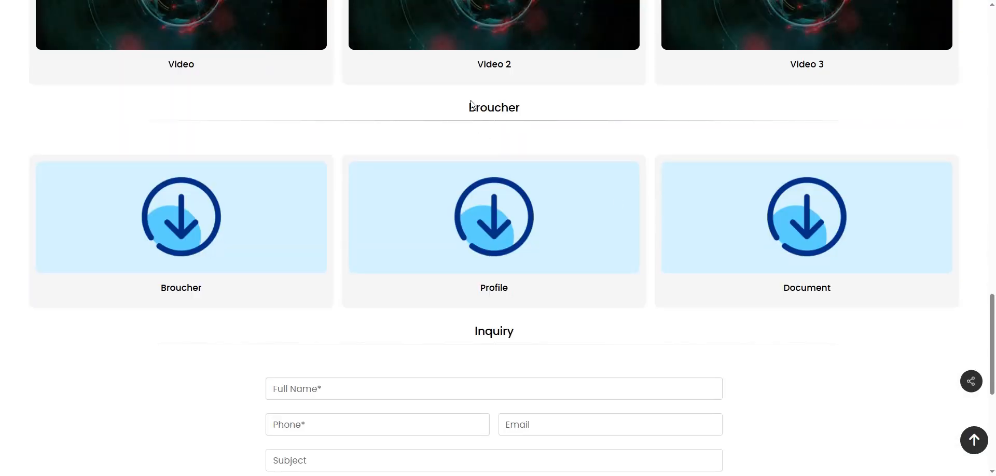
Look over the published business page, then switch back to the admin Dashboard tab
{"action": "left_click_drag", "start_coordinate": [471, 106], "coordinate": [529, 113]}
{"action": "scroll", "coordinate": [503, 414], "scroll_direction": "up", "scroll_amount": 6}
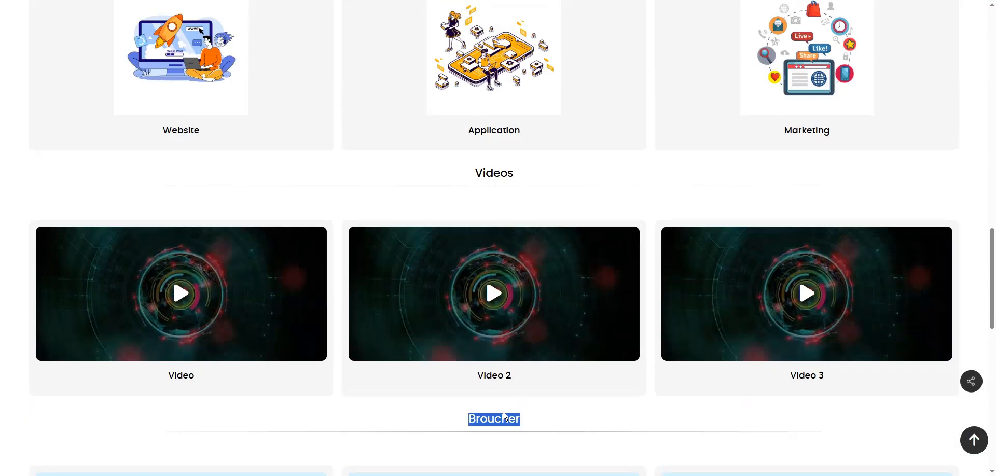
{"action": "scroll", "coordinate": [503, 415], "scroll_direction": "up", "scroll_amount": 15}
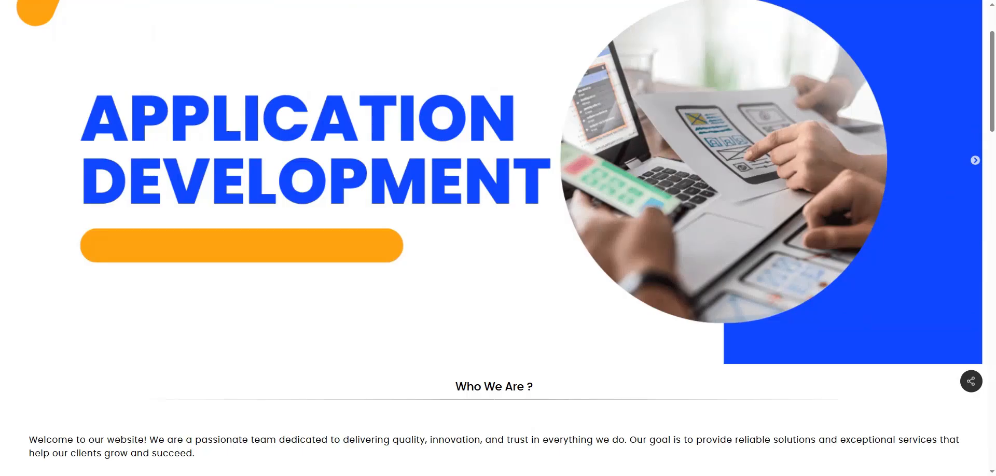
{"action": "key", "text": "ctrl+shift+Tab"}
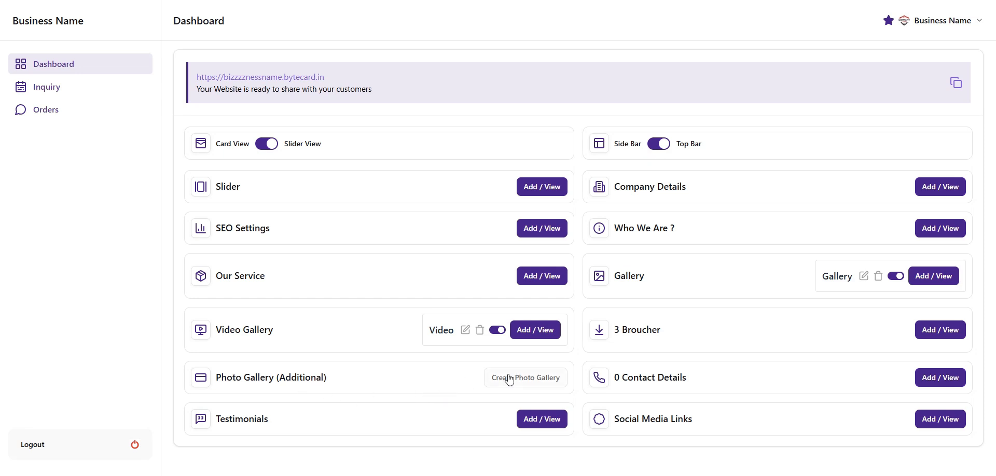
Create an additional photo gallery titled 'Gallery' and open its empty item editor
{"action": "left_click", "coordinate": [525, 383]}
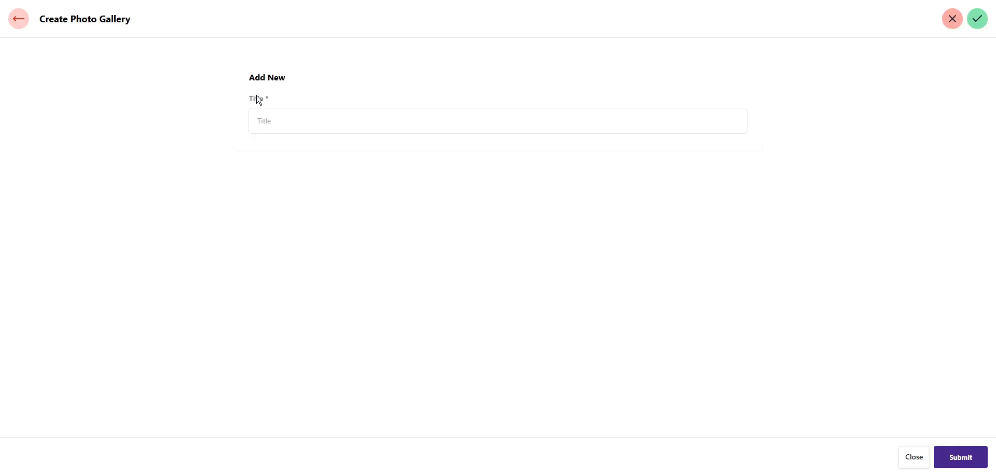
{"action": "left_click", "coordinate": [259, 130]}
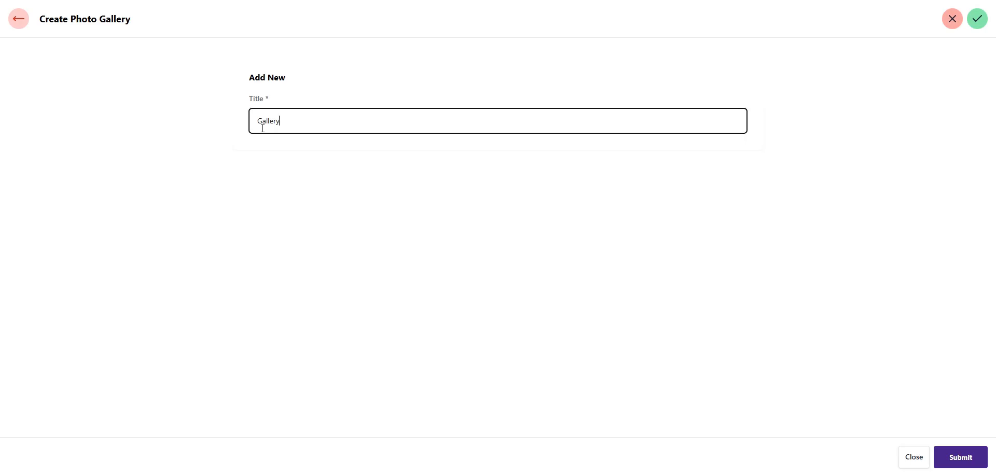
{"action": "left_click", "coordinate": [974, 462]}
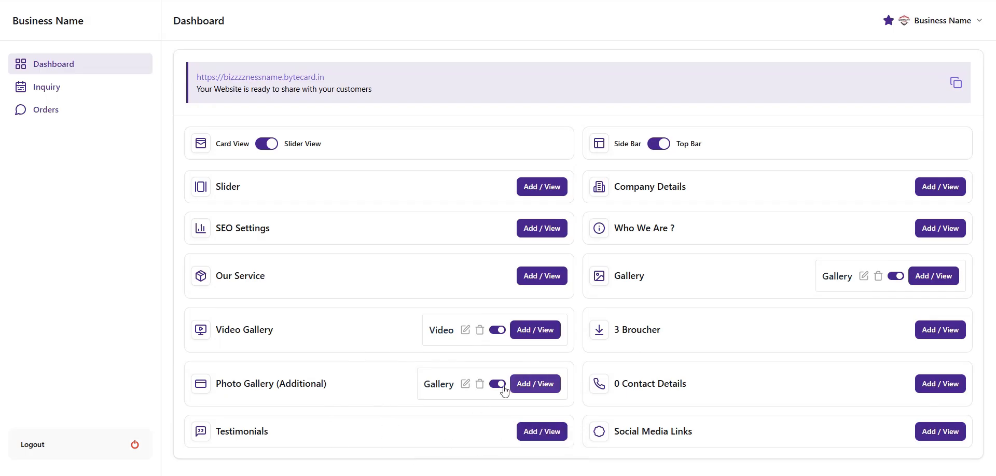
{"action": "left_click", "coordinate": [537, 387]}
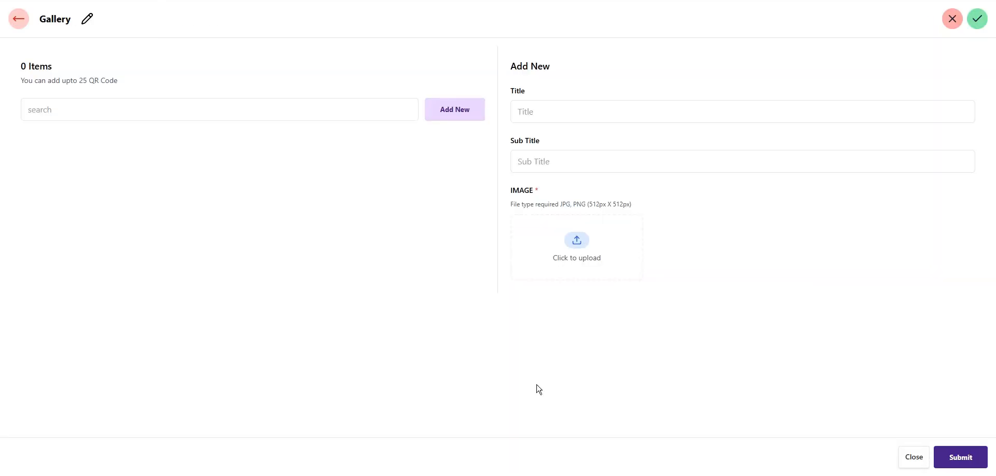
Add a gallery item titled 'Image' with the Ecommece.png picture, then go back to the dashboard
{"action": "left_click", "coordinate": [539, 110]}
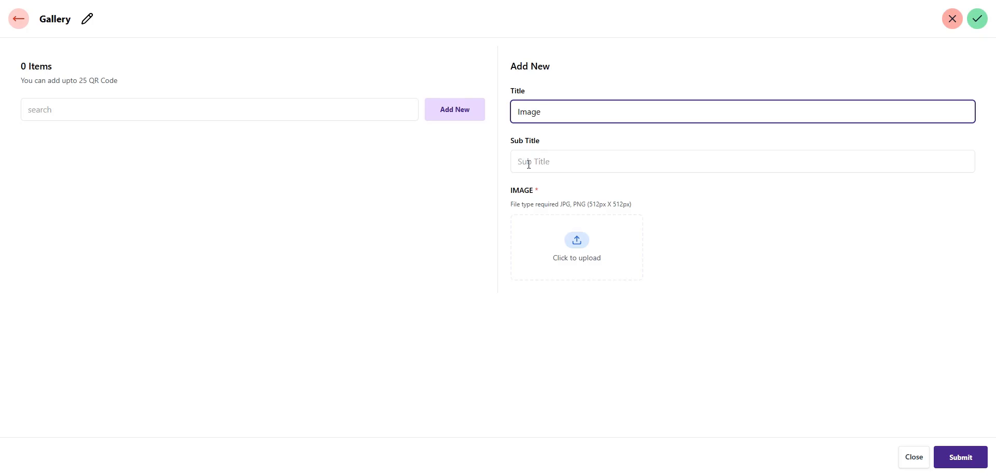
{"action": "left_click", "coordinate": [577, 247]}
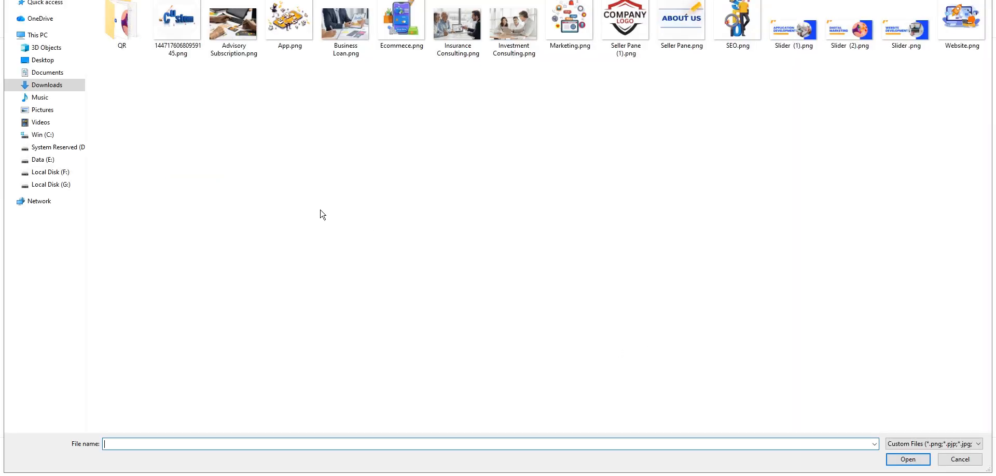
{"action": "double_click", "coordinate": [410, 45]}
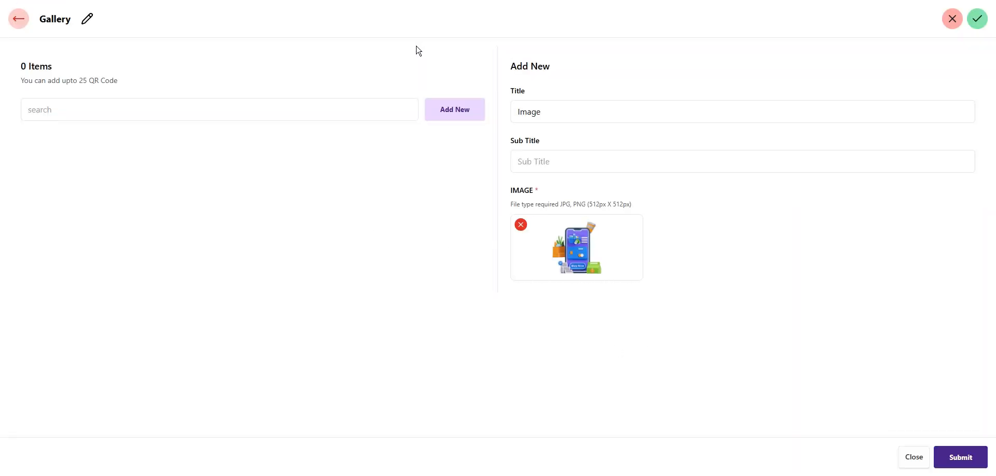
{"action": "left_click", "coordinate": [961, 467]}
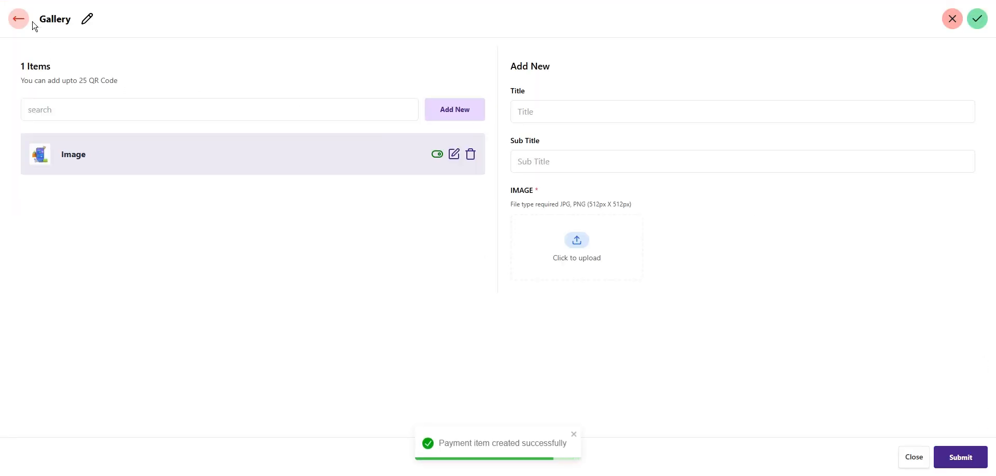
{"action": "left_click", "coordinate": [22, 17]}
{"action": "left_click", "coordinate": [300, 79]}
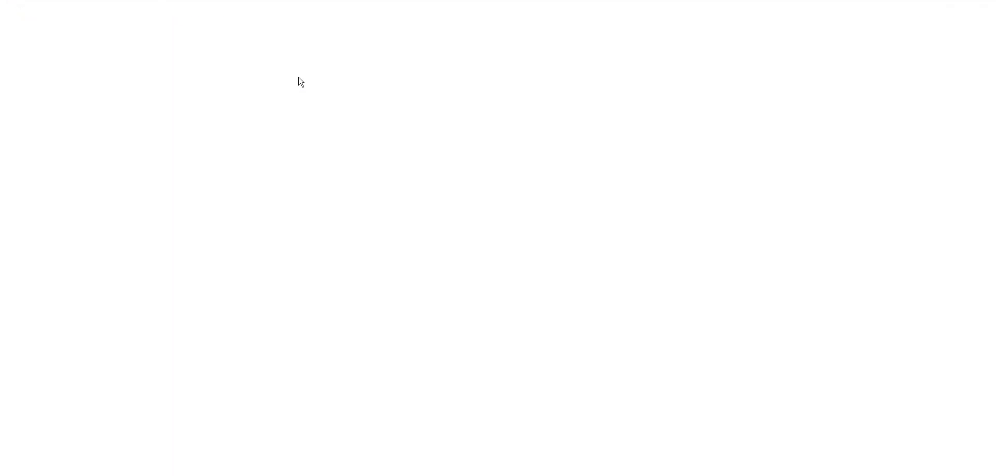
{"action": "scroll", "coordinate": [481, 315], "scroll_direction": "down", "scroll_amount": 8}
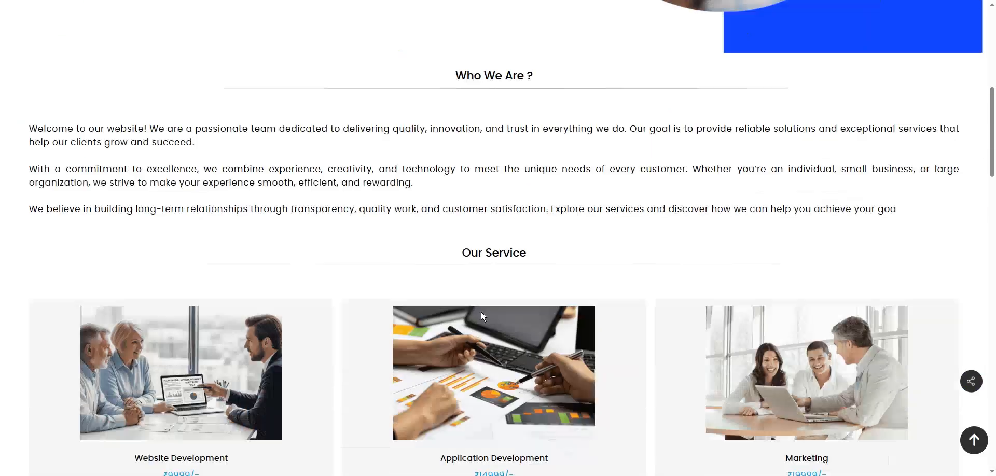
{"action": "scroll", "coordinate": [481, 316], "scroll_direction": "down", "scroll_amount": 15}
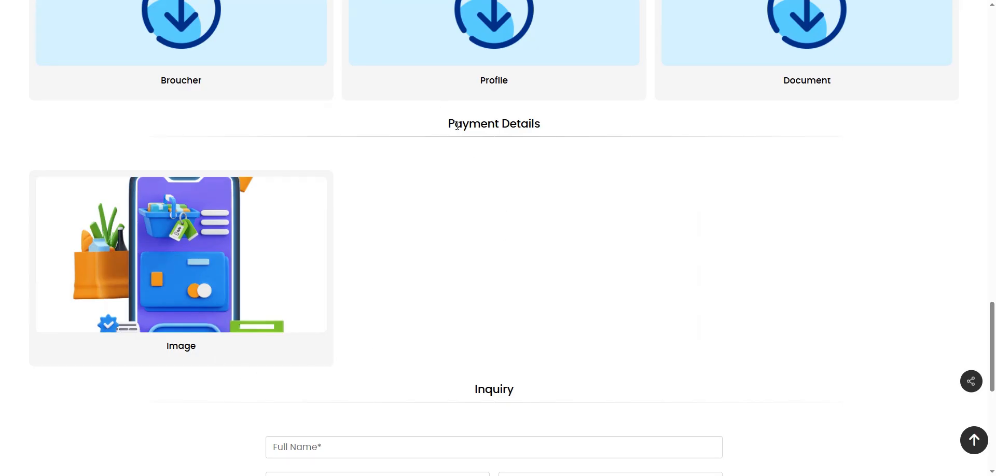
{"action": "left_click_drag", "start_coordinate": [457, 126], "coordinate": [589, 125]}
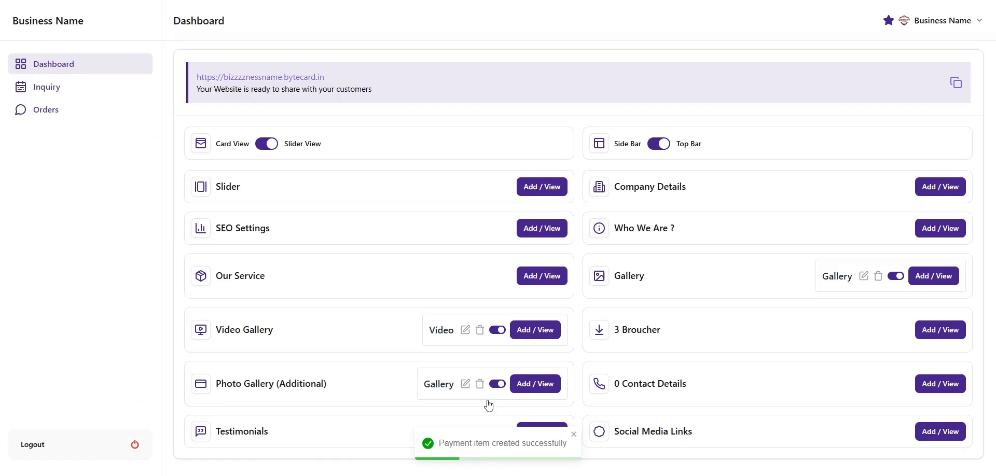
Rename the Gallery section to 'My Profile' and open the live business website
{"action": "left_click", "coordinate": [537, 388]}
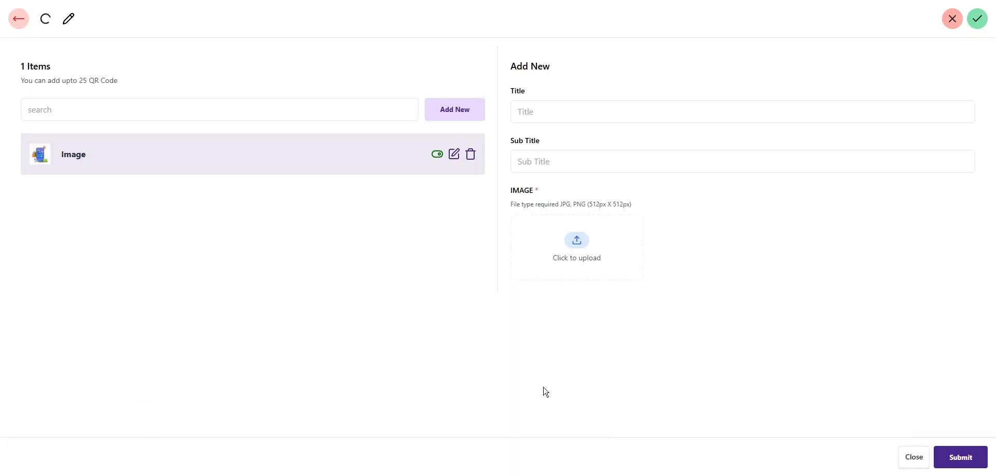
{"action": "left_click", "coordinate": [89, 17]}
{"action": "left_click", "coordinate": [87, 21]}
{"action": "left_click", "coordinate": [165, 20]}
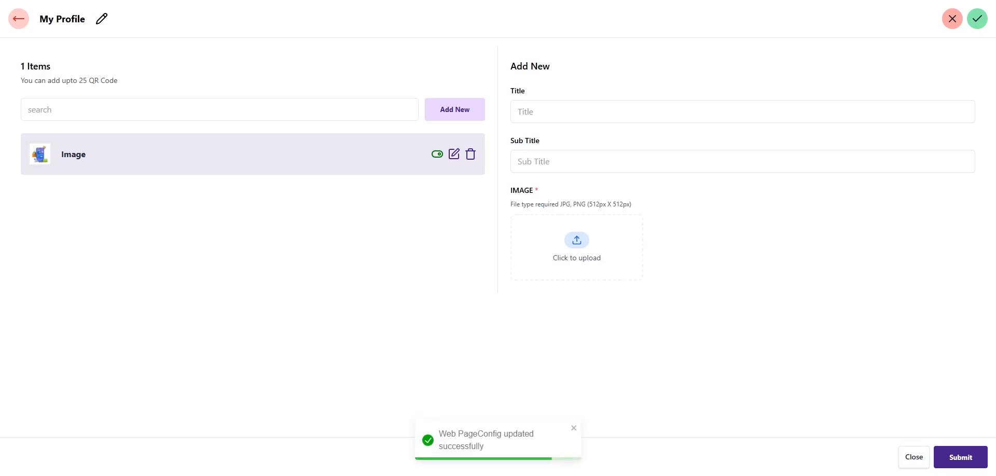
{"action": "left_click", "coordinate": [19, 20]}
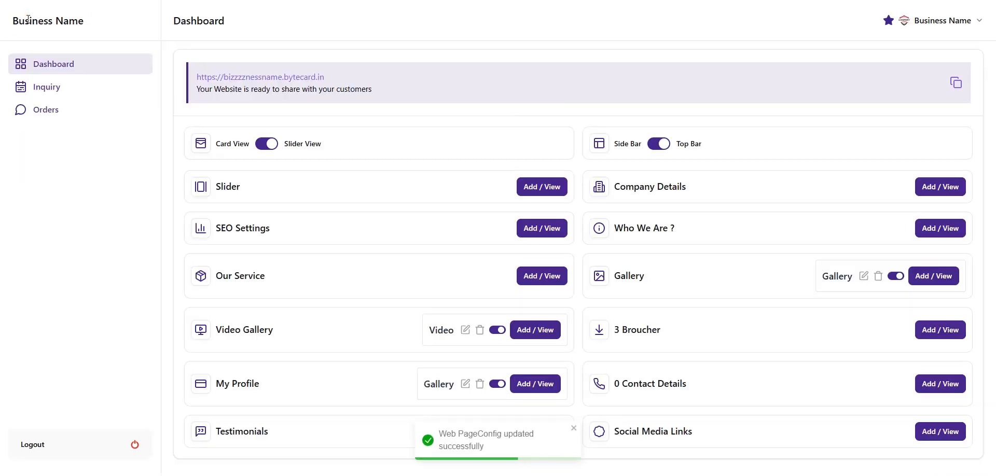
{"action": "left_click", "coordinate": [249, 82]}
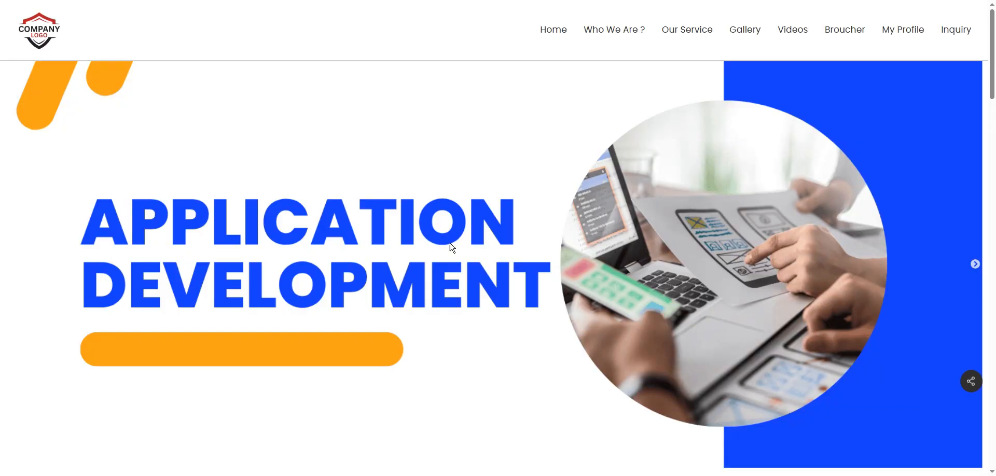
Find the 'My Profile' section heading on the website, then switch back to the Dashboard tab
{"action": "scroll", "coordinate": [452, 248], "scroll_direction": "down", "scroll_amount": 20}
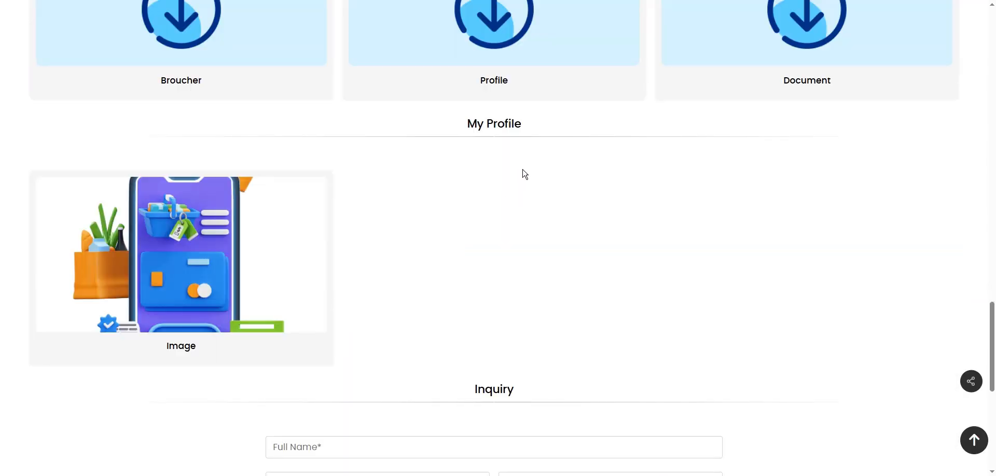
{"action": "scroll", "coordinate": [507, 161], "scroll_direction": "down", "scroll_amount": 1}
{"action": "scroll", "coordinate": [508, 162], "scroll_direction": "up", "scroll_amount": 1}
{"action": "left_click_drag", "start_coordinate": [463, 124], "coordinate": [549, 130]}
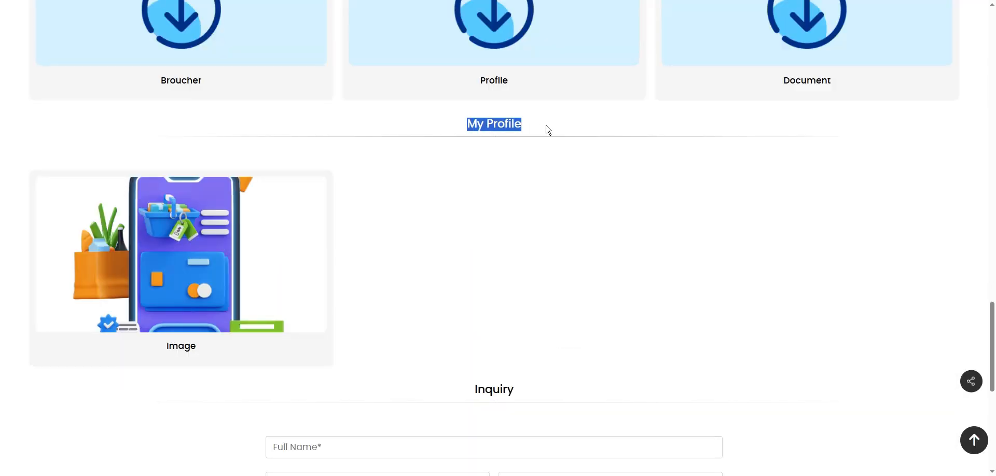
{"action": "left_click", "coordinate": [528, 267]}
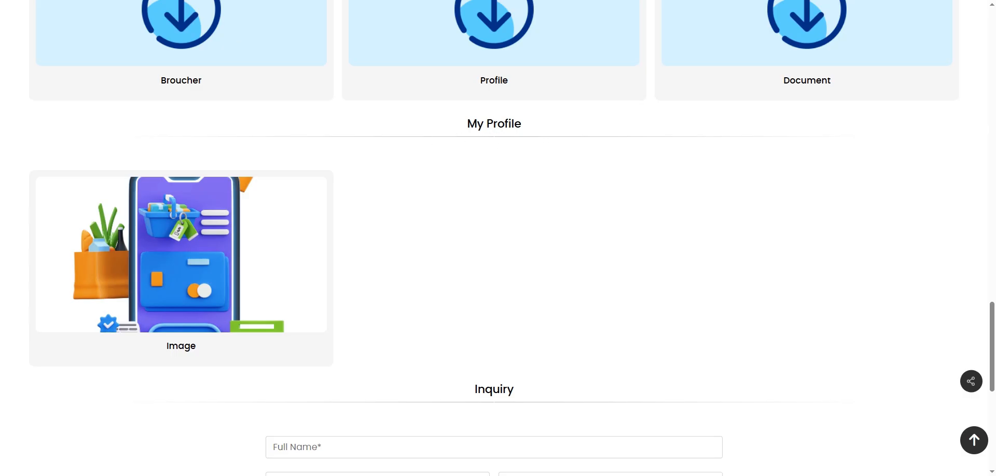
{"action": "left_click", "coordinate": [125, 0]}
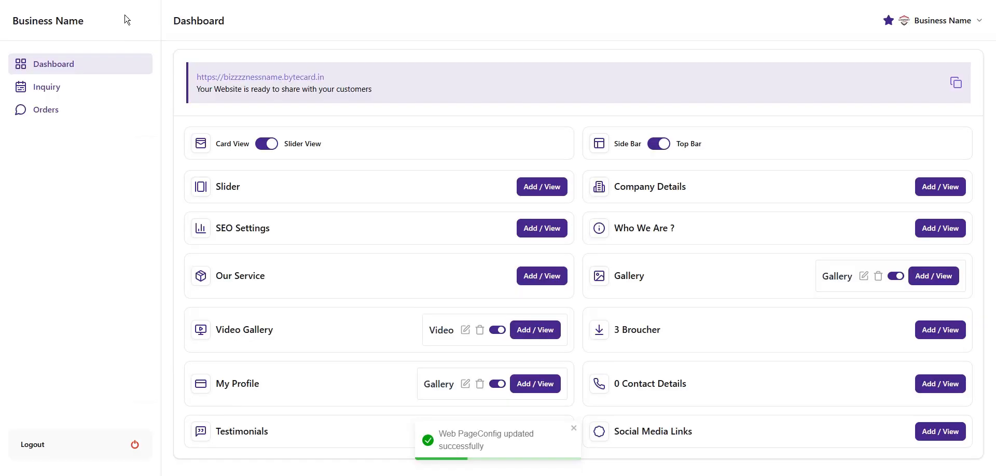
Rename the My Profile section back to 'Gallery'
{"action": "left_click", "coordinate": [551, 390]}
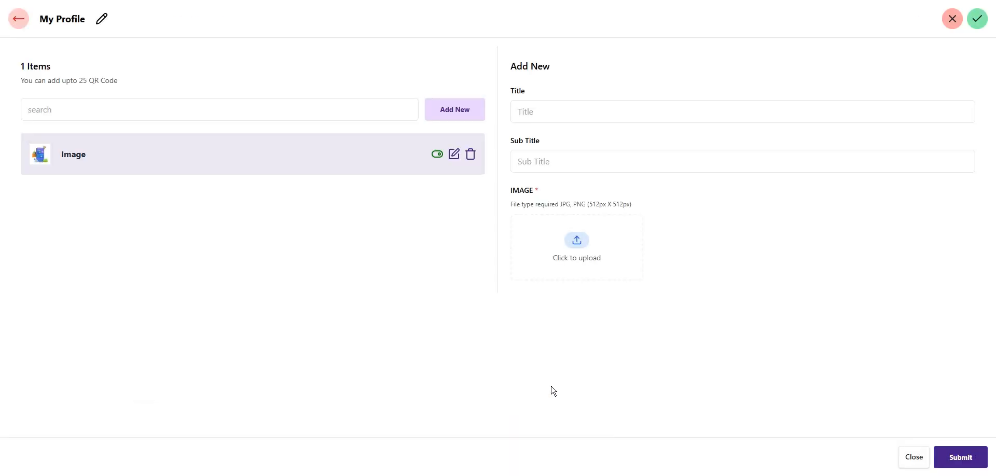
{"action": "left_click", "coordinate": [100, 23]}
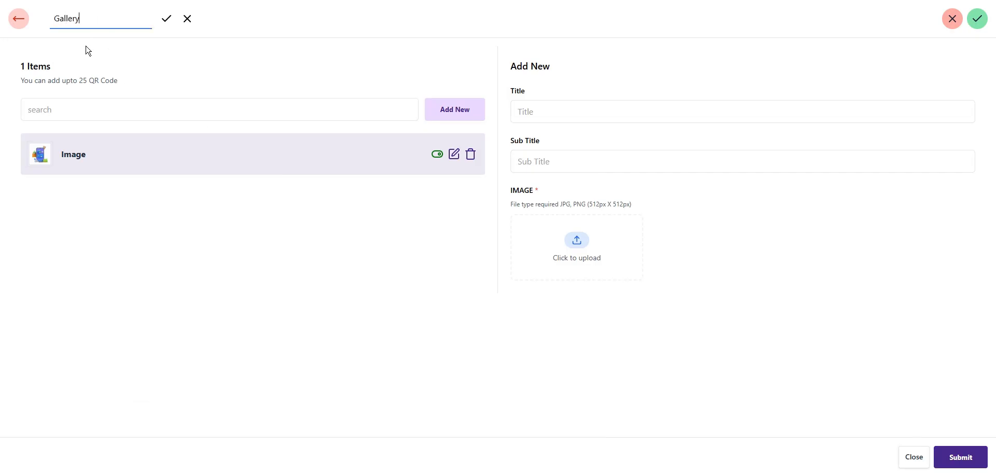
{"action": "left_click", "coordinate": [167, 19]}
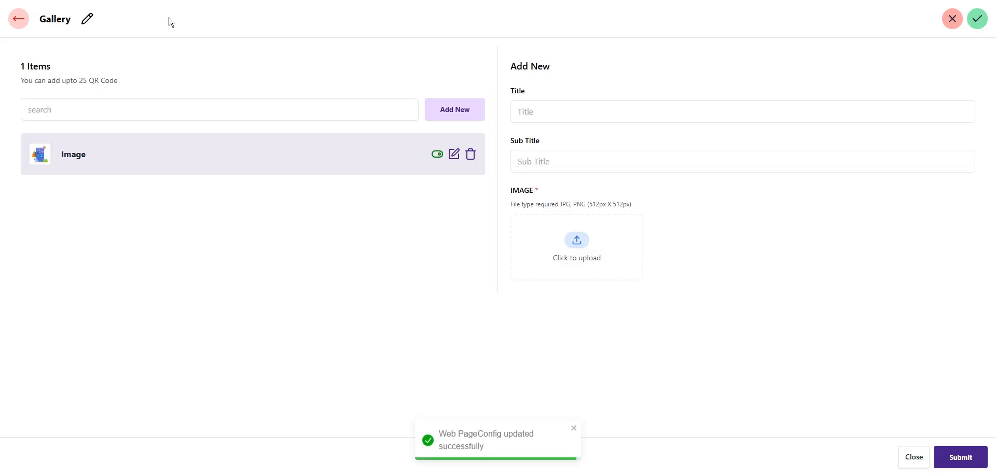
Add a gallery item 'Image 2' with the SEO.png picture
{"action": "left_click", "coordinate": [538, 109]}
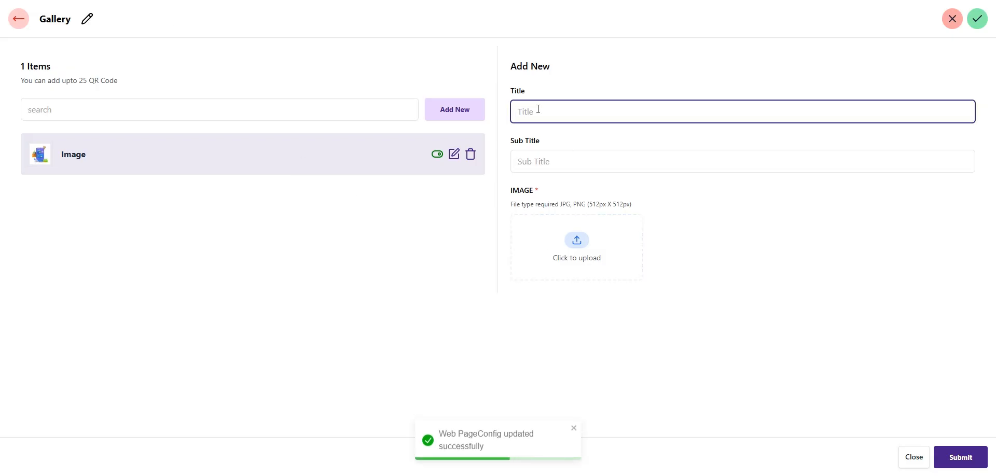
{"action": "type", "text": "Image 2"}
{"action": "left_click", "coordinate": [575, 259]}
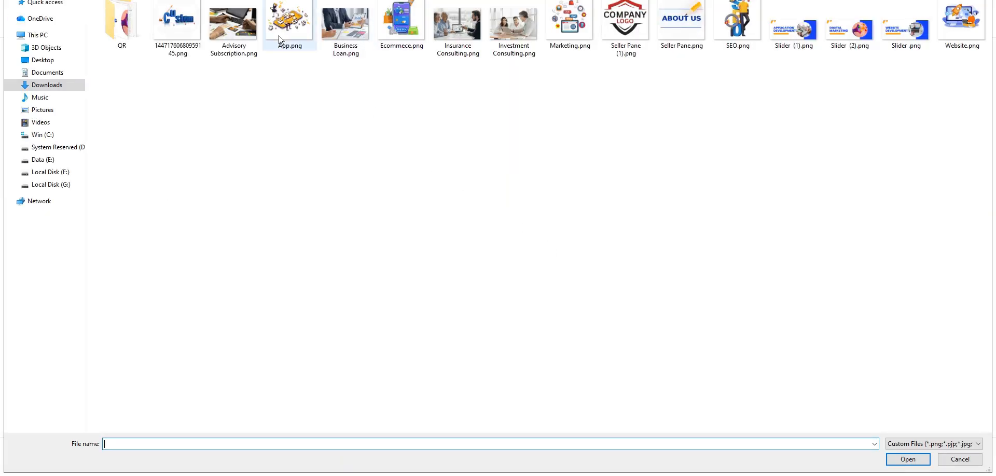
{"action": "double_click", "coordinate": [739, 36]}
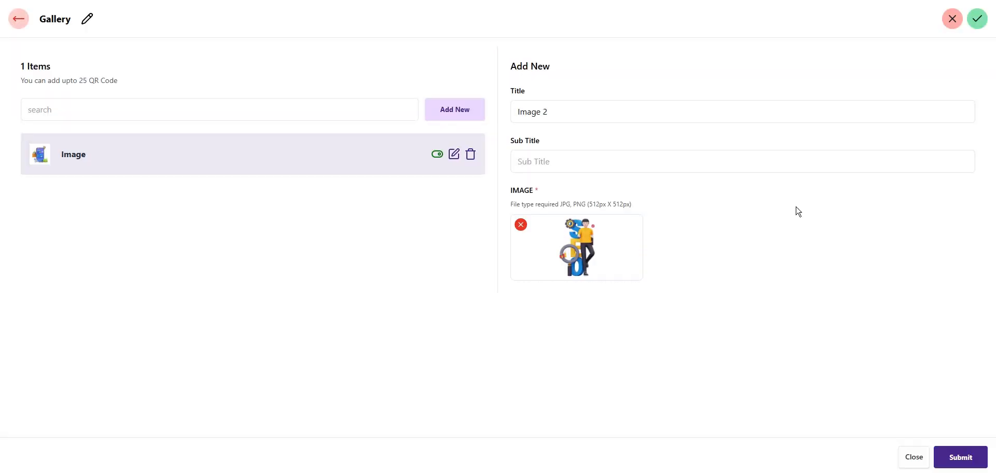
{"action": "left_click", "coordinate": [954, 461]}
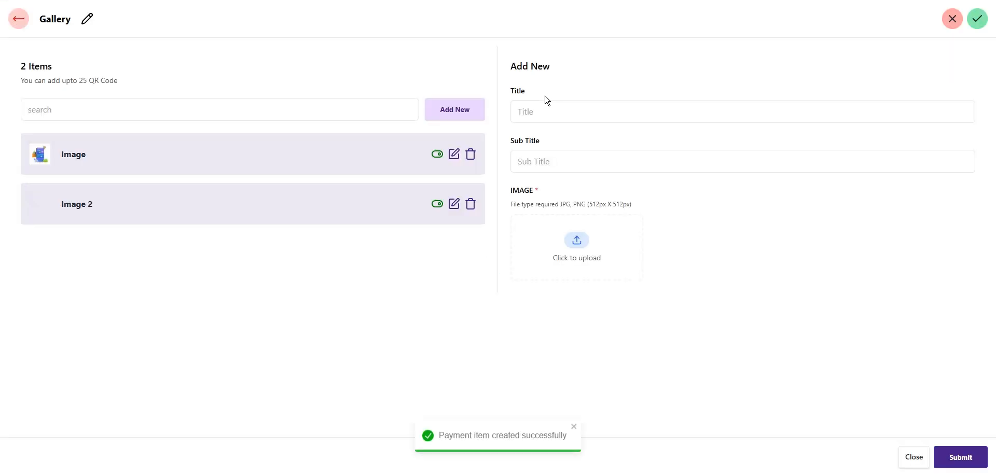
Add a third item 'Image 3' with App.png, then return to the dashboard
{"action": "left_click", "coordinate": [543, 113]}
{"action": "type", "text": "Image 3"}
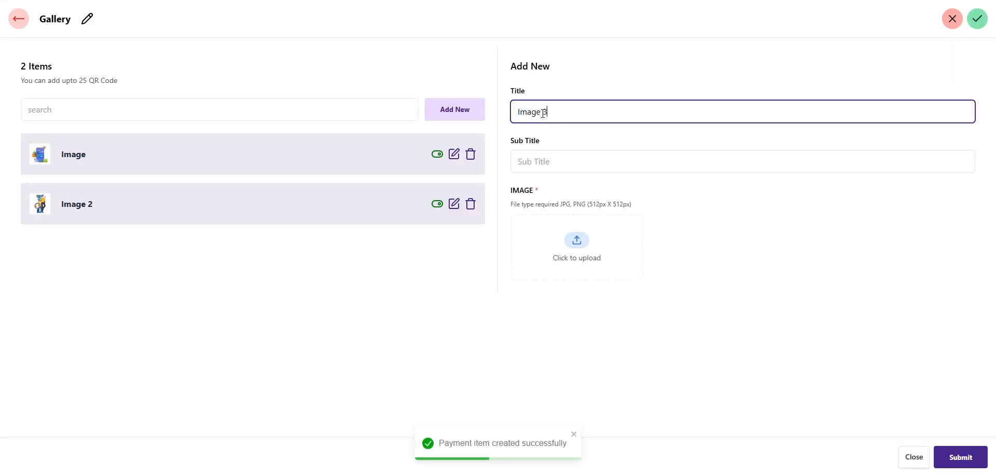
{"action": "left_click", "coordinate": [578, 254]}
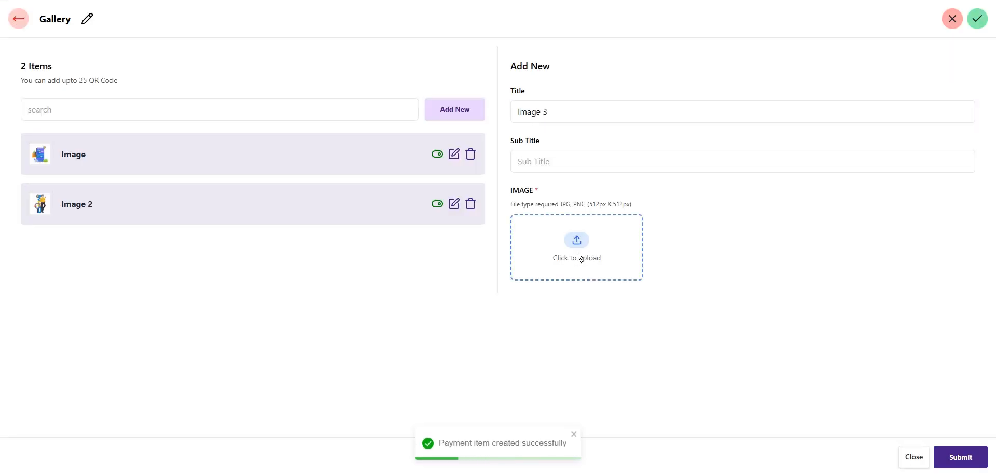
{"action": "double_click", "coordinate": [290, 23]}
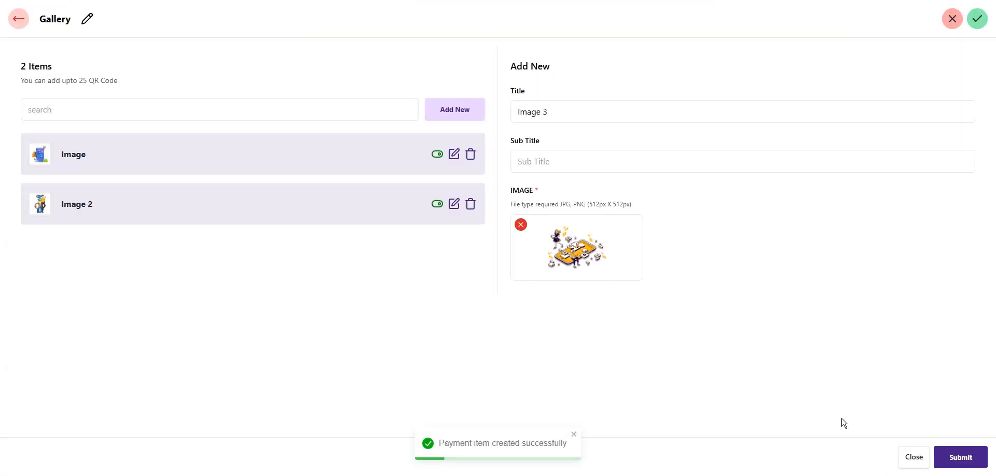
{"action": "left_click", "coordinate": [978, 460]}
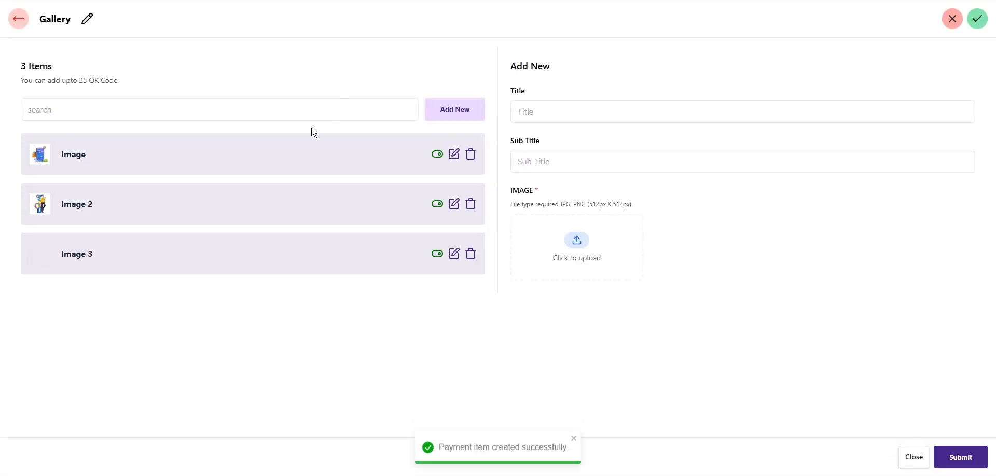
{"action": "left_click", "coordinate": [30, 21]}
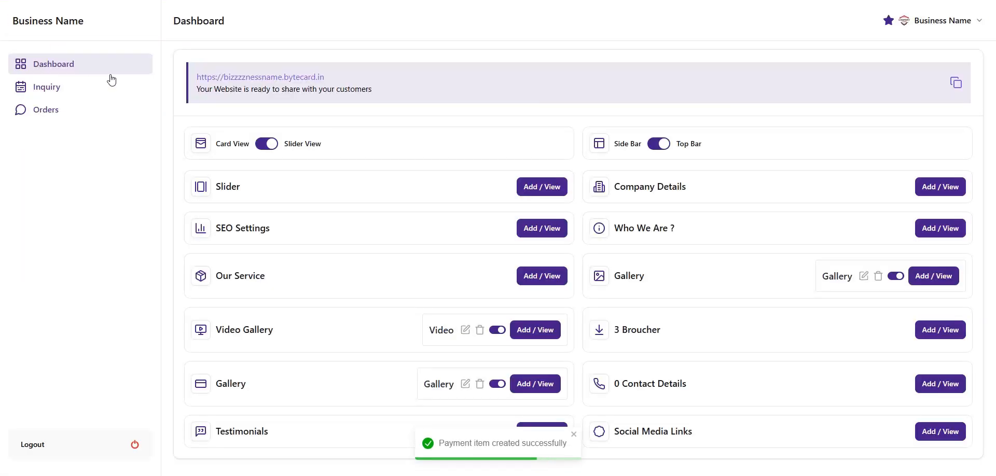
{"action": "left_click", "coordinate": [251, 84]}
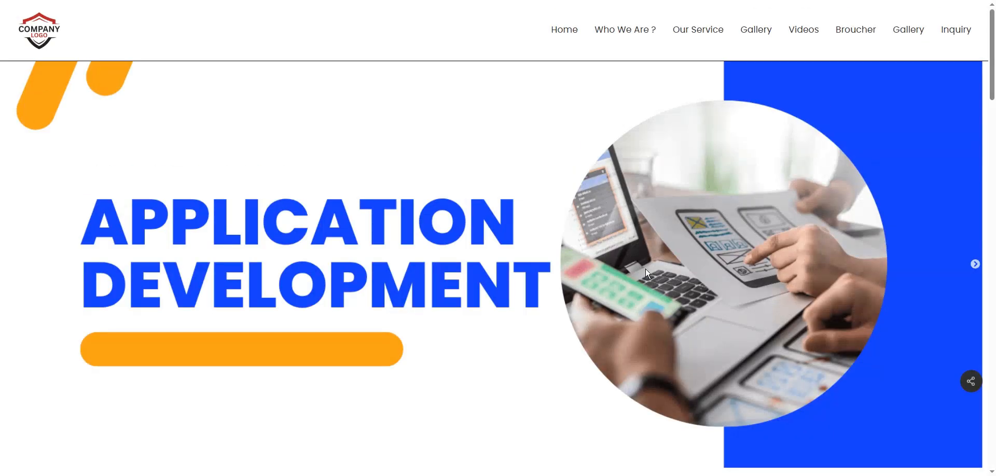
{"action": "scroll", "coordinate": [646, 269], "scroll_direction": "down", "scroll_amount": 15}
{"action": "scroll", "coordinate": [648, 269], "scroll_direction": "down", "scroll_amount": 10}
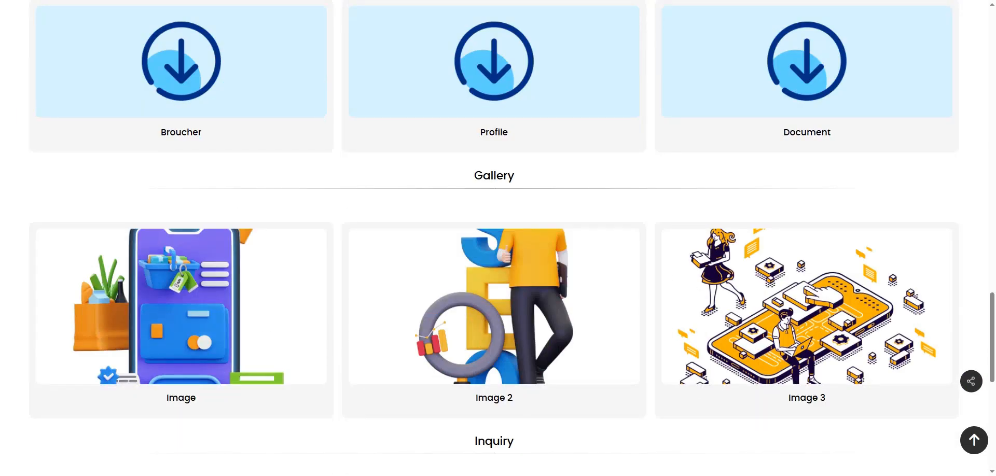
{"action": "left_click", "coordinate": [156, 1]}
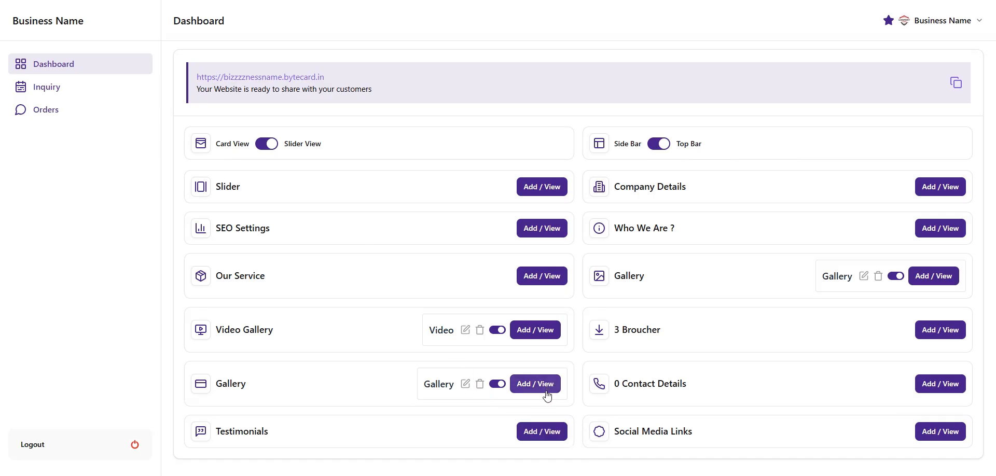
Reorder the Gallery items by dragging, finally putting Image 2 back above Image 3
{"action": "left_click", "coordinate": [535, 384]}
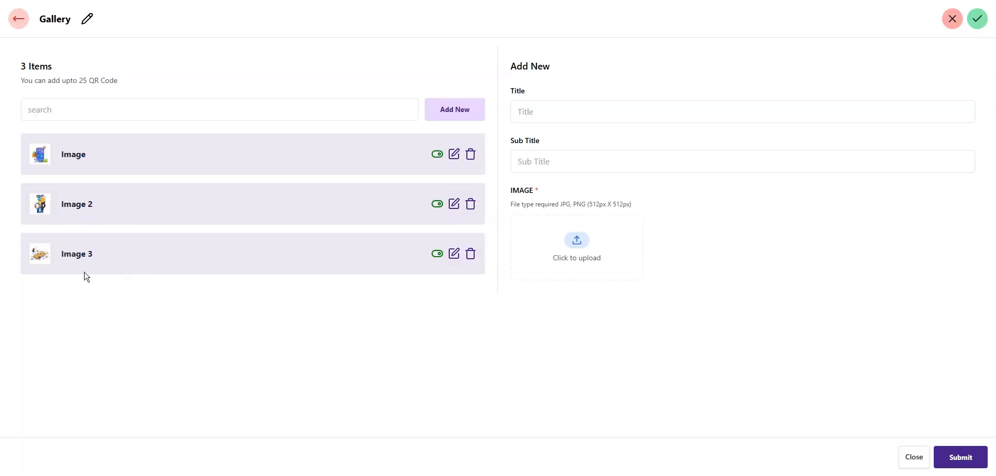
{"action": "left_click_drag", "start_coordinate": [67, 260], "coordinate": [62, 205]}
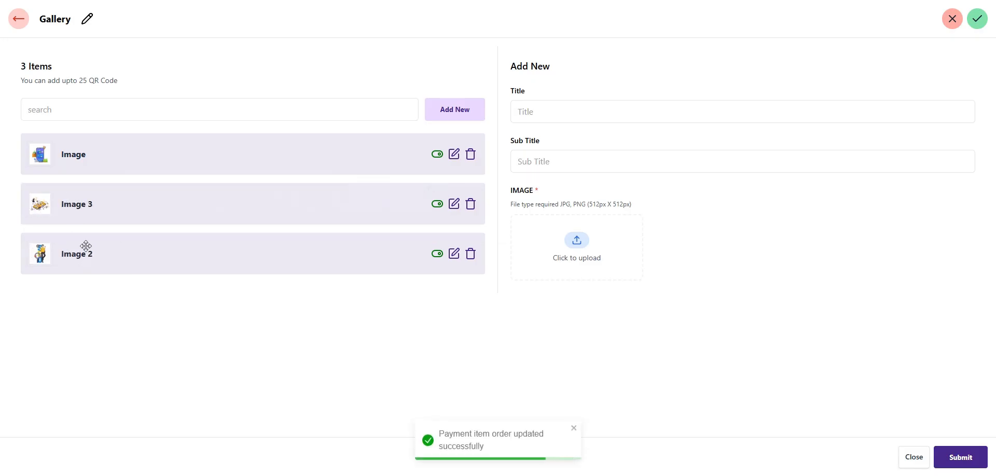
{"action": "left_click_drag", "start_coordinate": [74, 163], "coordinate": [67, 285]}
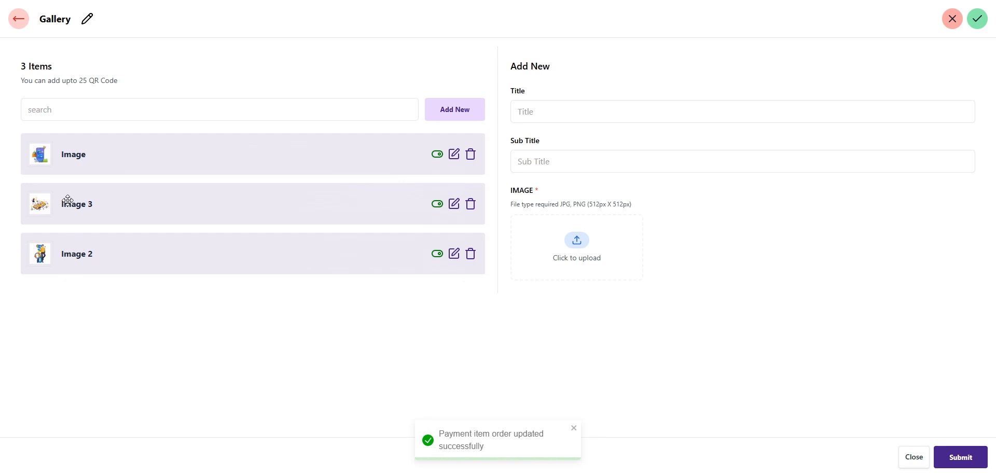
{"action": "left_click_drag", "start_coordinate": [67, 200], "coordinate": [76, 125]}
{"action": "left_click_drag", "start_coordinate": [60, 158], "coordinate": [66, 237]}
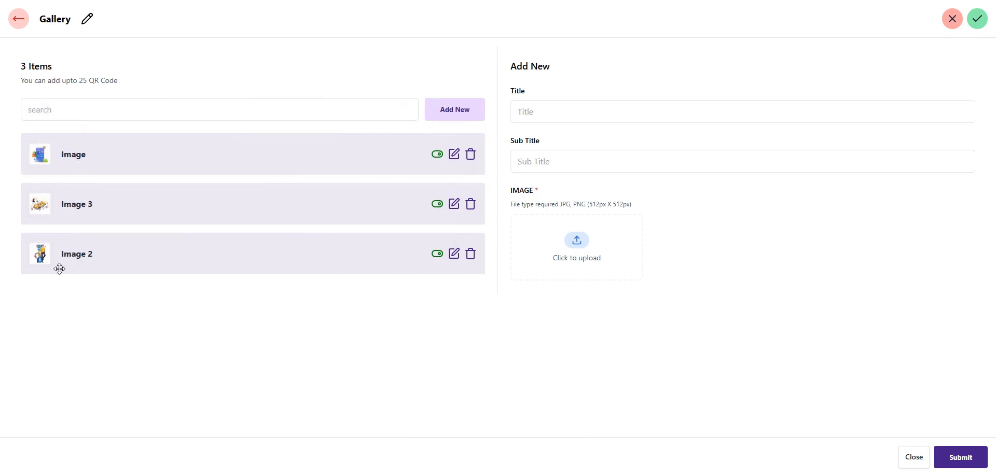
{"action": "left_click_drag", "start_coordinate": [59, 269], "coordinate": [61, 191]}
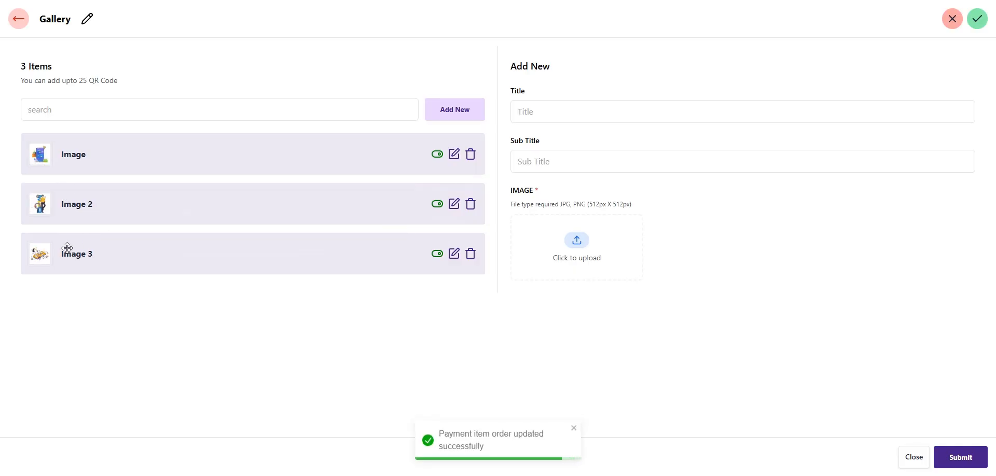
Go back to the Dashboard and open the empty Contact Details branch form
{"action": "left_click", "coordinate": [20, 19]}
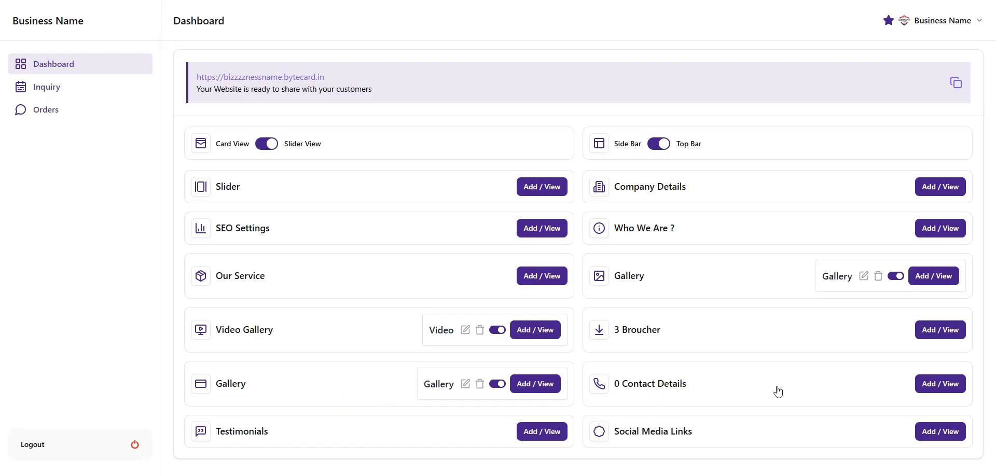
{"action": "left_click", "coordinate": [939, 385]}
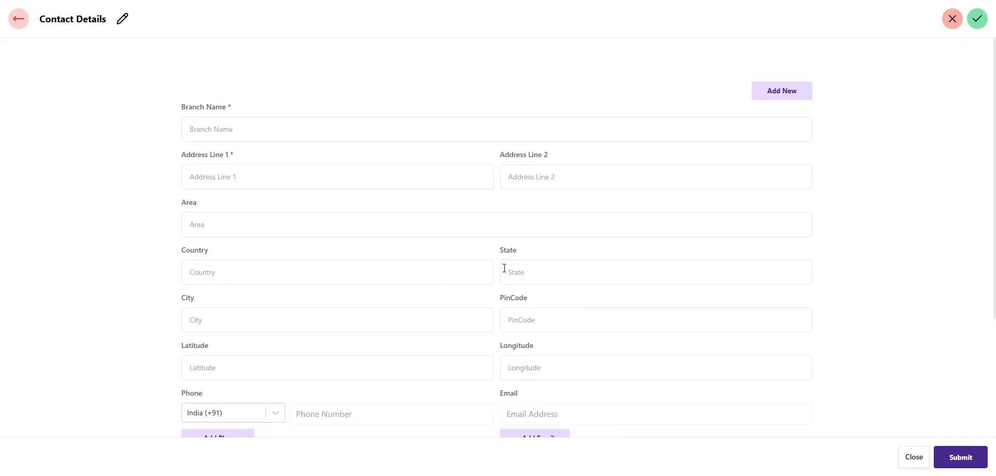
{"action": "scroll", "coordinate": [504, 269], "scroll_direction": "down", "scroll_amount": 3}
{"action": "scroll", "coordinate": [504, 269], "scroll_direction": "up", "scroll_amount": 2}
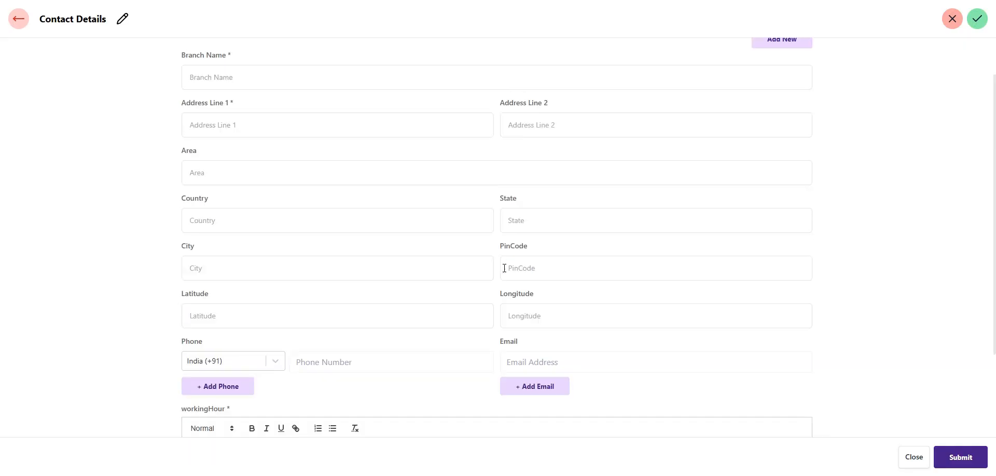
{"action": "scroll", "coordinate": [332, 203], "scroll_direction": "up", "scroll_amount": 1}
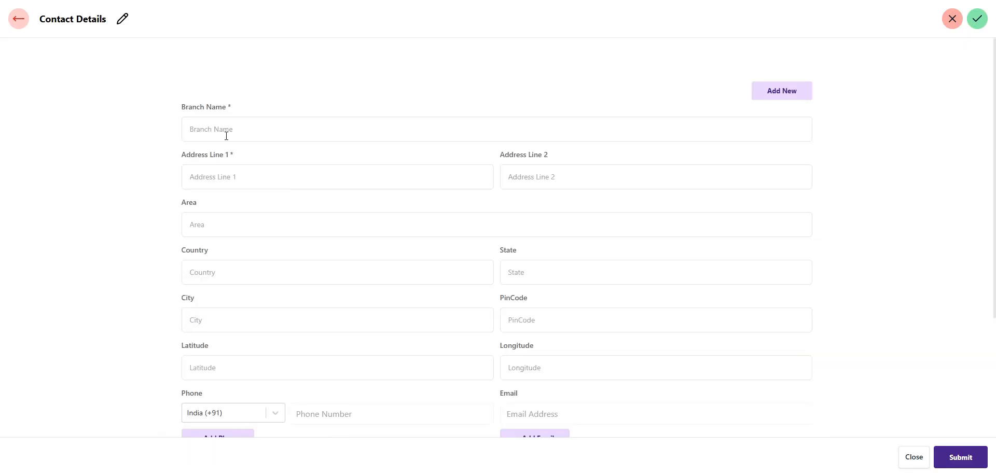
Enter branch name 'Business Name', address lines '123' and 'New Line', and area 'Landmark'
{"action": "left_click", "coordinate": [226, 133]}
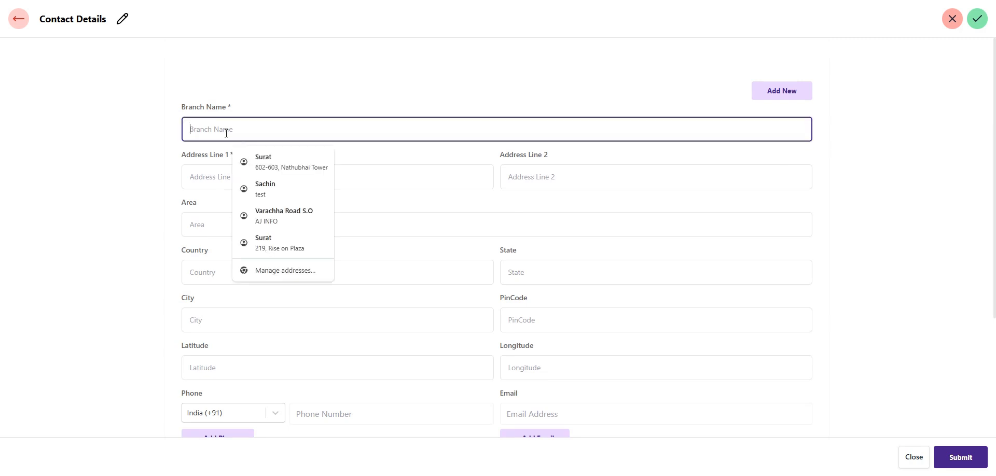
{"action": "type", "text": "Bu"}
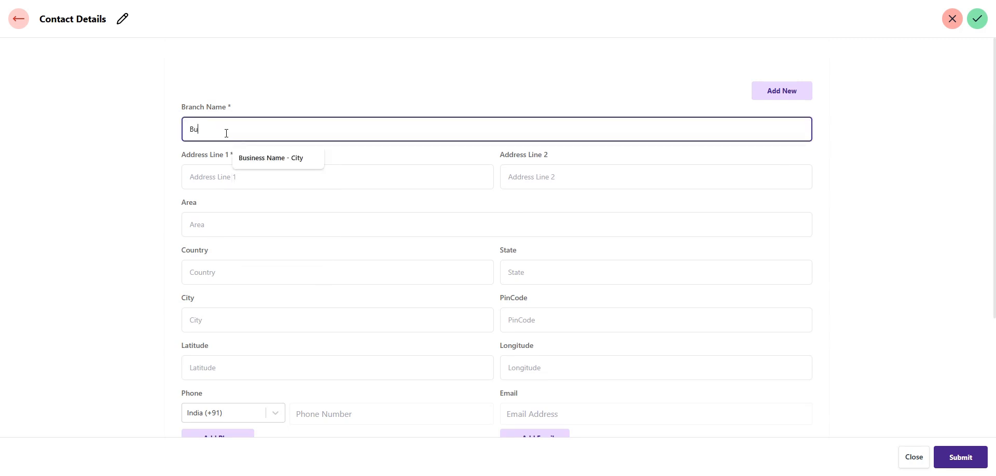
{"action": "type", "text": "Name"}
{"action": "key", "text": "Tab"}
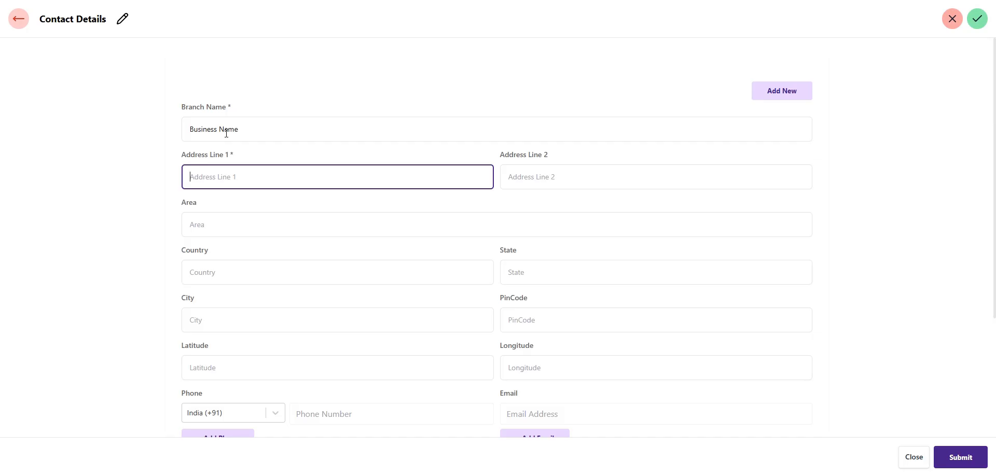
{"action": "type", "text": "123"}
{"action": "key", "text": "Tab"}
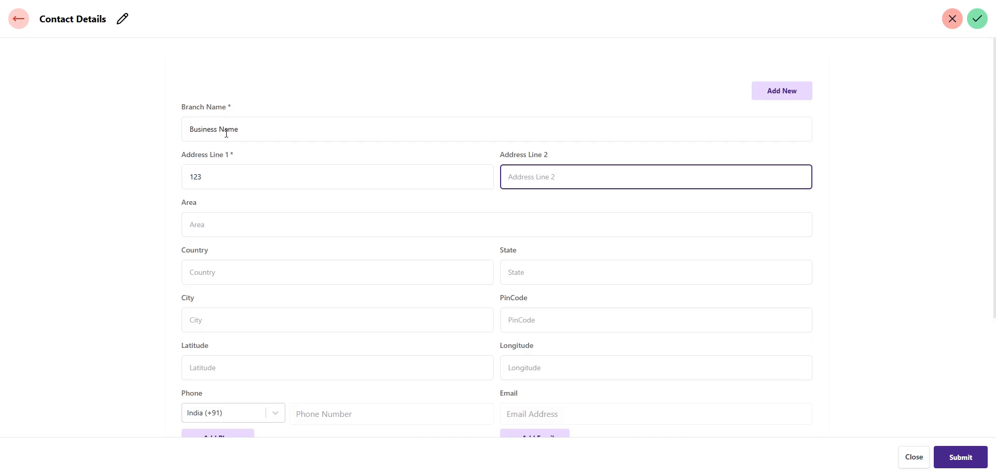
{"action": "type", "text": "New Line"}
{"action": "key", "text": "Tab"}
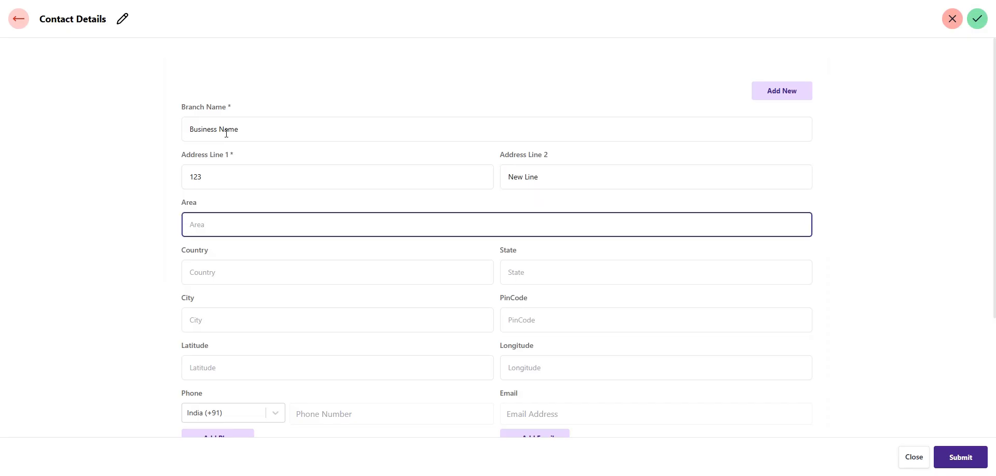
{"action": "type", "text": "L"}
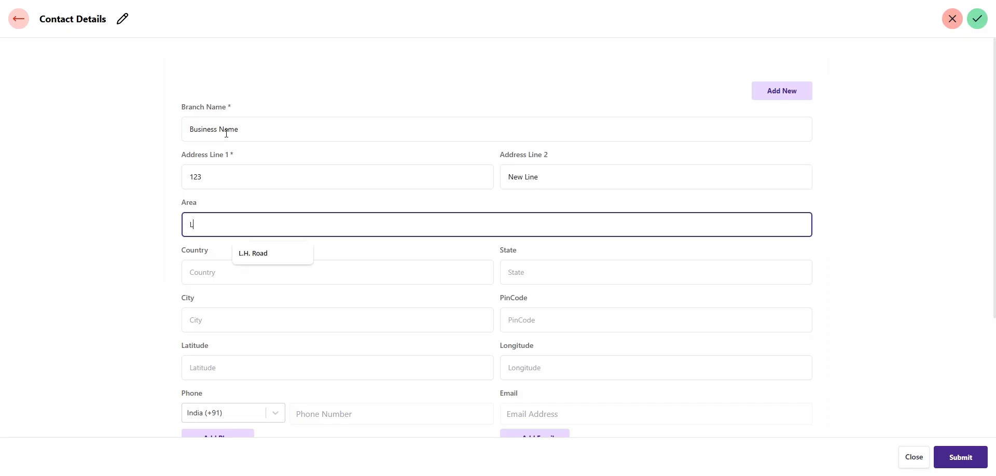
{"action": "type", "text": "andmark"}
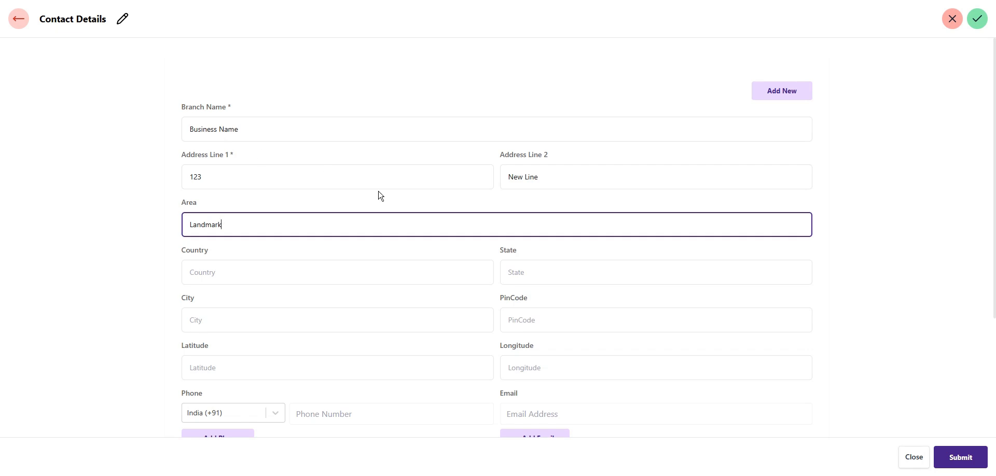
Fill in country 'Country', state 'State', city 'City' and pin code 123456
{"action": "left_click", "coordinate": [315, 277]}
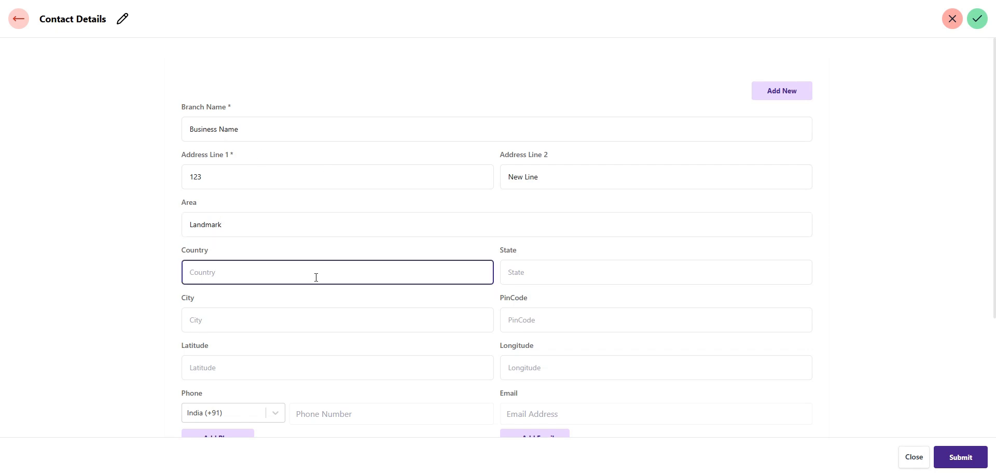
{"action": "type", "text": "Country"}
{"action": "key", "text": "Tab"}
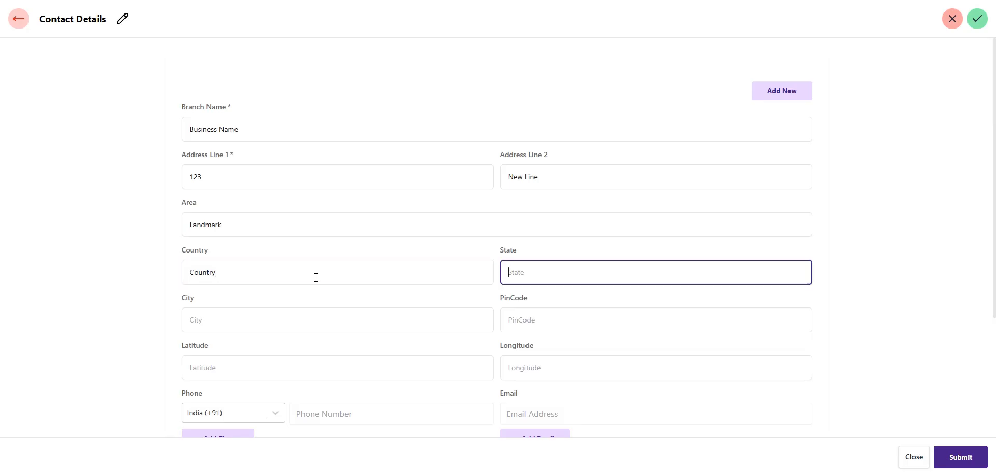
{"action": "type", "text": "State"}
{"action": "key", "text": "Tab"}
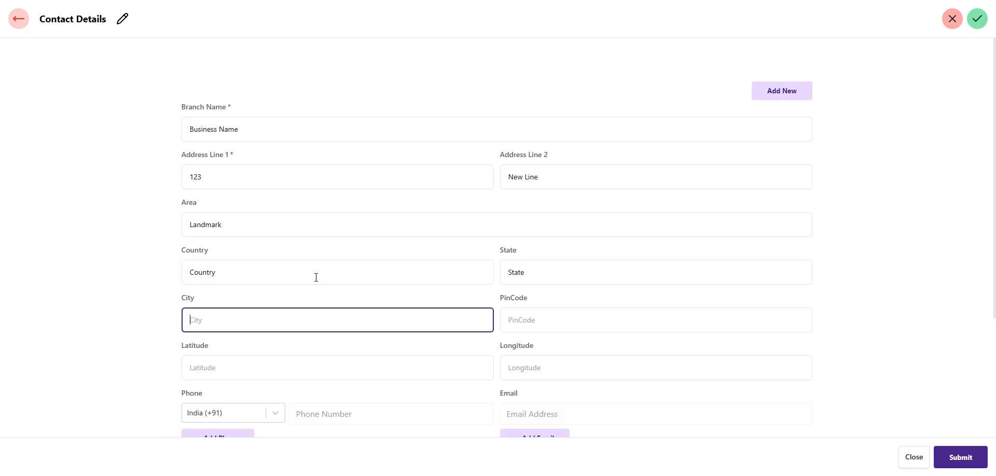
{"action": "type", "text": "City"}
{"action": "key", "text": "Tab"}
{"action": "type", "text": "123456"}
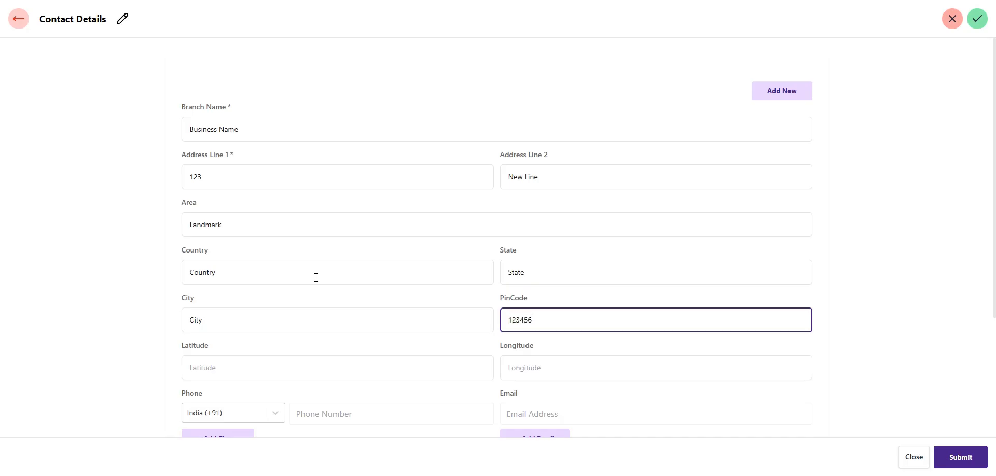
{"action": "scroll", "coordinate": [316, 278], "scroll_direction": "down", "scroll_amount": 1}
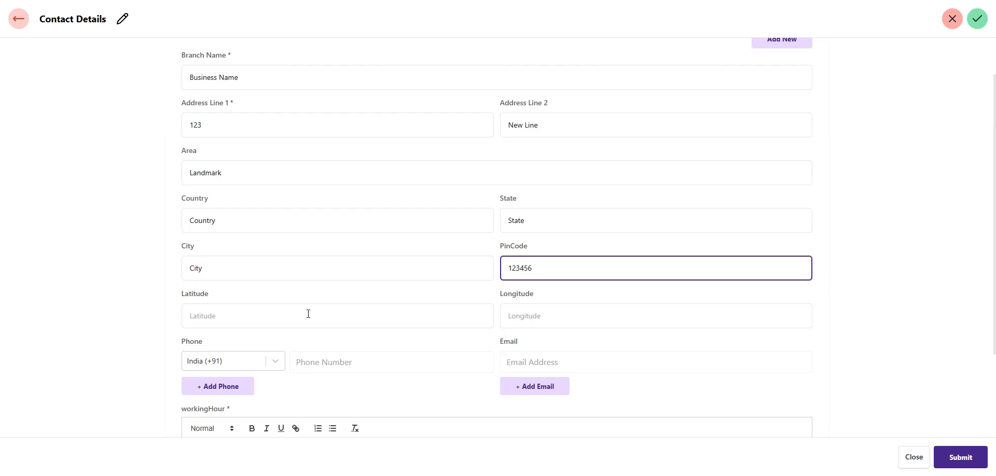
Fill the latitude and longitude fields from the browser's saved values
{"action": "left_click", "coordinate": [308, 314]}
{"action": "left_click", "coordinate": [285, 344]}
{"action": "left_click", "coordinate": [550, 316]}
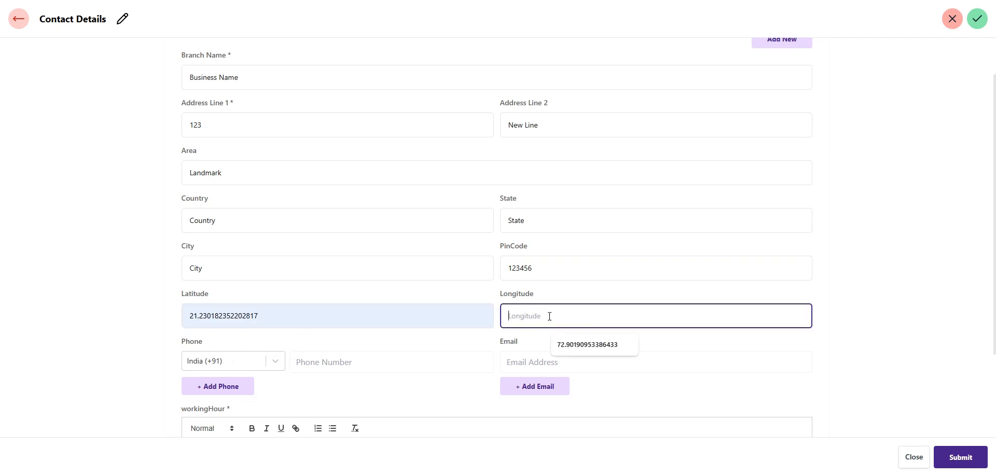
{"action": "left_click", "coordinate": [600, 347]}
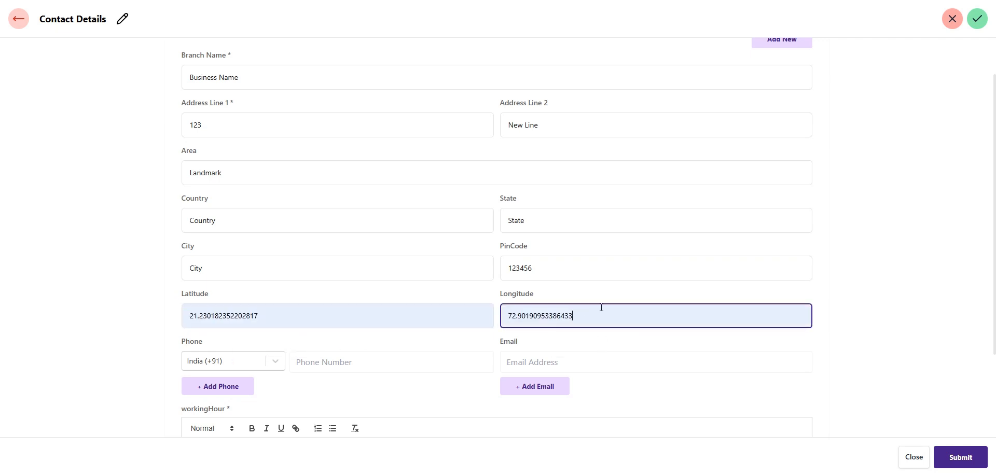
{"action": "scroll", "coordinate": [602, 307], "scroll_direction": "down", "scroll_amount": 1}
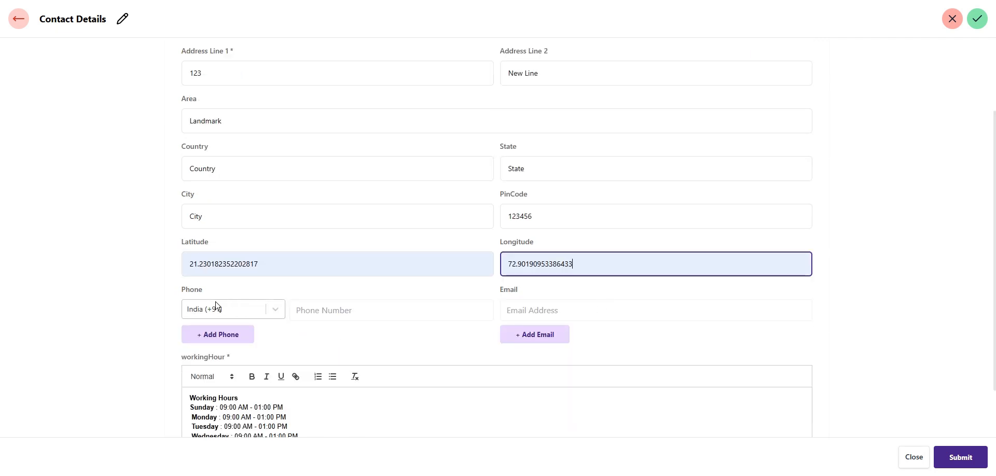
Set the phone country code to +91 and enter two contact phone numbers
{"action": "left_click", "coordinate": [314, 310]}
{"action": "left_click", "coordinate": [220, 311]}
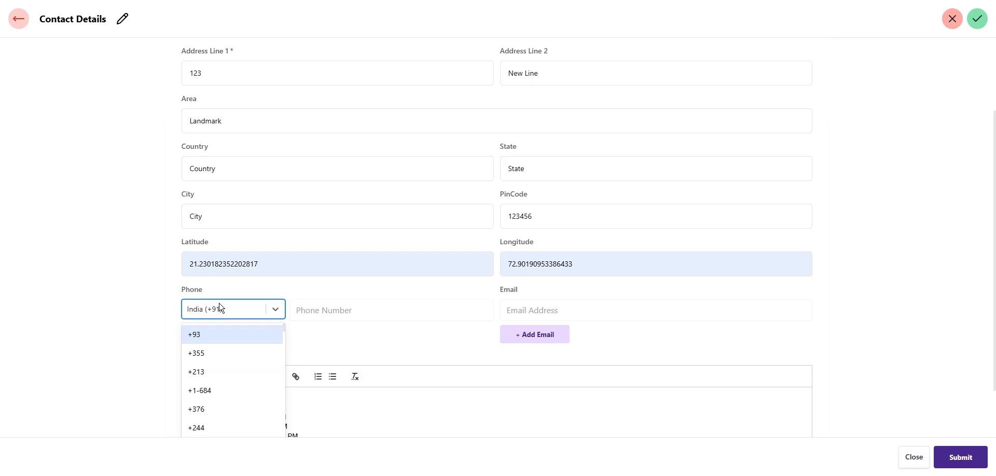
{"action": "type", "text": "+1"}
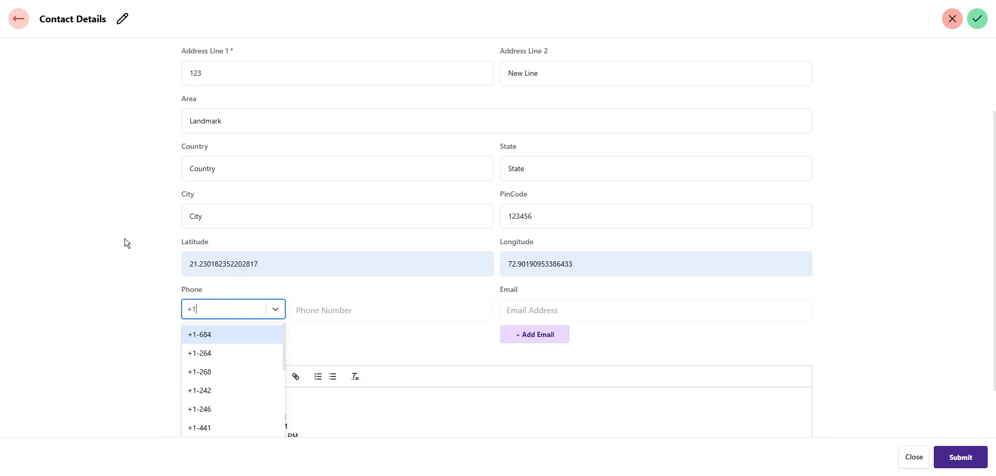
{"action": "scroll", "coordinate": [225, 393], "scroll_direction": "down", "scroll_amount": 4}
{"action": "scroll", "coordinate": [226, 394], "scroll_direction": "up", "scroll_amount": 4}
{"action": "key", "text": "BackSpace"}
{"action": "type", "text": "91"}
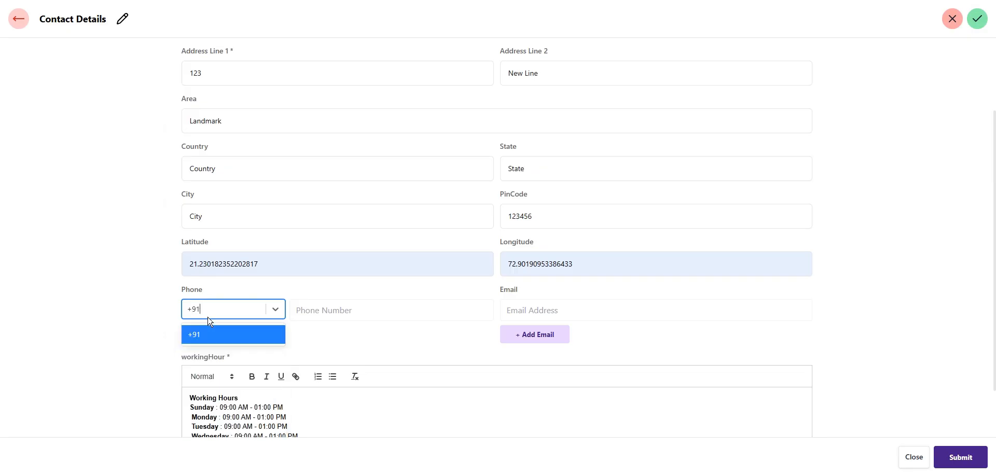
{"action": "left_click", "coordinate": [207, 335]}
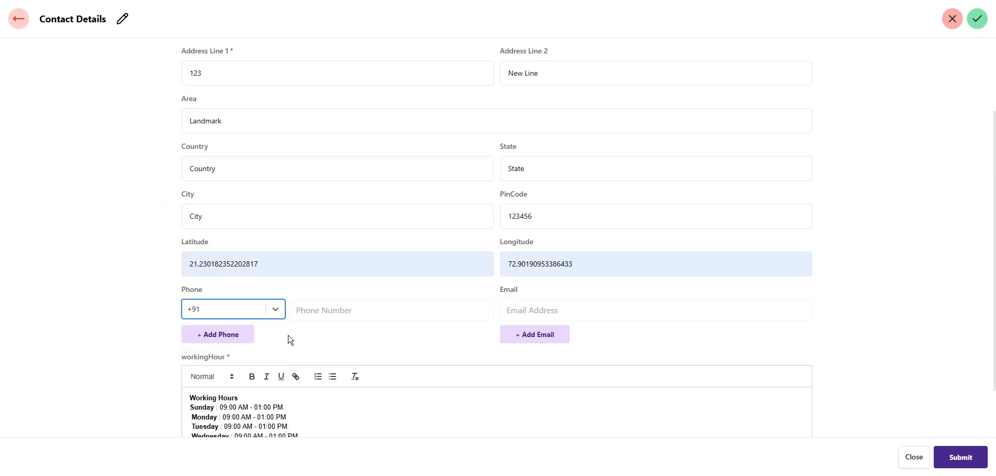
{"action": "left_click", "coordinate": [354, 308]}
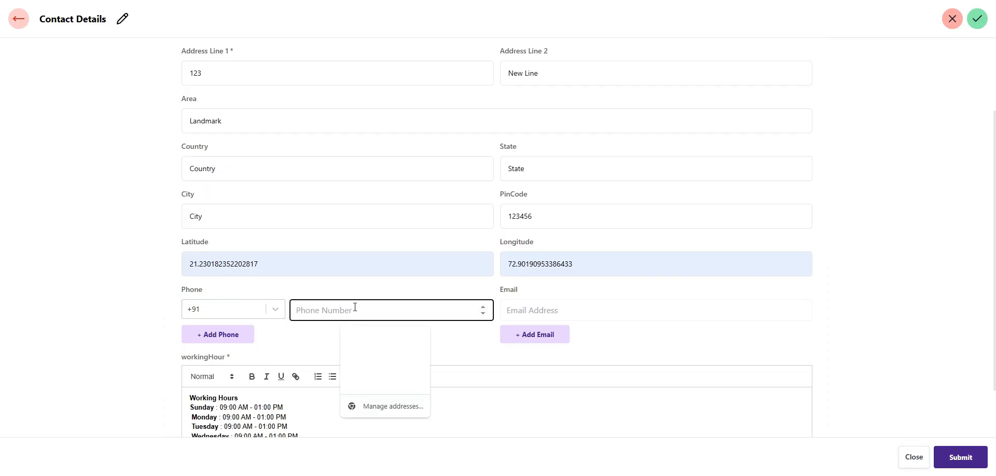
{"action": "type", "text": "98765"}
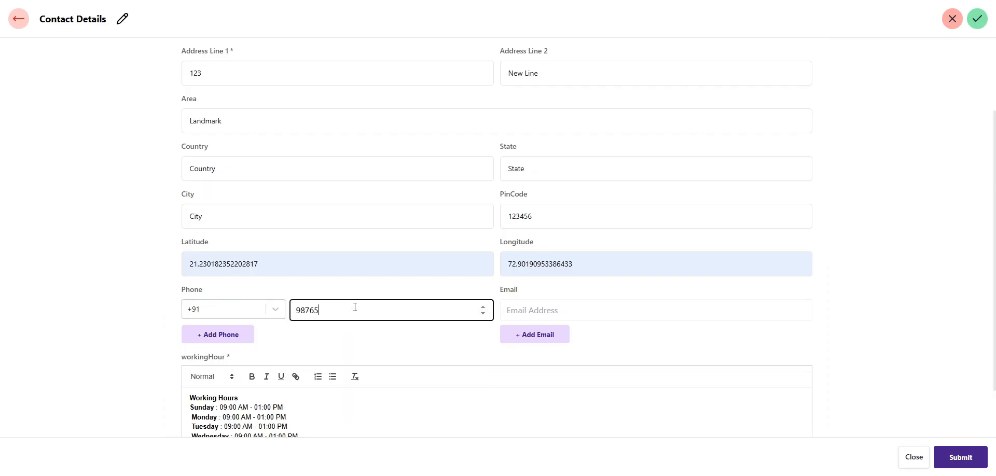
{"action": "type", "text": "43210"}
{"action": "left_click", "coordinate": [212, 337]}
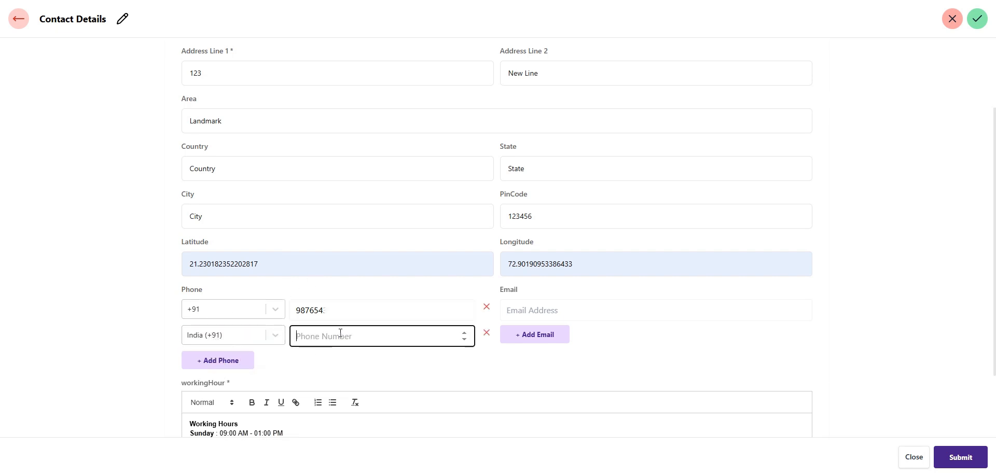
{"action": "type", "text": "1234567890"}
Enter the business's info email address in the Email field
{"action": "left_click", "coordinate": [553, 312]}
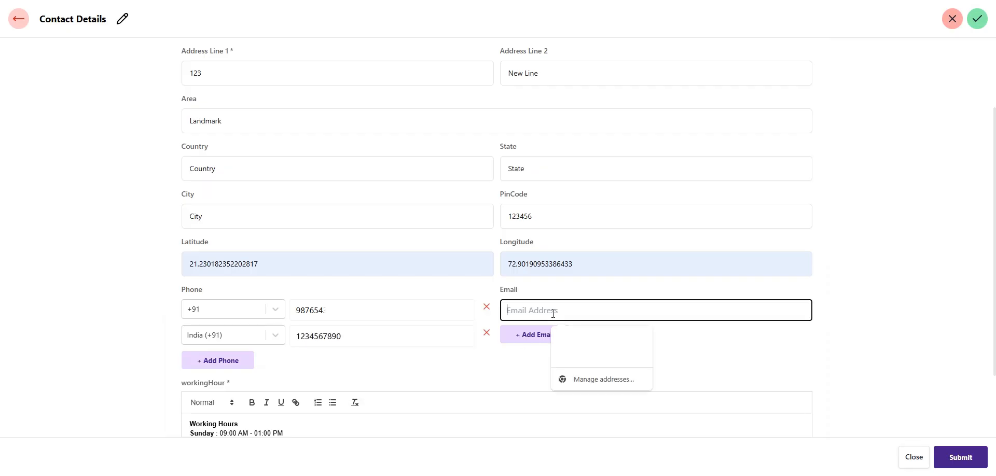
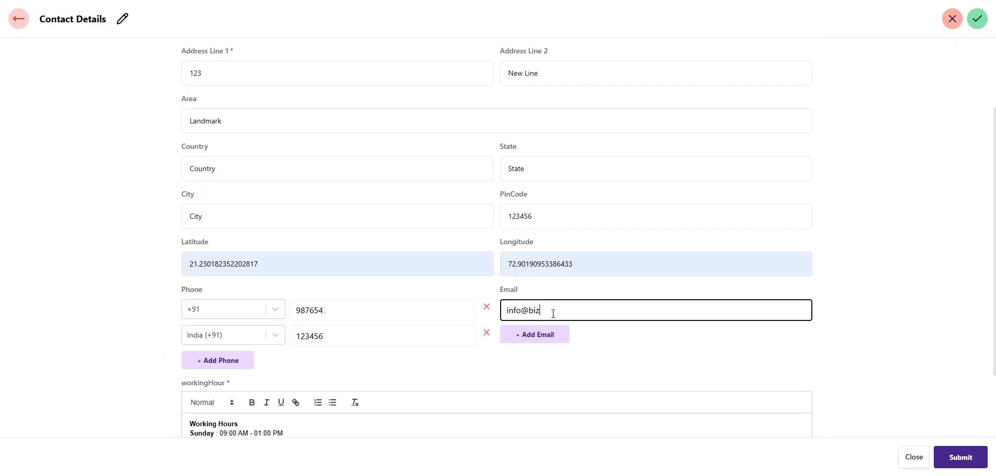
Add a second email field with a sales address on the same domain
{"action": "left_click", "coordinate": [536, 335]}
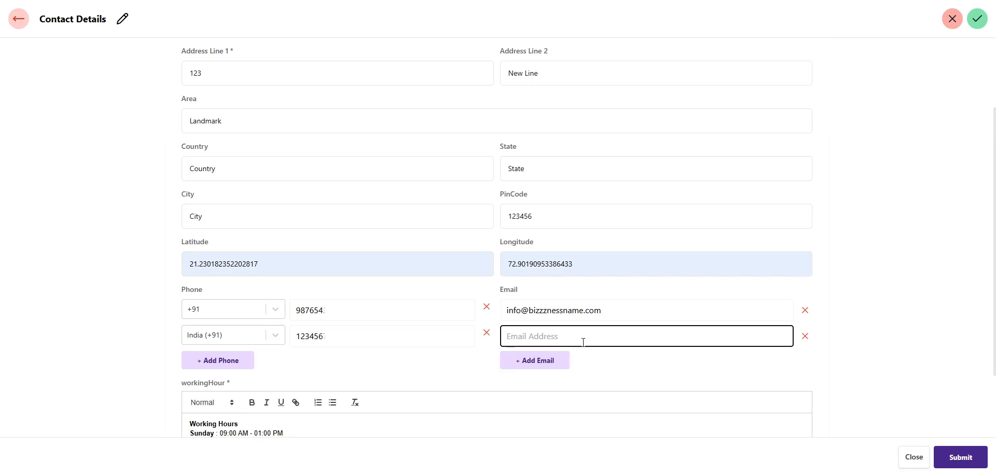
{"action": "type", "text": "sales"}
{"action": "left_click_drag", "start_coordinate": [605, 313], "coordinate": [521, 311]}
{"action": "key", "text": "ctrl+c"}
{"action": "left_click", "coordinate": [542, 335]}
{"action": "key", "text": "ctrl+v"}
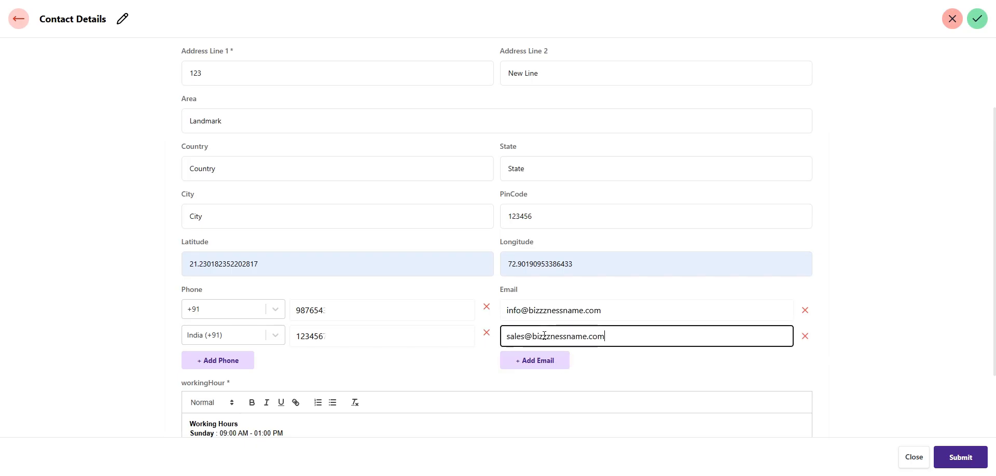
{"action": "scroll", "coordinate": [561, 332], "scroll_direction": "down", "scroll_amount": 1}
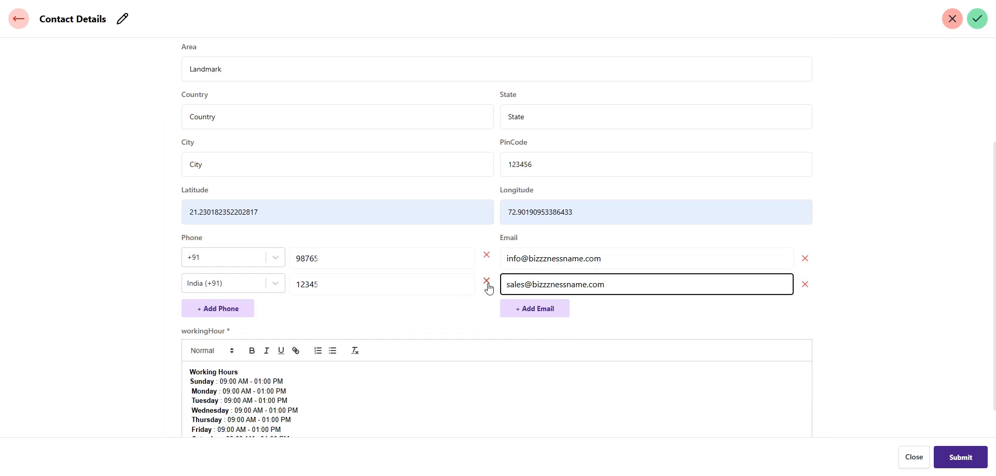
{"action": "scroll", "coordinate": [356, 383], "scroll_direction": "down", "scroll_amount": 1}
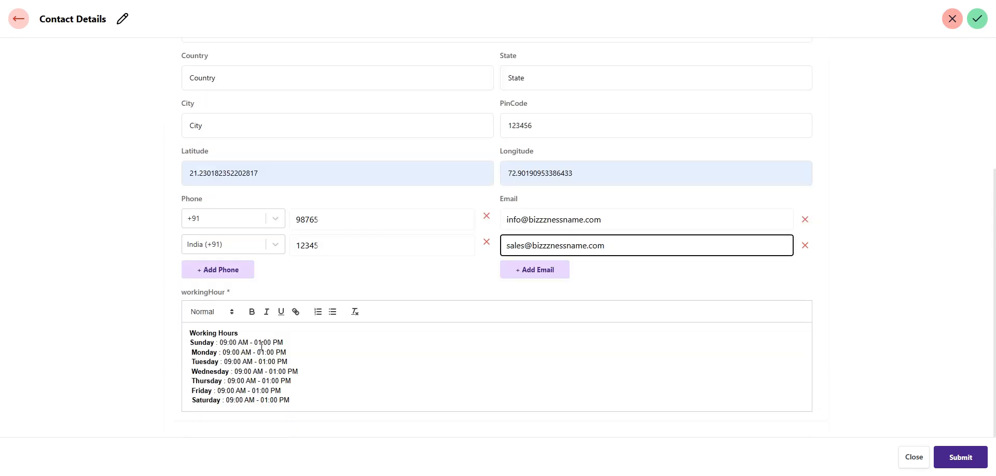
Replace Sunday's opening hours with 'Closed' in the working hours editor
{"action": "left_click", "coordinate": [221, 344]}
{"action": "left_click_drag", "start_coordinate": [223, 340], "coordinate": [319, 347]}
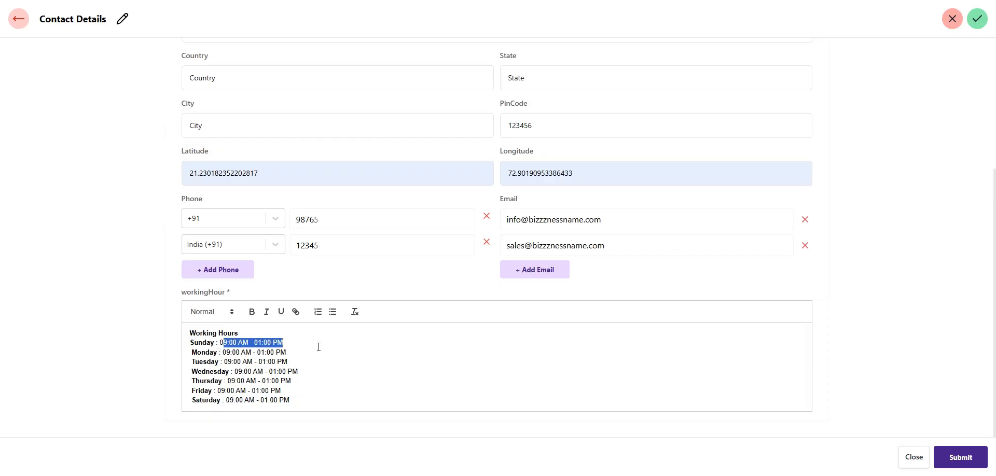
{"action": "key", "text": "BackSpace"}
{"action": "key", "text": "BackSpace"}
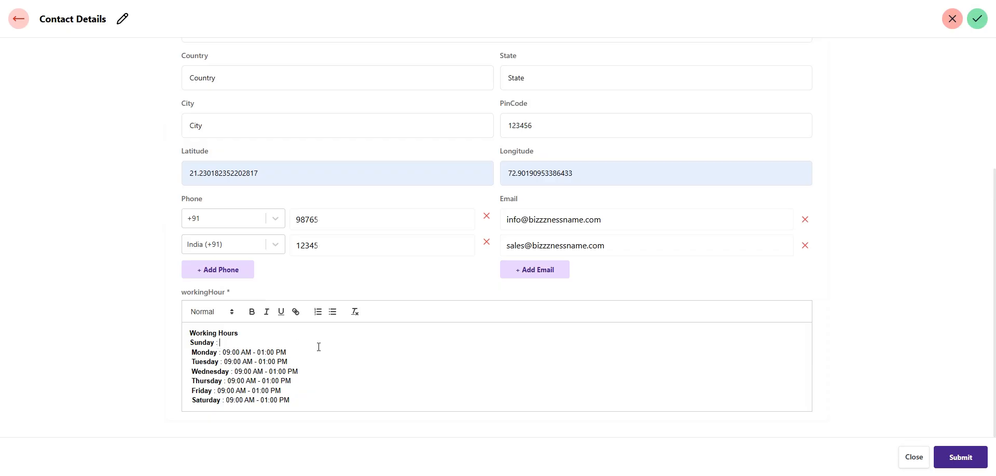
{"action": "type", "text": "Closed"}
Submit the branch contact details and go back to the dashboard
{"action": "scroll", "coordinate": [309, 349], "scroll_direction": "up", "scroll_amount": 4}
{"action": "scroll", "coordinate": [469, 267], "scroll_direction": "down", "scroll_amount": 1}
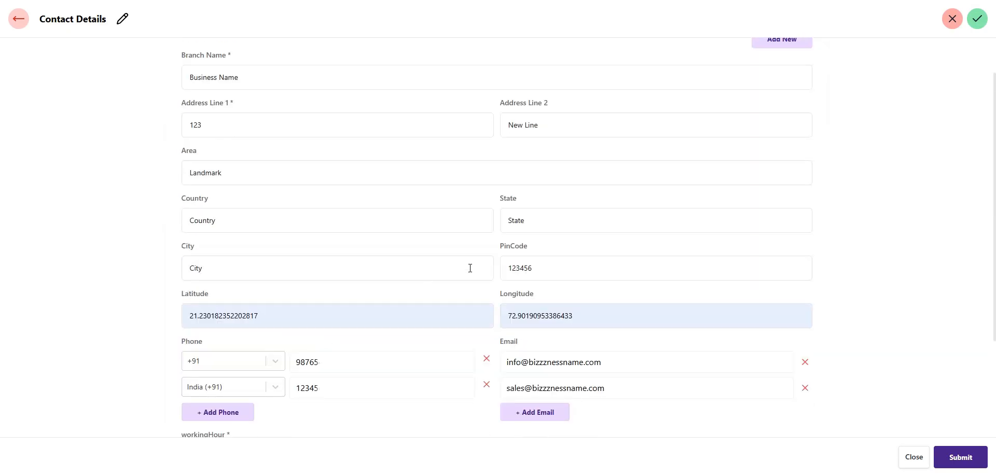
{"action": "scroll", "coordinate": [490, 267], "scroll_direction": "up", "scroll_amount": 1}
{"action": "scroll", "coordinate": [491, 267], "scroll_direction": "down", "scroll_amount": 1}
{"action": "scroll", "coordinate": [634, 371], "scroll_direction": "down", "scroll_amount": 3}
{"action": "scroll", "coordinate": [633, 371], "scroll_direction": "up", "scroll_amount": 4}
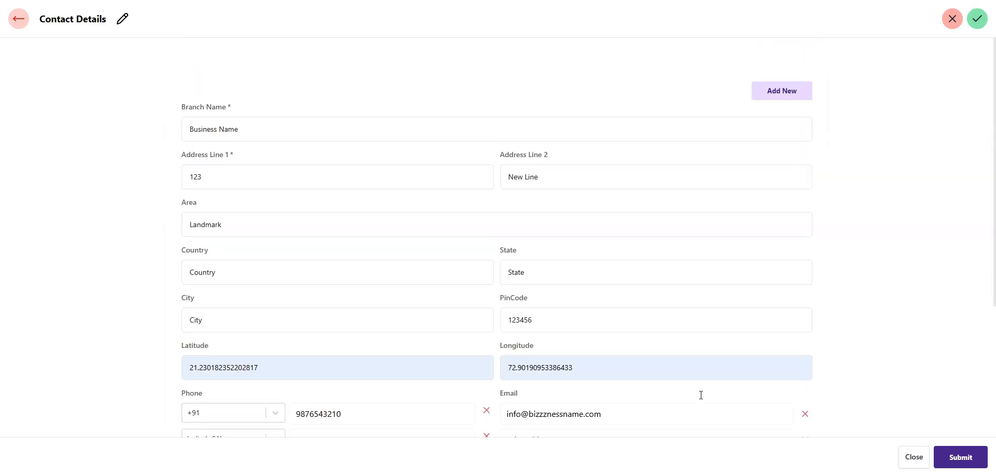
{"action": "left_click", "coordinate": [984, 466]}
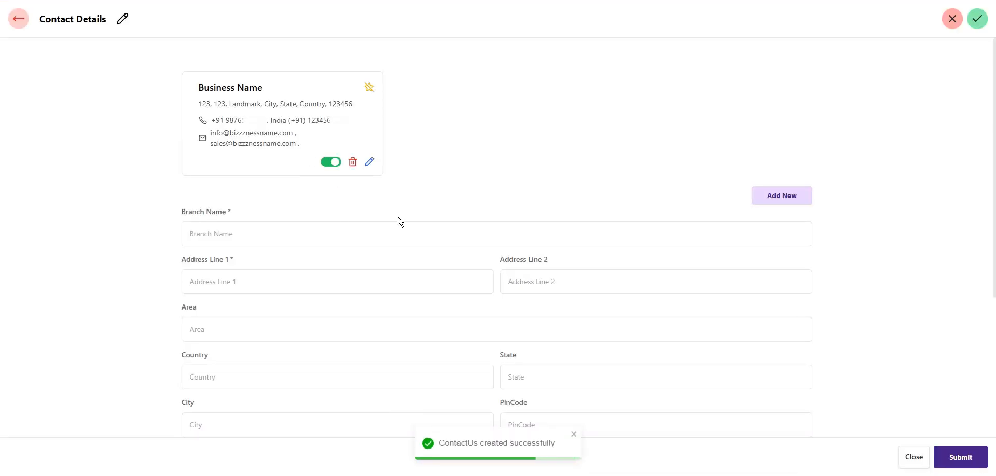
{"action": "left_click", "coordinate": [18, 23]}
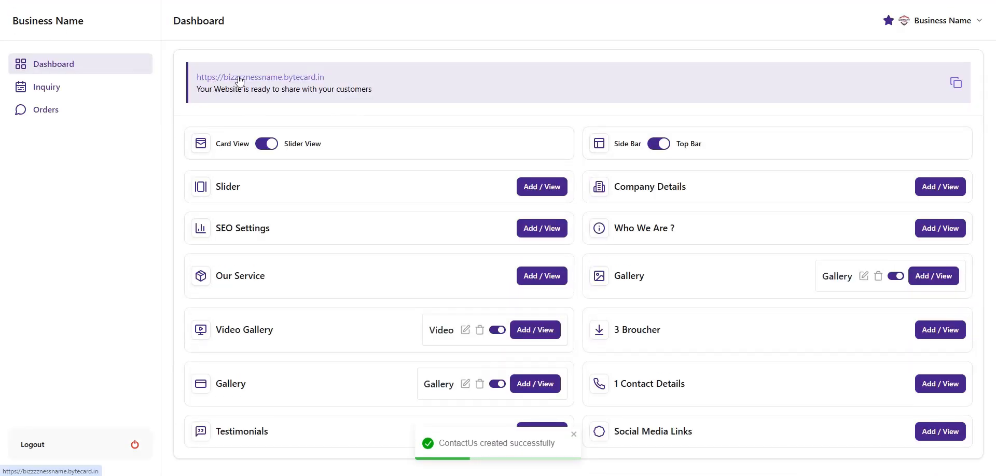
Open the live site and scroll to Contact Details showing two phones, two emails and Sunday Closed
{"action": "left_click", "coordinate": [239, 77]}
{"action": "scroll", "coordinate": [537, 328], "scroll_direction": "down", "scroll_amount": 10}
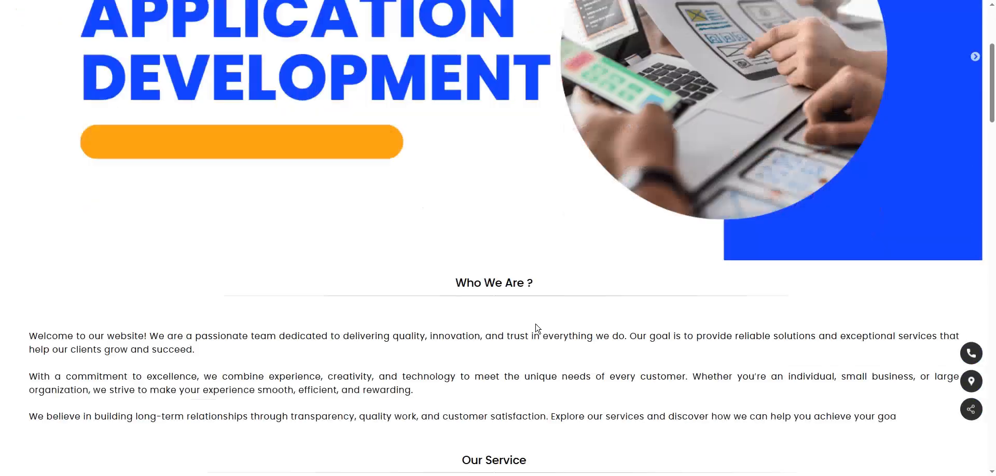
{"action": "scroll", "coordinate": [537, 327], "scroll_direction": "down", "scroll_amount": 2}
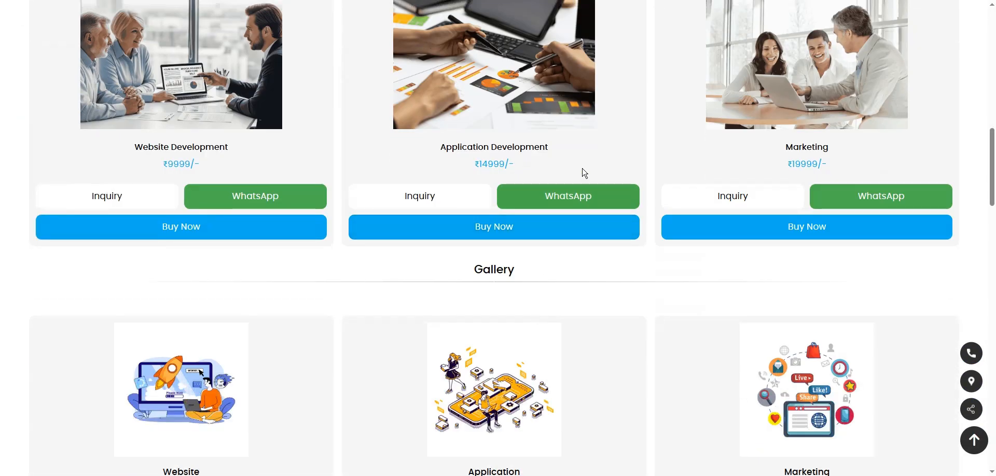
{"action": "scroll", "coordinate": [569, 204], "scroll_direction": "up", "scroll_amount": 1}
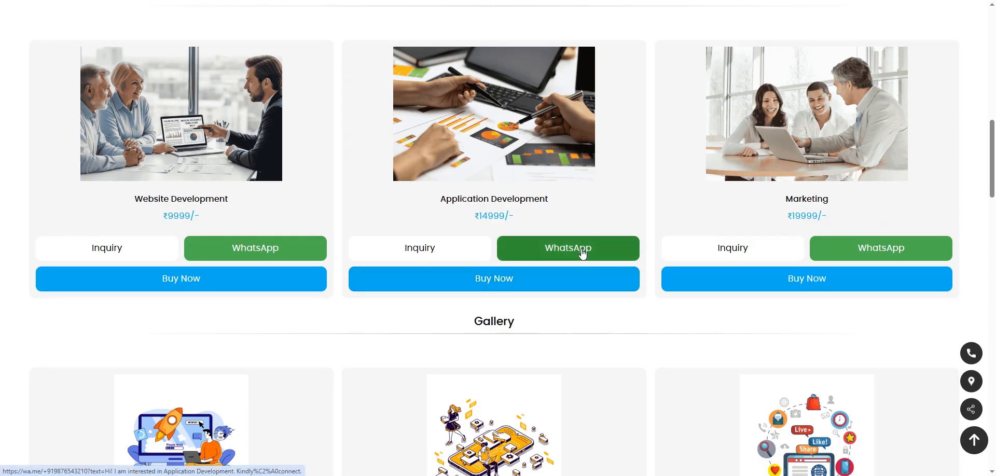
{"action": "scroll", "coordinate": [582, 253], "scroll_direction": "down", "scroll_amount": 20}
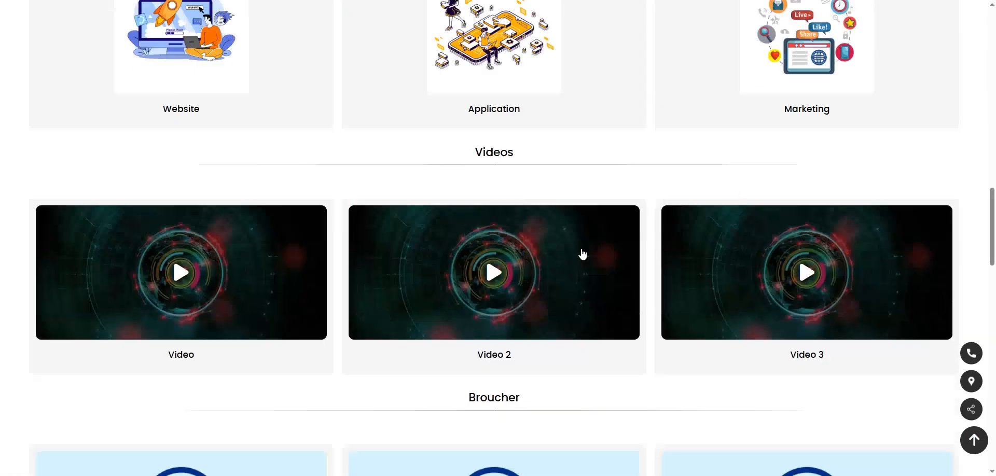
{"action": "scroll", "coordinate": [582, 250], "scroll_direction": "down", "scroll_amount": 8}
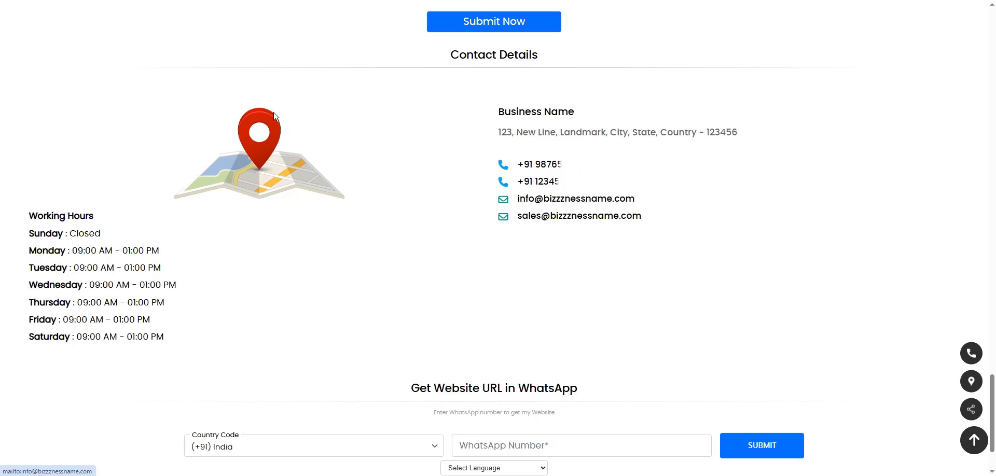
In admin Contact Details, mark the Business Name contact card as primary, then return to the dashboard
{"action": "left_click", "coordinate": [151, 0]}
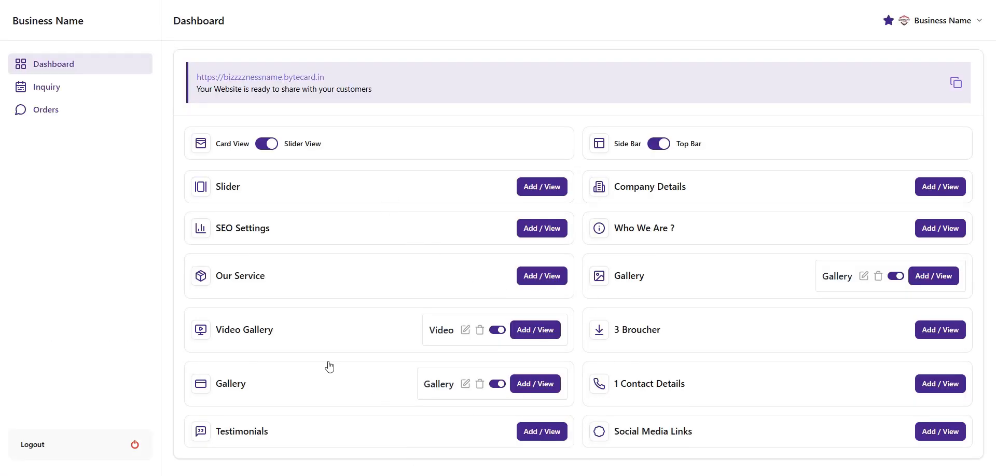
{"action": "left_click", "coordinate": [945, 388]}
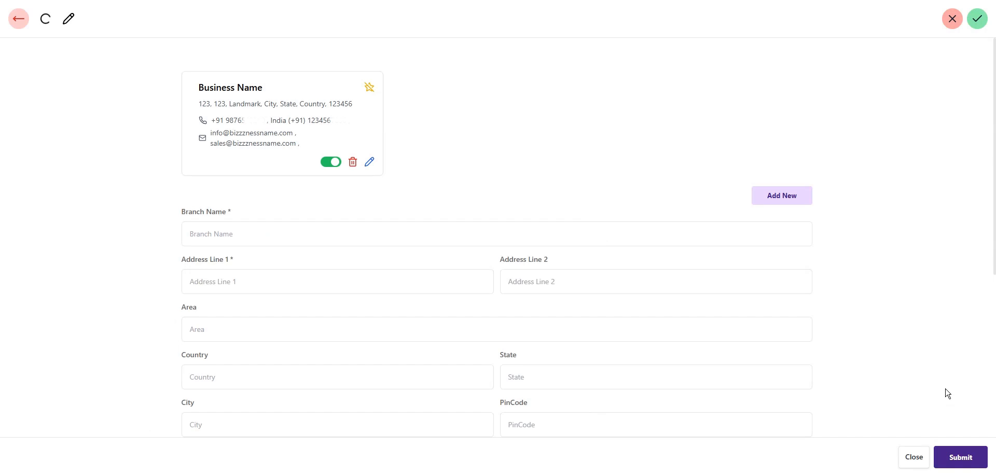
{"action": "scroll", "coordinate": [488, 277], "scroll_direction": "down", "scroll_amount": 2}
{"action": "scroll", "coordinate": [498, 399], "scroll_direction": "up", "scroll_amount": 2}
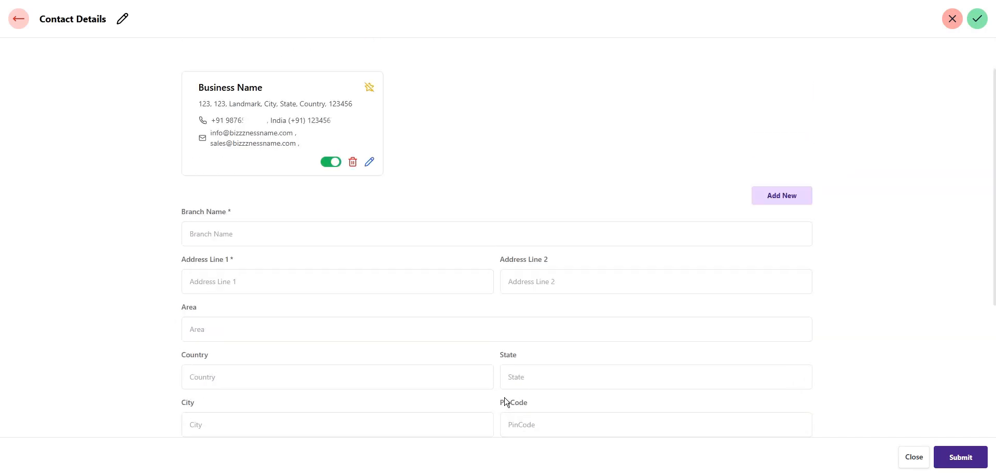
{"action": "left_click", "coordinate": [194, 240]}
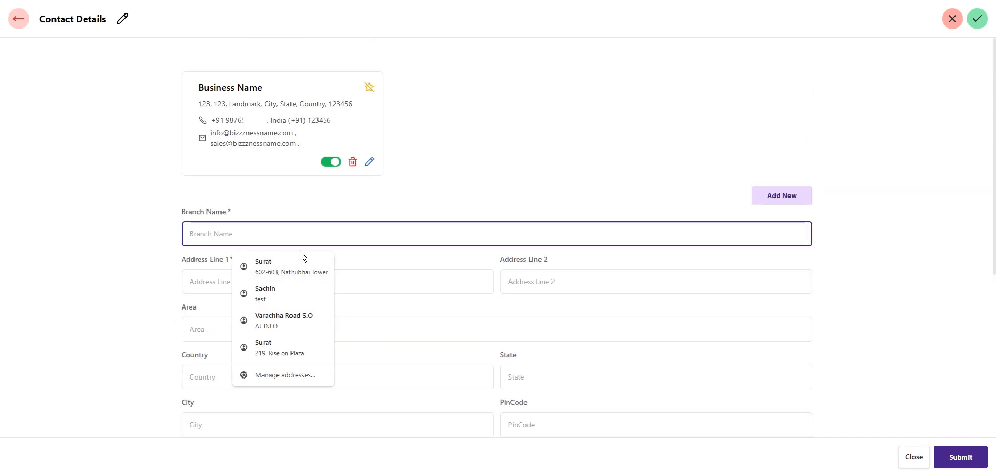
{"action": "left_click", "coordinate": [596, 176]}
{"action": "scroll", "coordinate": [465, 165], "scroll_direction": "down", "scroll_amount": 5}
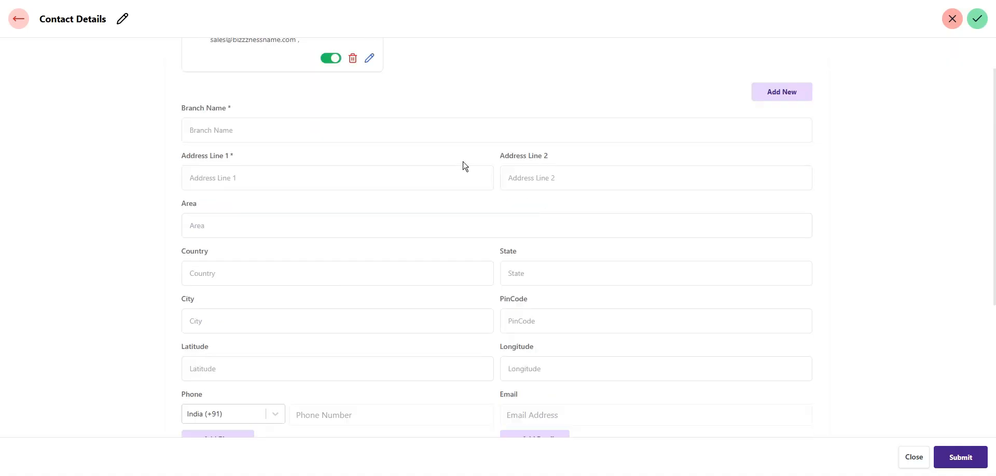
{"action": "scroll", "coordinate": [492, 375], "scroll_direction": "up", "scroll_amount": 5}
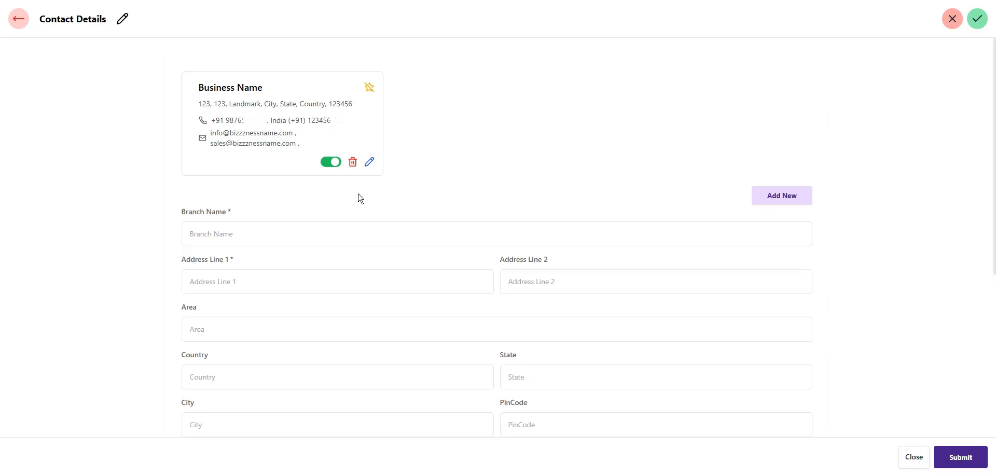
{"action": "left_click", "coordinate": [369, 87]}
{"action": "left_click", "coordinate": [24, 29]}
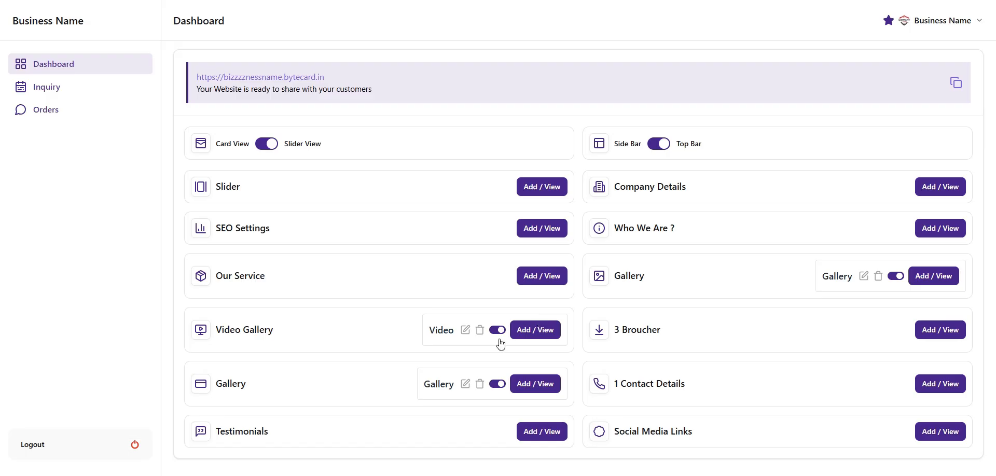
Start a testimonial titled 'Customer Name' from 'Compnay Name': 'Great services in field of website development'
{"action": "left_click", "coordinate": [554, 441]}
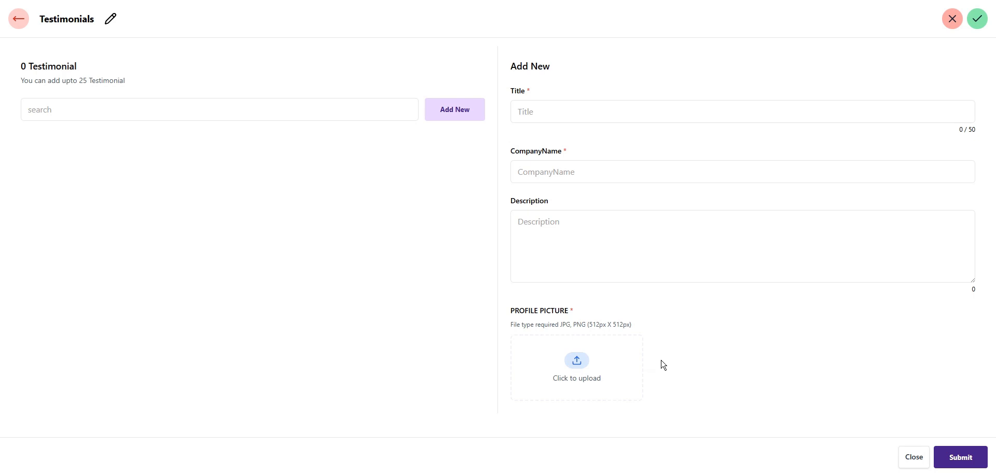
{"action": "left_click", "coordinate": [537, 119]}
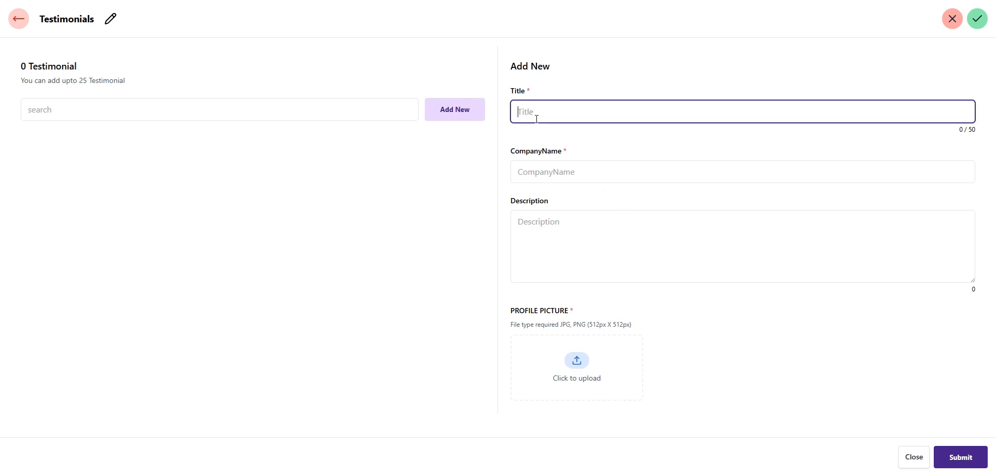
{"action": "type", "text": "Customer Name"}
{"action": "key", "text": "Tab"}
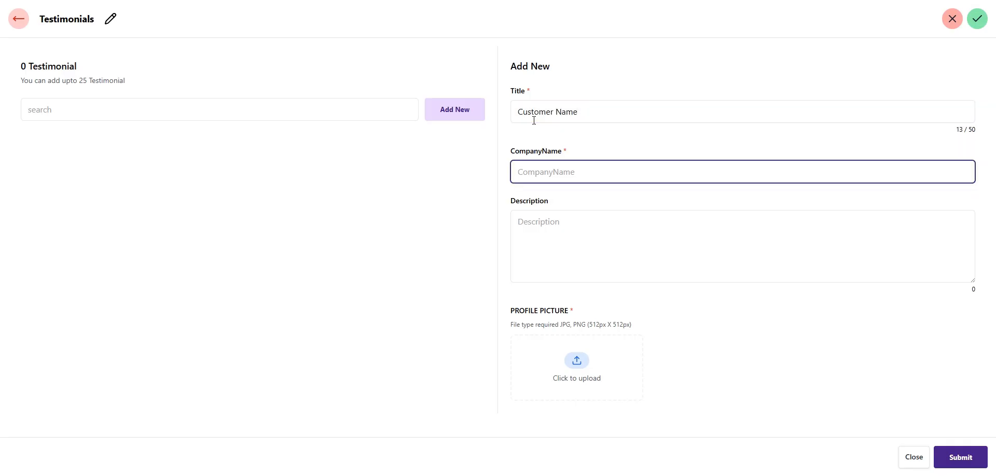
{"action": "type", "text": "Compnay Name"}
{"action": "left_click", "coordinate": [547, 249]}
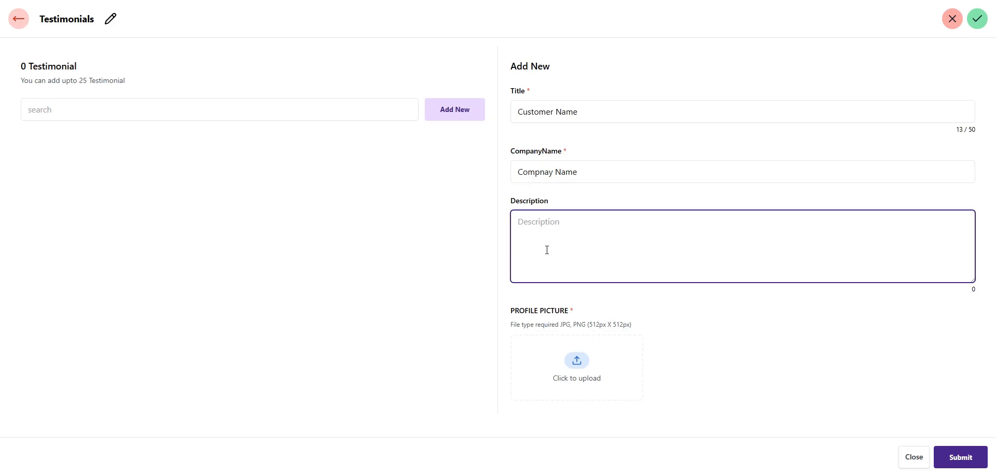
{"action": "type", "text": "g"}
{"action": "key", "text": "BackSpace"}
{"action": "type", "text": "Great services in field of website"}
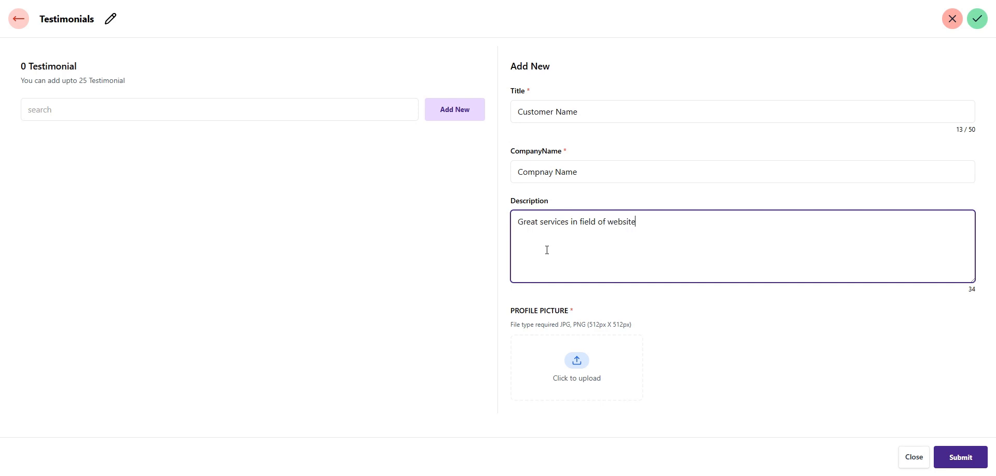
{"action": "type", "text": " development"}
Attach the company logo picture, submit the testimonial, and return to the dashboard
{"action": "left_click", "coordinate": [578, 374]}
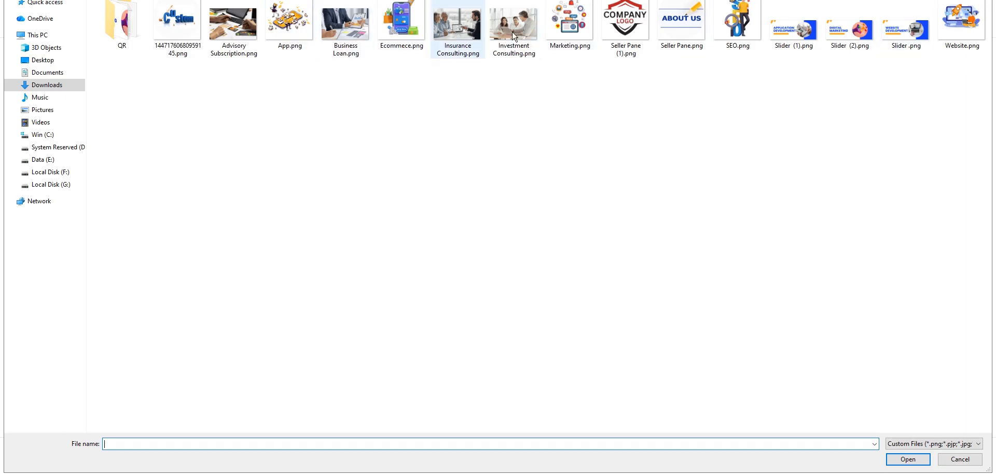
{"action": "double_click", "coordinate": [646, 42]}
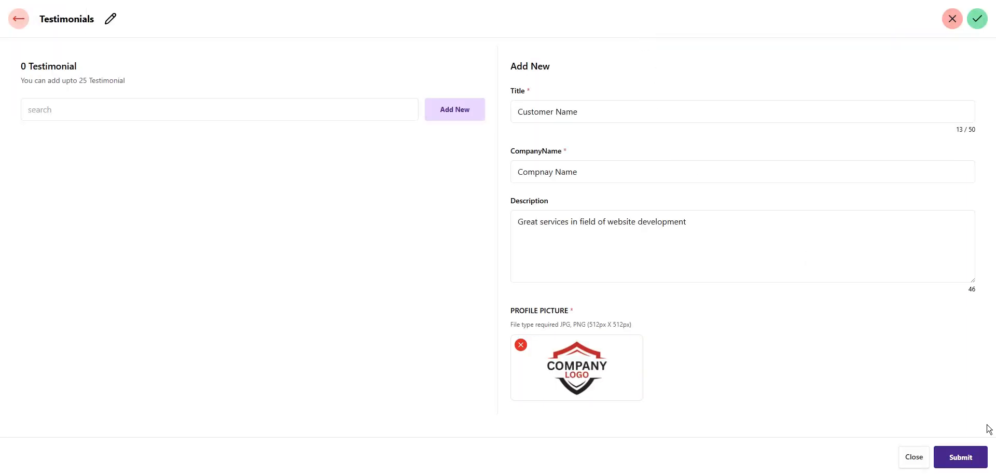
{"action": "left_click", "coordinate": [961, 458]}
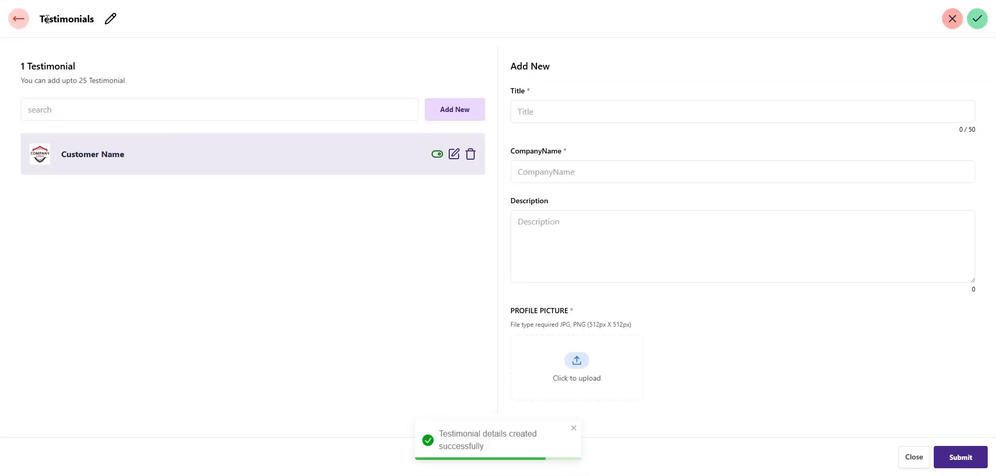
{"action": "left_click", "coordinate": [14, 21]}
Scroll the live site to Testimonials to see the Customer Name quote, then switch back to admin
{"action": "left_click", "coordinate": [281, 77]}
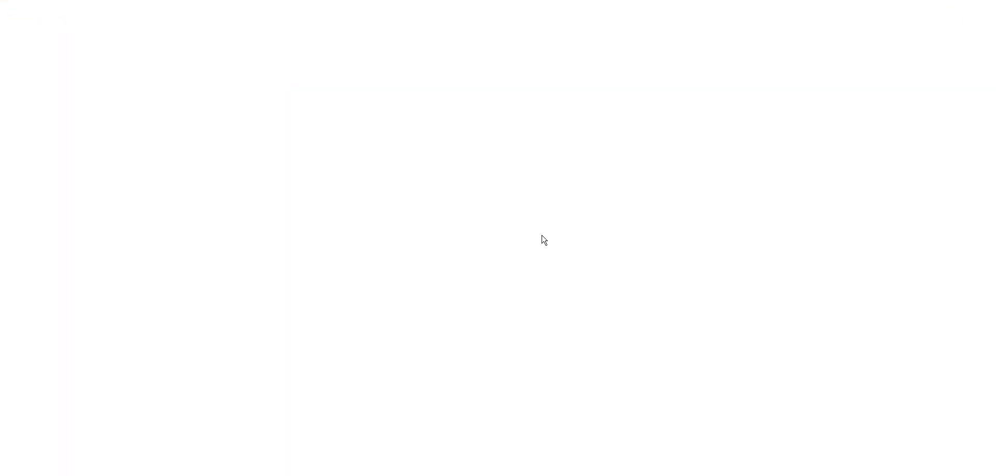
{"action": "scroll", "coordinate": [478, 311], "scroll_direction": "down", "scroll_amount": 20}
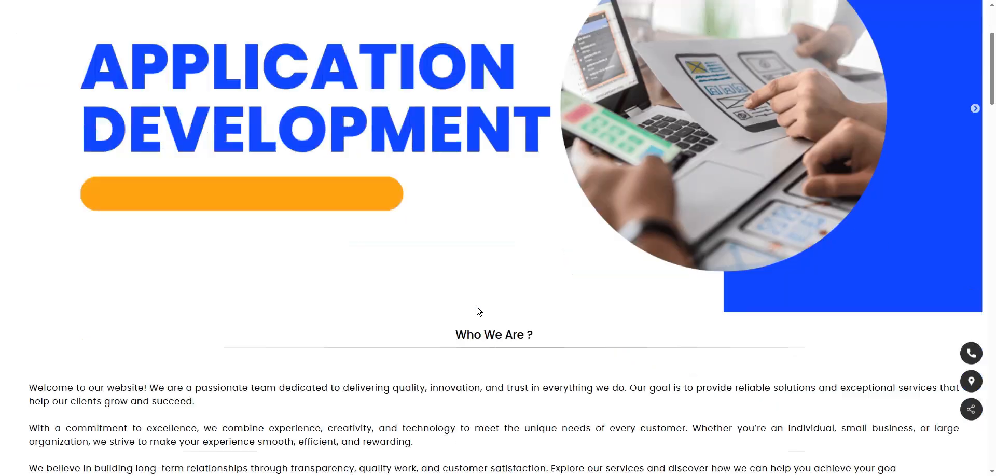
{"action": "scroll", "coordinate": [478, 309], "scroll_direction": "down", "scroll_amount": 20}
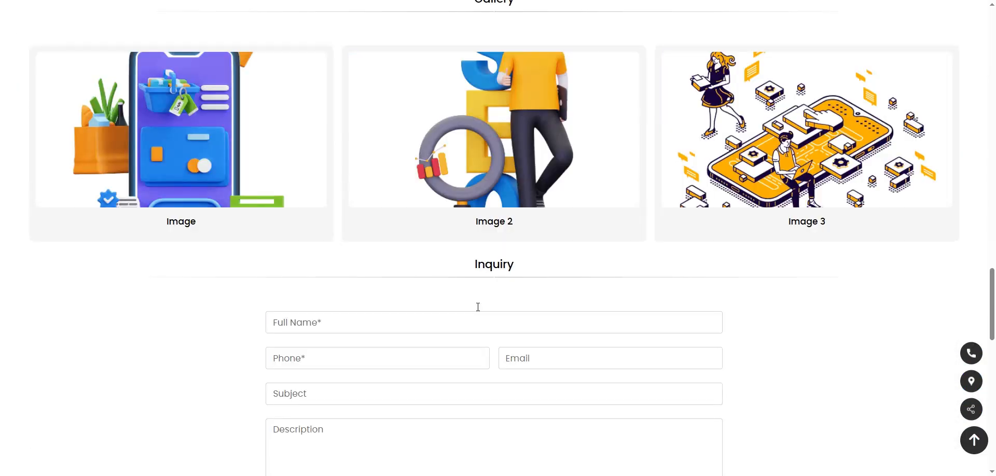
{"action": "scroll", "coordinate": [478, 300], "scroll_direction": "down", "scroll_amount": 1}
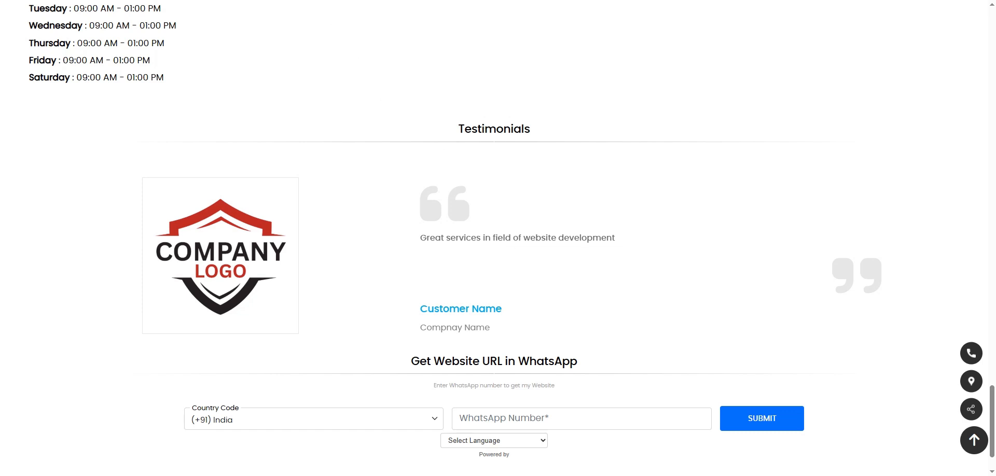
{"action": "left_click", "coordinate": [332, 1]}
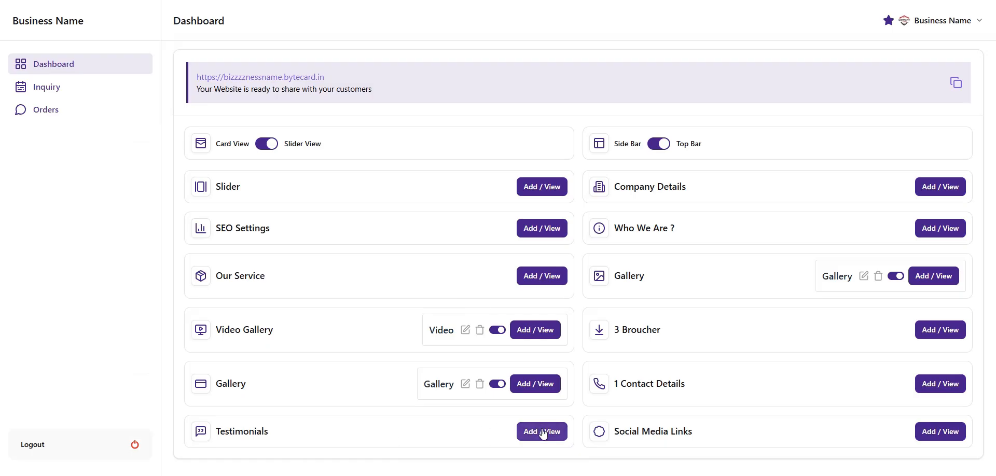
Start a testimonial titled 'Client Name' from 'Company Name' with description 'Excellent service'
{"action": "left_click", "coordinate": [543, 434]}
{"action": "left_click", "coordinate": [556, 106]}
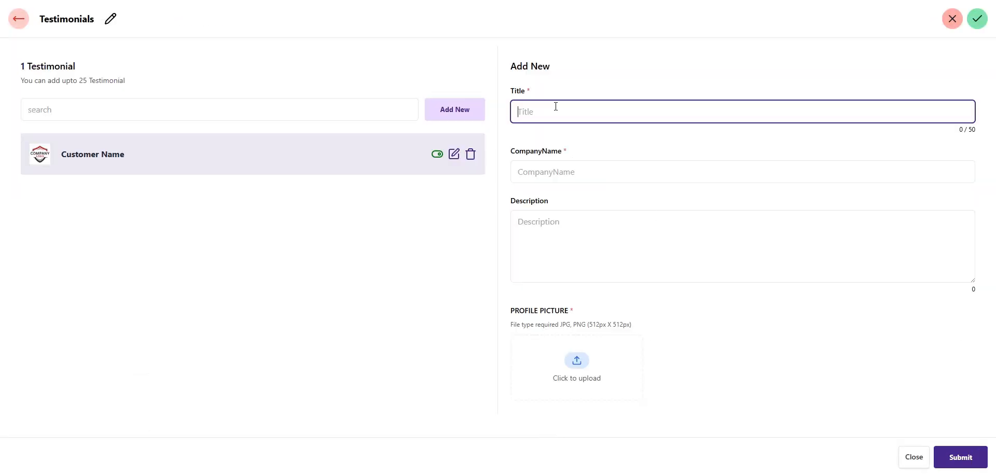
{"action": "type", "text": "Client Name"}
{"action": "key", "text": "Tab"}
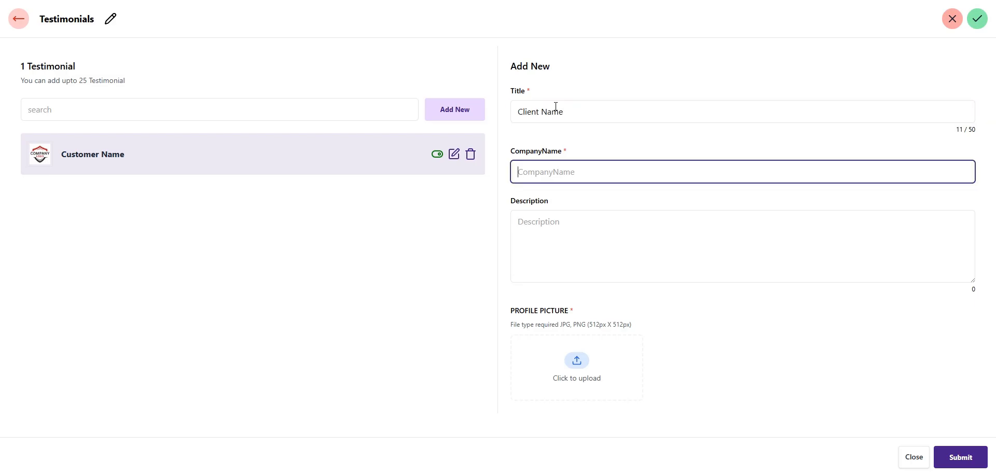
{"action": "type", "text": "Com"}
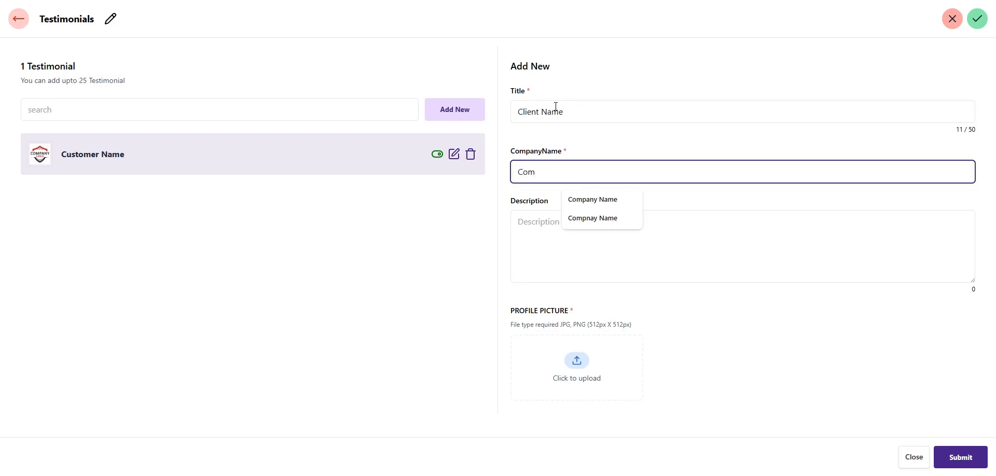
{"action": "type", "text": "pab"}
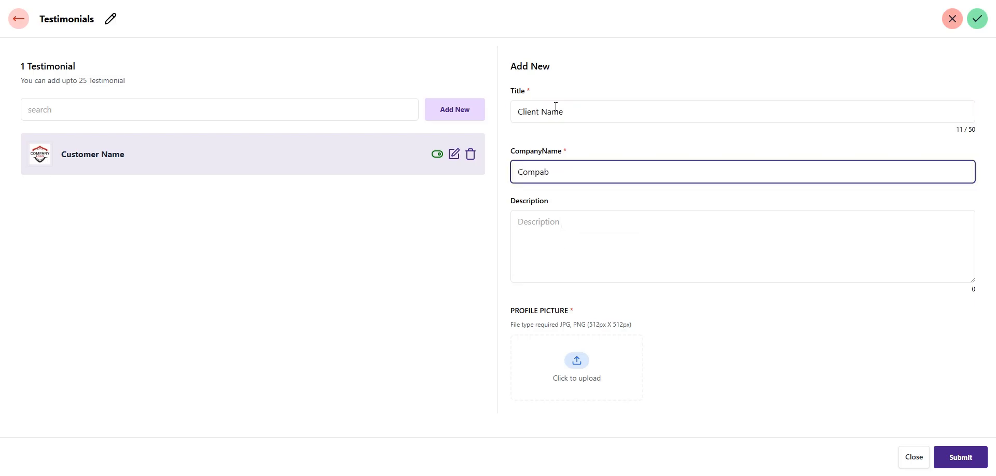
{"action": "key", "text": "BackSpace"}
{"action": "type", "text": "any"}
{"action": "key", "text": "BackSpace"}
{"action": "key", "text": "BackSpace"}
{"action": "key", "text": "BackSpace"}
{"action": "key", "text": "BackSpace"}
{"action": "type", "text": "ny n"}
{"action": "type", "text": " Name"}
{"action": "key", "text": "Tab"}
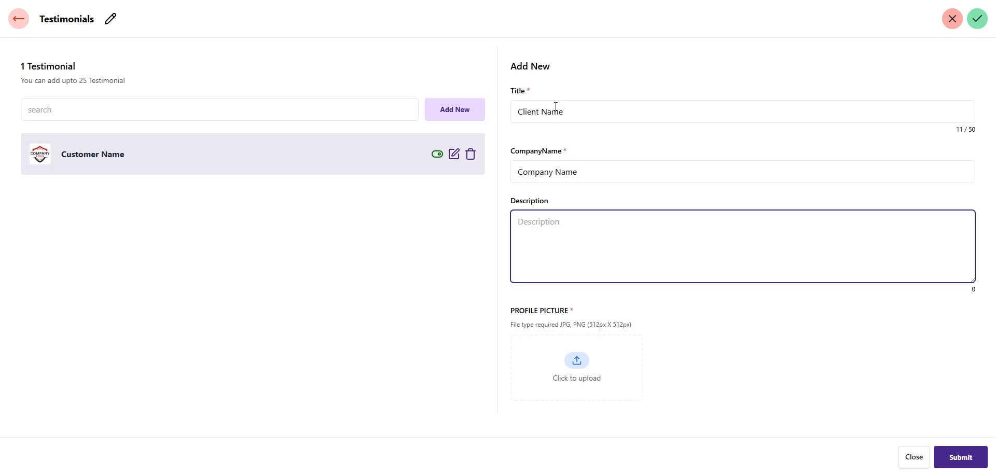
{"action": "type", "text": "Excellent service"}
Attach the Marketing image, submit the testimonial, and return to the dashboard
{"action": "left_click", "coordinate": [594, 374]}
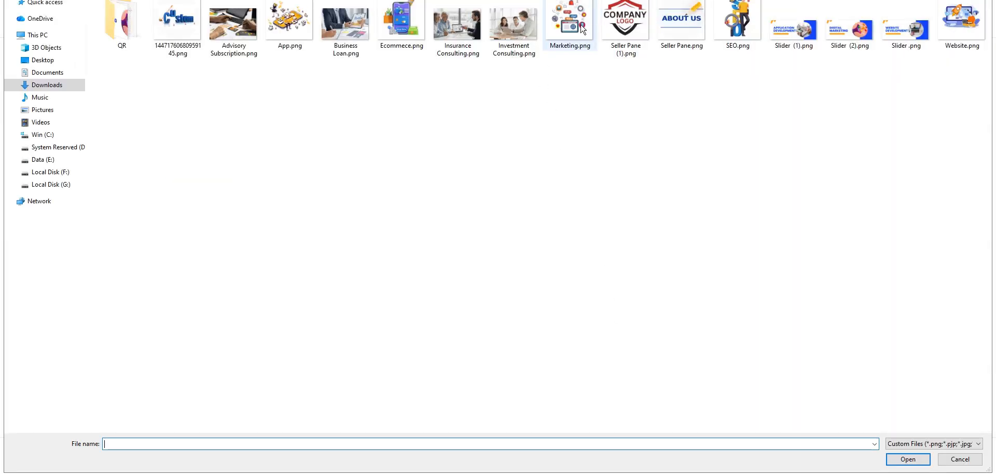
{"action": "double_click", "coordinate": [577, 30]}
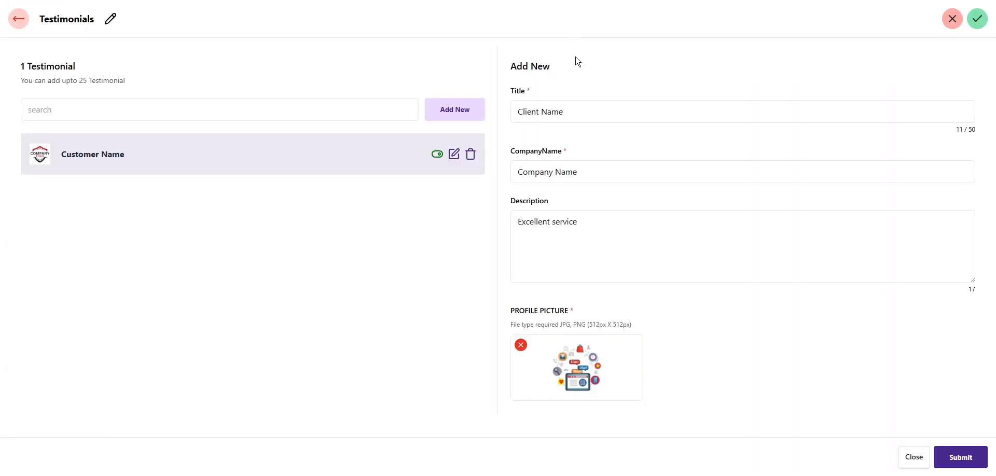
{"action": "left_click", "coordinate": [986, 460]}
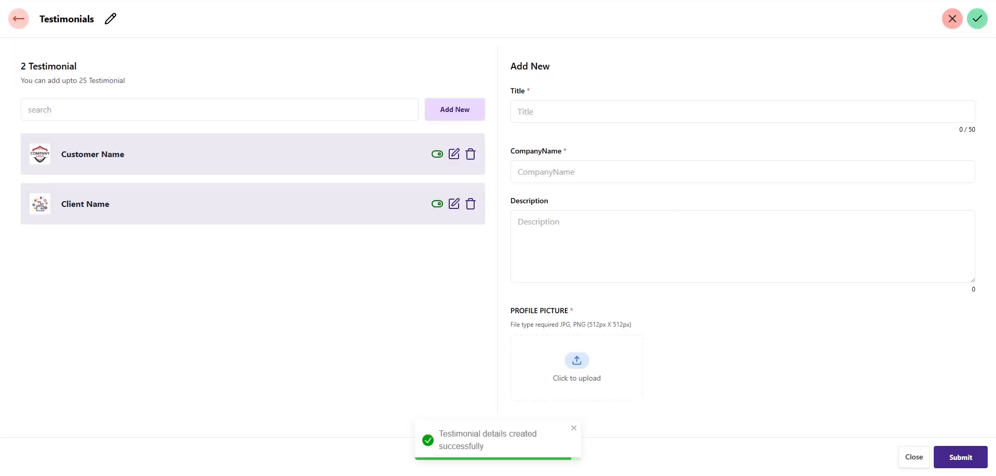
{"action": "left_click", "coordinate": [19, 17]}
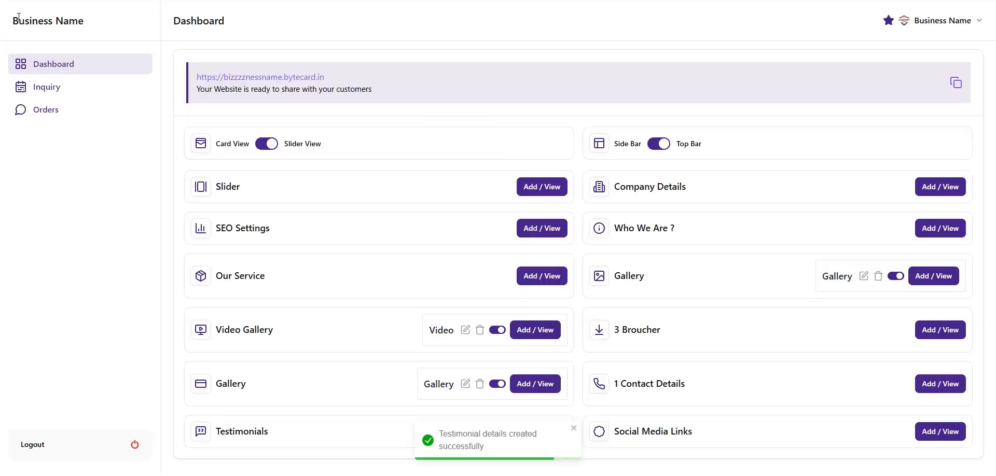
Open the live site and scroll to Testimonials to find the 'Excellent service' quote
{"action": "left_click", "coordinate": [272, 77]}
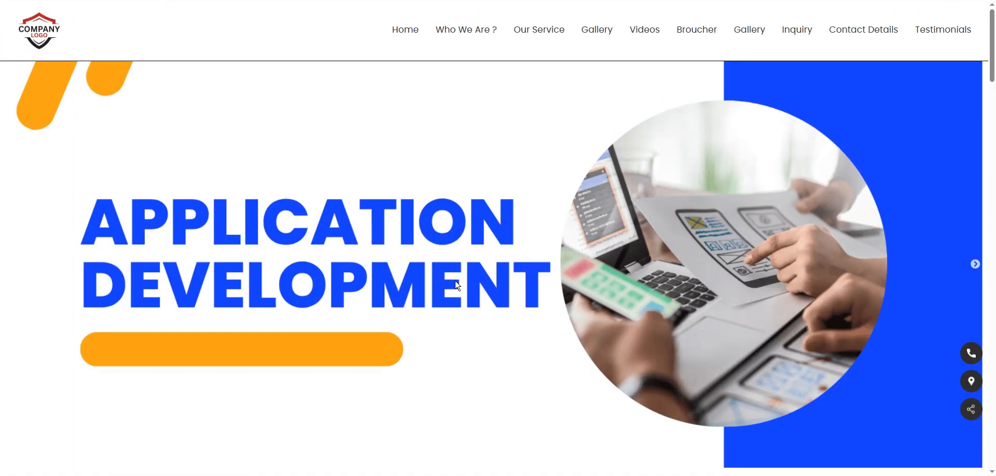
{"action": "scroll", "coordinate": [458, 281], "scroll_direction": "down", "scroll_amount": 10}
{"action": "scroll", "coordinate": [456, 282], "scroll_direction": "down", "scroll_amount": 20}
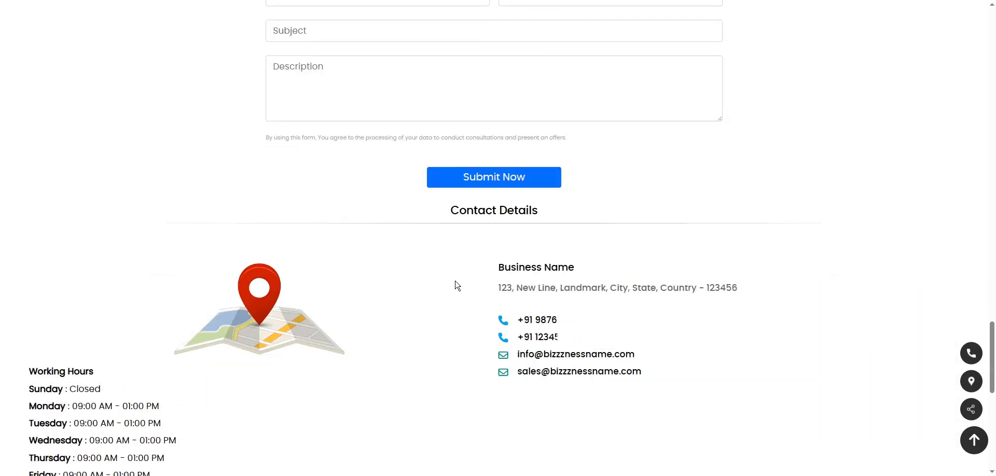
{"action": "scroll", "coordinate": [455, 277], "scroll_direction": "down", "scroll_amount": 2}
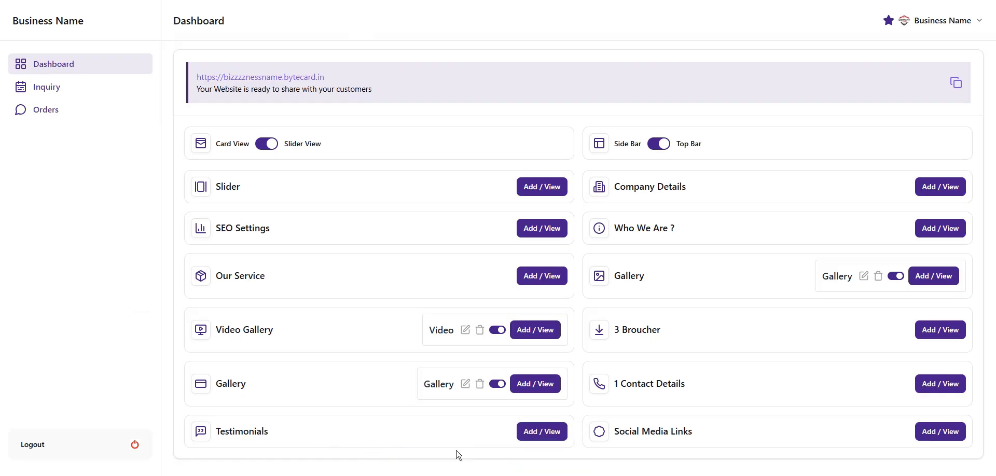
Toggle Client Name off and on, resubmit it unchanged, cancel its deletion, then go back
{"action": "left_click", "coordinate": [540, 438]}
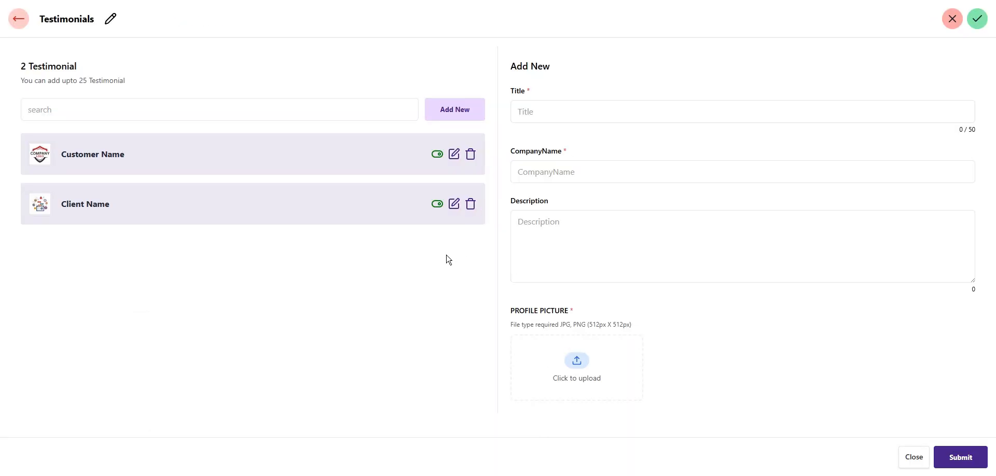
{"action": "left_click", "coordinate": [437, 205]}
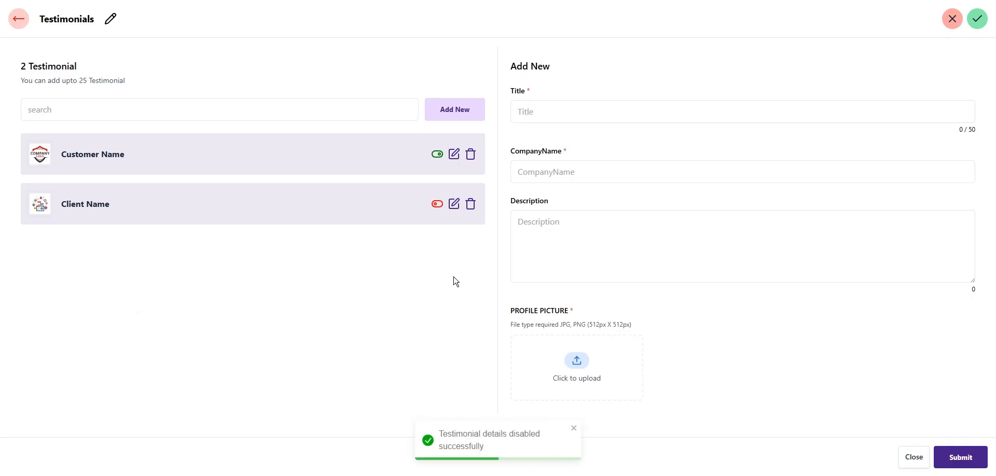
{"action": "left_click", "coordinate": [437, 204]}
{"action": "left_click", "coordinate": [454, 205]}
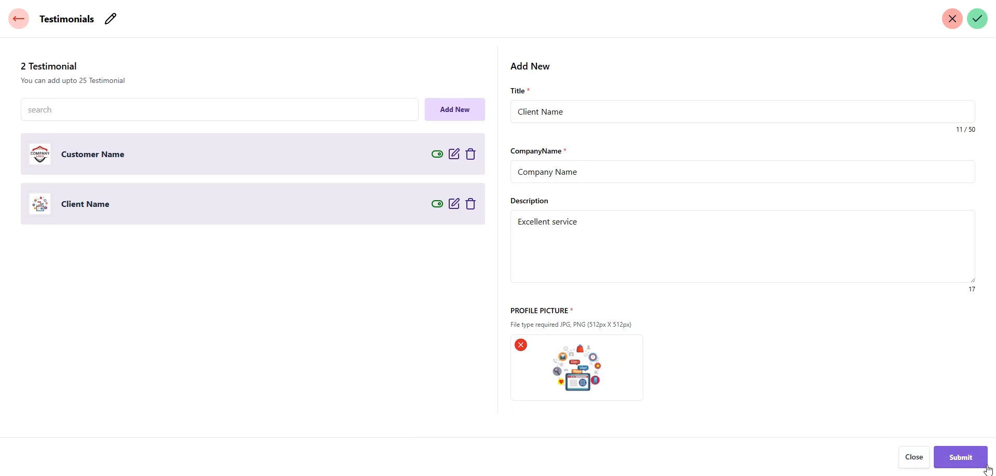
{"action": "left_click", "coordinate": [971, 456]}
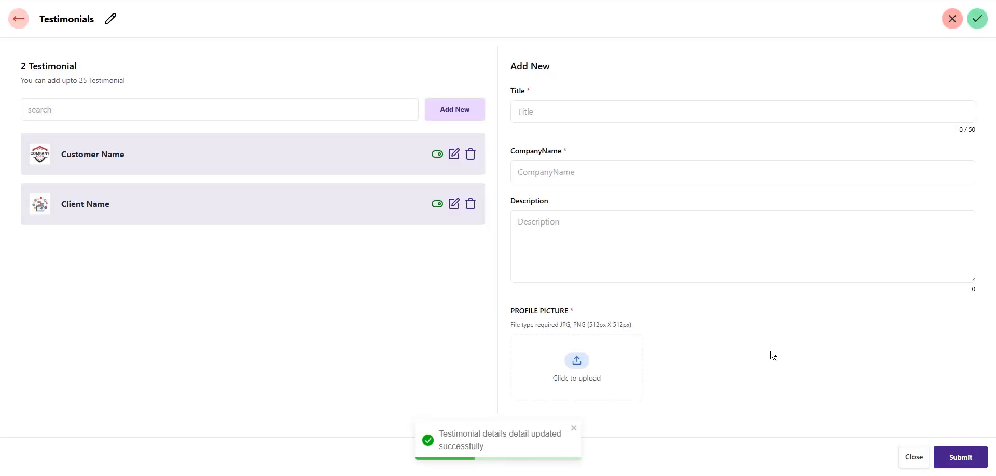
{"action": "left_click", "coordinate": [471, 206]}
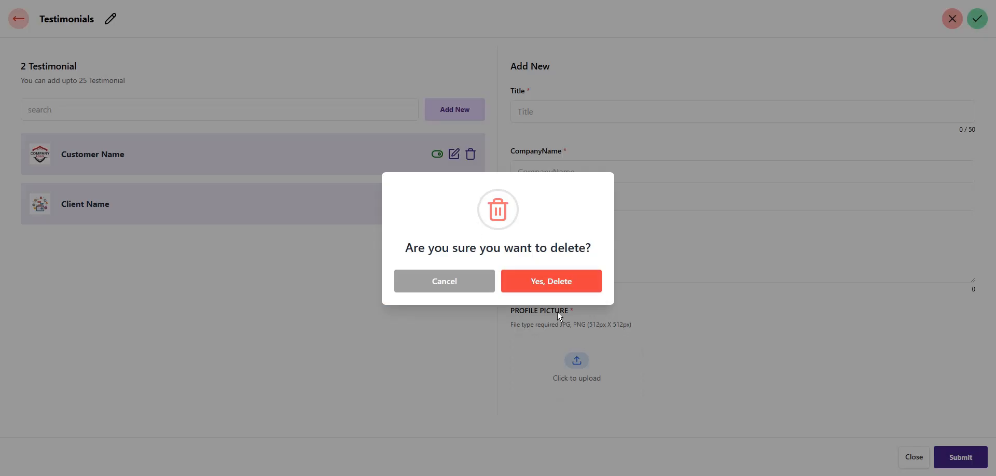
{"action": "left_click", "coordinate": [456, 284]}
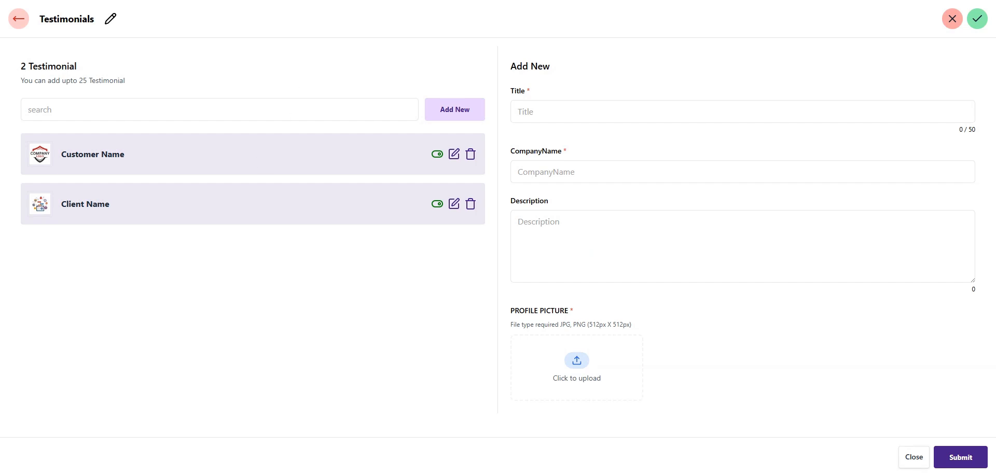
{"action": "left_click", "coordinate": [22, 22]}
Scroll the live site's testimonials, then return to admin and open the Testimonials Add / View editor
{"action": "left_click", "coordinate": [272, 79]}
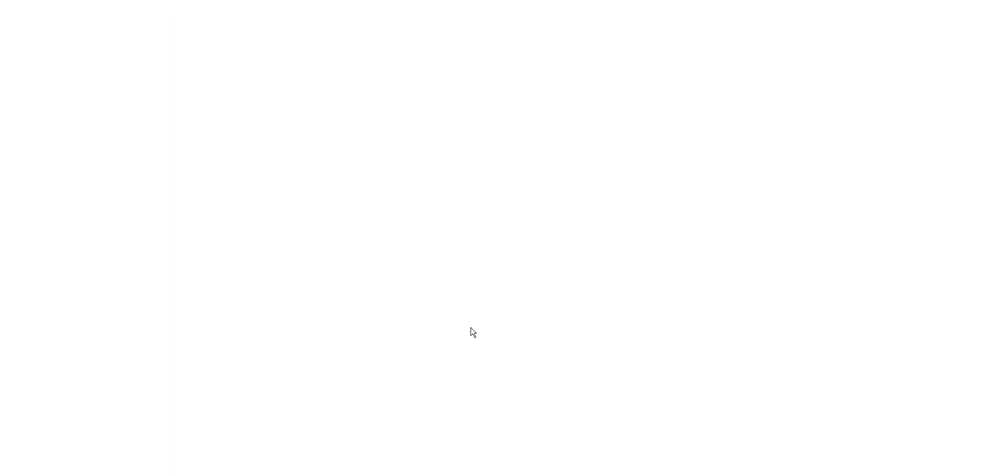
{"action": "scroll", "coordinate": [474, 331], "scroll_direction": "down", "scroll_amount": 13}
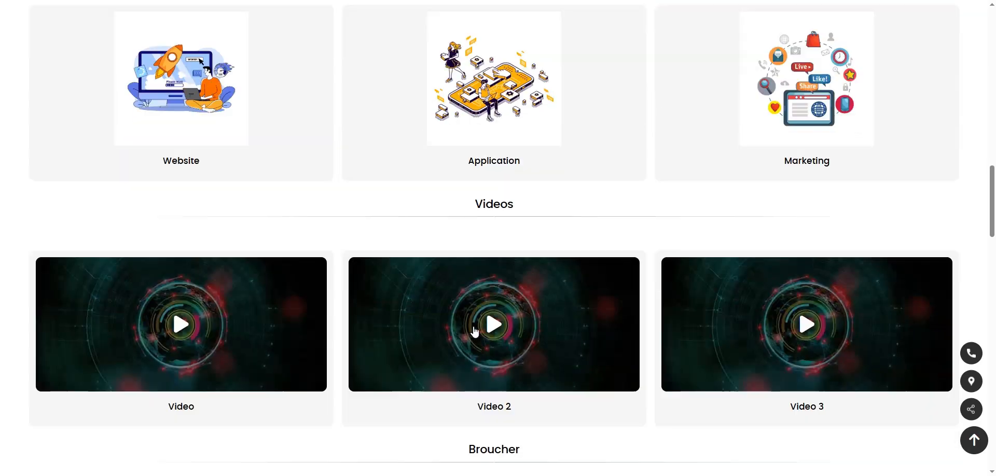
{"action": "scroll", "coordinate": [475, 330], "scroll_direction": "down", "scroll_amount": 20}
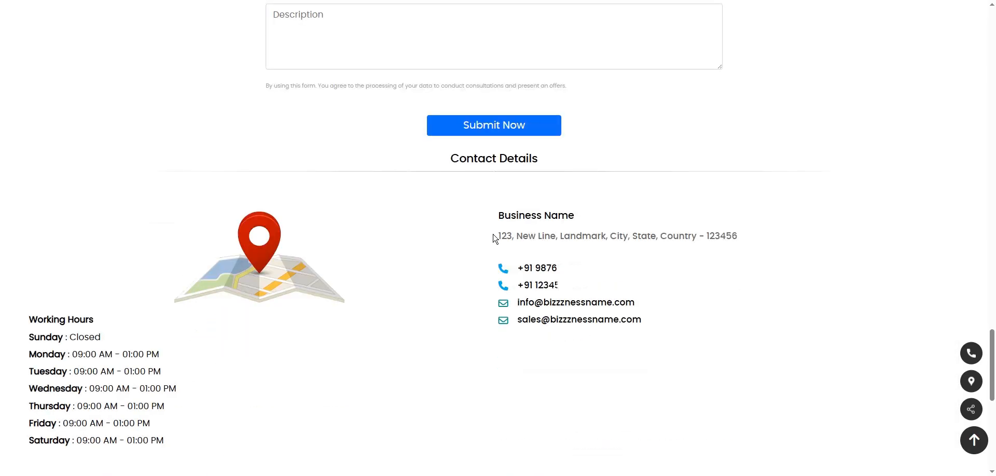
{"action": "scroll", "coordinate": [494, 239], "scroll_direction": "down", "scroll_amount": 3}
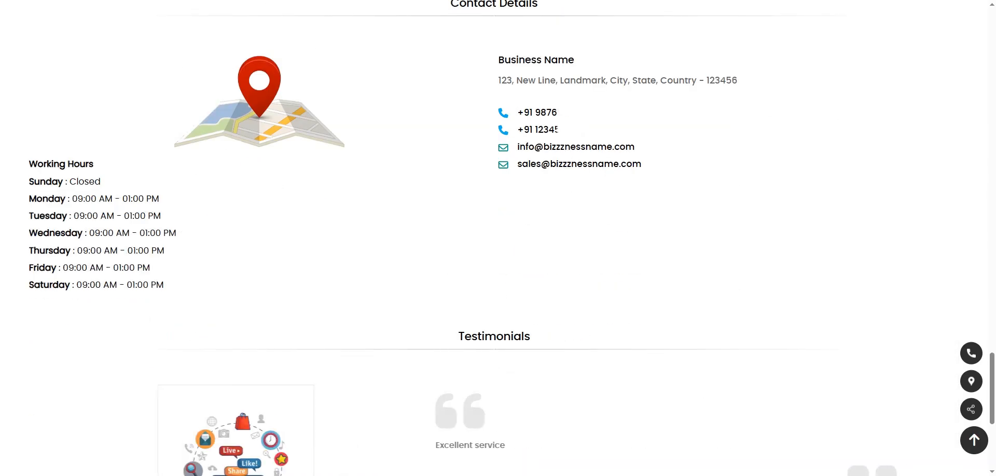
{"action": "key", "text": "ctrl+shift+Tab"}
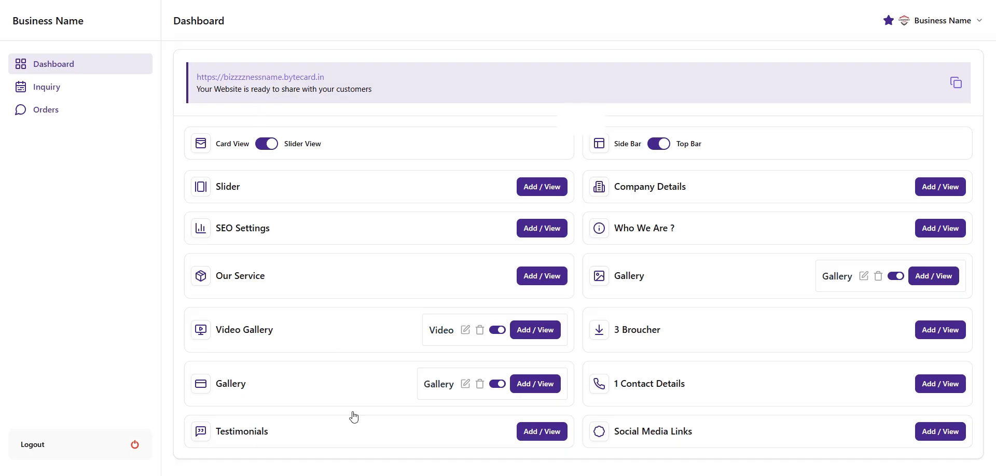
{"action": "left_click", "coordinate": [544, 433]}
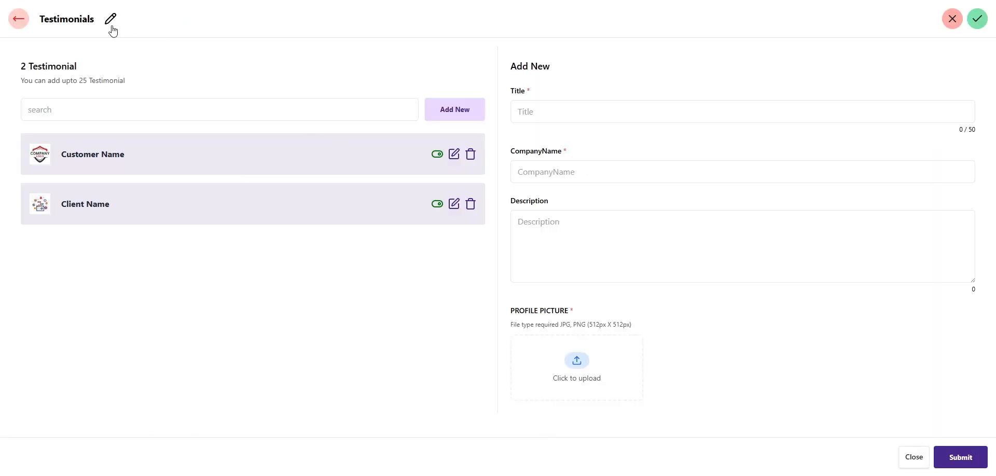
Retitle the Testimonials section to 'What Client Says ?' and open the live site to check it
{"action": "left_click", "coordinate": [110, 21]}
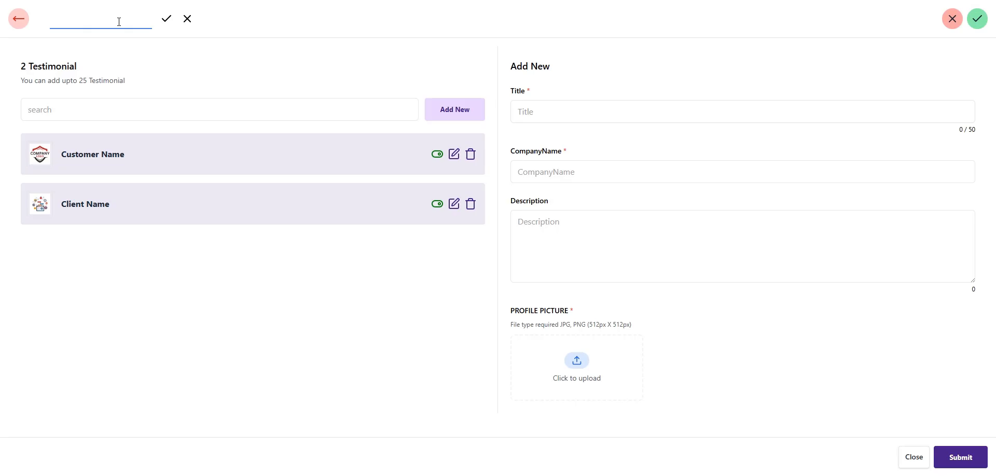
{"action": "type", "text": "What Client S"}
{"action": "left_click", "coordinate": [167, 19]}
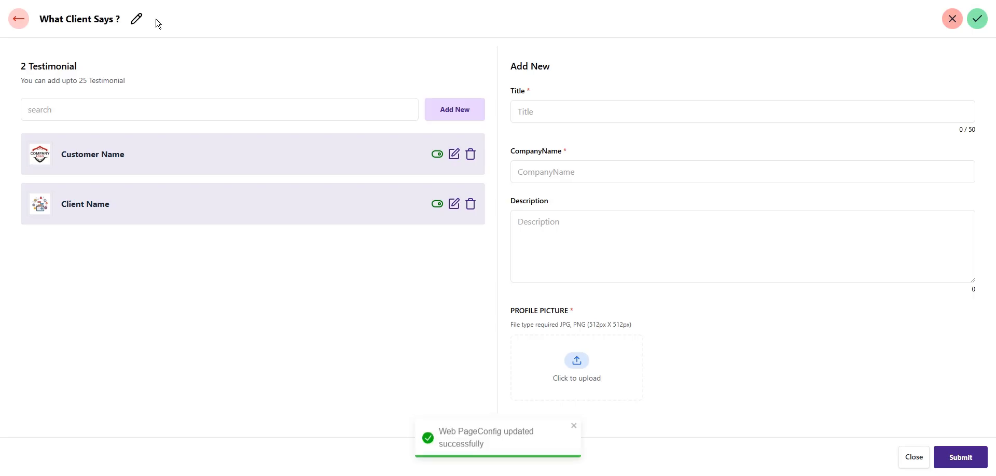
{"action": "left_click", "coordinate": [21, 18]}
{"action": "left_click", "coordinate": [214, 73]}
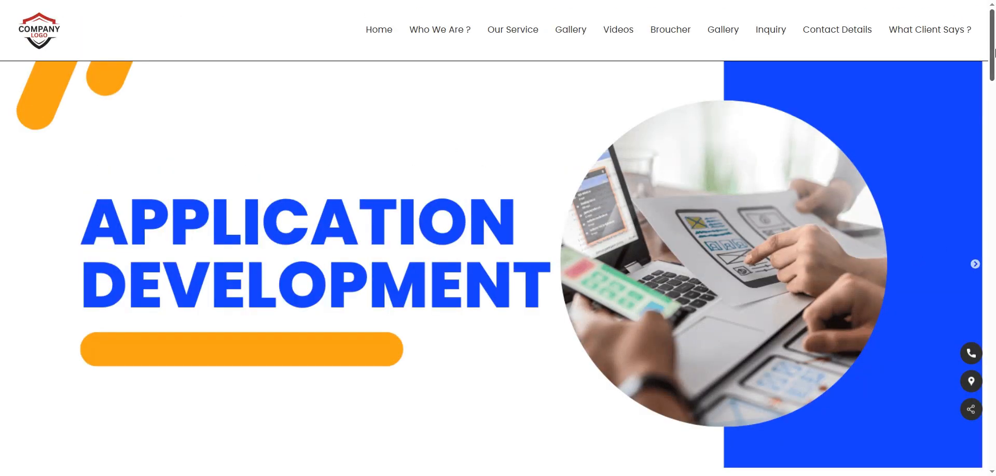
Scroll the live site to the What Client Says ? section, then return to the admin Dashboard
{"action": "left_click_drag", "start_coordinate": [993, 57], "coordinate": [993, 446]}
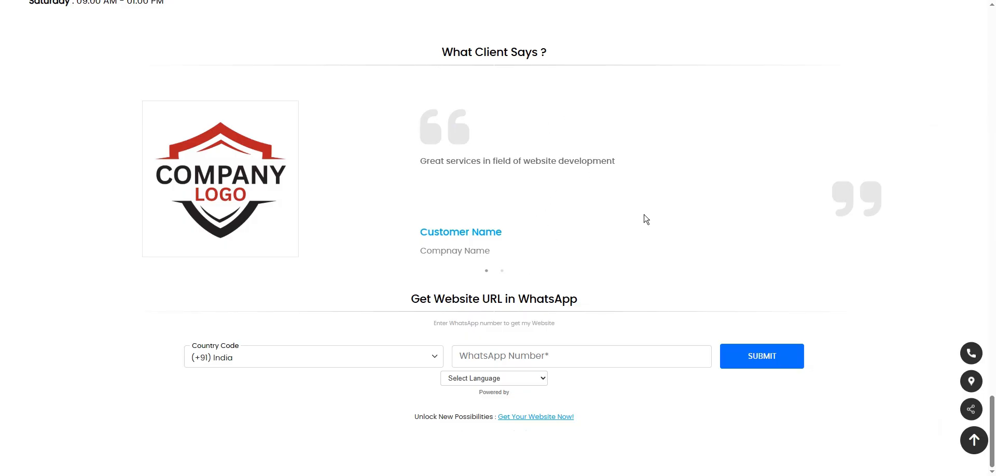
{"action": "scroll", "coordinate": [571, 267], "scroll_direction": "up", "scroll_amount": 4}
{"action": "scroll", "coordinate": [580, 397], "scroll_direction": "down", "scroll_amount": 1}
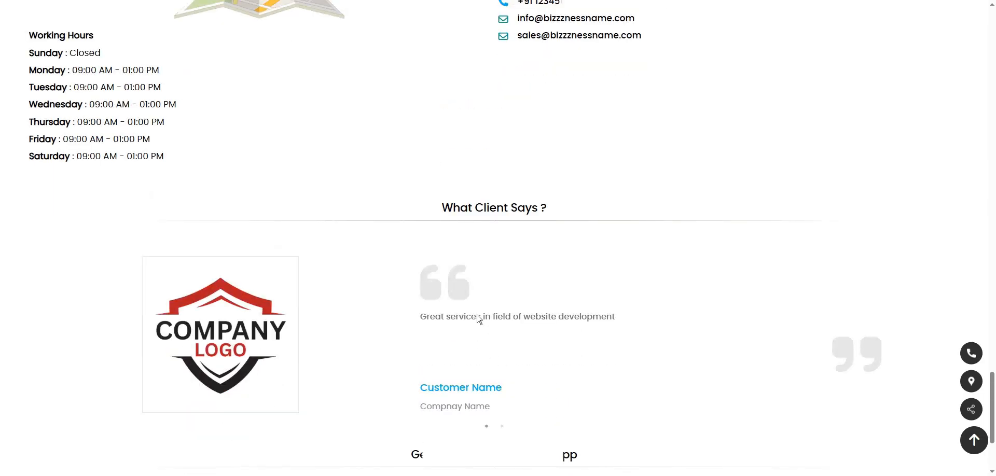
{"action": "left_click_drag", "start_coordinate": [442, 208], "coordinate": [551, 210]}
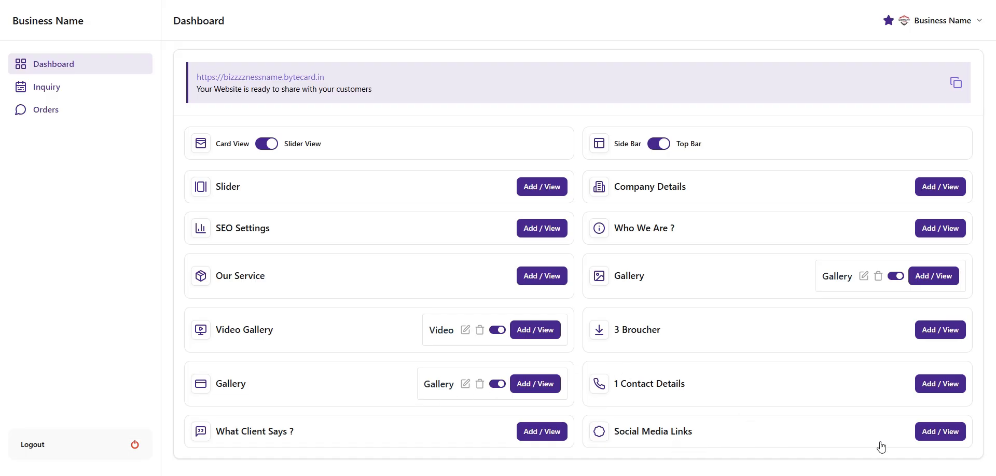
{"action": "left_click", "coordinate": [934, 432]}
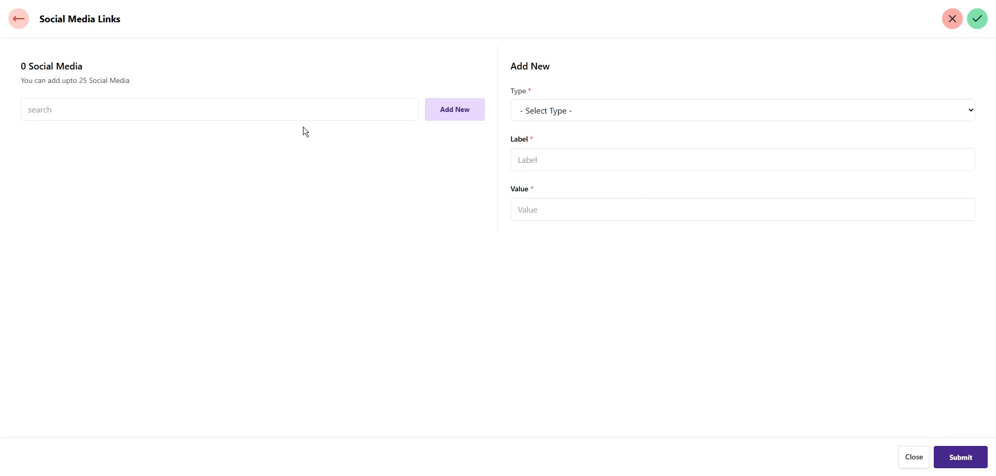
{"action": "left_click", "coordinate": [546, 118]}
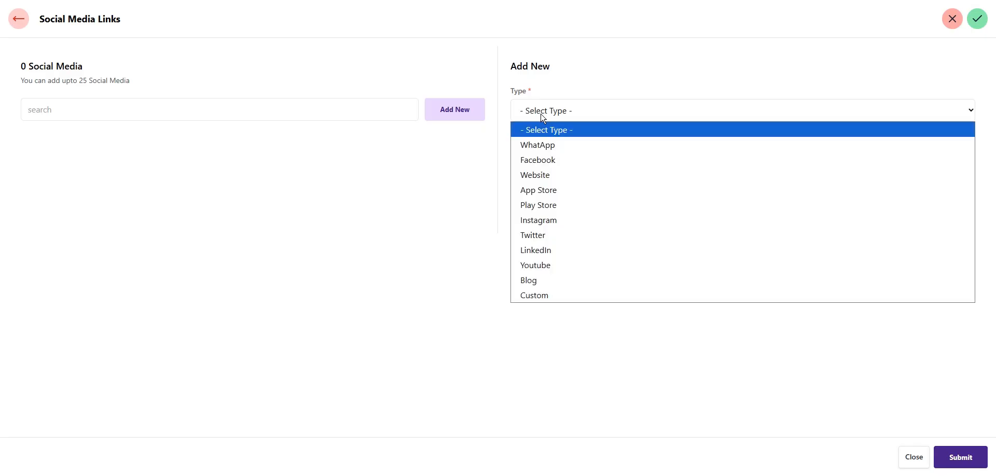
{"action": "left_click", "coordinate": [542, 118]}
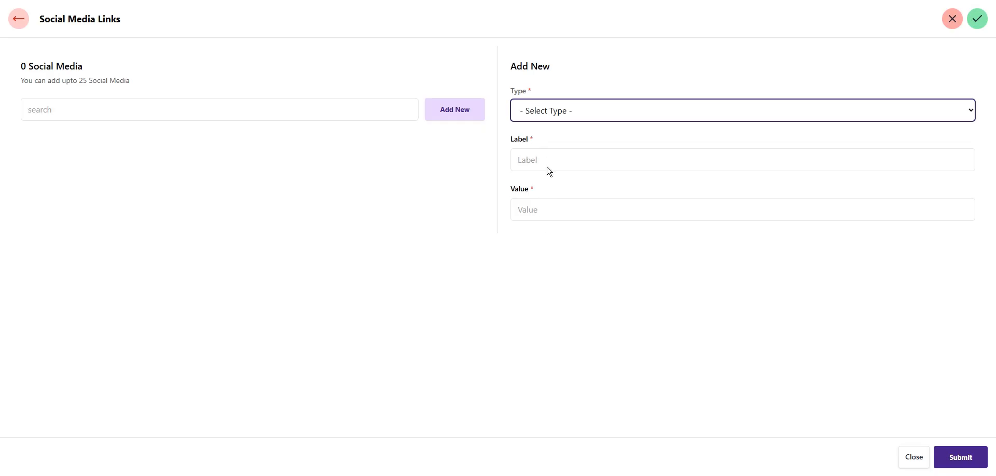
{"action": "left_click", "coordinate": [549, 118]}
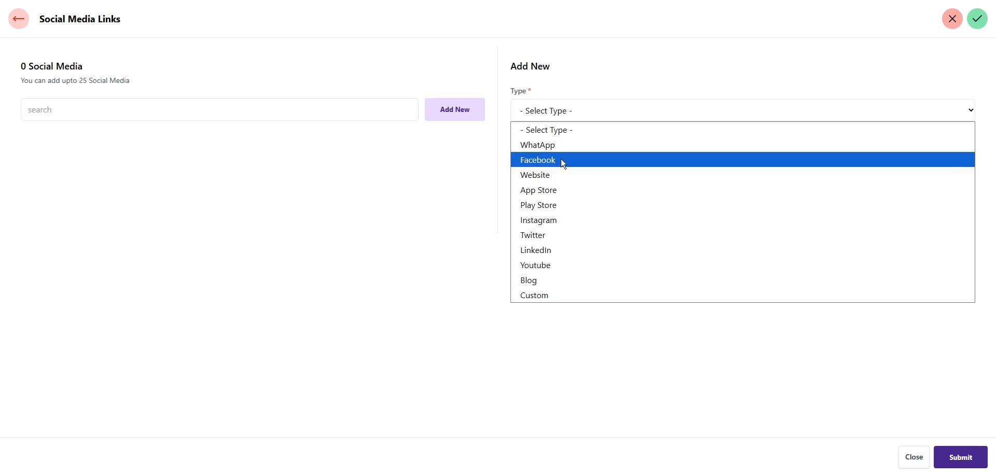
{"action": "left_click", "coordinate": [575, 160]}
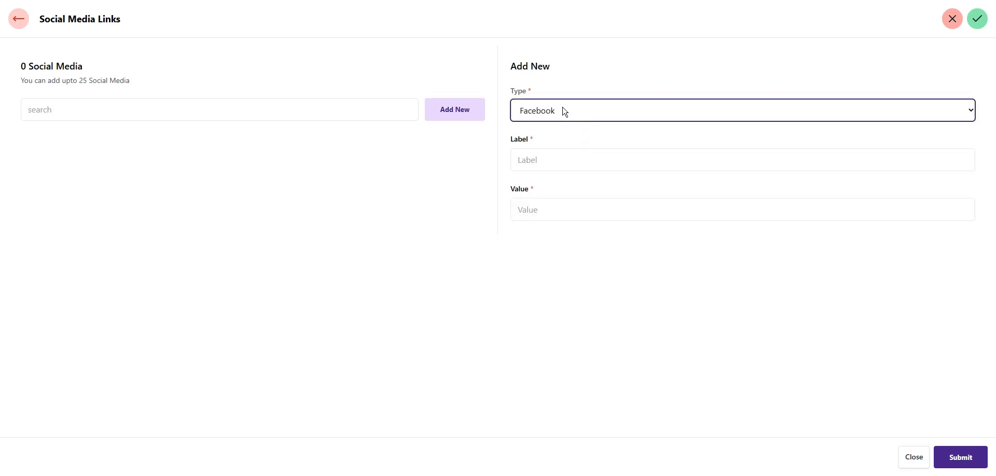
{"action": "left_click", "coordinate": [553, 161]}
{"action": "type", "text": "Face"}
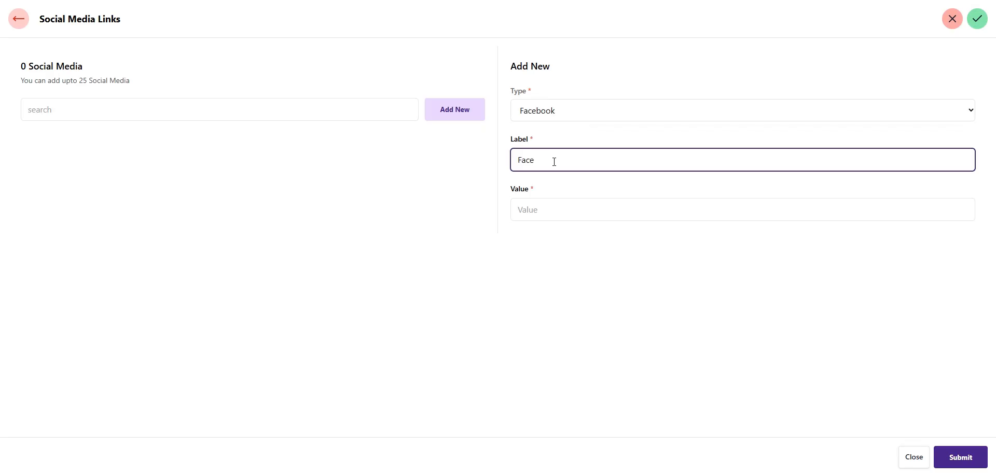
{"action": "type", "text": "book"}
{"action": "key", "text": "Tab"}
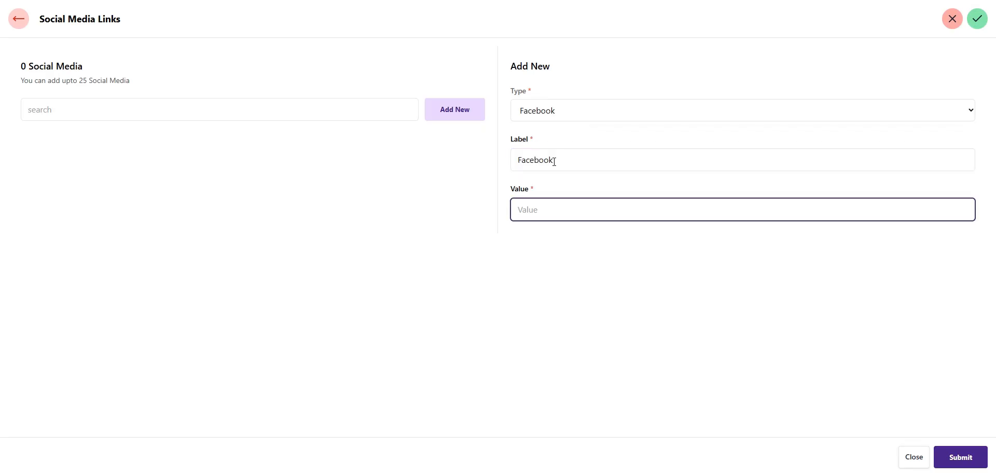
{"action": "type", "text": "hhttps://facebook.com/"}
{"action": "left_click", "coordinate": [970, 460]}
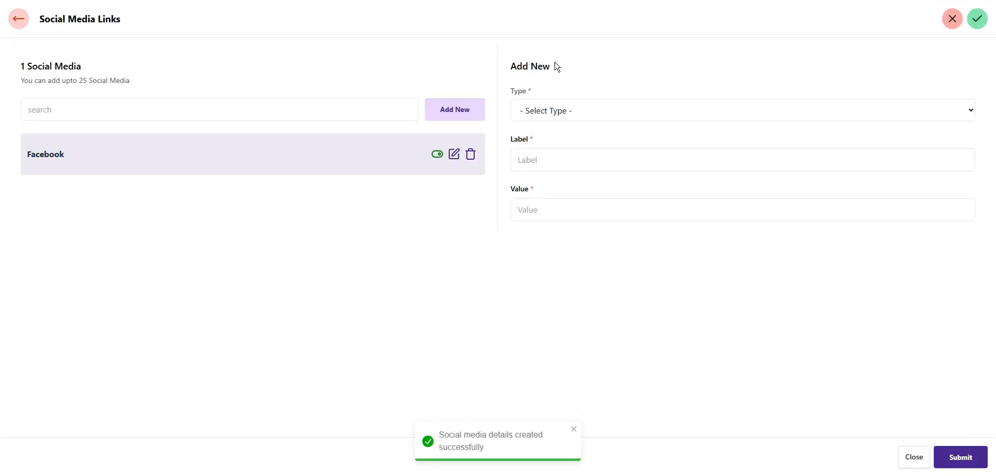
Open the live website at its Links section to check the new Facebook link
{"action": "left_click", "coordinate": [17, 23]}
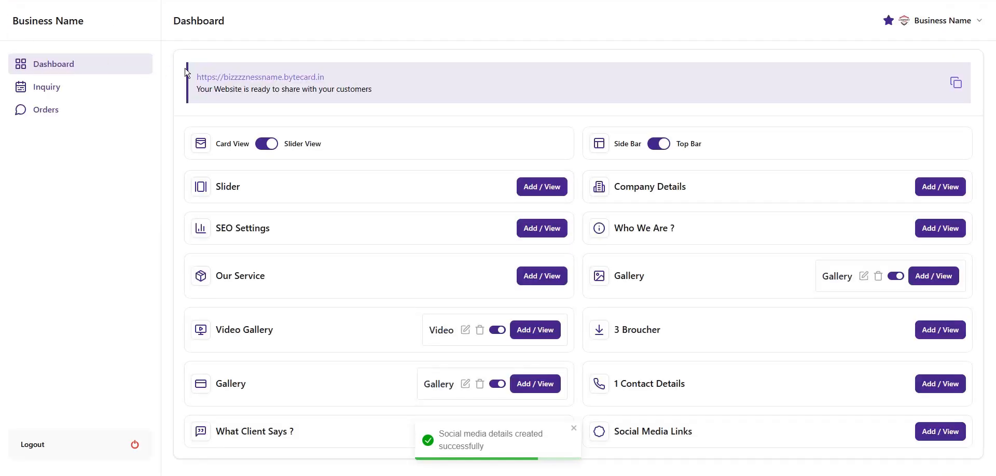
{"action": "left_click", "coordinate": [285, 81]}
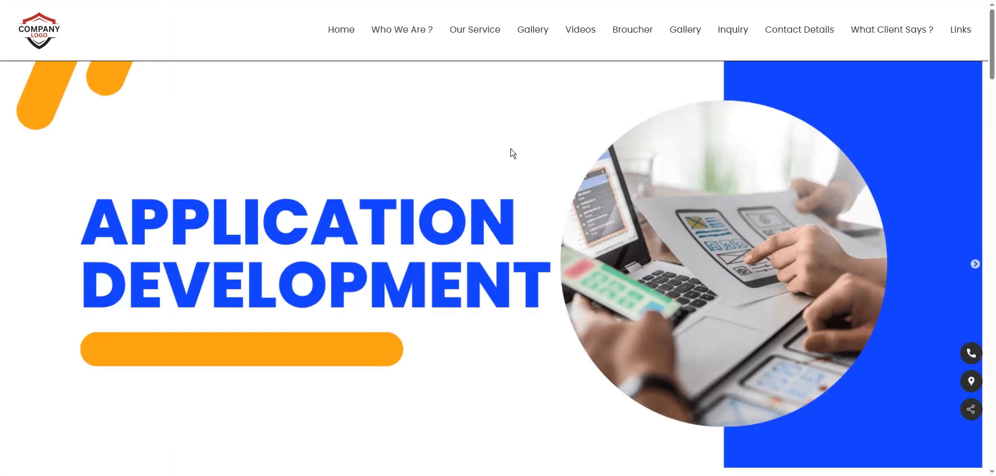
{"action": "left_click", "coordinate": [966, 33]}
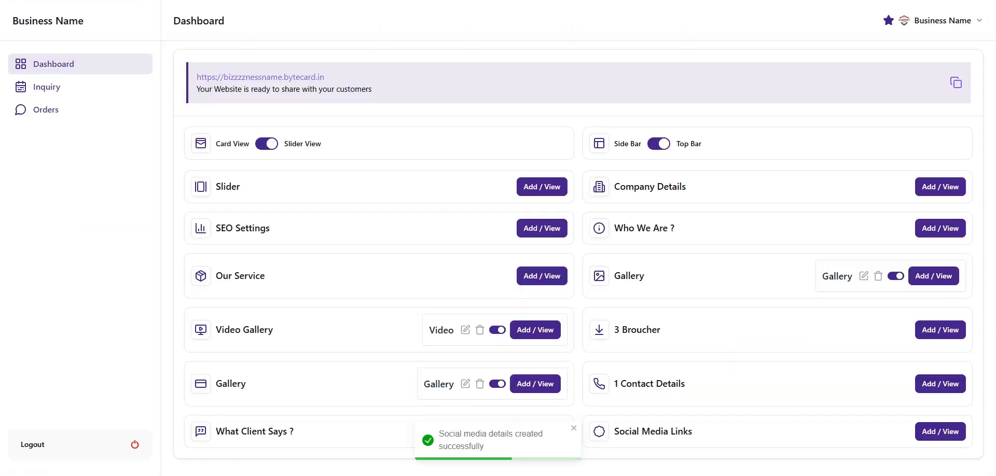
Add a WhatApp-type link labelled 'WhatsApp' with the business phone number as its value
{"action": "left_click", "coordinate": [951, 437]}
{"action": "left_click", "coordinate": [554, 115]}
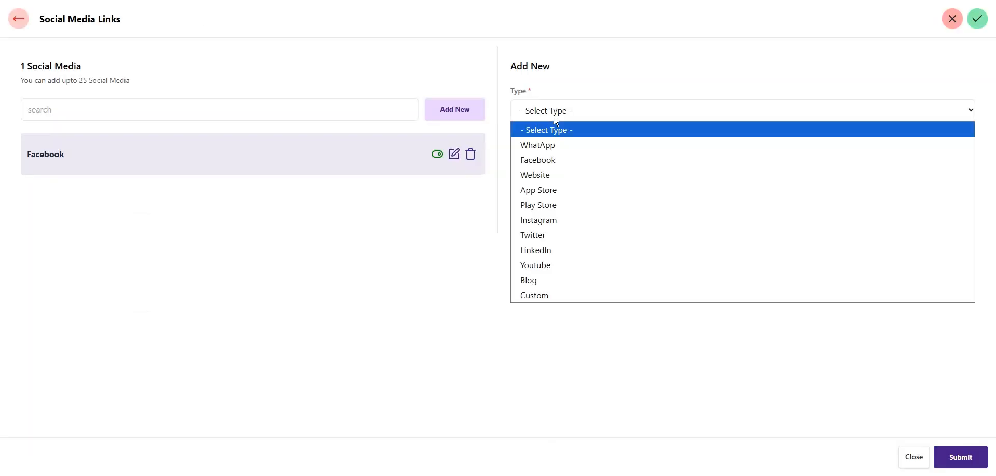
{"action": "left_click", "coordinate": [571, 145]}
{"action": "left_click", "coordinate": [568, 166]}
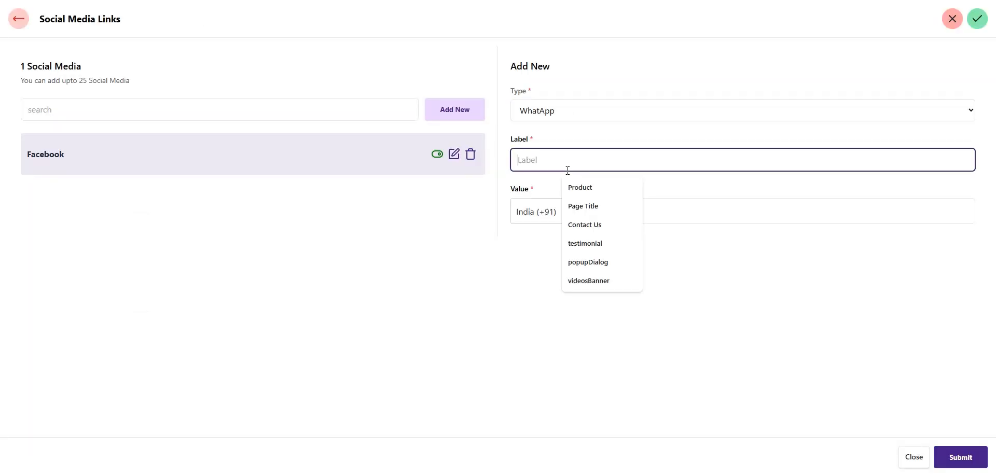
{"action": "type", "text": "WhatsApp"}
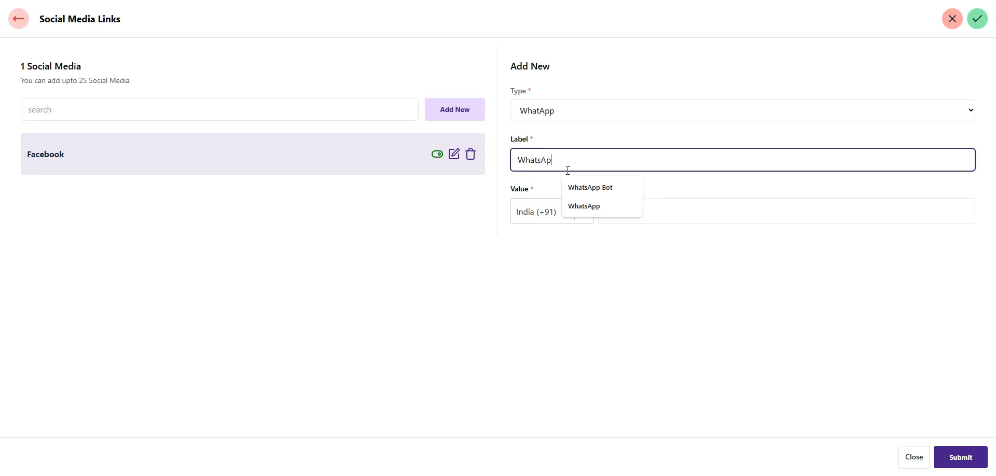
{"action": "key", "text": "Tab"}
{"action": "key", "text": "Tab"}
{"action": "type", "text": "987654"}
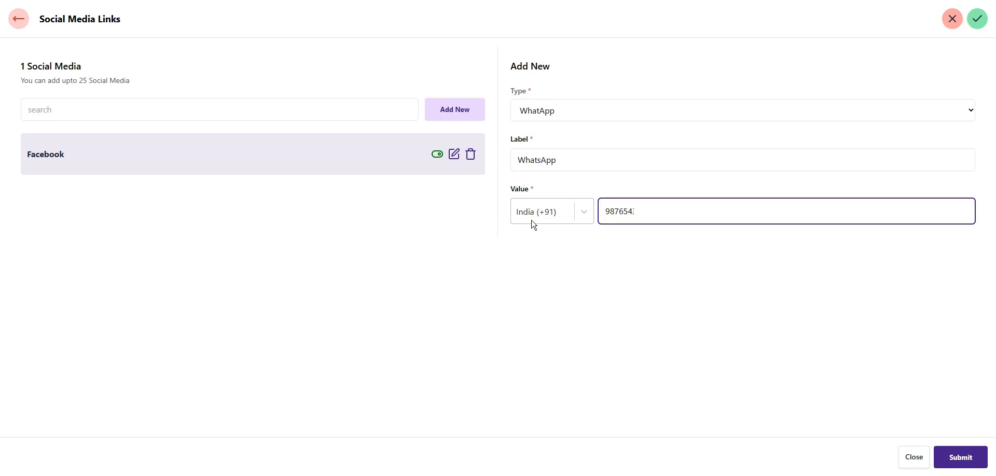
{"action": "left_click", "coordinate": [962, 459]}
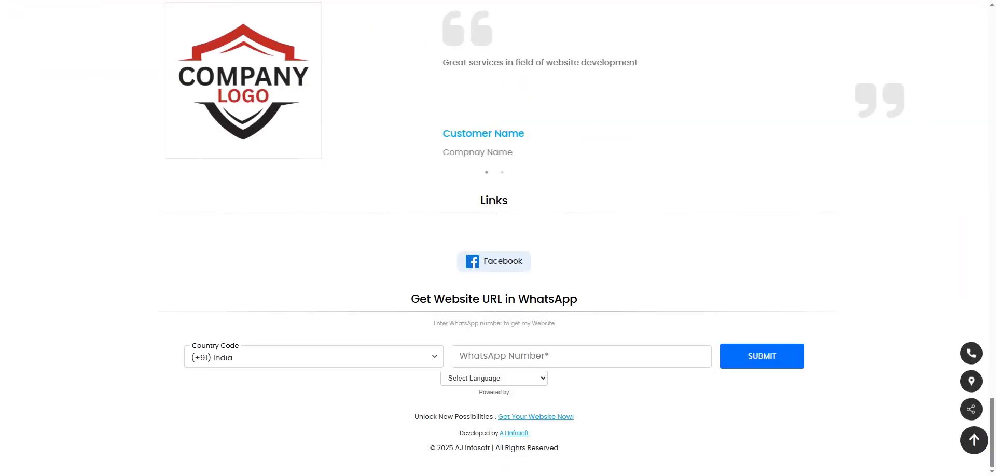
{"action": "scroll", "coordinate": [389, 216], "scroll_direction": "up", "scroll_amount": 9}
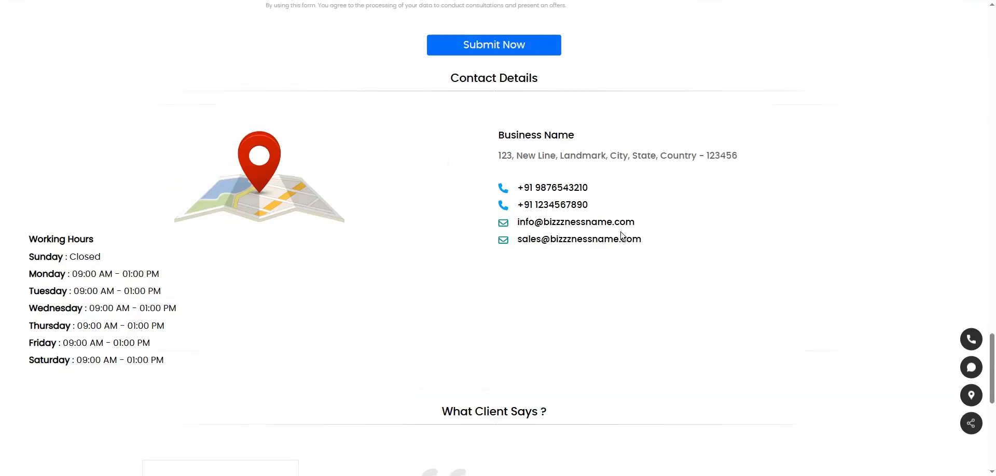
{"action": "scroll", "coordinate": [605, 286], "scroll_direction": "up", "scroll_amount": 1}
{"action": "scroll", "coordinate": [606, 310], "scroll_direction": "down", "scroll_amount": 10}
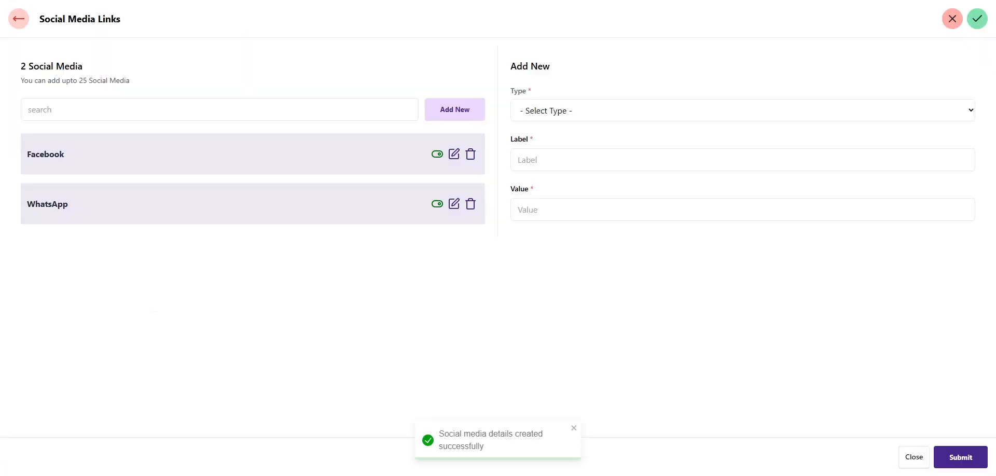
{"action": "left_click", "coordinate": [574, 110]}
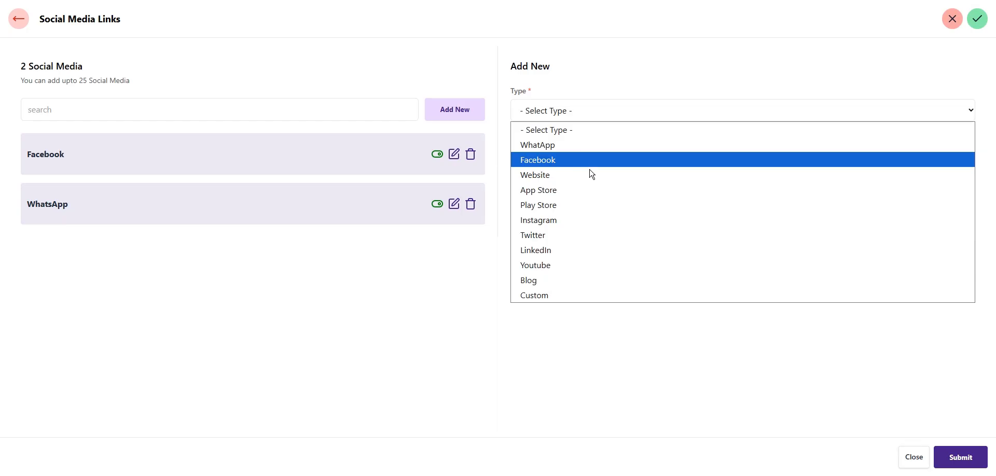
{"action": "left_click", "coordinate": [577, 296]}
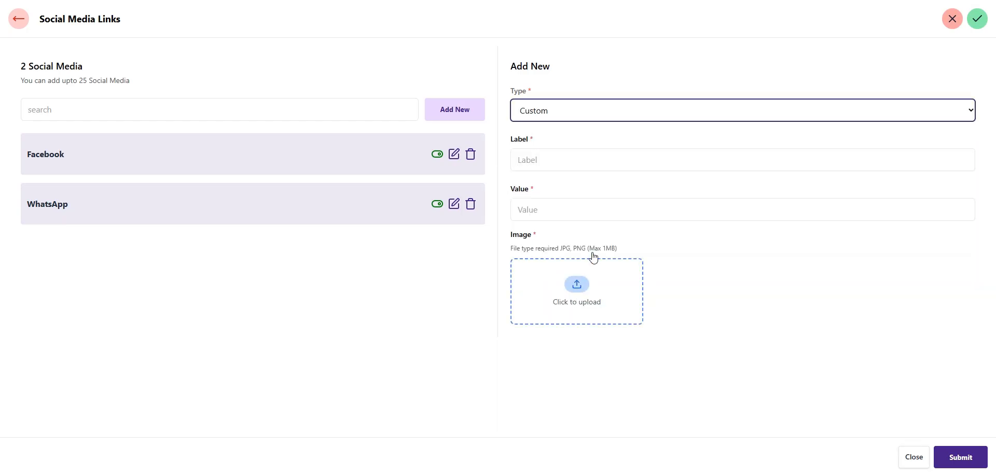
{"action": "left_click", "coordinate": [551, 165]}
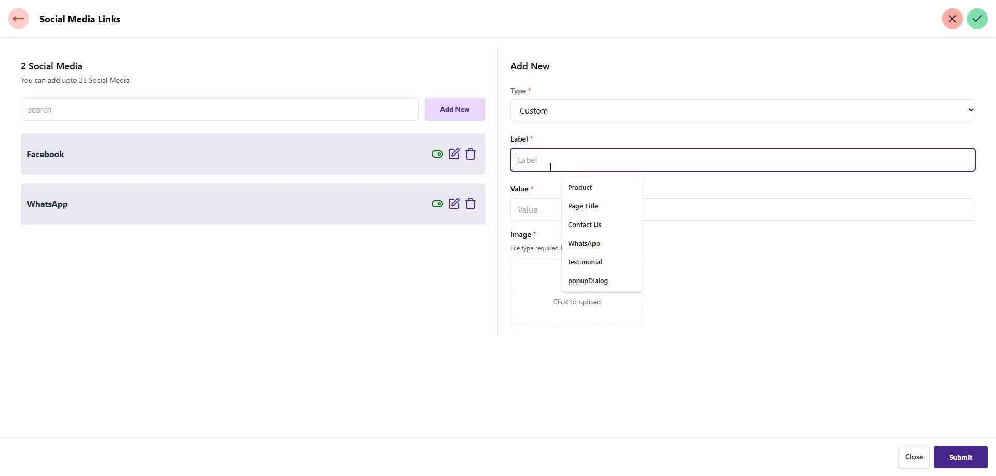
{"action": "type", "text": "Cus"}
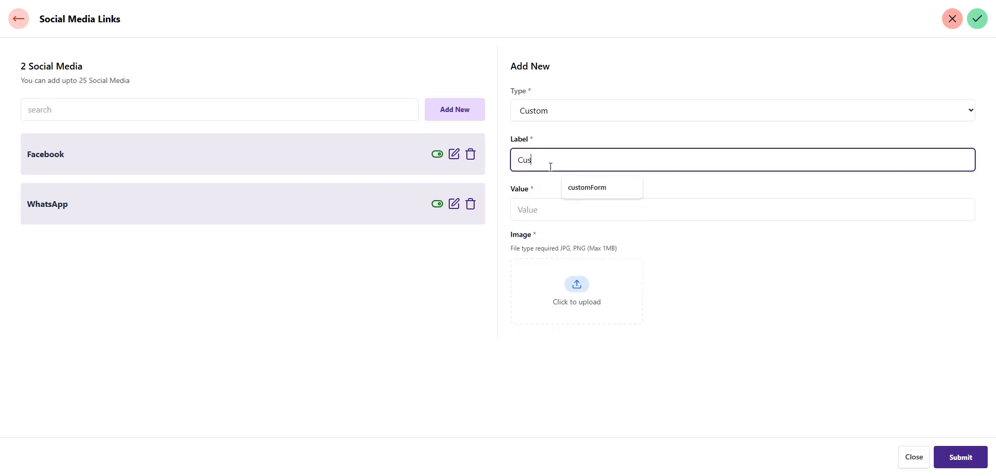
{"action": "type", "text": "tom"}
{"action": "left_click", "coordinate": [555, 207]}
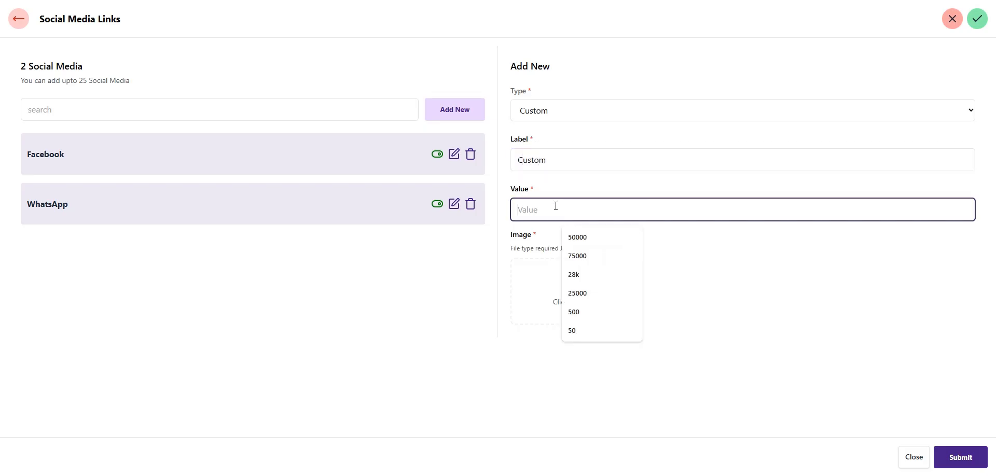
{"action": "type", "text": "htt"}
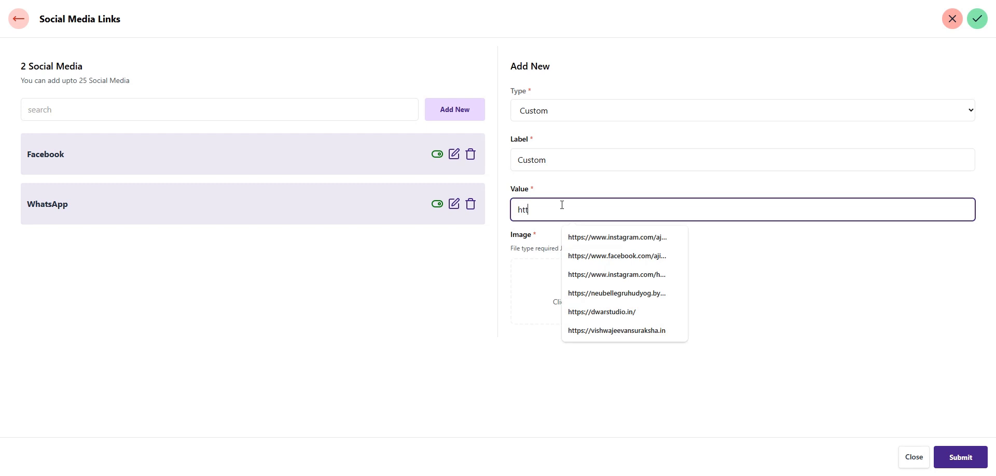
{"action": "type", "text": "ps://customlink.com"}
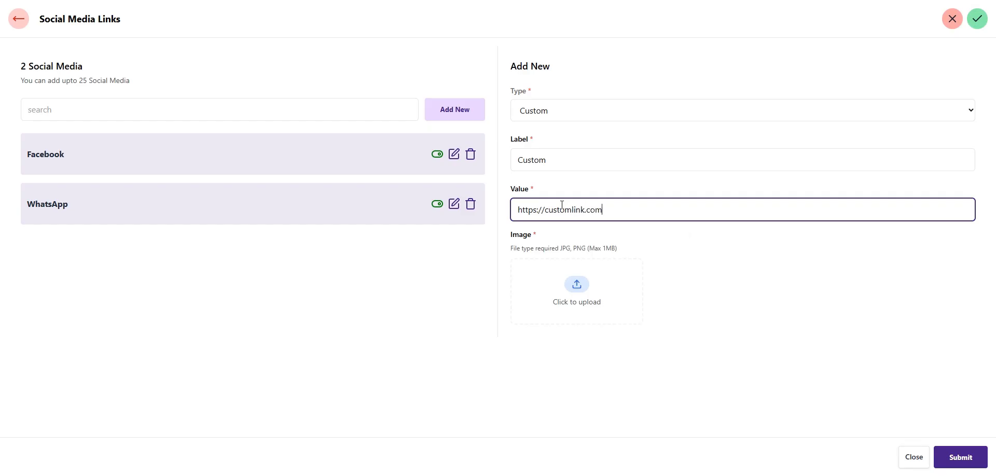
{"action": "left_click", "coordinate": [574, 289]}
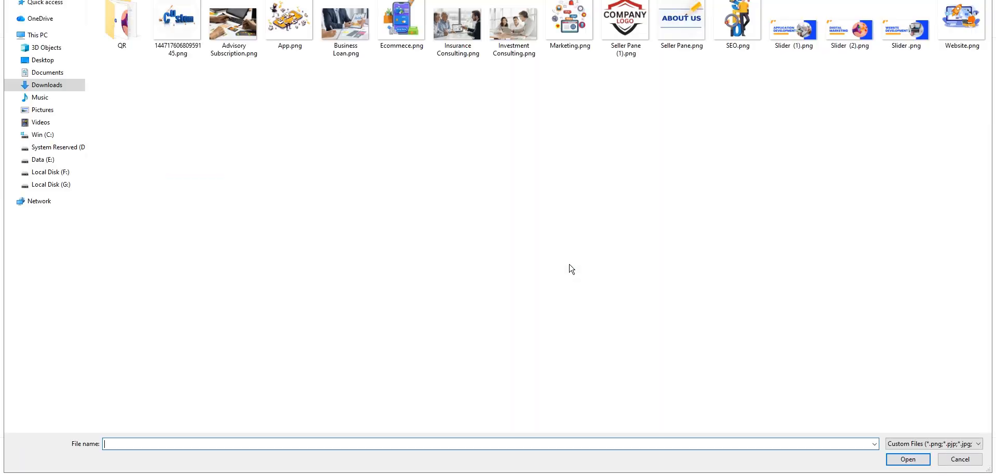
{"action": "double_click", "coordinate": [177, 24]}
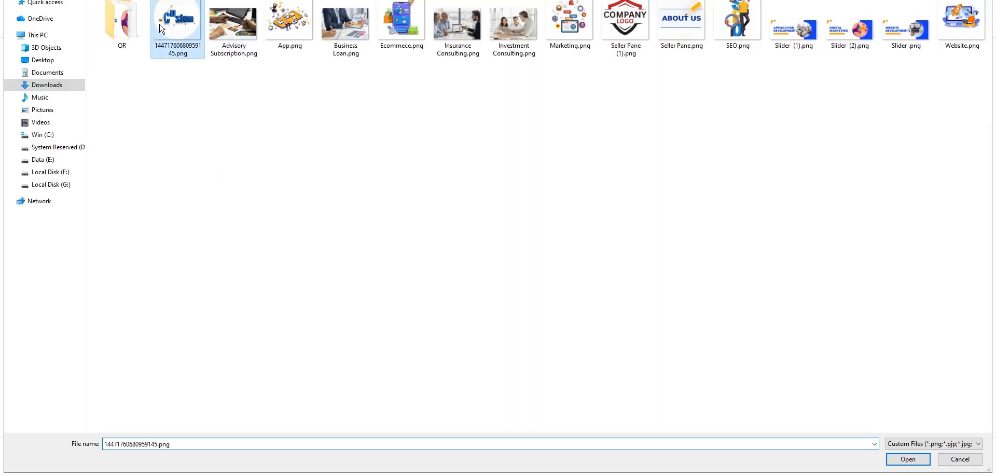
{"action": "left_click", "coordinate": [958, 459]}
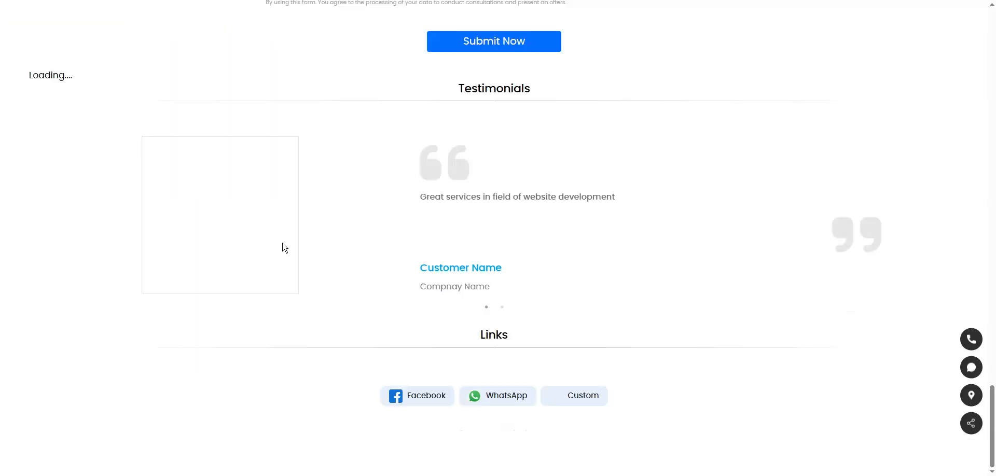
{"action": "scroll", "coordinate": [629, 302], "scroll_direction": "down", "scroll_amount": 9}
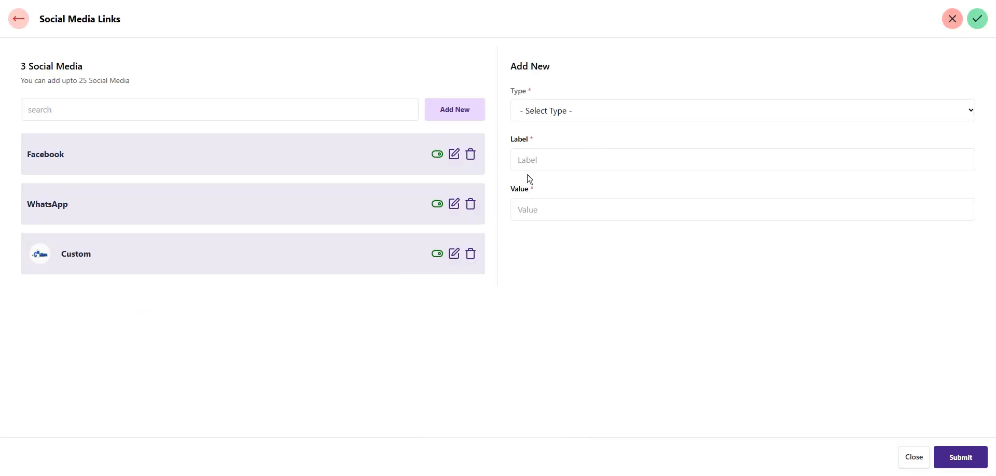
{"action": "left_click", "coordinate": [594, 115]}
{"action": "left_click", "coordinate": [594, 116]}
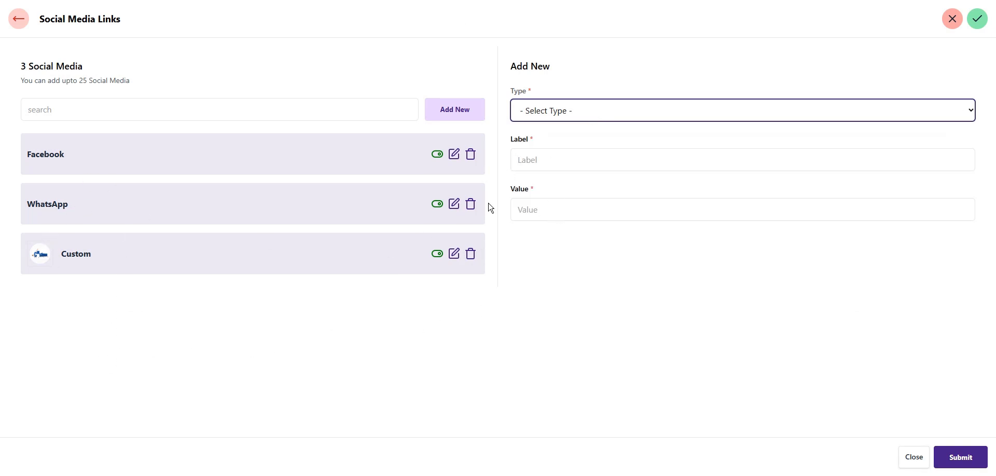
Drag WhatsApp above Facebook, keep Custom last, and reload the website to verify the order
{"action": "left_click_drag", "start_coordinate": [42, 205], "coordinate": [55, 165]}
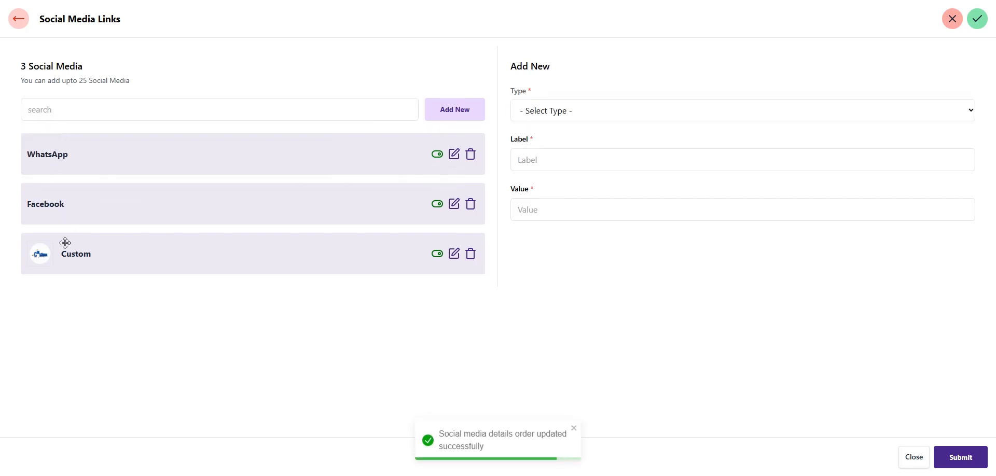
{"action": "left_click_drag", "start_coordinate": [78, 262], "coordinate": [75, 289]}
{"action": "left_click_drag", "start_coordinate": [70, 203], "coordinate": [73, 270]}
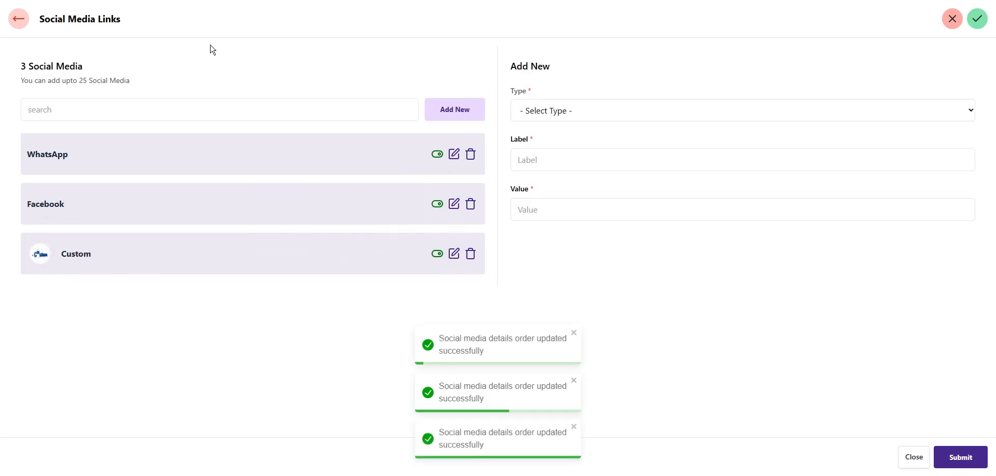
{"action": "key", "text": "ctrl+Tab"}
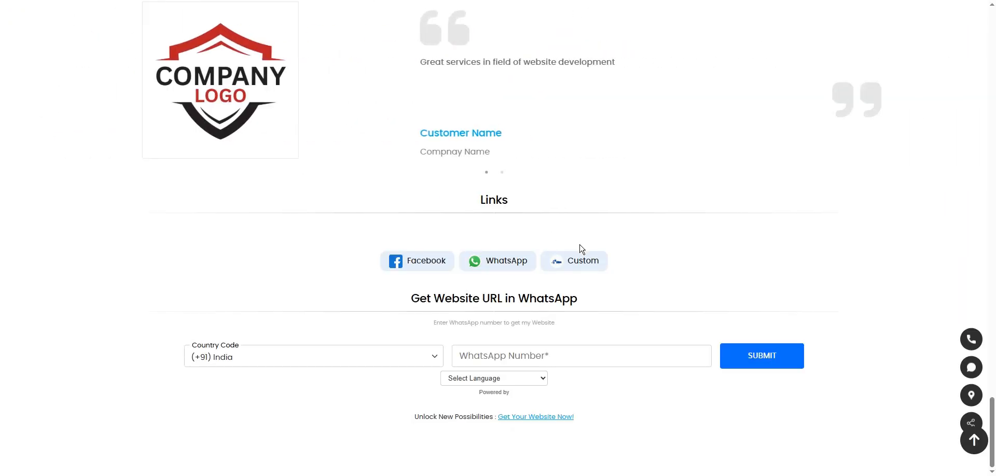
{"action": "key", "text": "F5"}
{"action": "scroll", "coordinate": [596, 314], "scroll_direction": "down", "scroll_amount": 1}
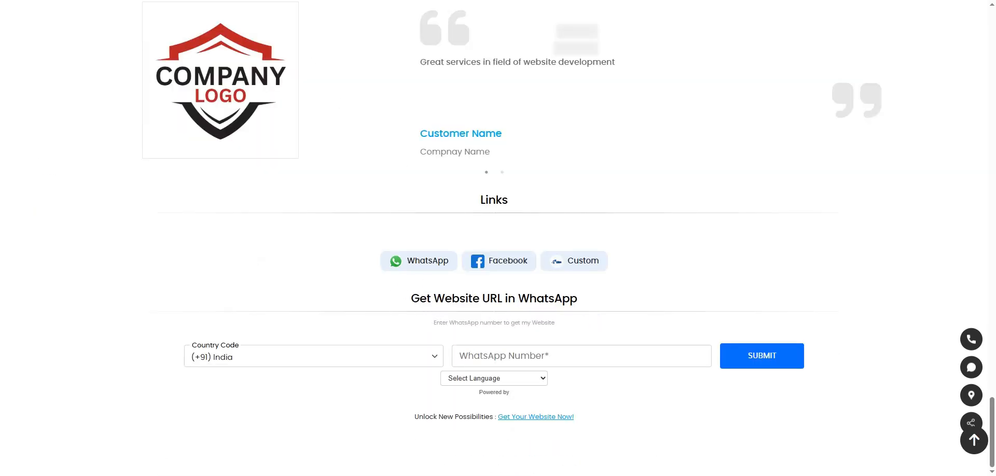
{"action": "key", "text": "ctrl+shift+Tab"}
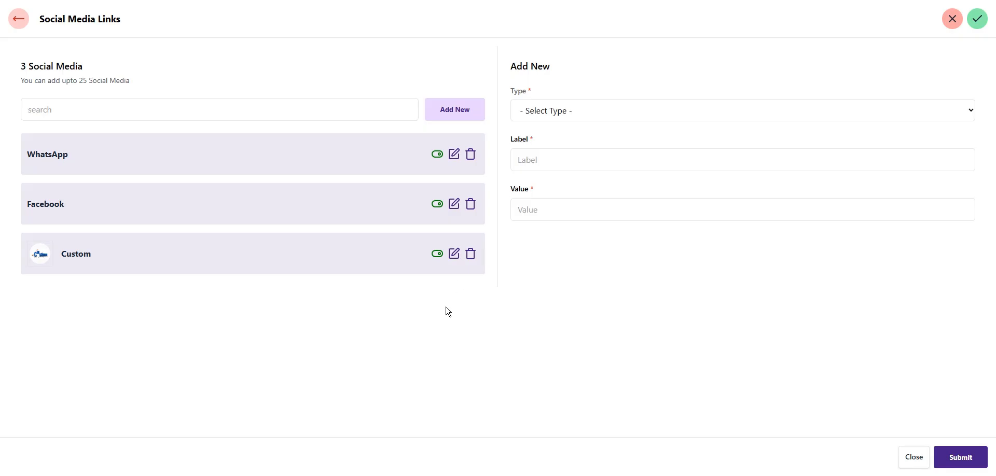
Toggle the Custom link's visibility off and back on, then resubmit the Facebook link
{"action": "left_click", "coordinate": [437, 253]}
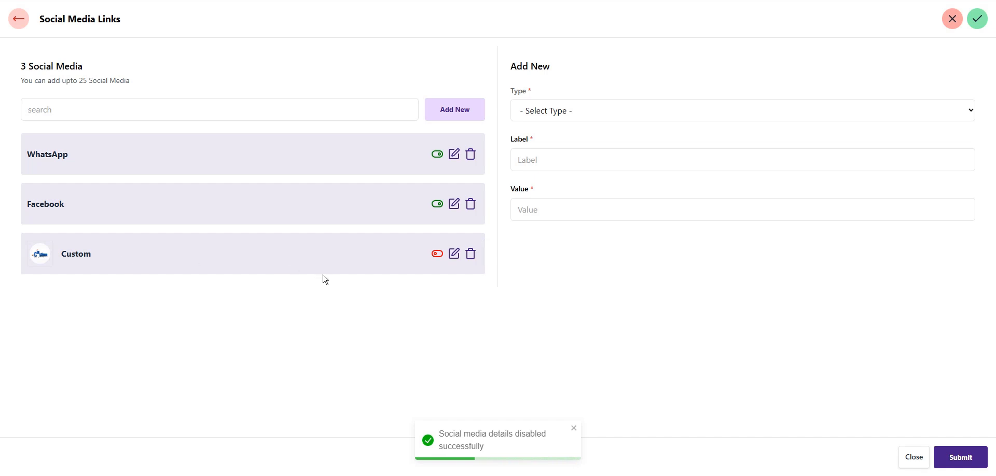
{"action": "left_click", "coordinate": [436, 255]}
{"action": "left_click", "coordinate": [454, 205]}
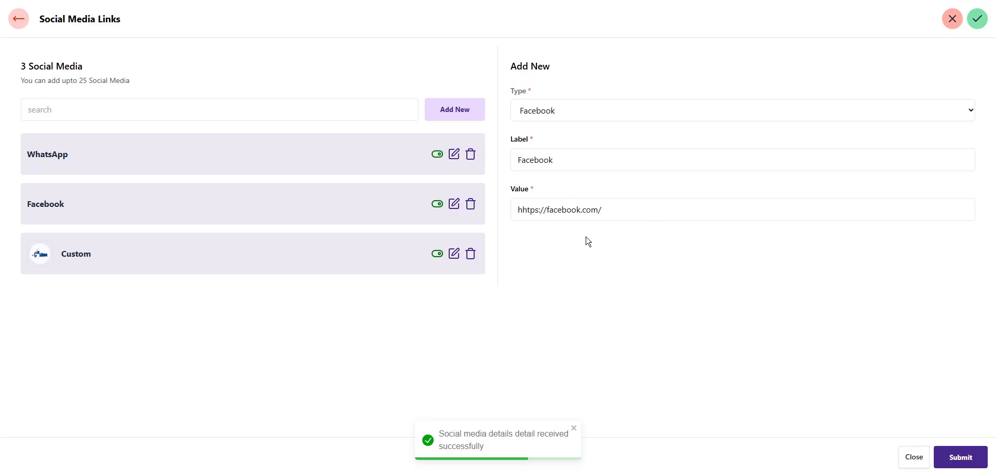
{"action": "left_click", "coordinate": [974, 456]}
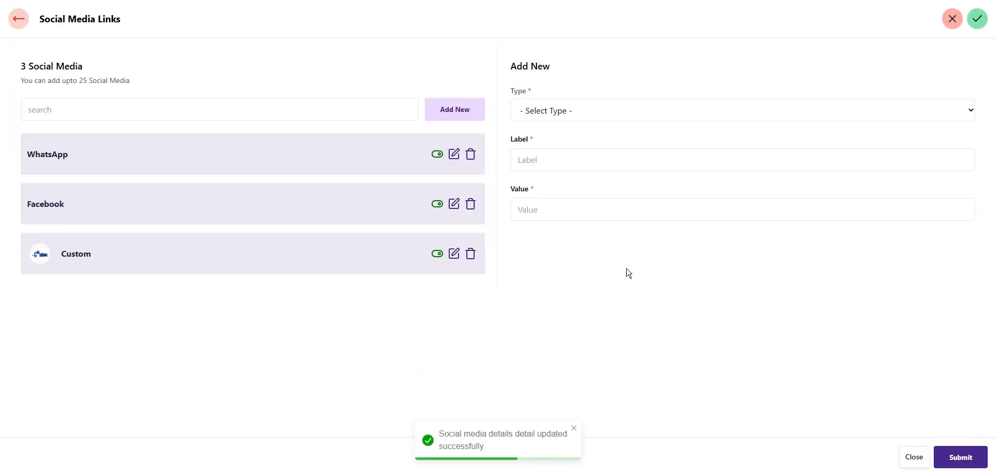
Delete the Custom link with 'Yes, Delete' and return to the dashboard
{"action": "left_click", "coordinate": [471, 254]}
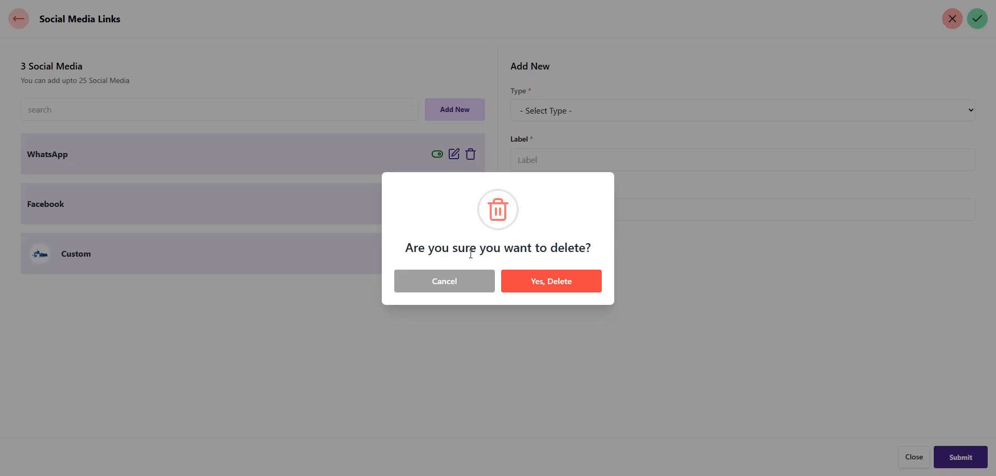
{"action": "left_click", "coordinate": [566, 289]}
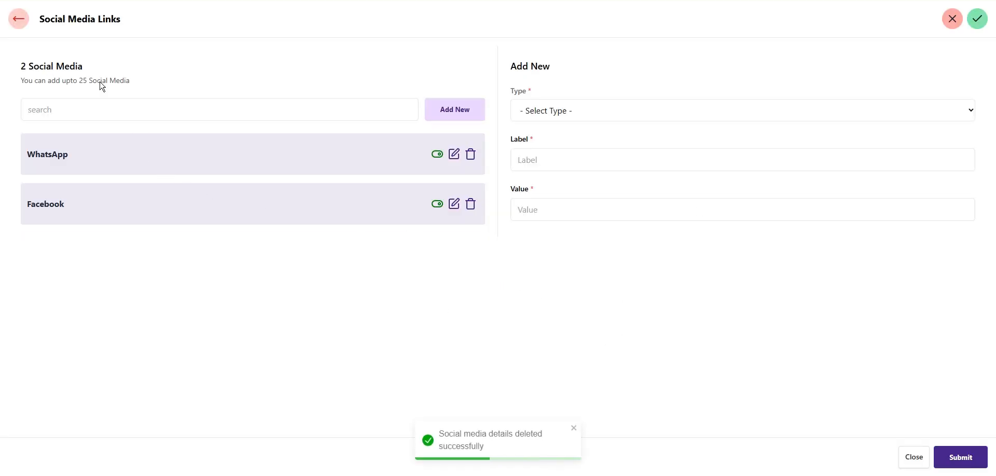
{"action": "left_click", "coordinate": [18, 21]}
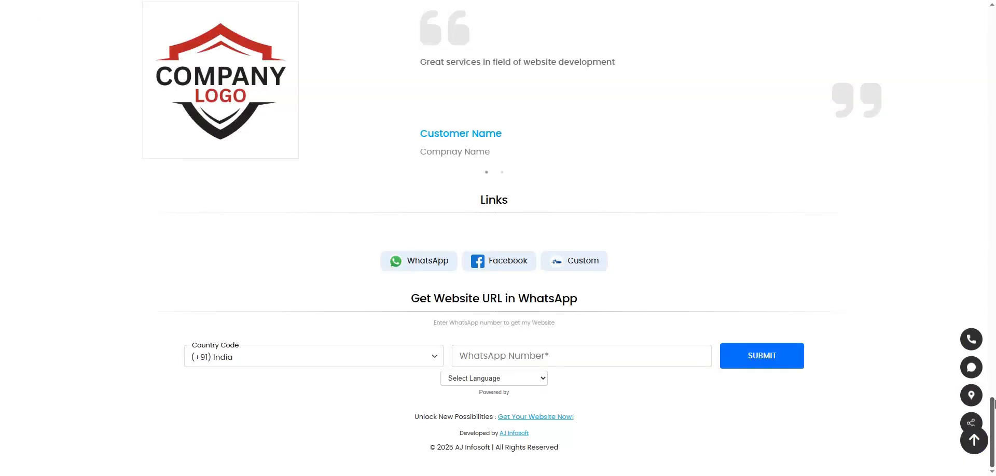
Flip the Card View / Slider View switch to Card View and preview the live site
{"action": "left_click", "coordinate": [993, 315]}
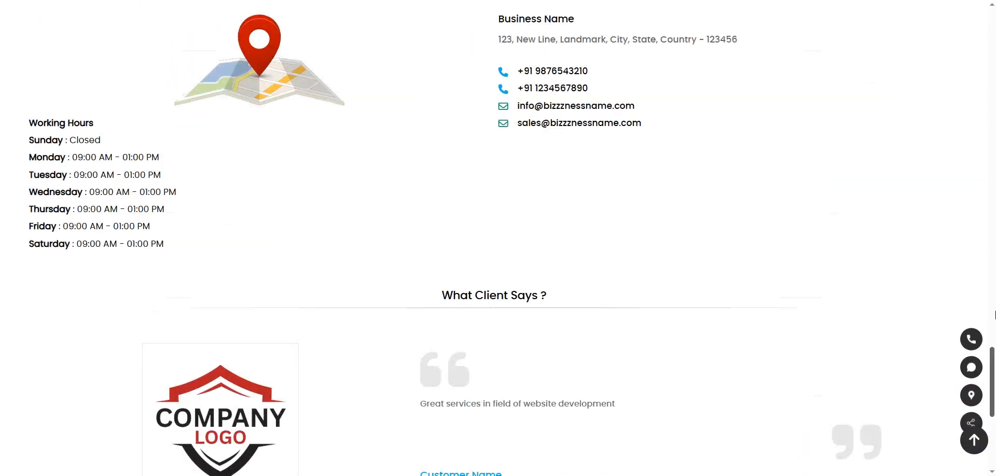
{"action": "left_click_drag", "start_coordinate": [995, 315], "coordinate": [994, 26]}
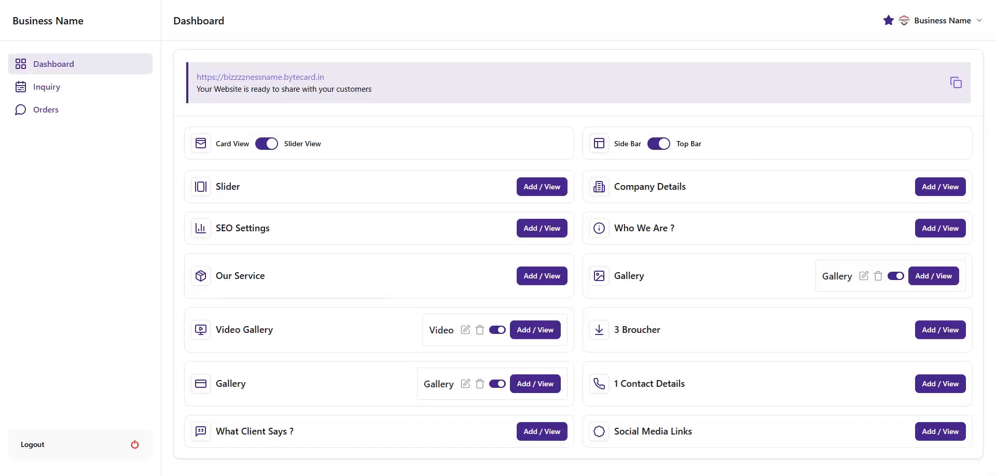
{"action": "left_click", "coordinate": [267, 145]}
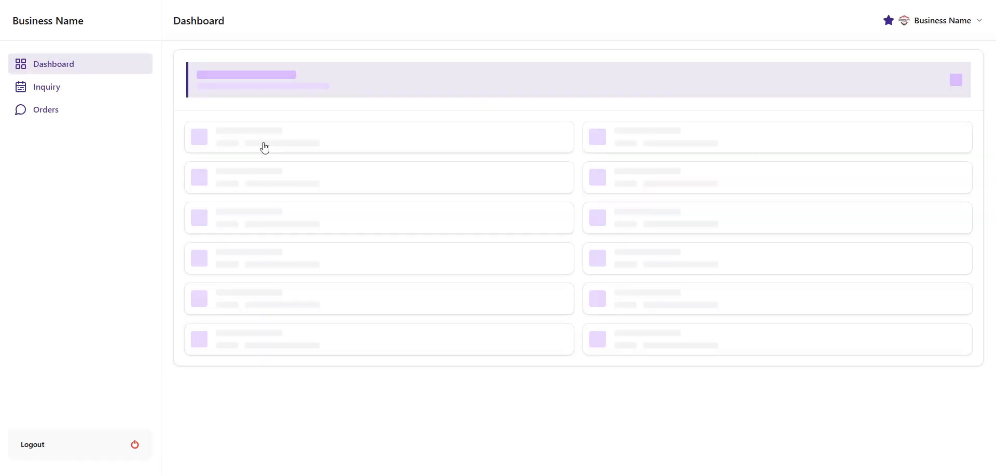
{"action": "left_click", "coordinate": [277, 76]}
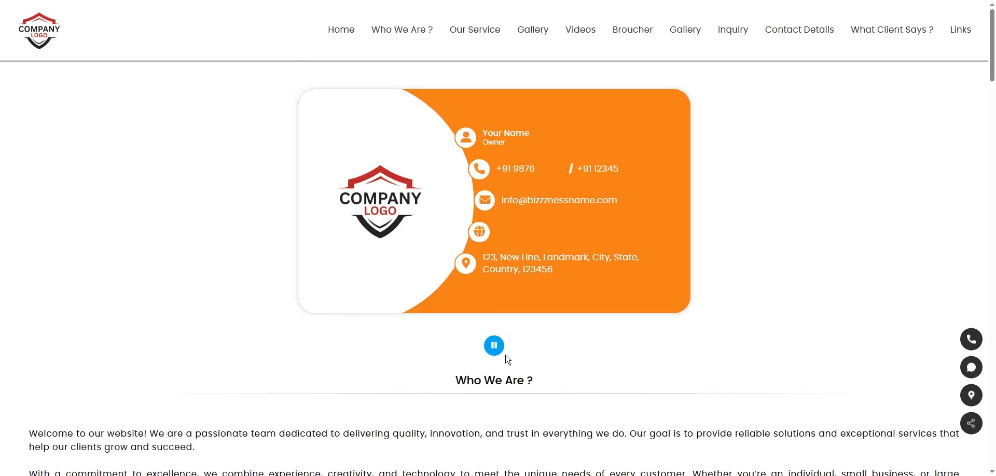
{"action": "key", "text": "ctrl+w"}
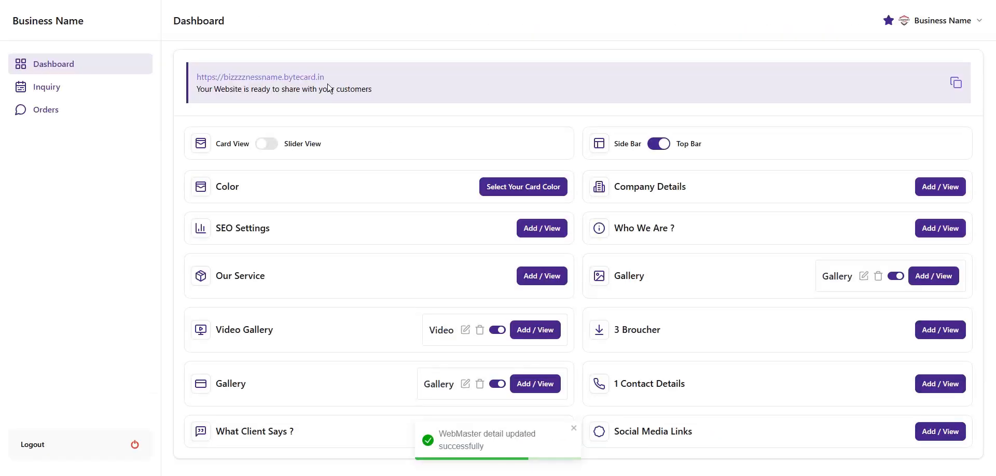
{"action": "left_click", "coordinate": [957, 432]}
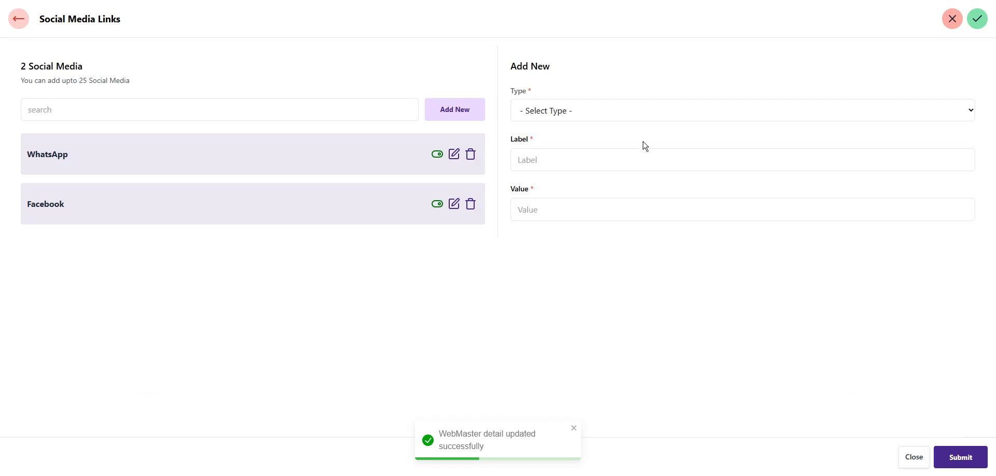
{"action": "left_click", "coordinate": [569, 118]}
{"action": "left_click", "coordinate": [540, 175]}
{"action": "left_click", "coordinate": [543, 158]}
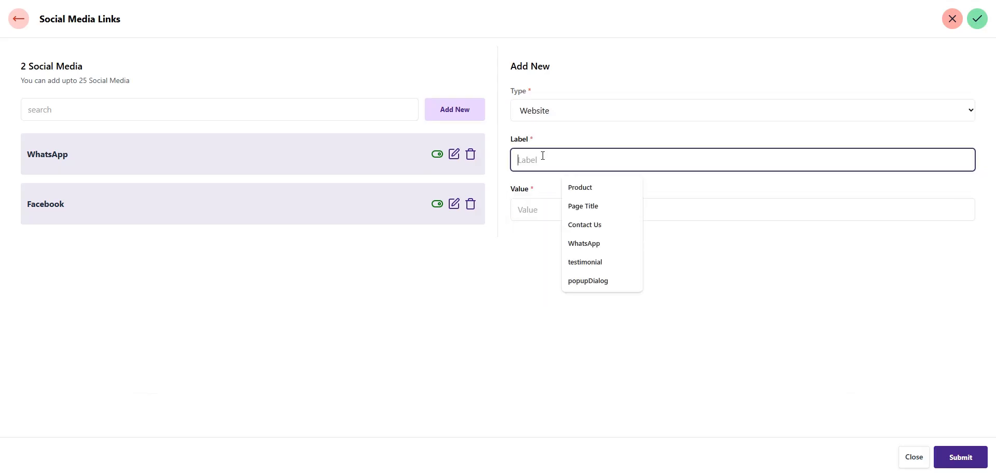
{"action": "type", "text": "Websote"}
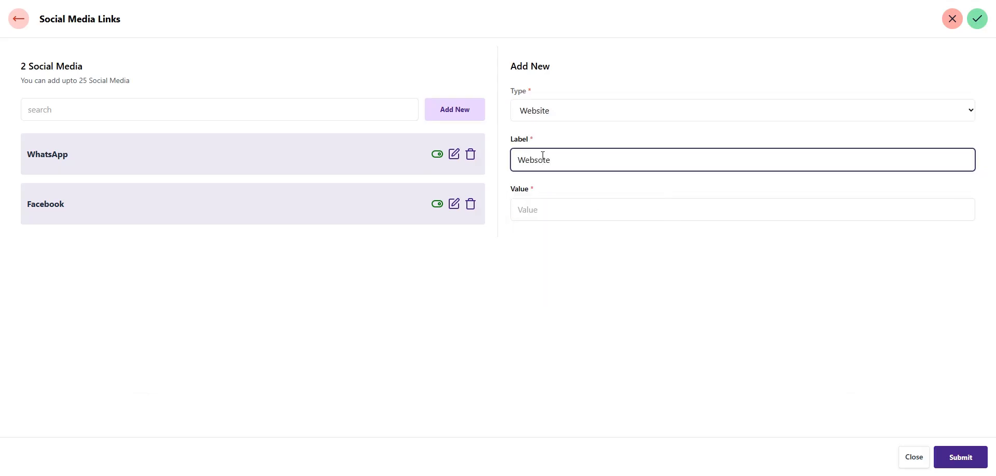
{"action": "key", "text": "BackSpace"}
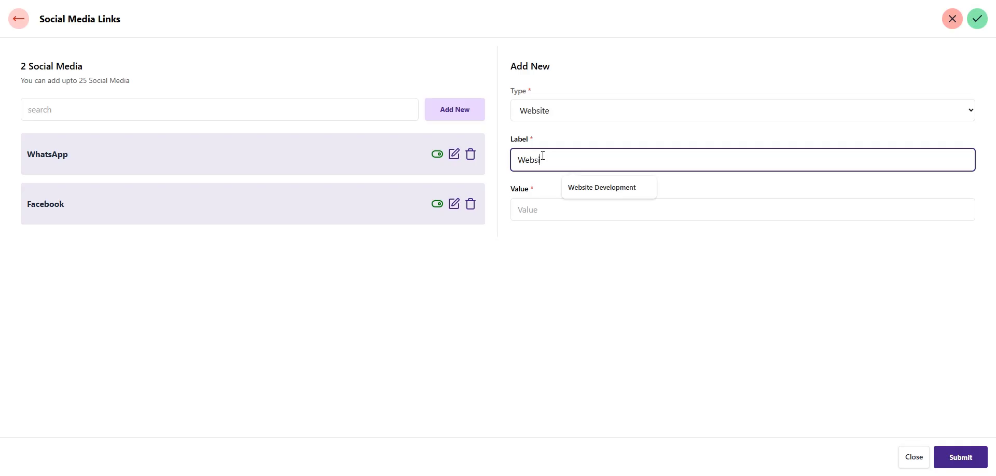
{"action": "key", "text": "Tab"}
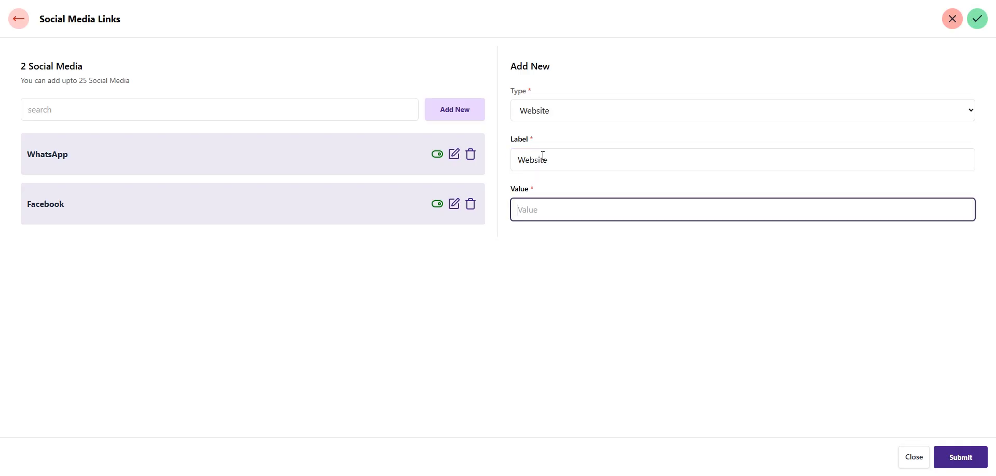
{"action": "type", "text": "www."}
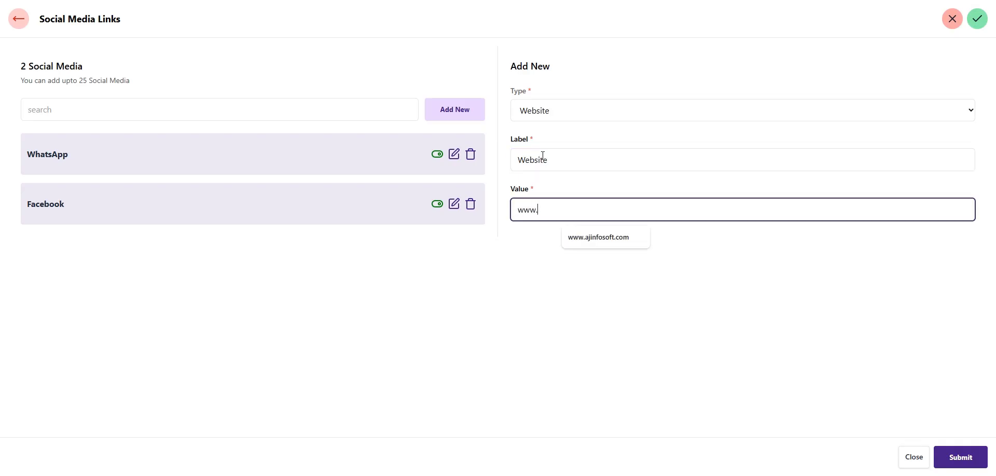
{"action": "type", "text": "website.com"}
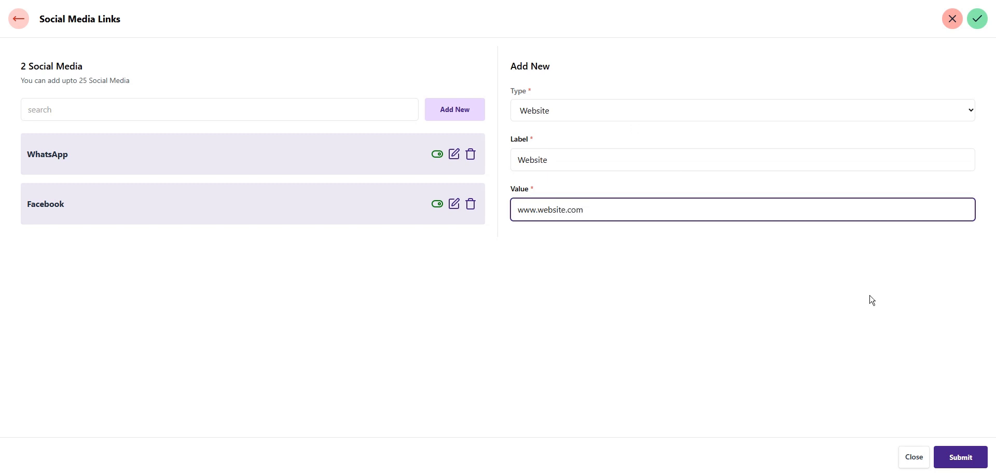
{"action": "left_click", "coordinate": [962, 459]}
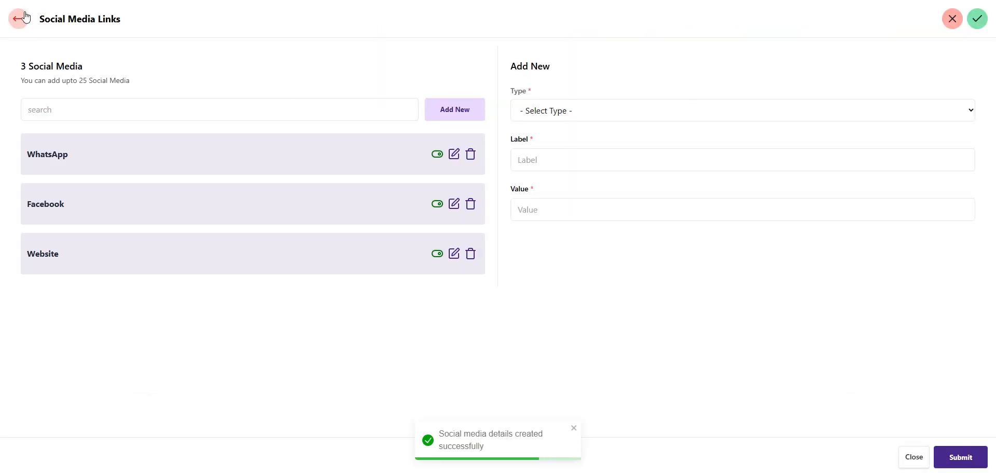
Switch to Slider View and back to Card View, then preview the live site
{"action": "left_click", "coordinate": [18, 18]}
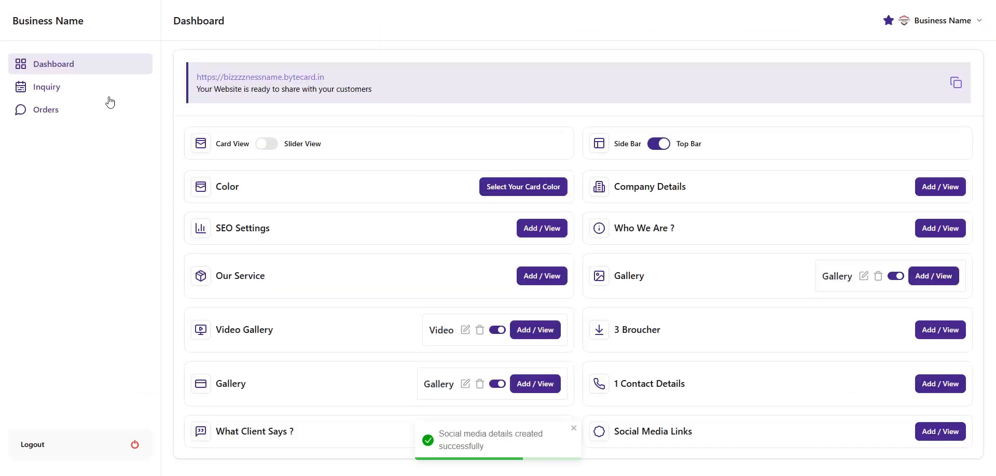
{"action": "left_click", "coordinate": [264, 146]}
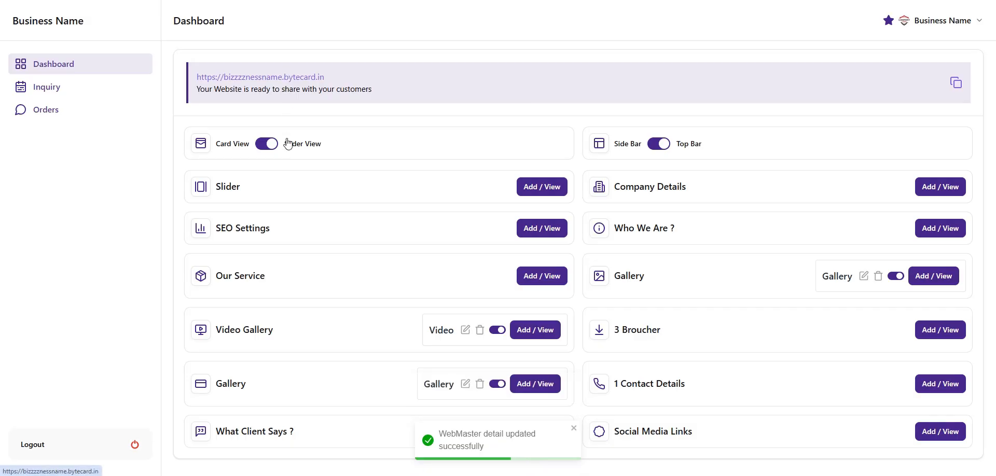
{"action": "left_click", "coordinate": [264, 144]}
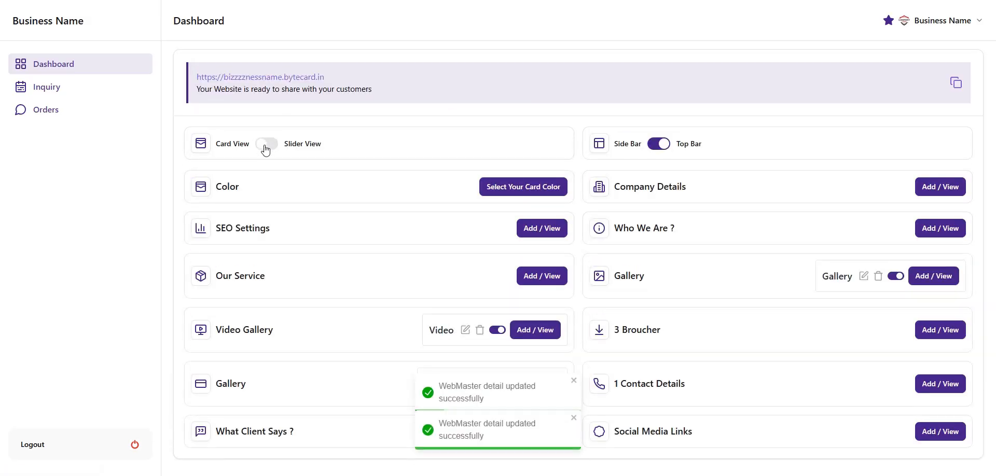
{"action": "left_click", "coordinate": [282, 79]}
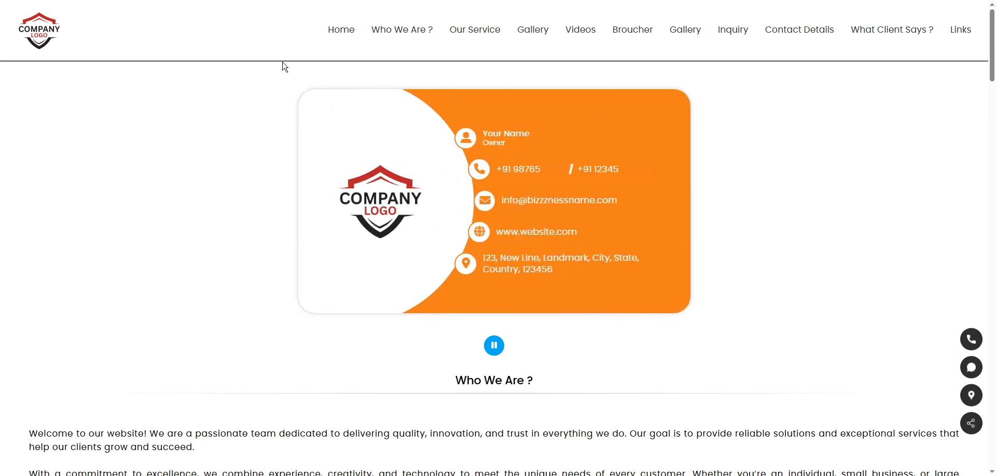
{"action": "left_click", "coordinate": [214, 0]}
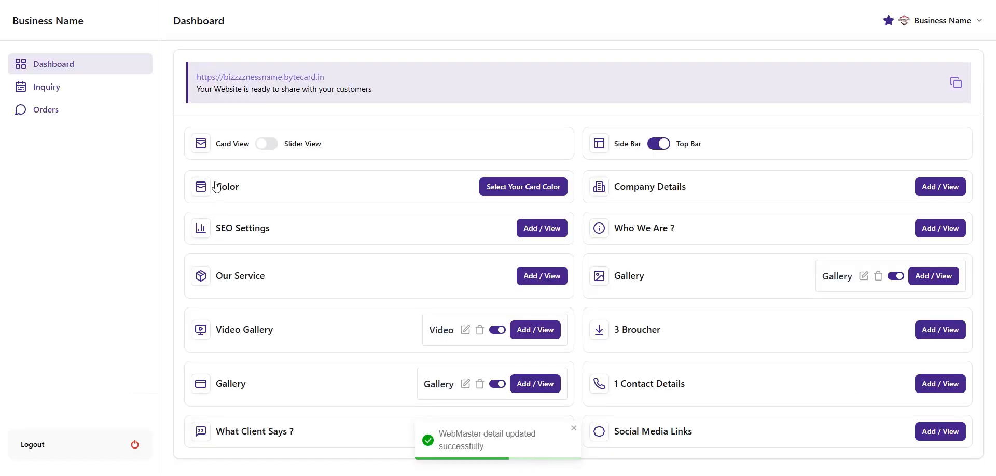
Save the card colours as a 255,0,0 red theme with a 255,255,255 white font
{"action": "left_click", "coordinate": [528, 192]}
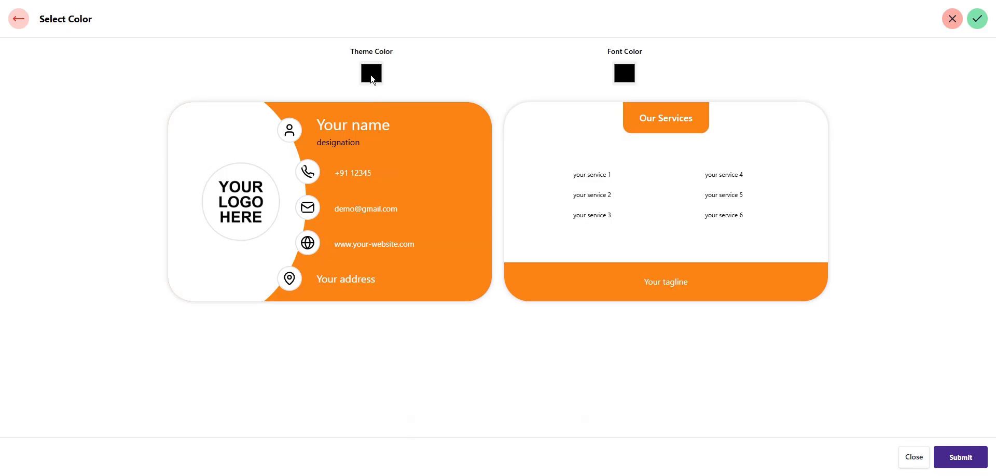
{"action": "left_click", "coordinate": [371, 74]}
{"action": "left_click_drag", "start_coordinate": [380, 90], "coordinate": [556, 65]}
{"action": "left_click_drag", "start_coordinate": [464, 111], "coordinate": [536, 89]}
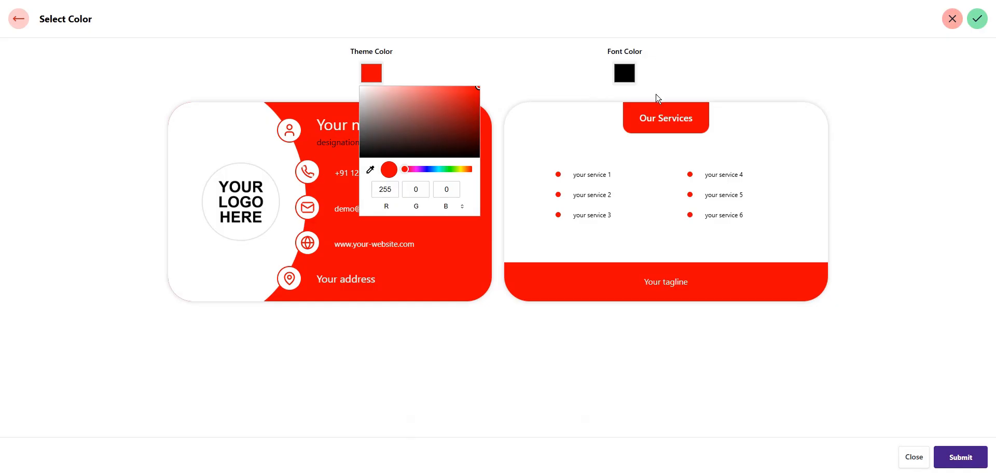
{"action": "left_click", "coordinate": [624, 74]}
{"action": "left_click_drag", "start_coordinate": [589, 195], "coordinate": [530, 56]}
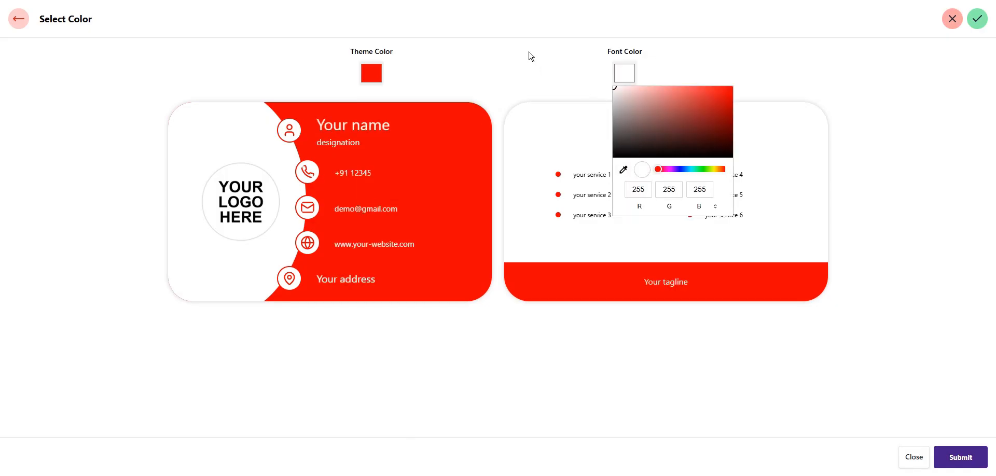
{"action": "left_click", "coordinate": [488, 75]}
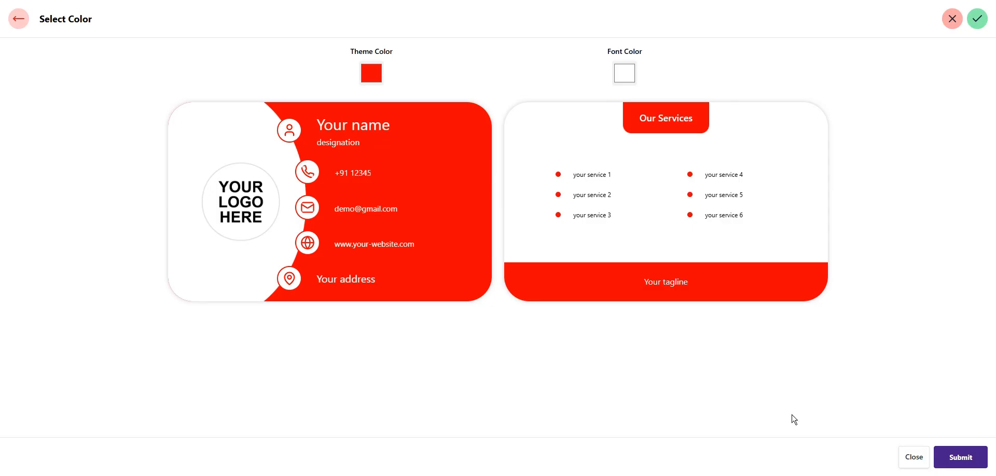
{"action": "left_click", "coordinate": [969, 459]}
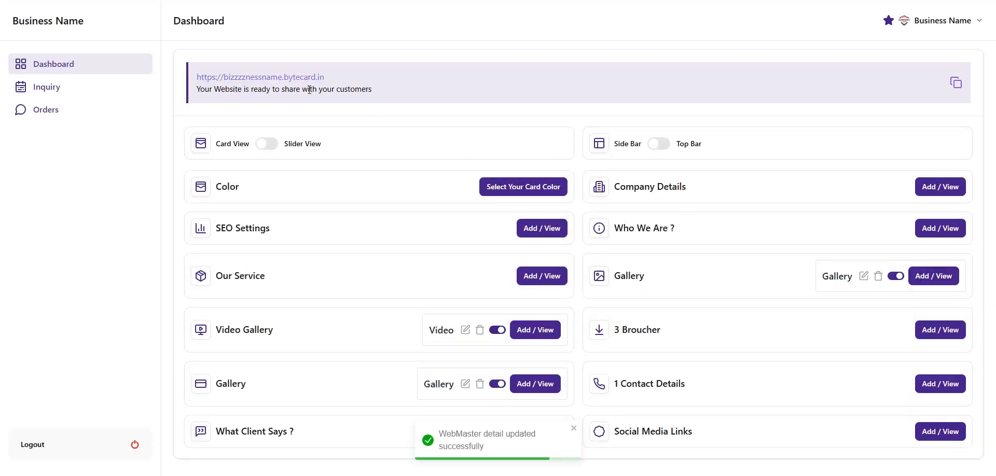
Open the live business website from the Dashboard banner and scroll to see the red card
{"action": "left_click", "coordinate": [306, 78]}
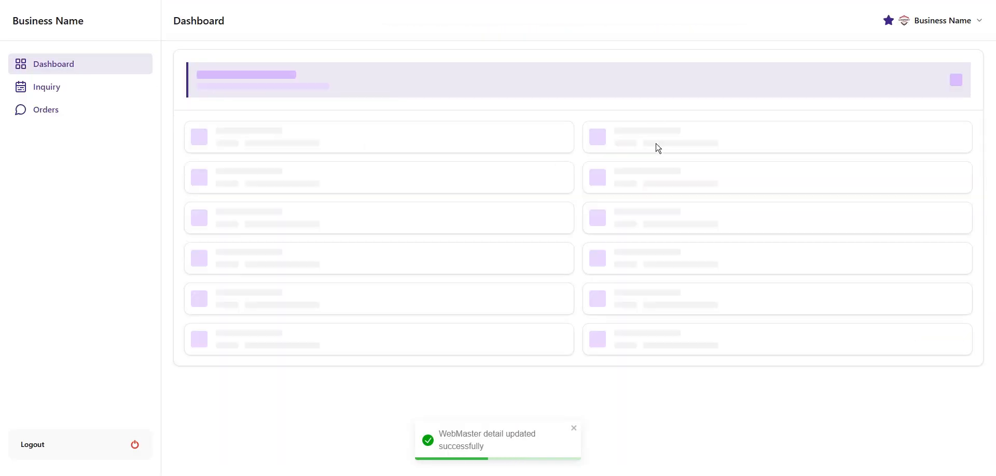
{"action": "left_click", "coordinate": [248, 77]}
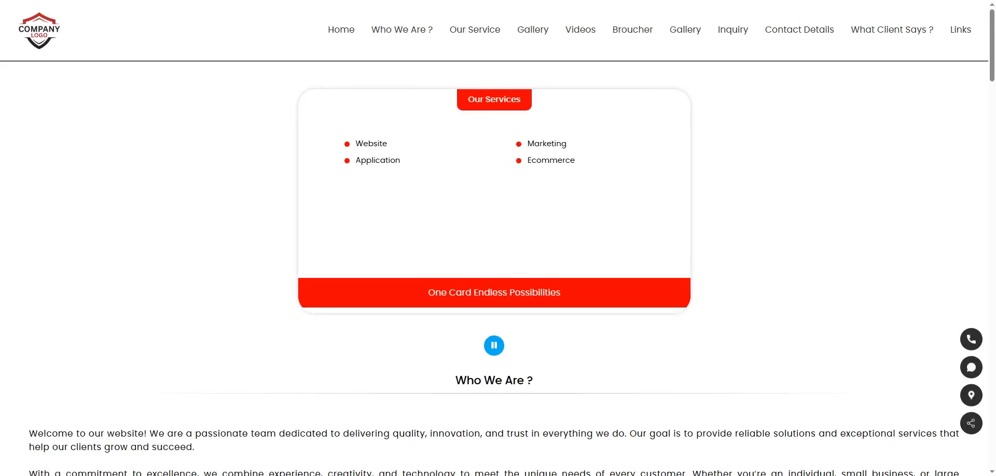
{"action": "key", "text": "ctrl+w"}
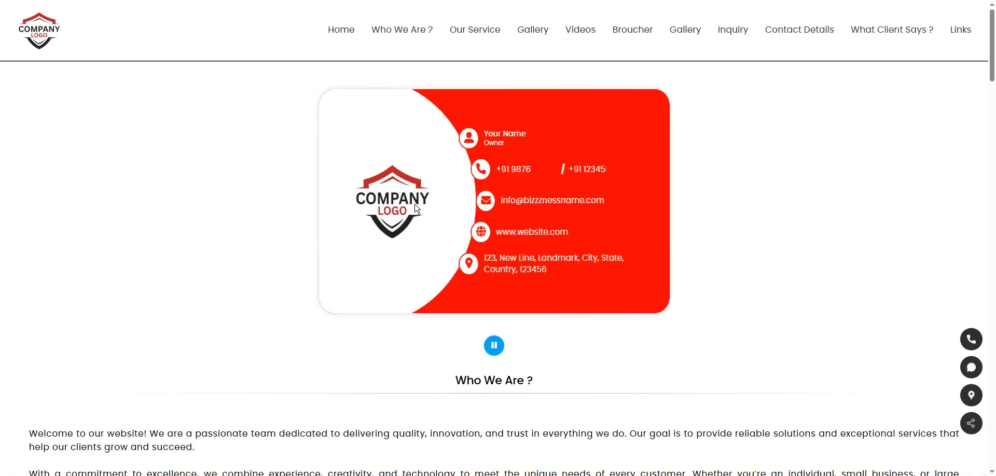
{"action": "scroll", "coordinate": [445, 284], "scroll_direction": "down", "scroll_amount": 15}
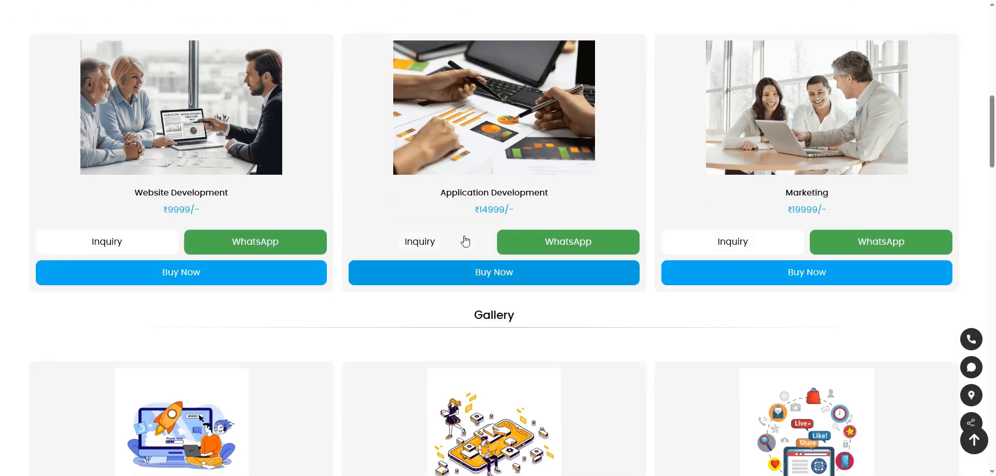
Submit an Application Development inquiry with name 'Customer Name', the suggested e-mail and a remark
{"action": "left_click", "coordinate": [465, 241]}
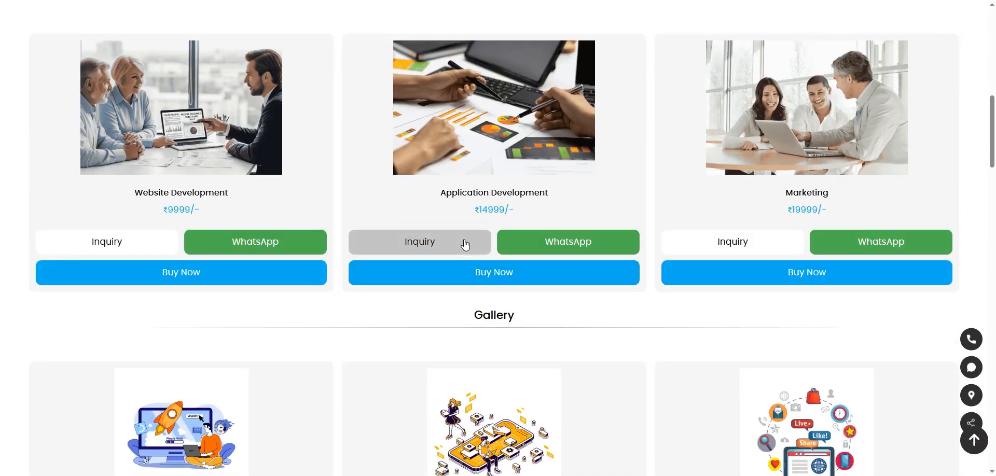
{"action": "left_click", "coordinate": [357, 135]}
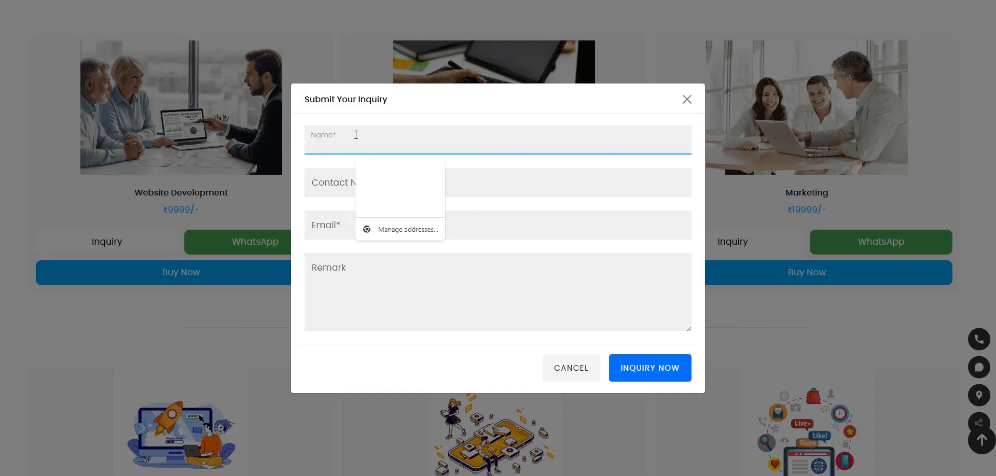
{"action": "type", "text": "Custome"}
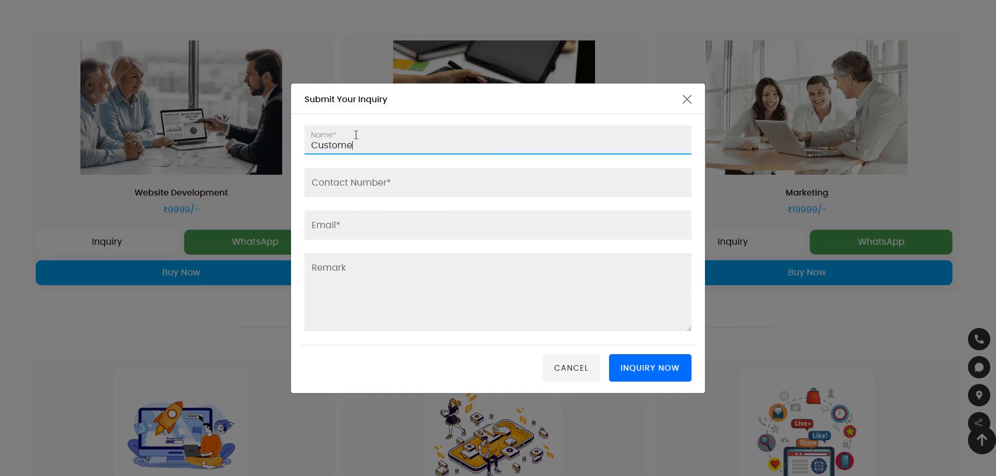
{"action": "type", "text": "r Name"}
{"action": "key", "text": "Tab"}
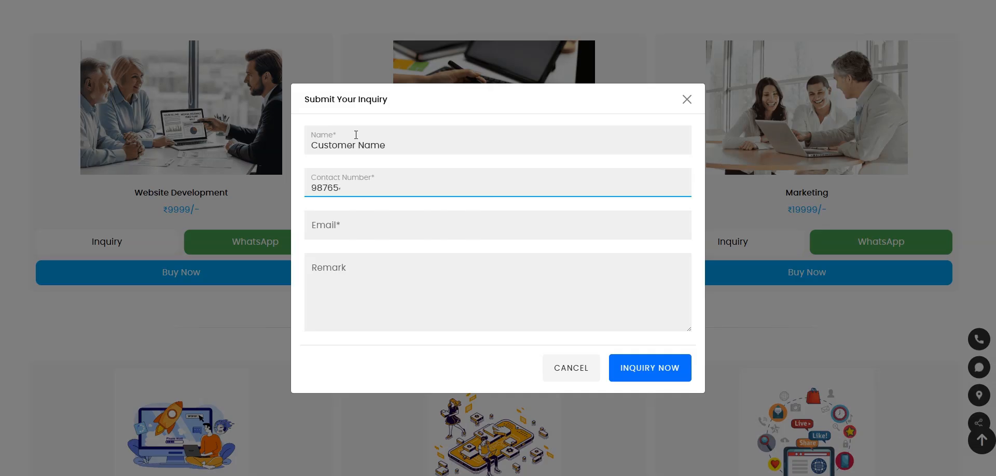
{"action": "key", "text": "Tab"}
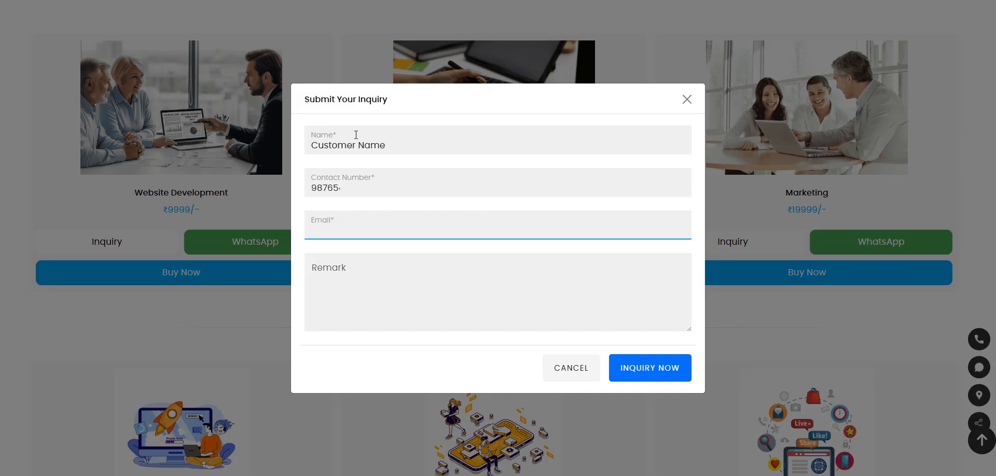
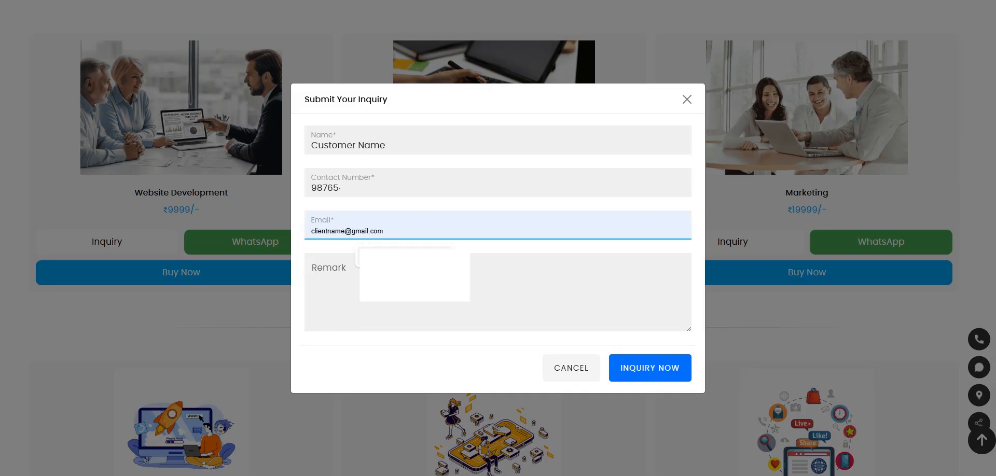
{"action": "left_click", "coordinate": [389, 263]}
{"action": "left_click", "coordinate": [380, 267]}
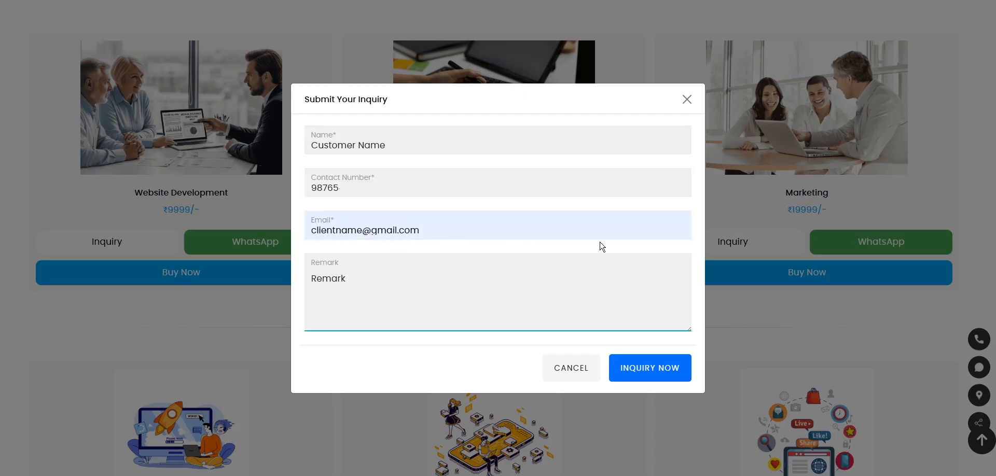
{"action": "left_click", "coordinate": [649, 369]}
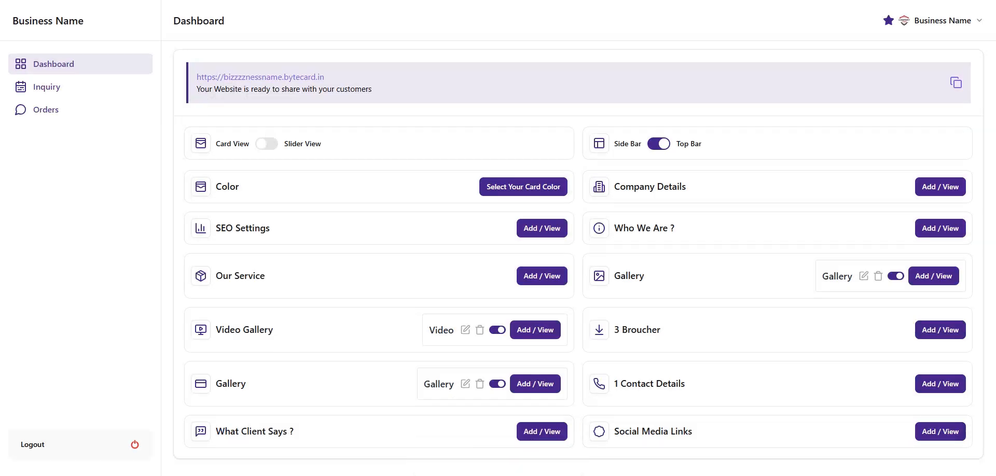
Open the admin Inquiry list and view, then close, the new inquiry's details
{"action": "left_click", "coordinate": [50, 93]}
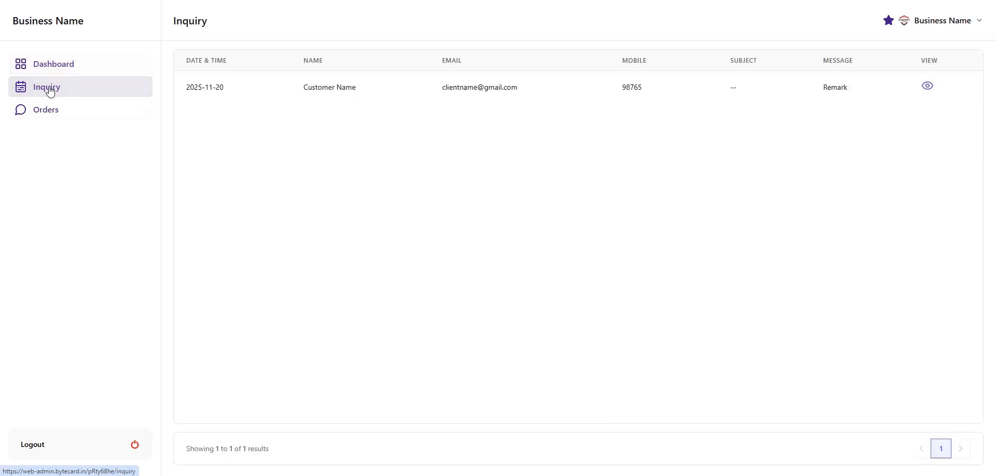
{"action": "left_click", "coordinate": [929, 89]}
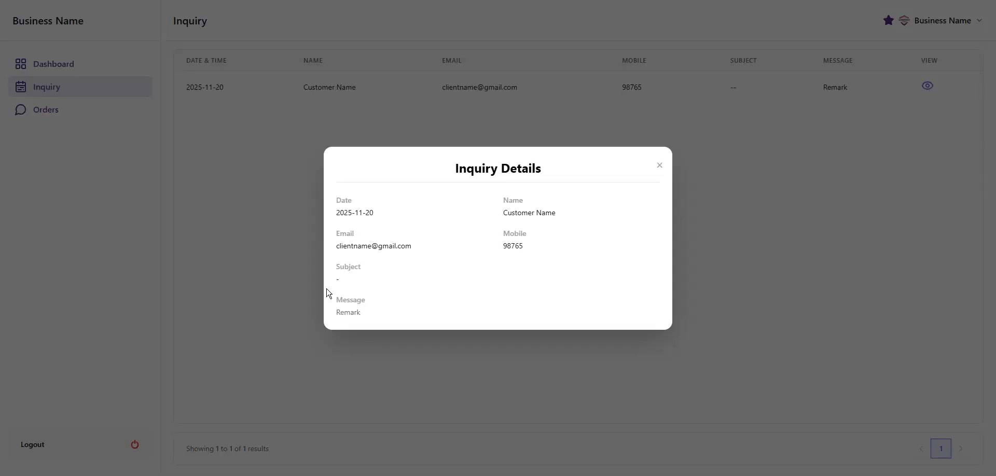
{"action": "left_click", "coordinate": [661, 167]}
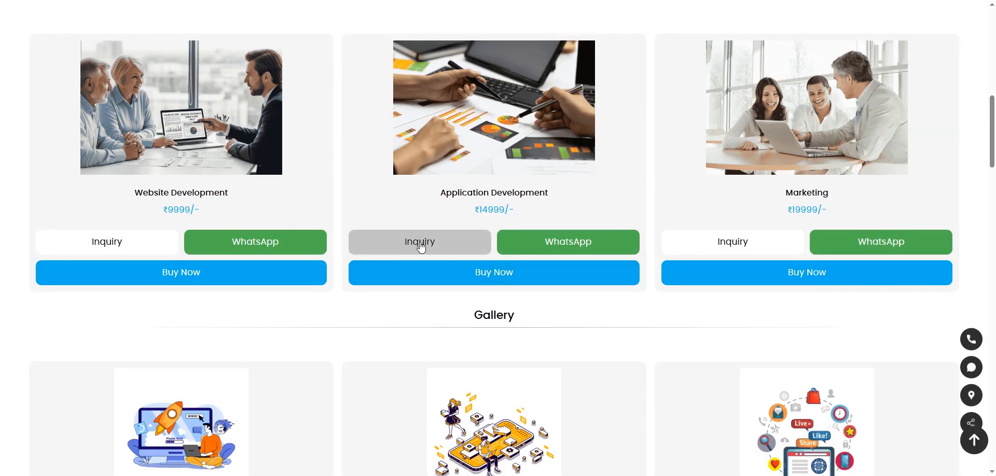
Enter 'Full Name' as the full name and 1234 as the phone in the Inquiry form
{"action": "scroll", "coordinate": [473, 293], "scroll_direction": "up", "scroll_amount": 1}
{"action": "scroll", "coordinate": [476, 300], "scroll_direction": "up", "scroll_amount": 2}
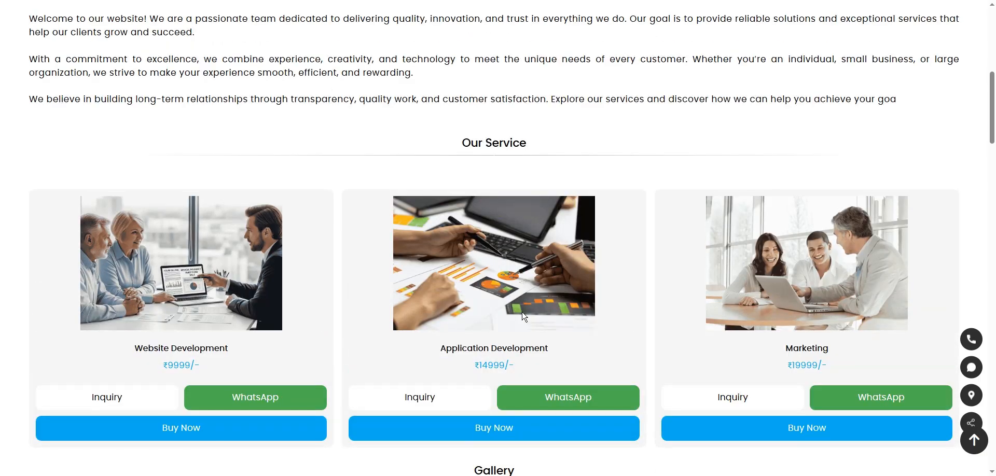
{"action": "scroll", "coordinate": [524, 315], "scroll_direction": "down", "scroll_amount": 12}
{"action": "scroll", "coordinate": [519, 260], "scroll_direction": "down", "scroll_amount": 15}
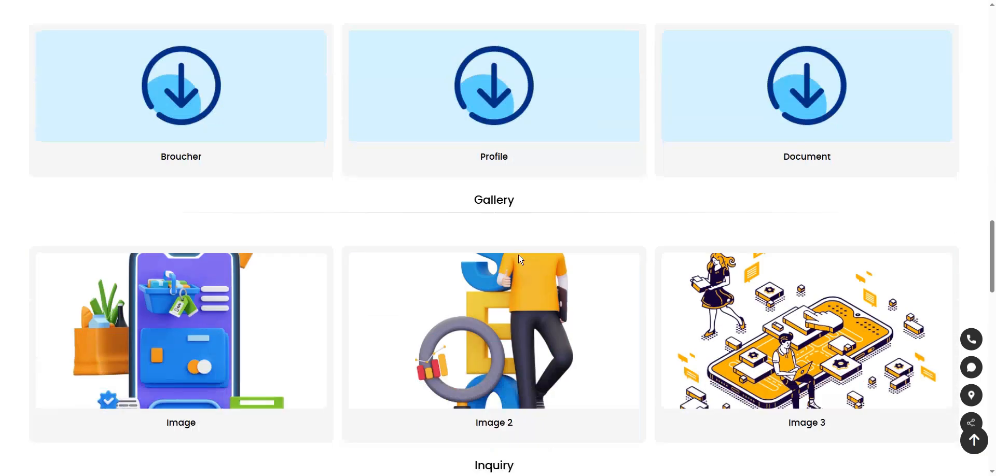
{"action": "left_click", "coordinate": [314, 107]}
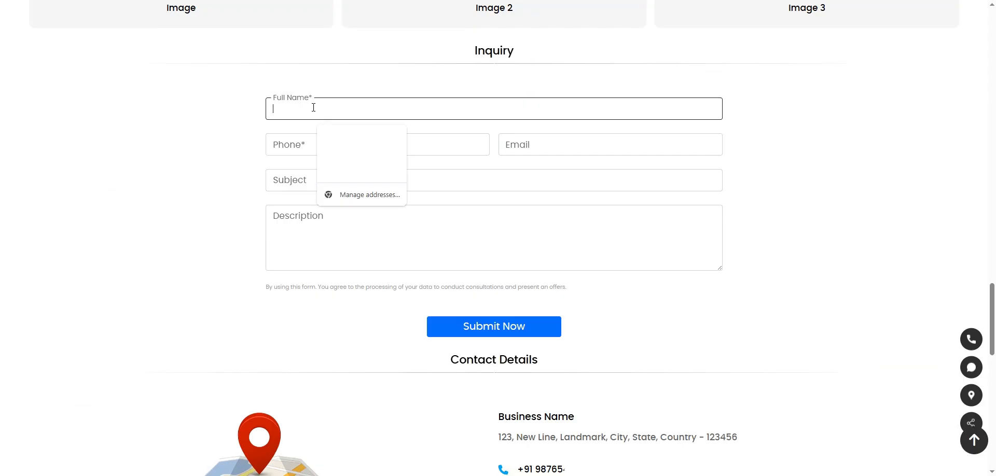
{"action": "type", "text": "Full N"}
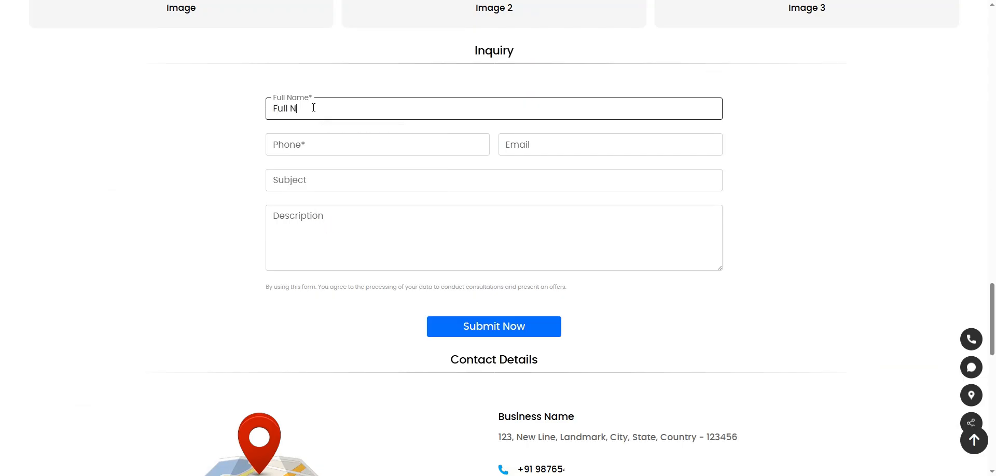
{"action": "type", "text": "ame"}
{"action": "key", "text": "Tab"}
{"action": "type", "text": "1234"}
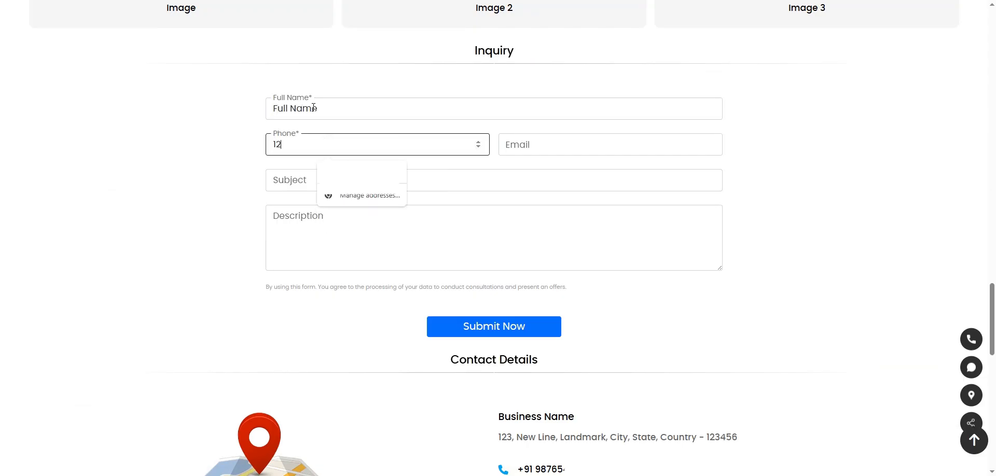
Add the suggested e-mail and subject 'Su', then submit the inquiry
{"action": "key", "text": "Tab"}
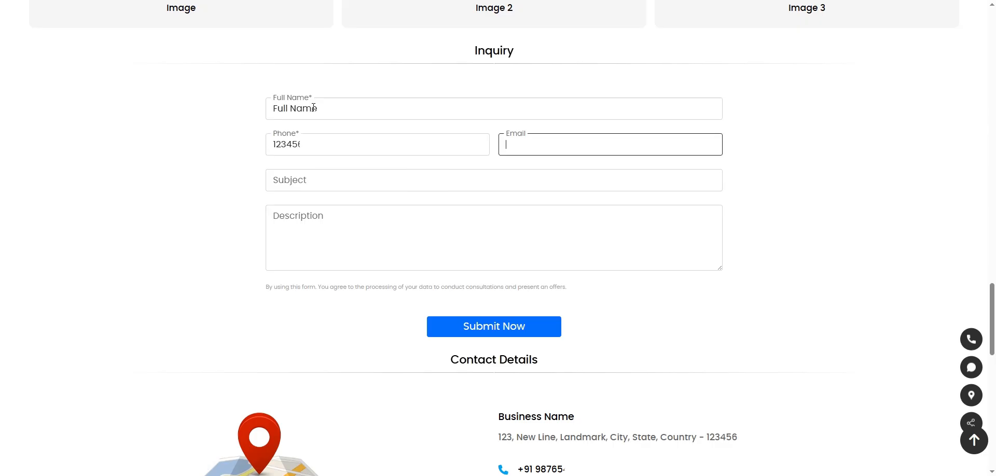
{"action": "type", "text": "clie"}
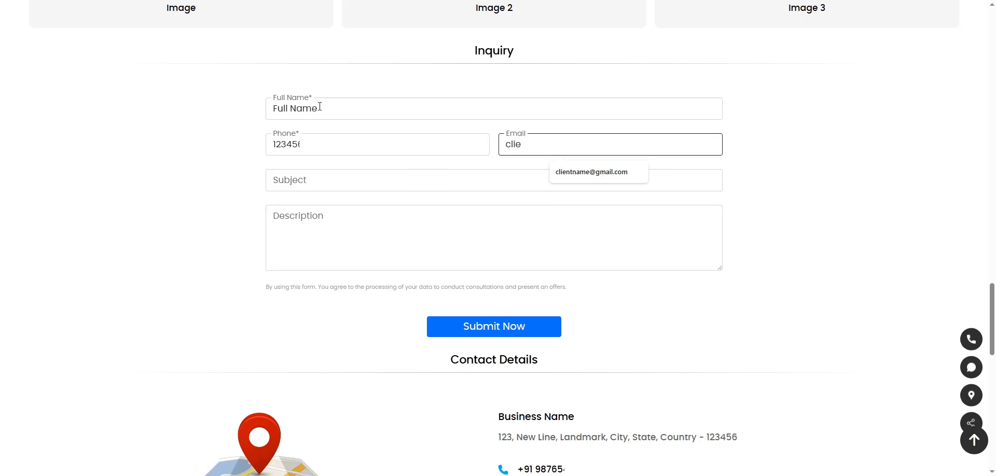
{"action": "left_click", "coordinate": [592, 173]}
{"action": "left_click", "coordinate": [452, 182]}
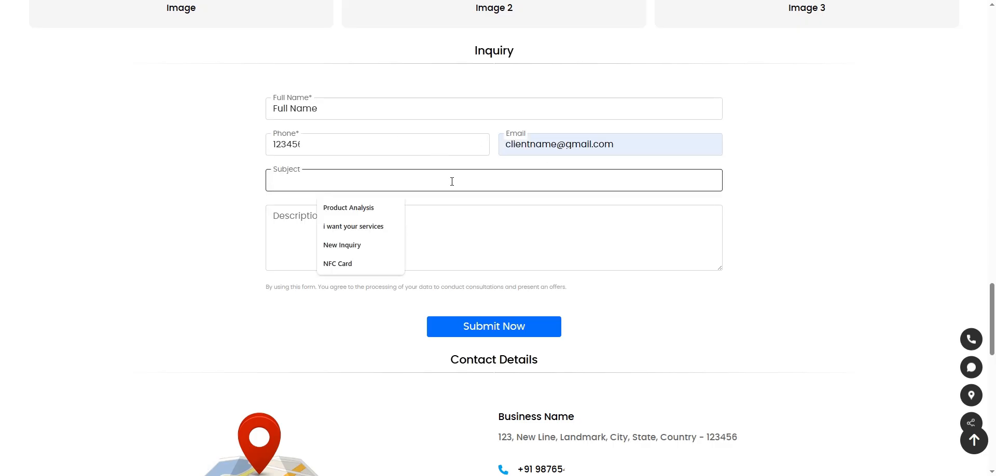
{"action": "type", "text": "Subject"}
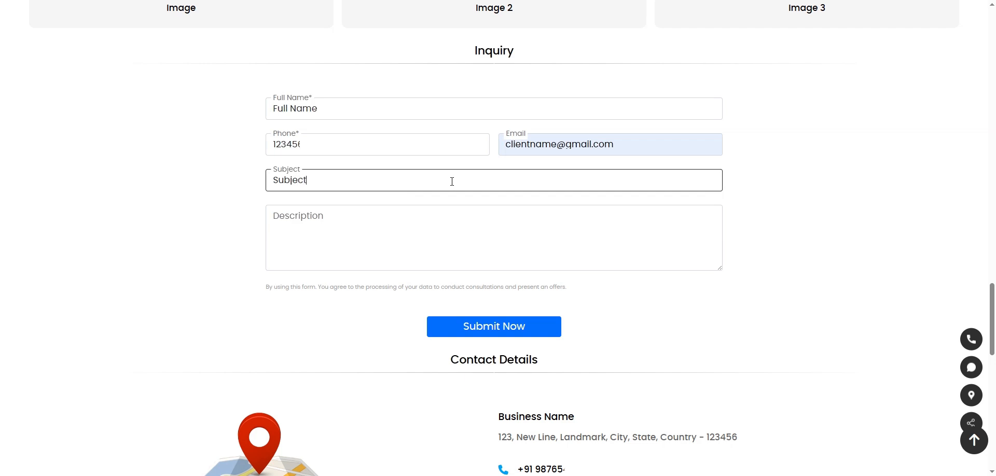
{"action": "key", "text": "Tab"}
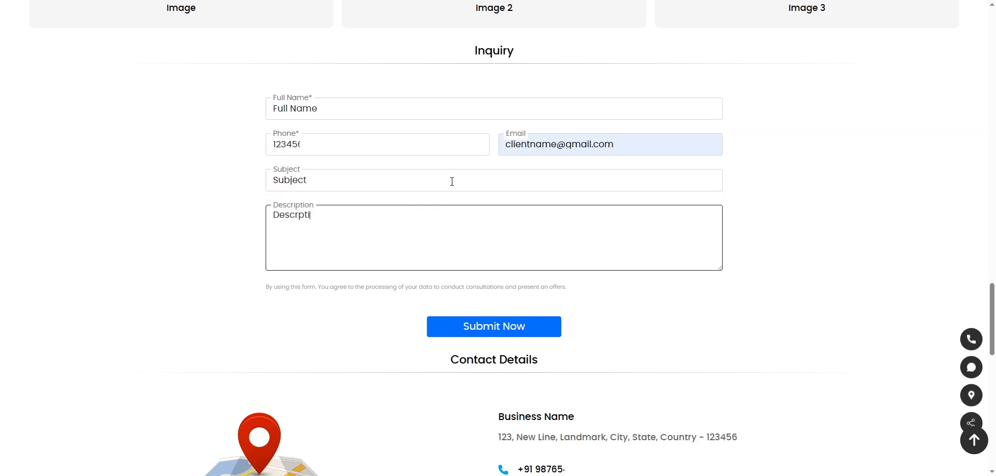
{"action": "left_click", "coordinate": [490, 332]}
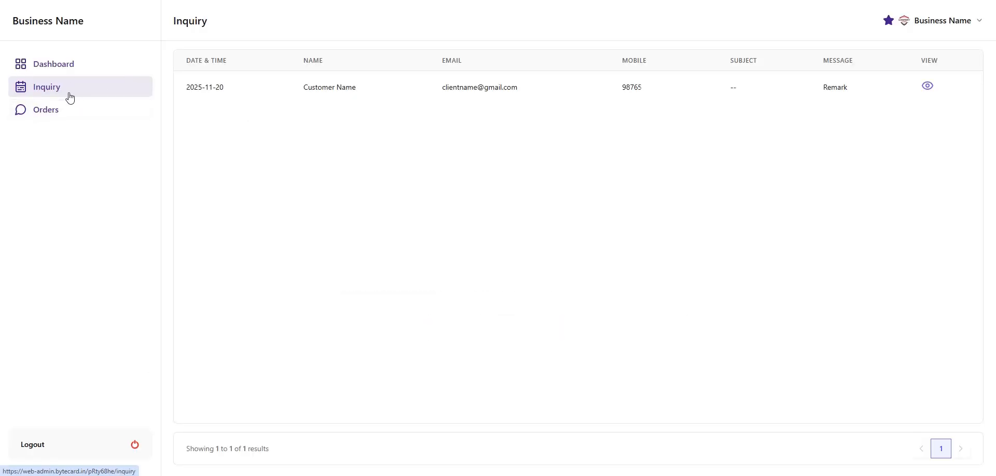
Reload the admin Inquiry list to show the 'Full Name' entry, then scroll the site back up
{"action": "left_click", "coordinate": [70, 103]}
{"action": "left_click", "coordinate": [68, 95]}
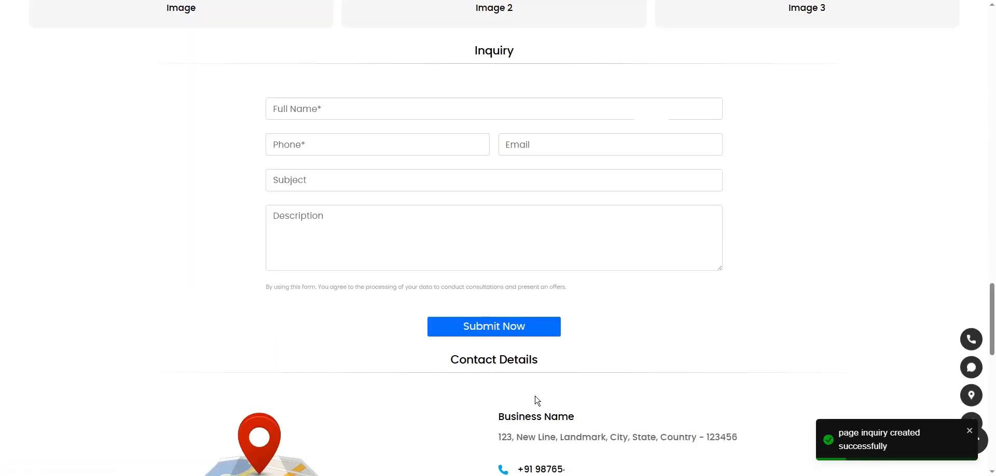
{"action": "scroll", "coordinate": [534, 400], "scroll_direction": "up", "scroll_amount": 3}
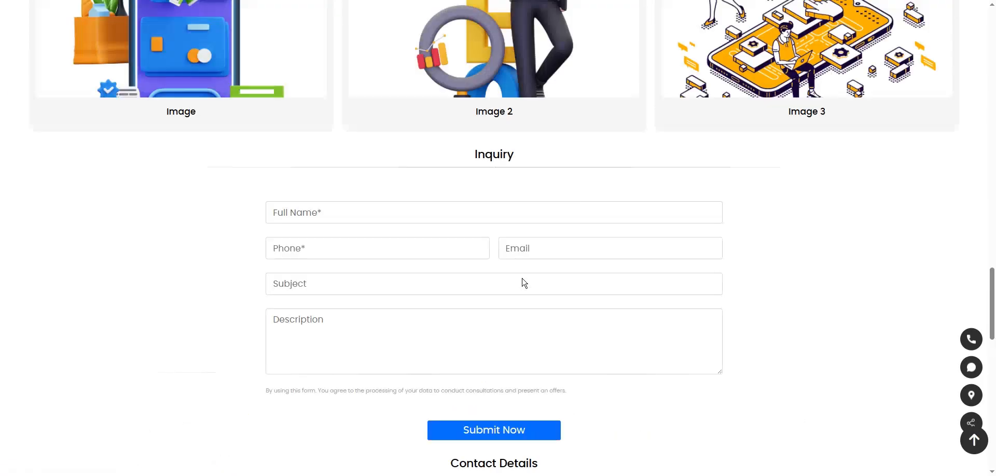
{"action": "scroll", "coordinate": [523, 282], "scroll_direction": "up", "scroll_amount": 20}
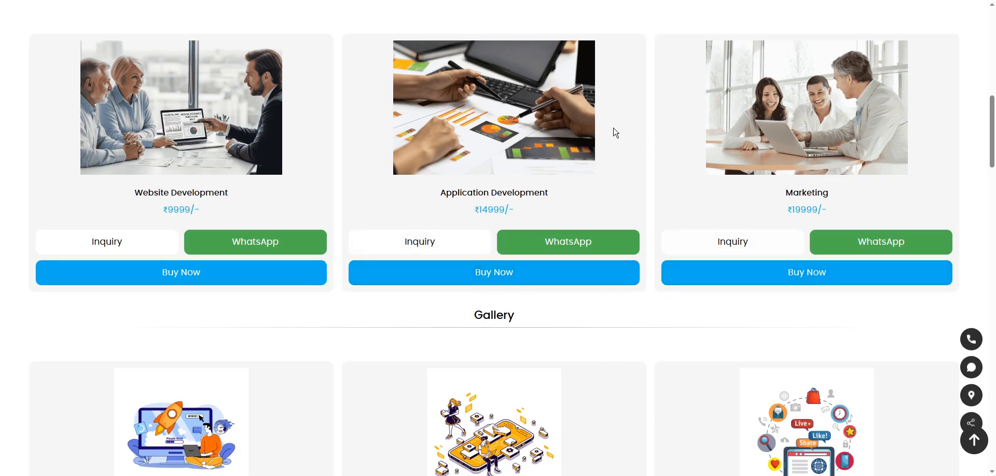
Start a Buy Now order for Application Development with name 'Cli' and contact number 12345
{"action": "left_click", "coordinate": [536, 276]}
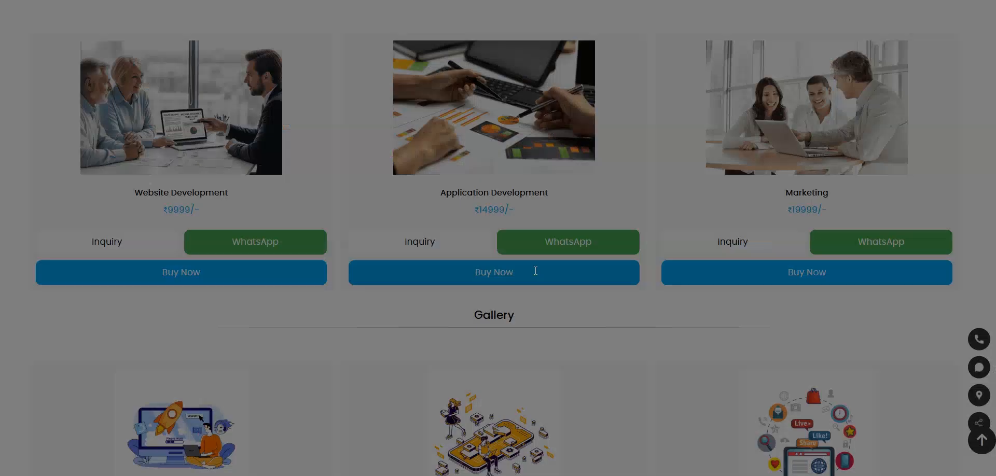
{"action": "left_click", "coordinate": [370, 101]}
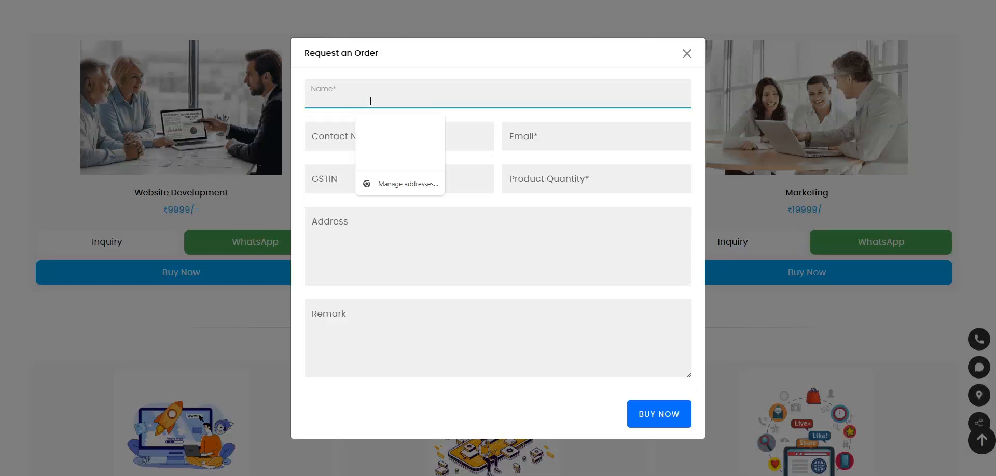
{"action": "type", "text": "Client"}
{"action": "key", "text": "Tab"}
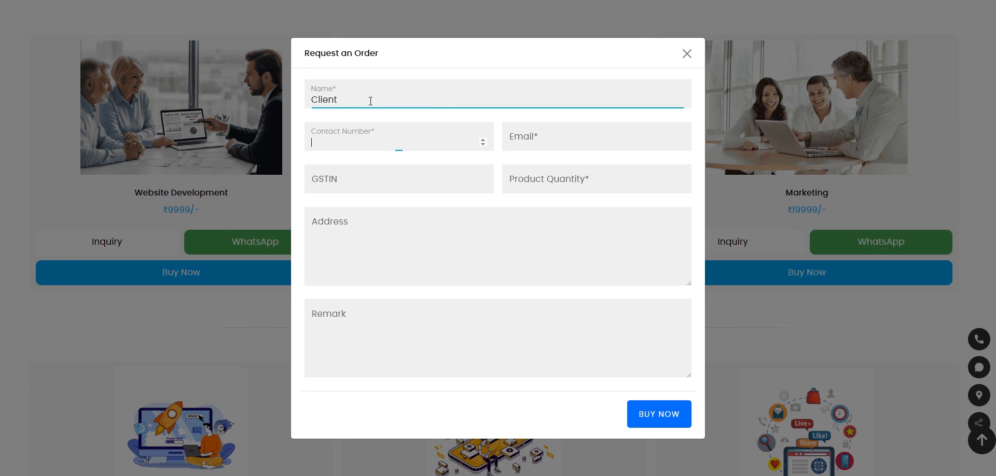
{"action": "type", "text": "12345"}
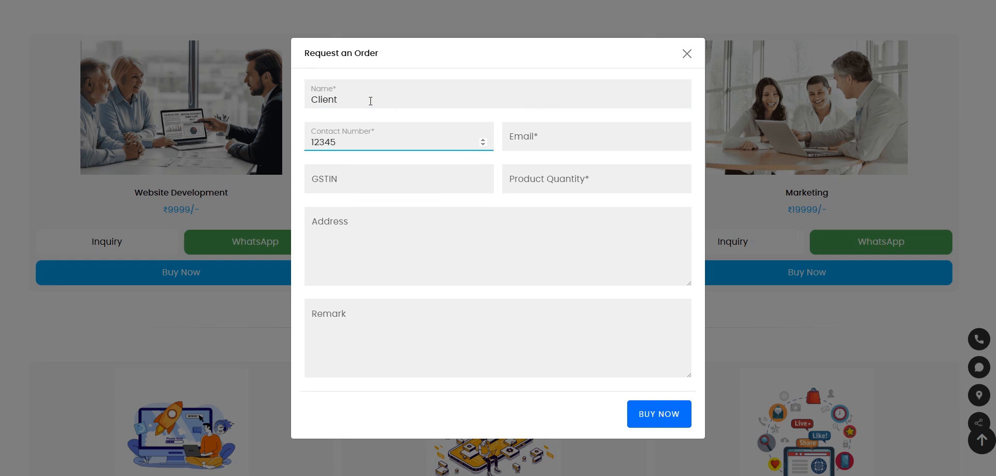
{"action": "key", "text": "Tab"}
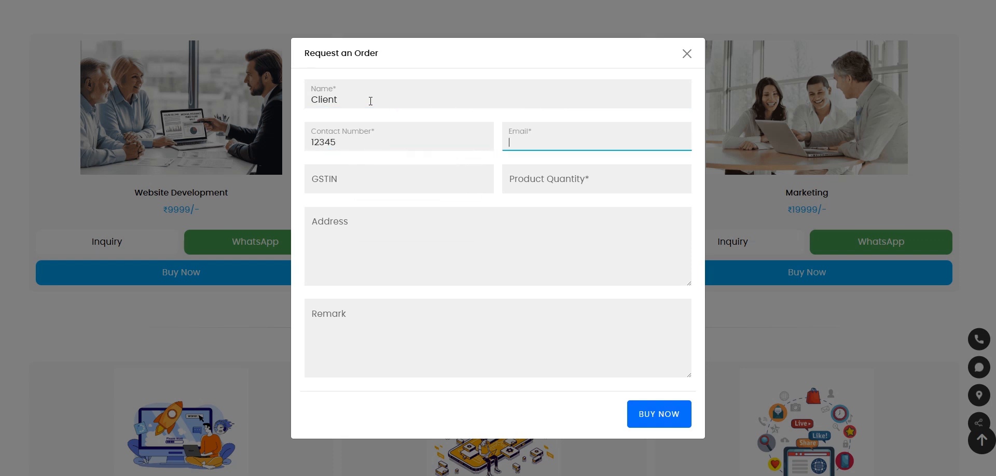
Add the suggested e-mail, quantity 2, address 'A' and remark 'Rem', then submit the order
{"action": "type", "text": "clei"}
{"action": "key", "text": "BackSpace"}
{"action": "key", "text": "BackSpace"}
{"action": "type", "text": "e"}
{"action": "key", "text": "BackSpace"}
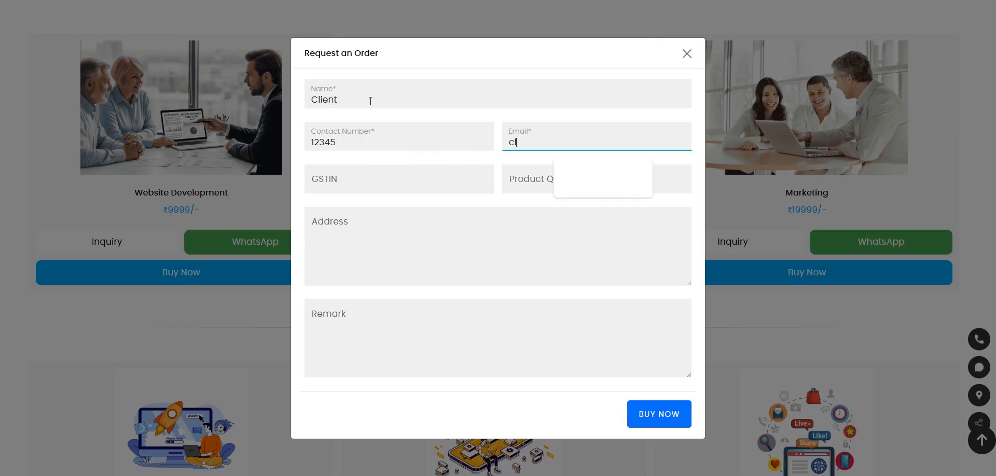
{"action": "left_click", "coordinate": [563, 178]}
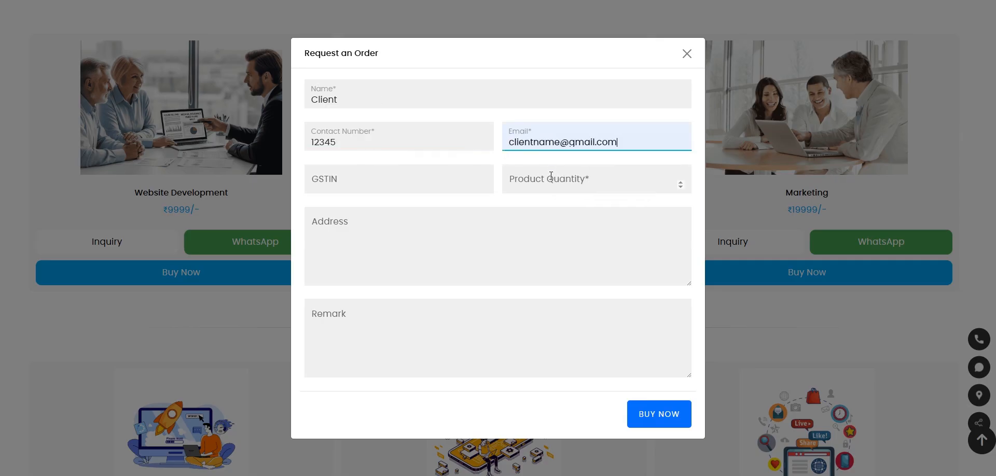
{"action": "left_click", "coordinate": [549, 177]}
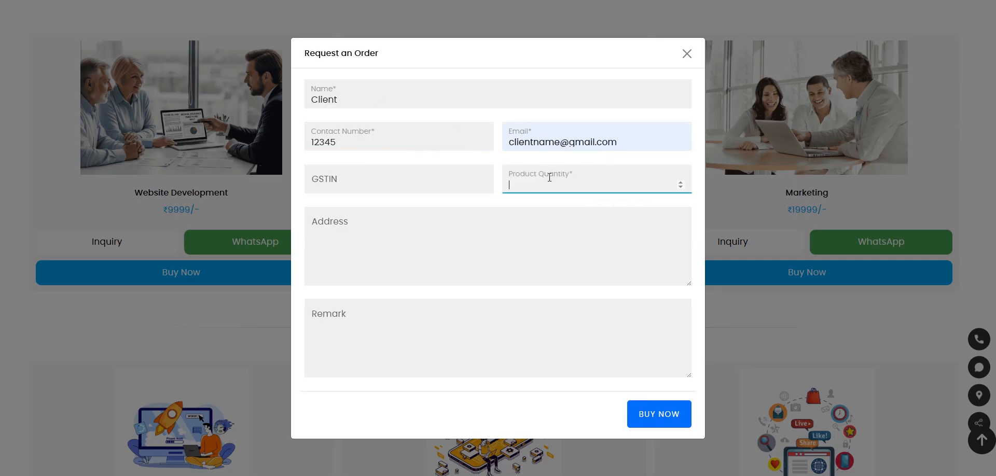
{"action": "left_click", "coordinate": [425, 230]}
{"action": "type", "text": "Address"}
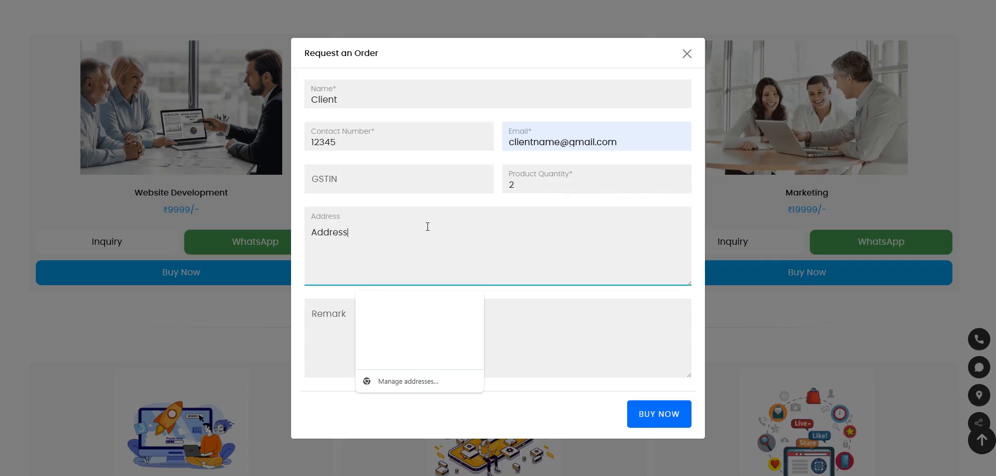
{"action": "key", "text": "Tab"}
{"action": "type", "text": "Rem"}
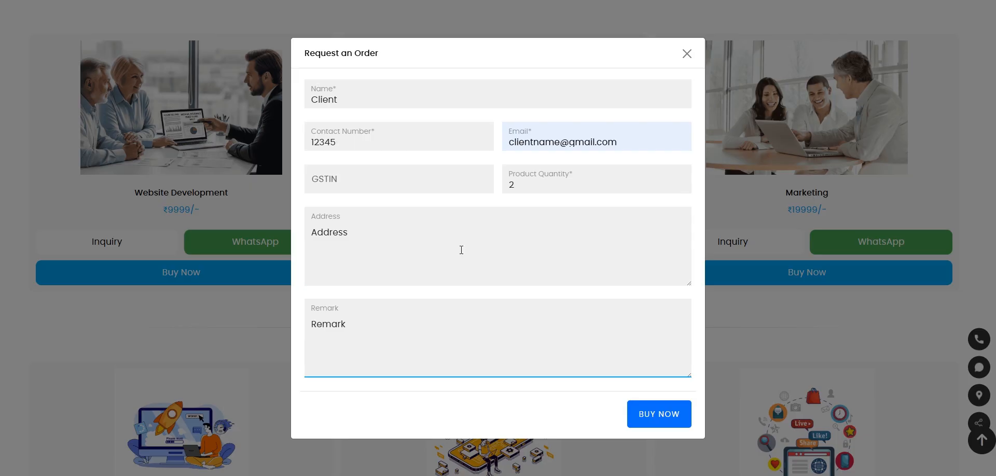
{"action": "left_click", "coordinate": [678, 411]}
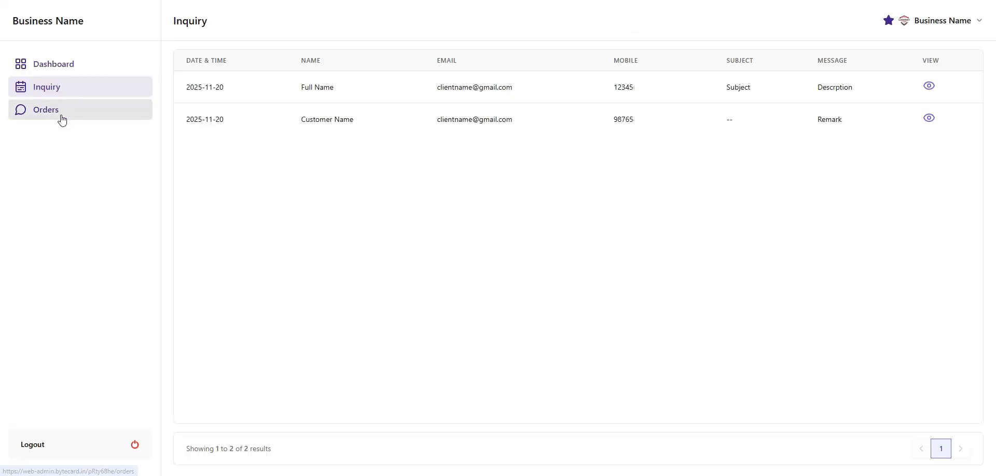
Review the 2-unit Application Development order's details in Orders, then go back via Inquiry to the dashboard
{"action": "left_click", "coordinate": [62, 120]}
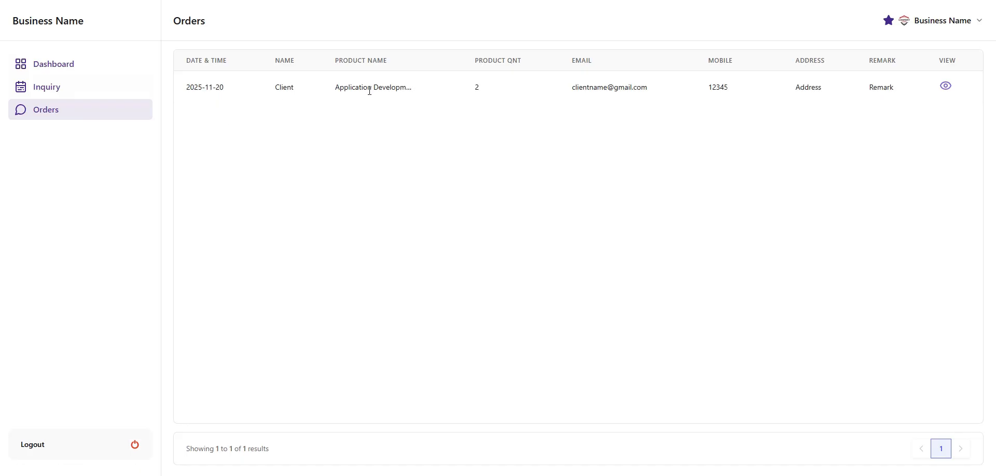
{"action": "left_click_drag", "start_coordinate": [337, 86], "coordinate": [480, 87]}
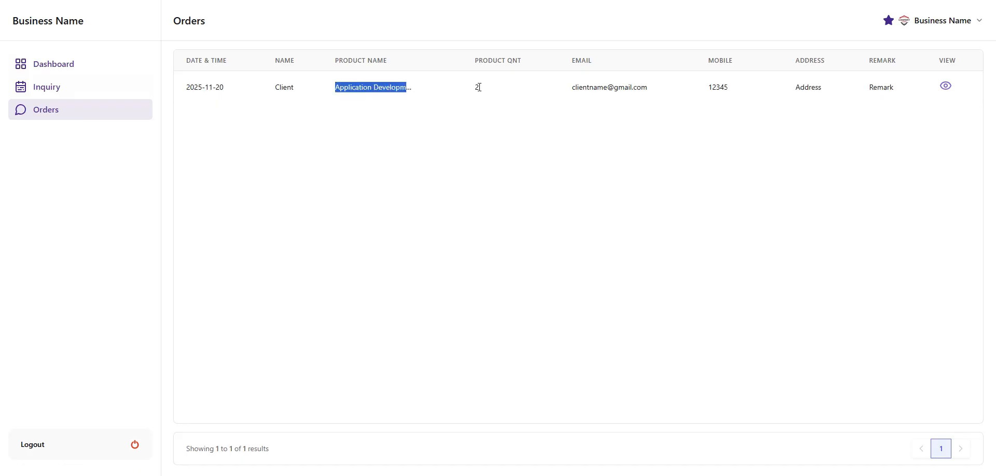
{"action": "left_click", "coordinate": [947, 88]}
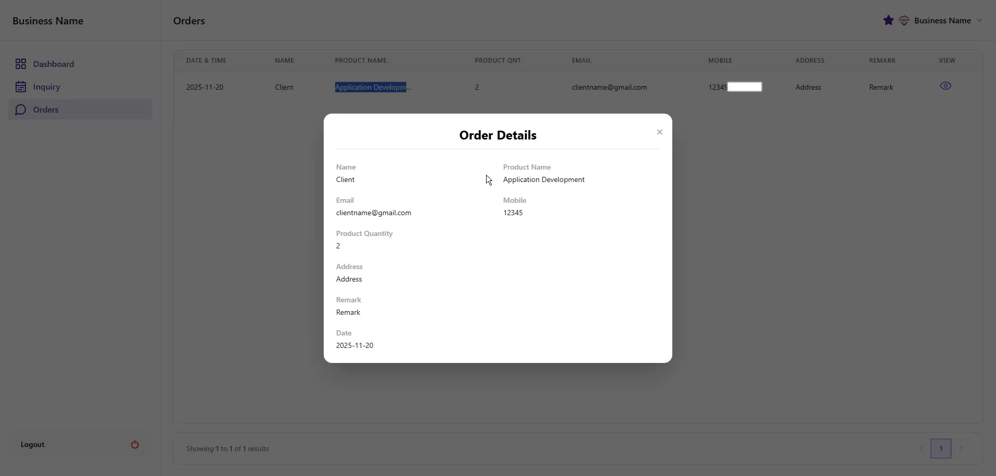
{"action": "left_click", "coordinate": [662, 134]}
{"action": "left_click", "coordinate": [659, 133]}
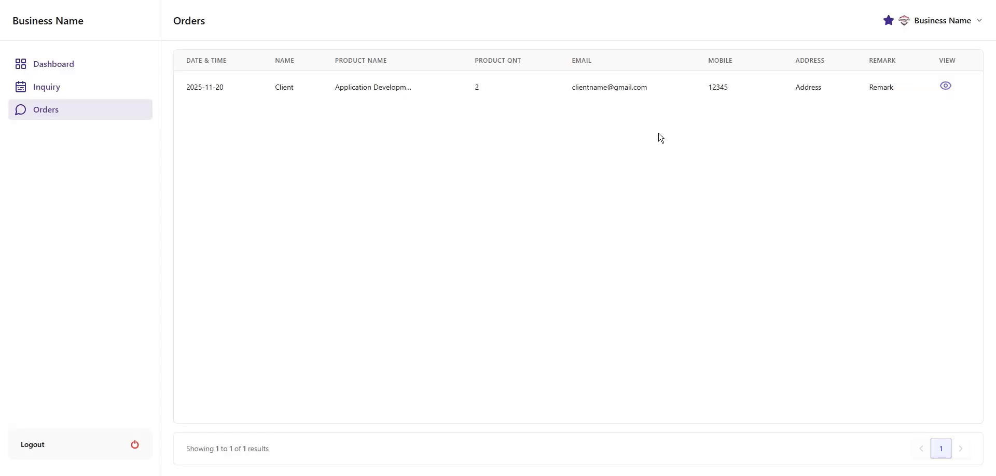
{"action": "left_click", "coordinate": [54, 89]}
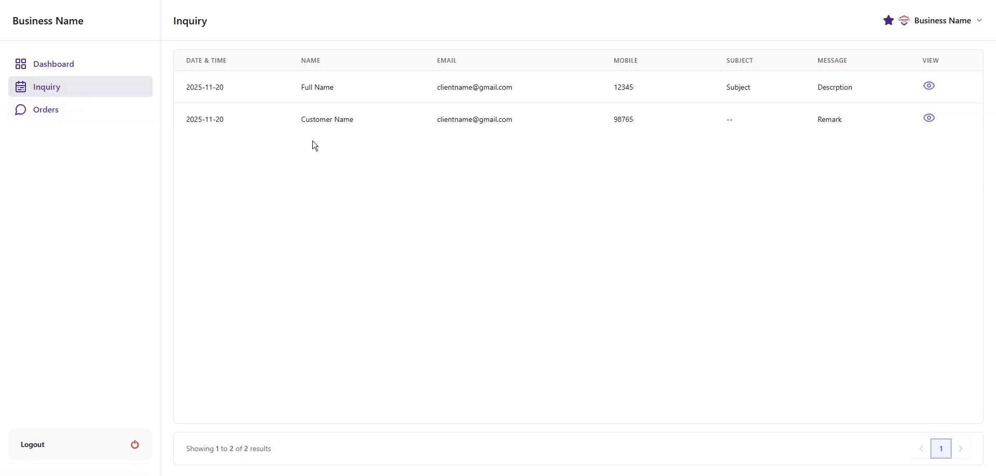
{"action": "left_click", "coordinate": [75, 72]}
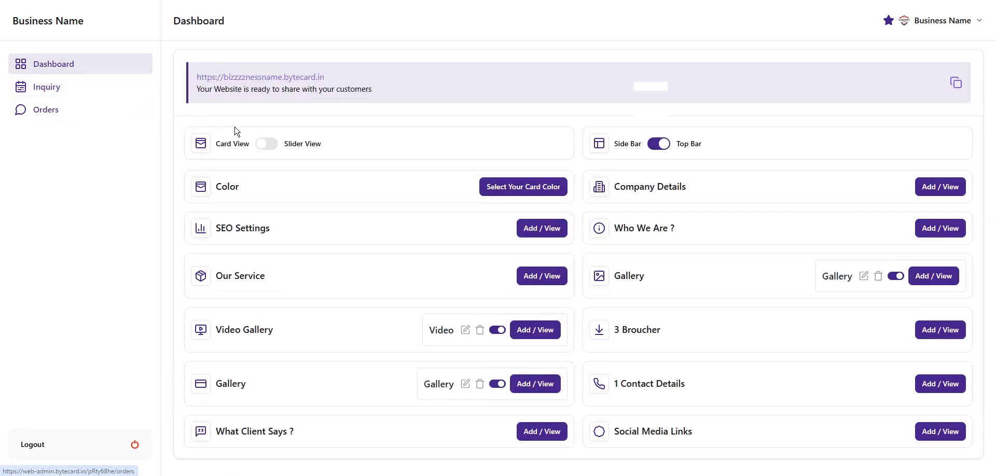